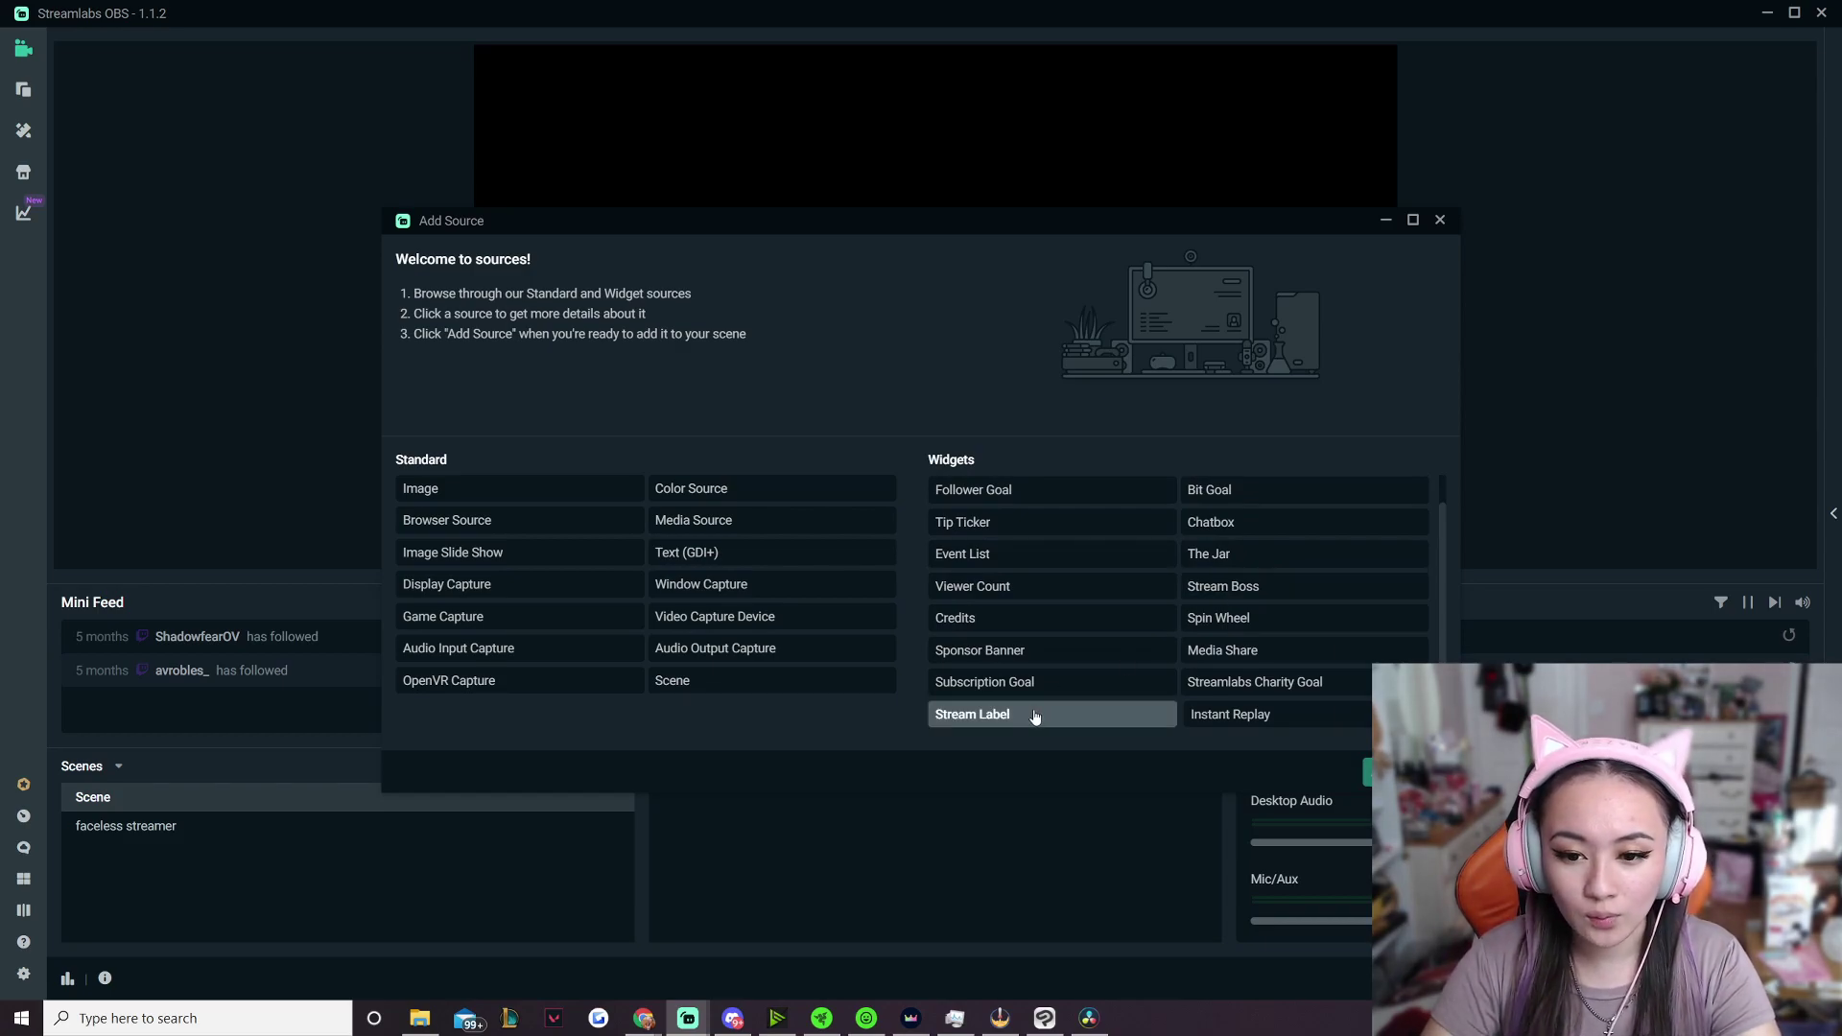
Add a Stream Label source named "daily sub goal" to the scene
{"action": "left_click", "coordinate": [1034, 716]}
{"action": "double_click", "coordinate": [1036, 715]}
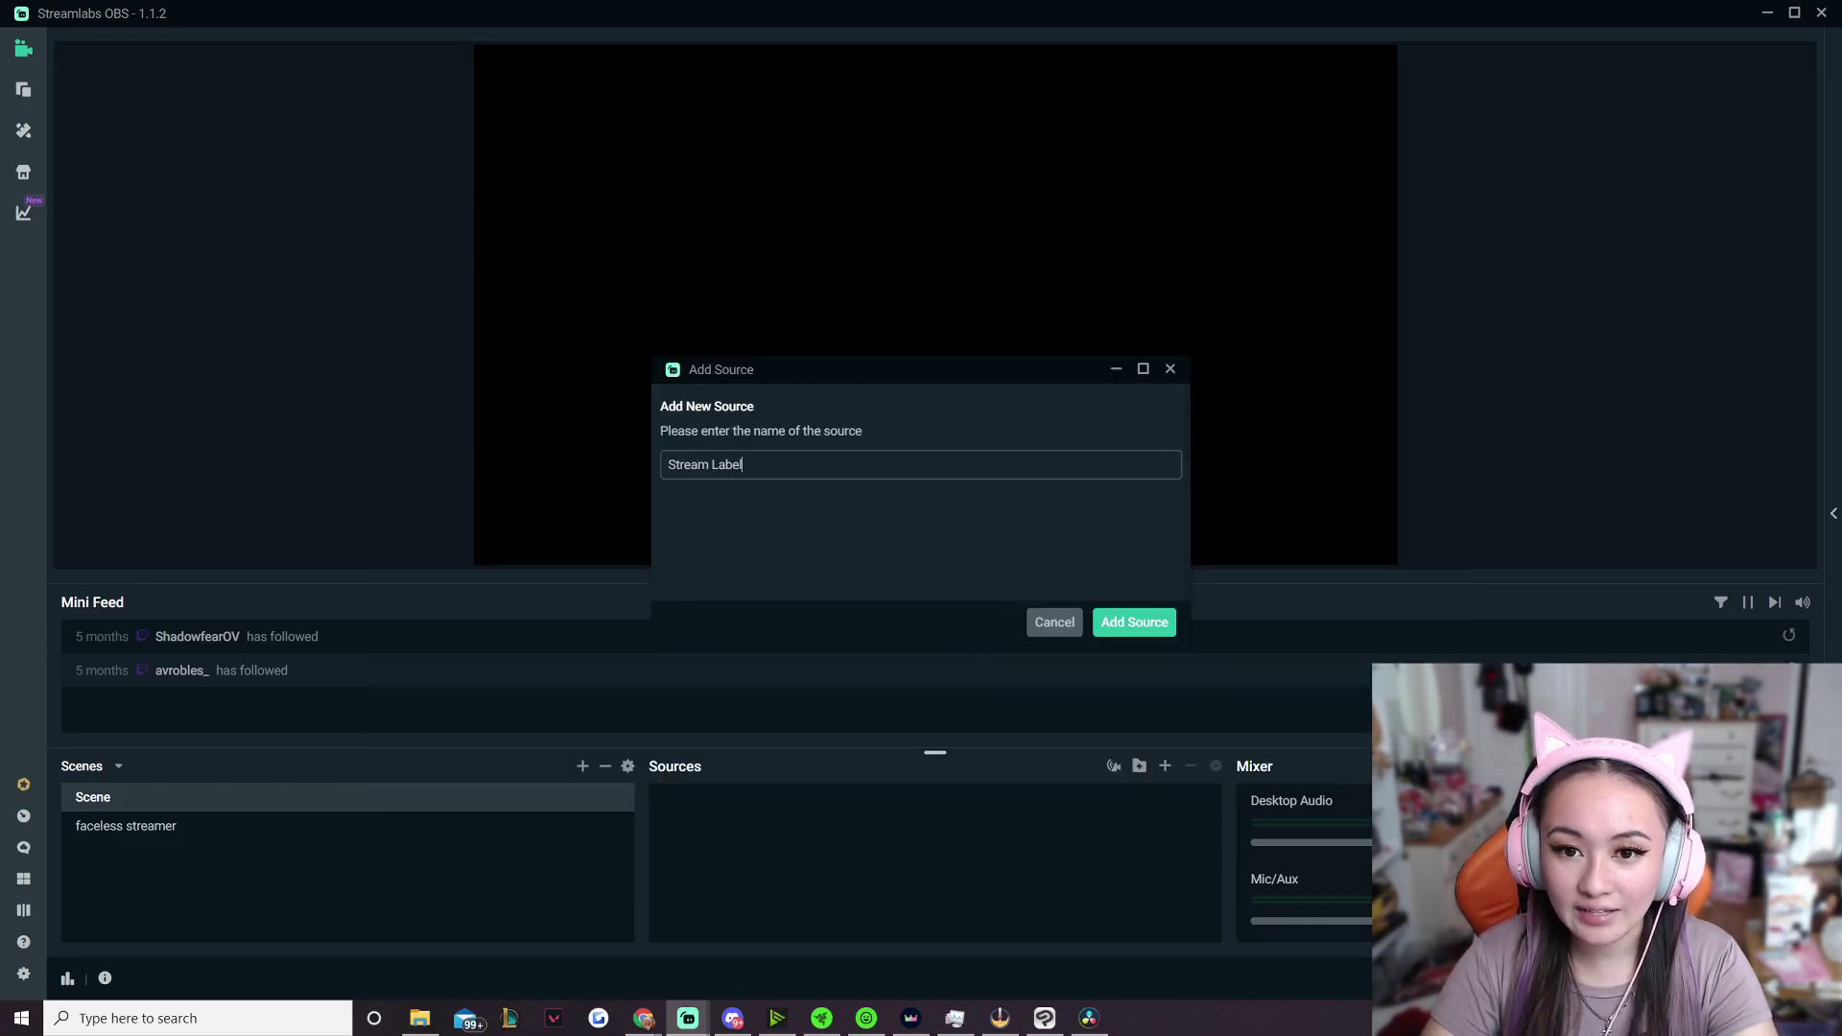
{"action": "left_click_drag", "start_coordinate": [743, 465], "coordinate": [666, 465]}
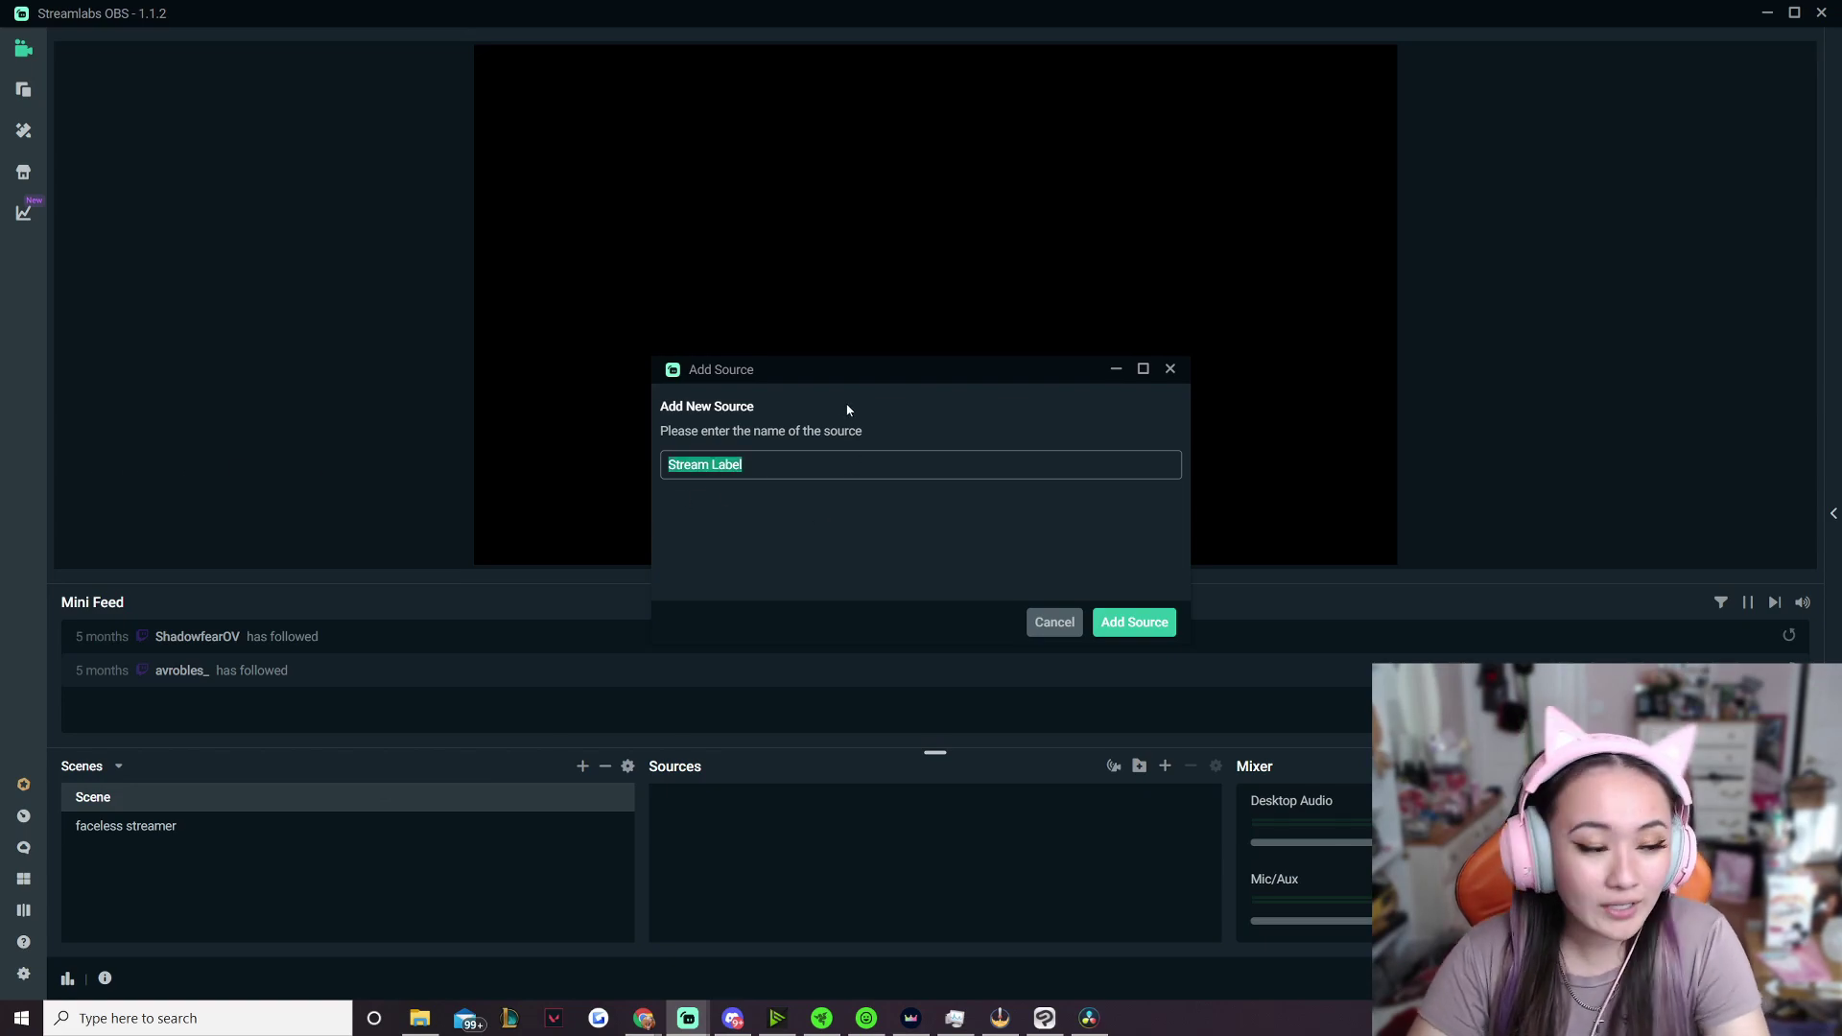
{"action": "type", "text": "daily sub goal"}
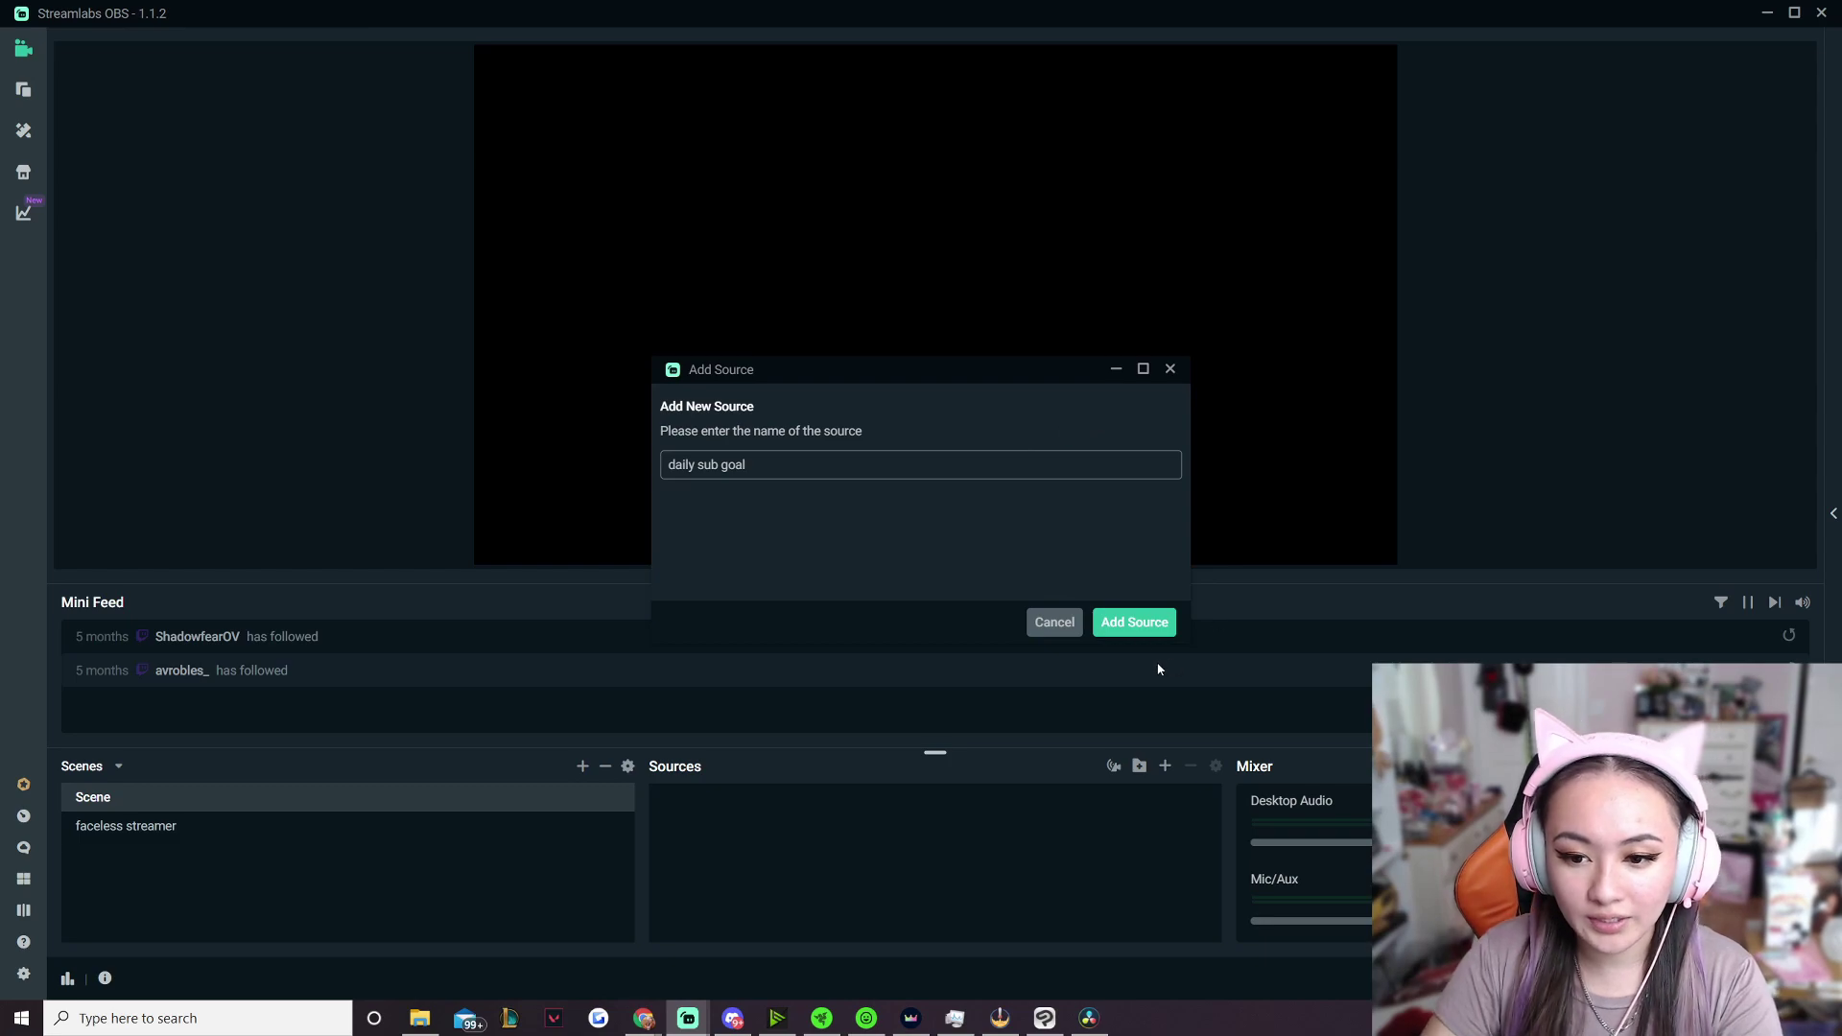
{"action": "left_click", "coordinate": [1134, 624]}
Set the daily sub goal's label type to Session Subscriber Count and close its settings
{"action": "left_click_drag", "start_coordinate": [885, 168], "coordinate": [945, 179]}
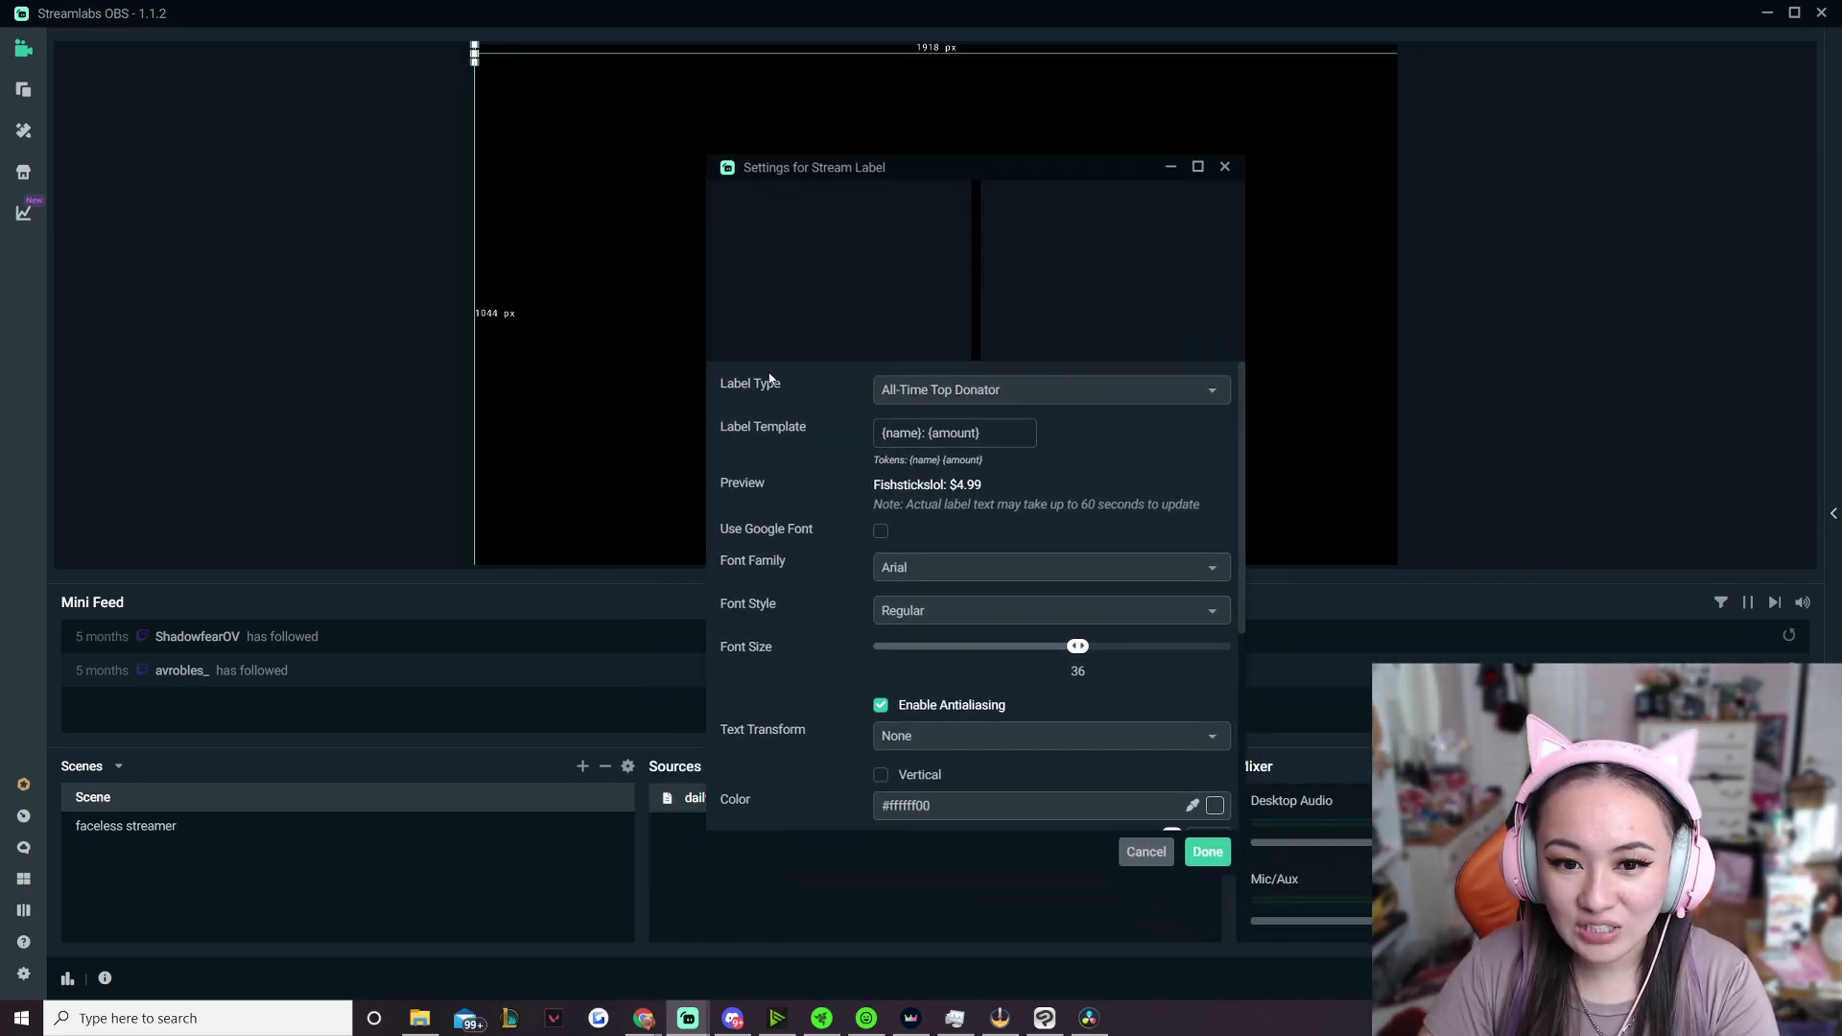
{"action": "left_click", "coordinate": [1113, 393]}
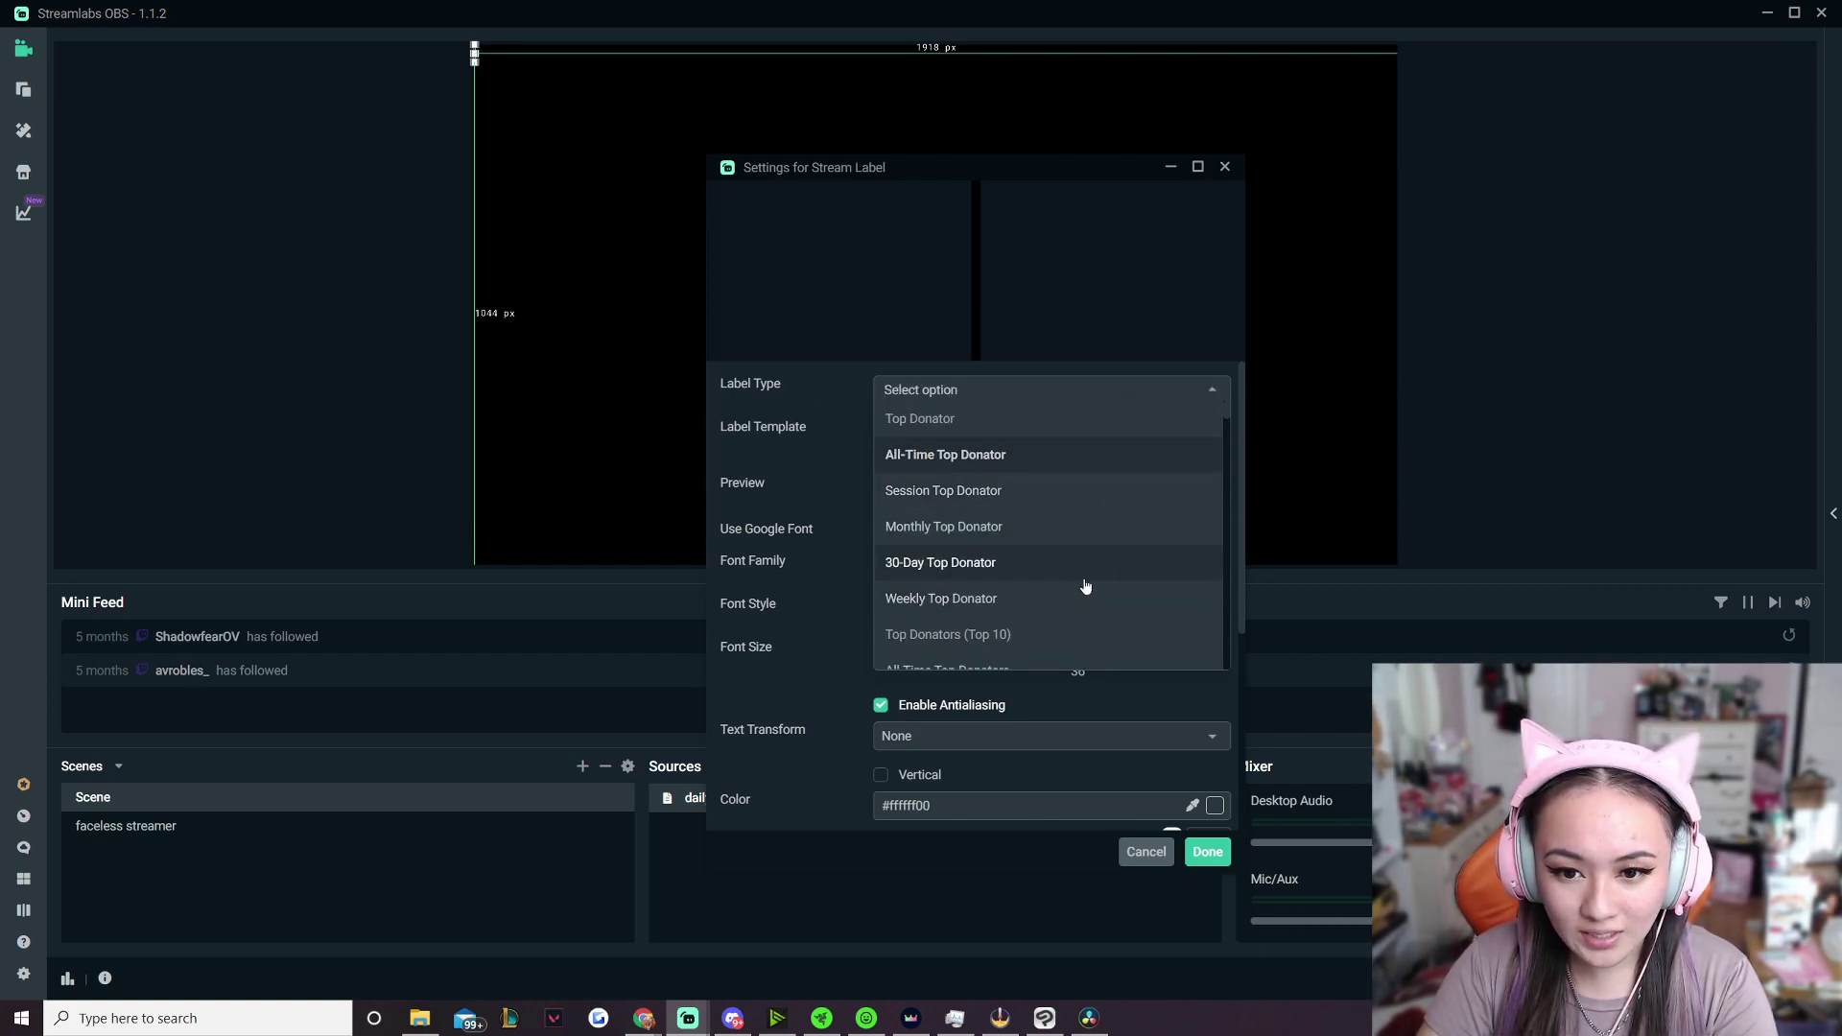
{"action": "scroll", "coordinate": [1099, 504], "scroll_direction": "down", "scroll_amount": 5}
{"action": "scroll", "coordinate": [1094, 490], "scroll_direction": "down", "scroll_amount": 3}
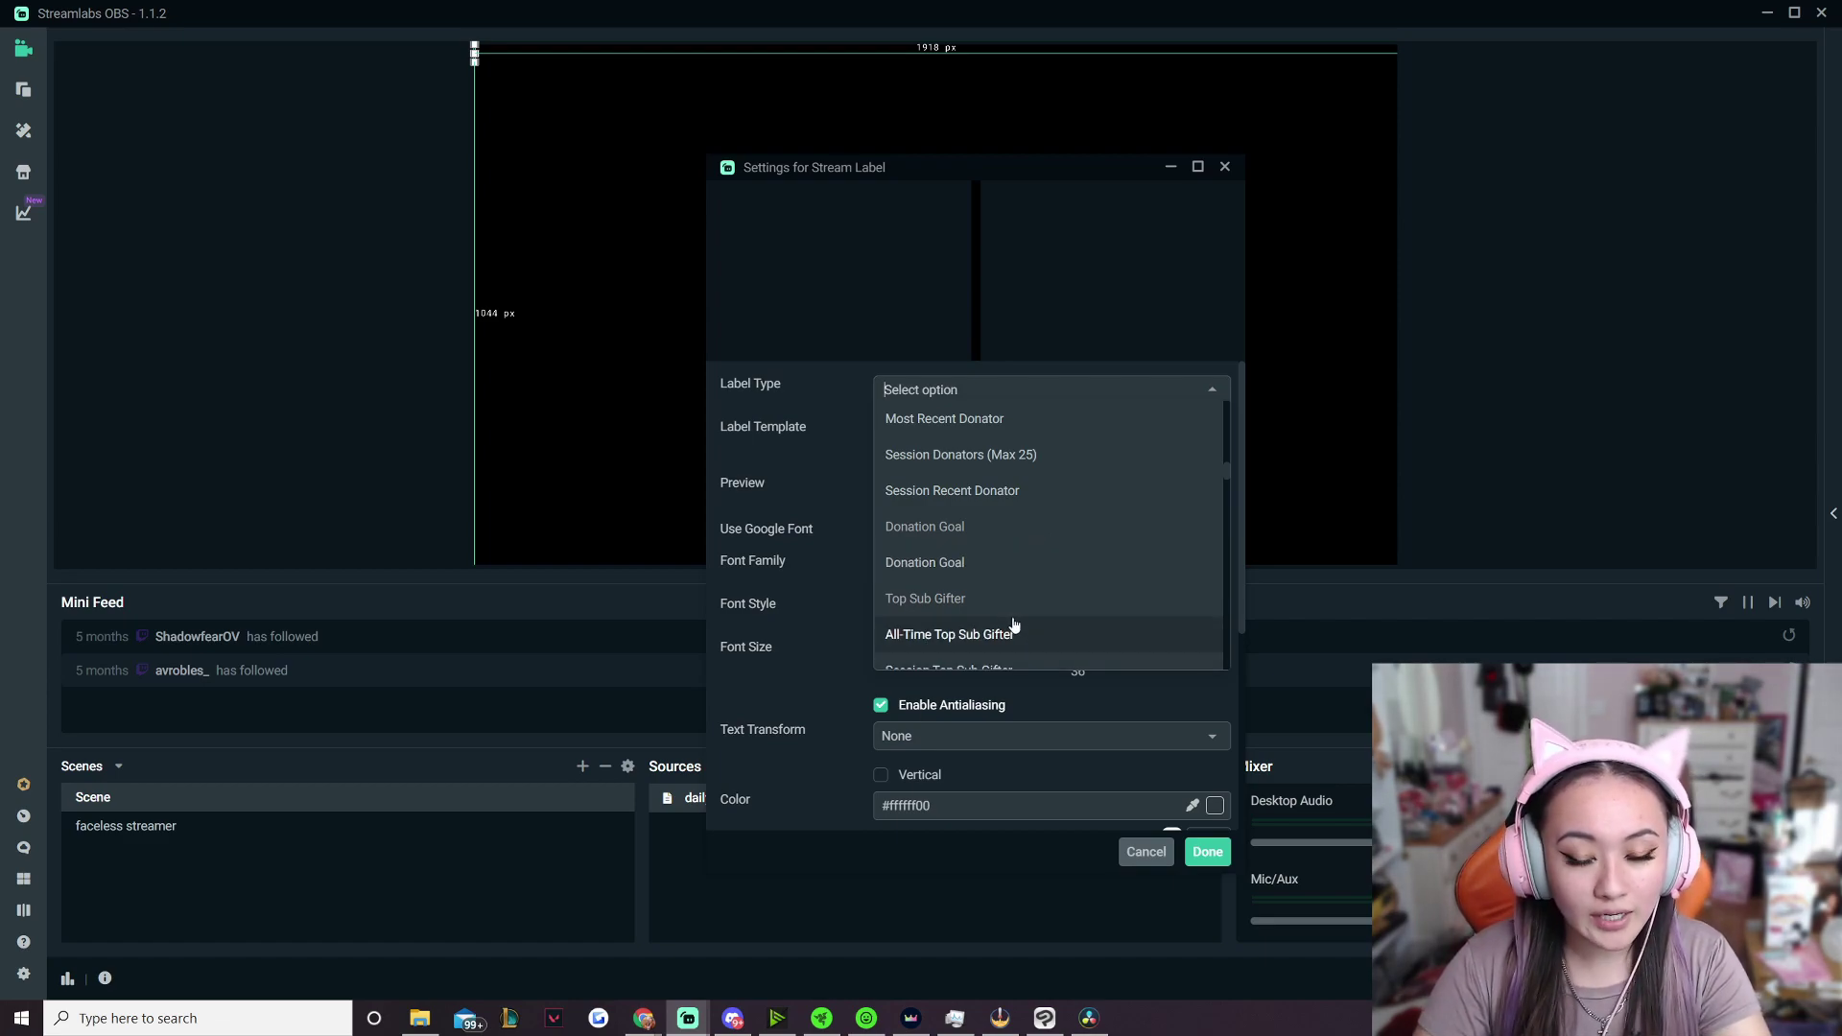
{"action": "scroll", "coordinate": [1005, 619], "scroll_direction": "down", "scroll_amount": 3}
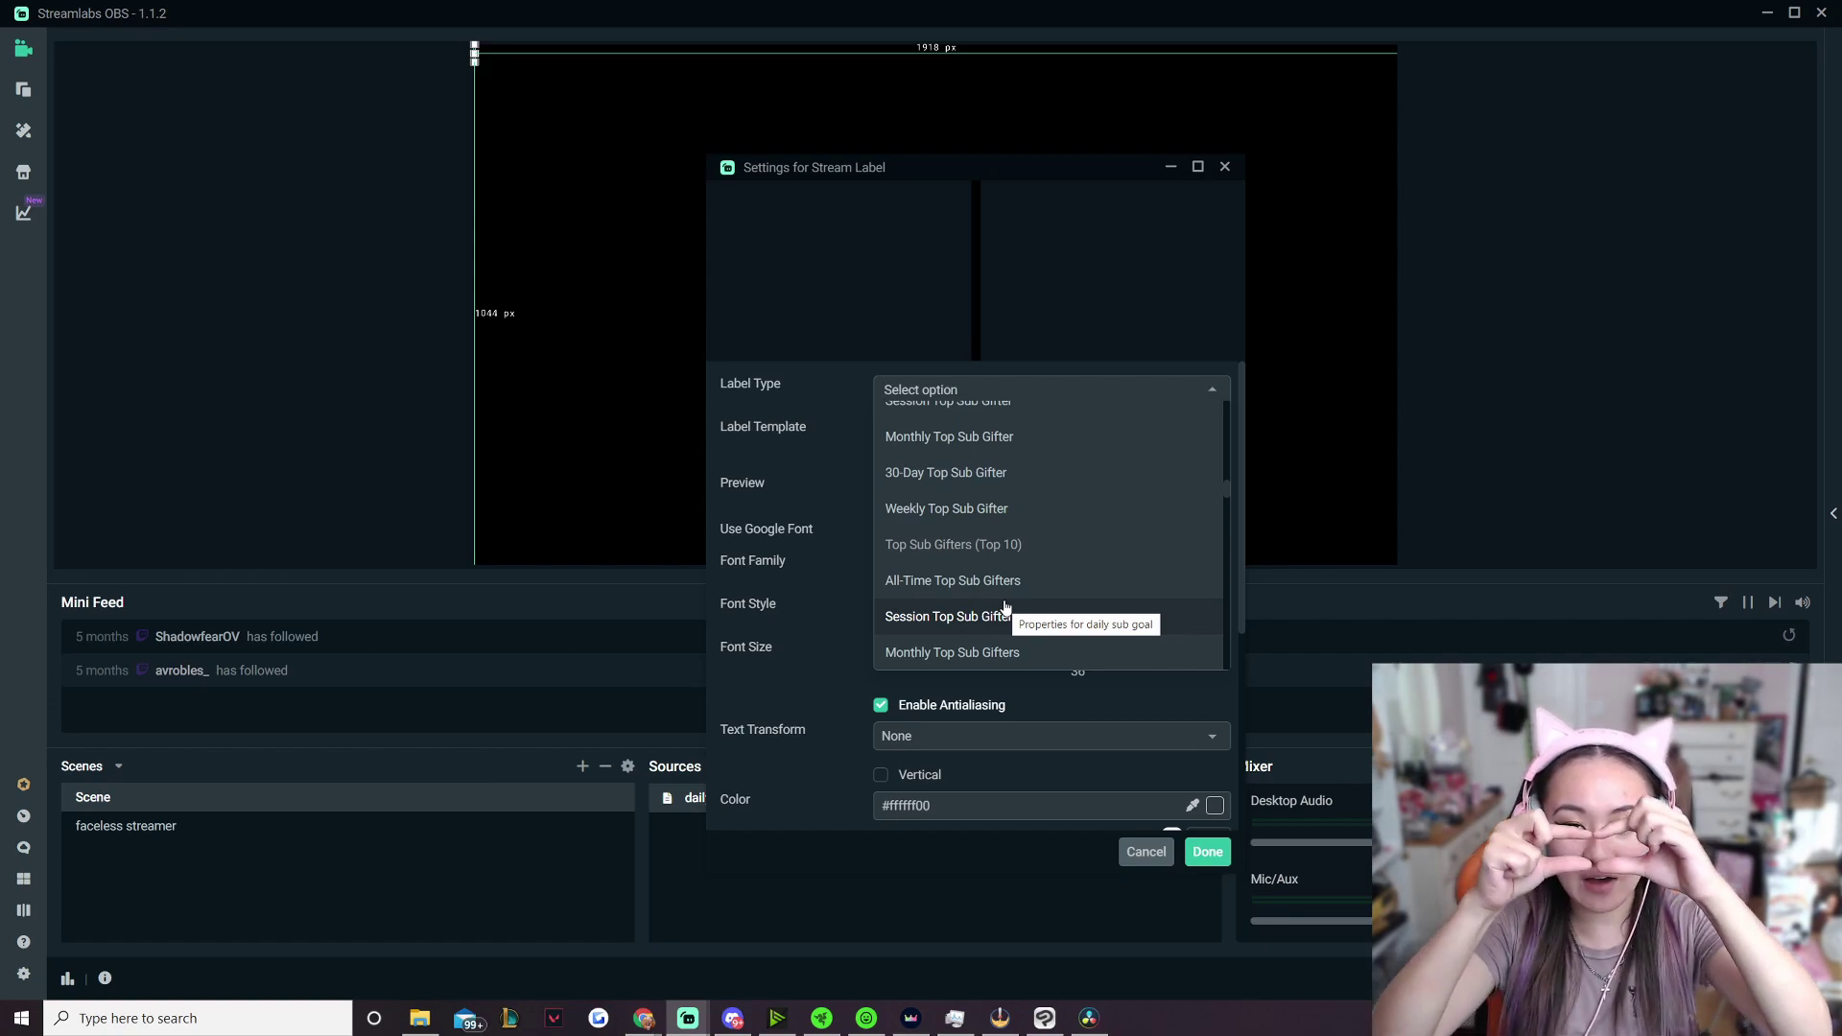
{"action": "scroll", "coordinate": [983, 557], "scroll_direction": "down", "scroll_amount": 1}
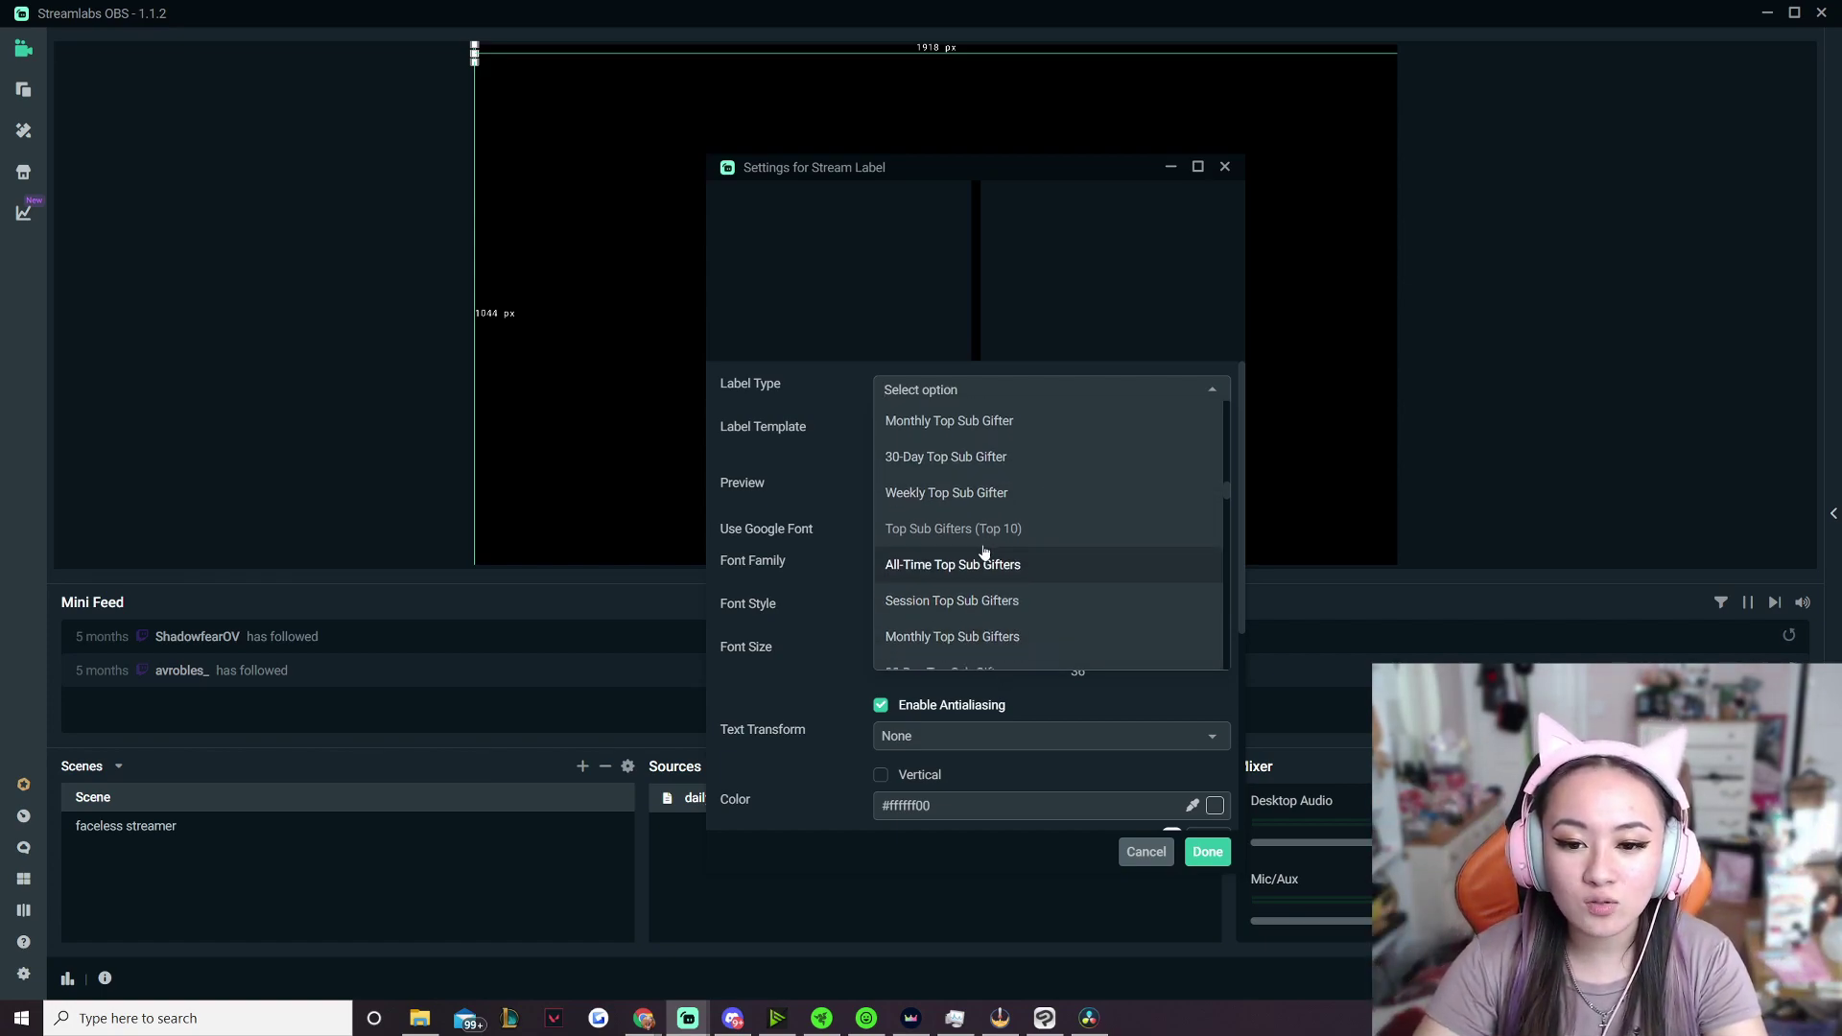
{"action": "scroll", "coordinate": [1002, 557], "scroll_direction": "down", "scroll_amount": 5}
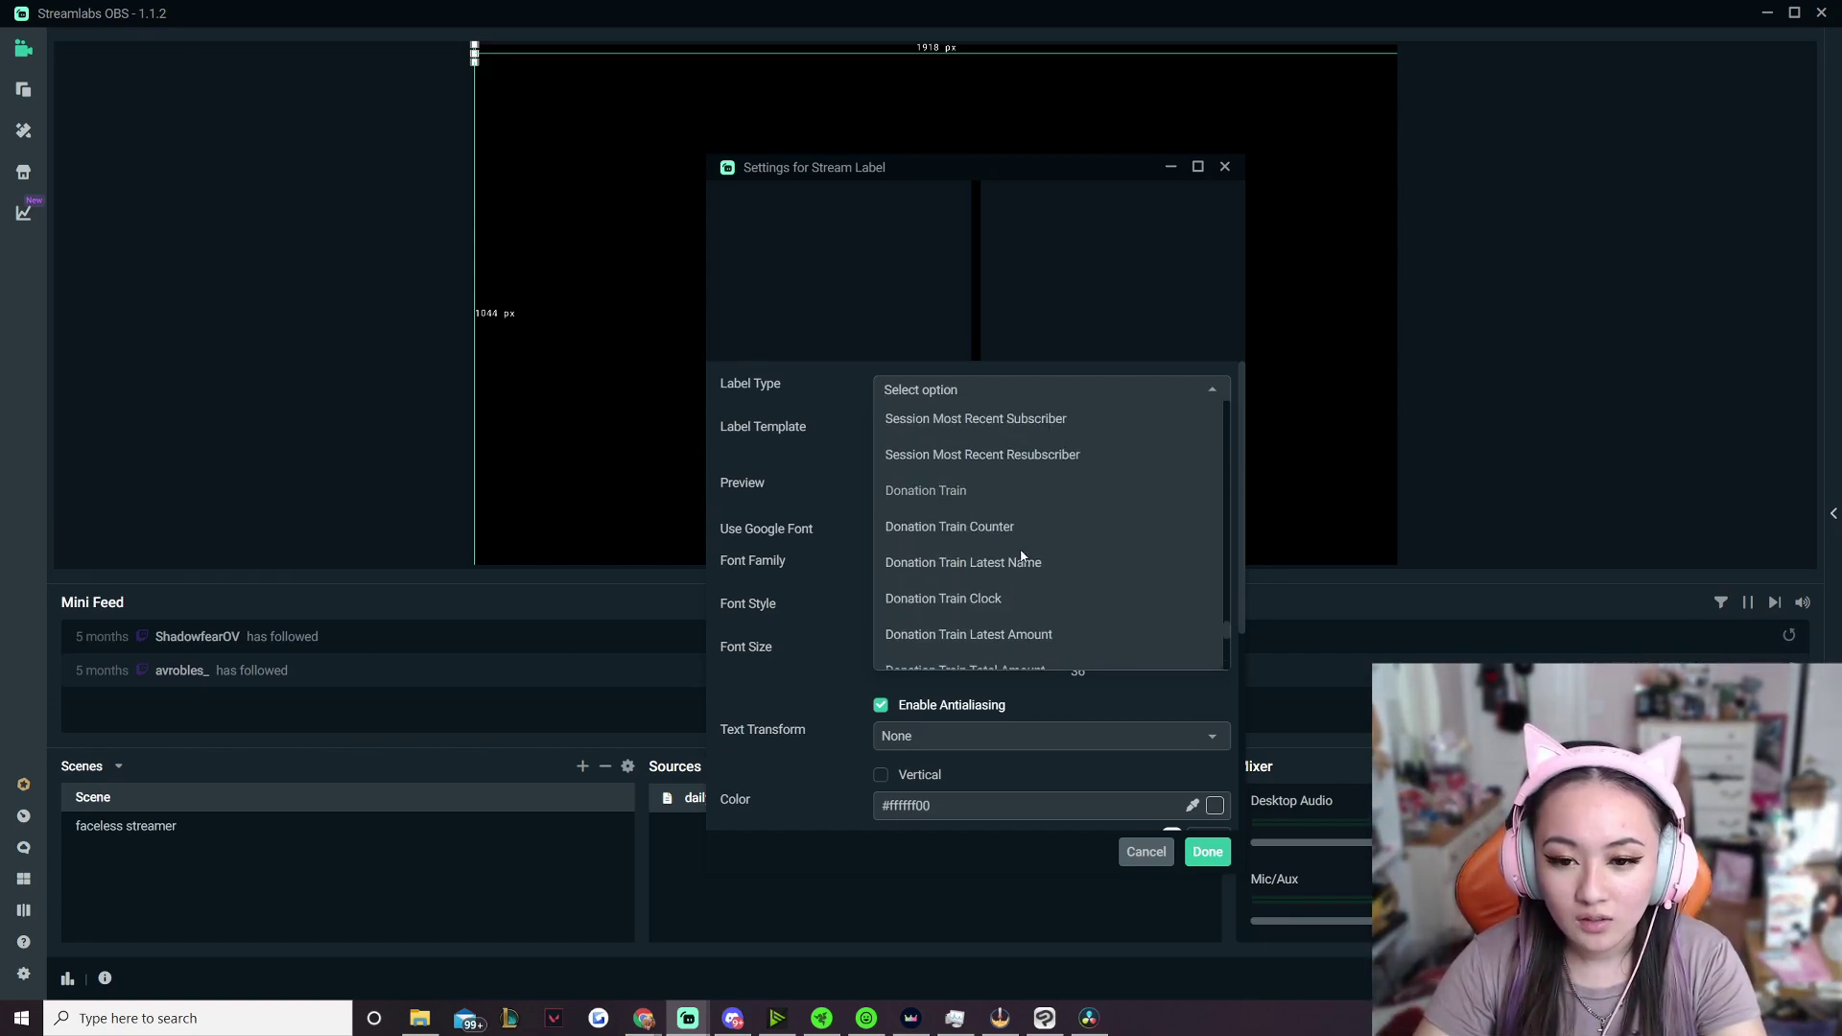
{"action": "scroll", "coordinate": [1020, 552], "scroll_direction": "up", "scroll_amount": 4}
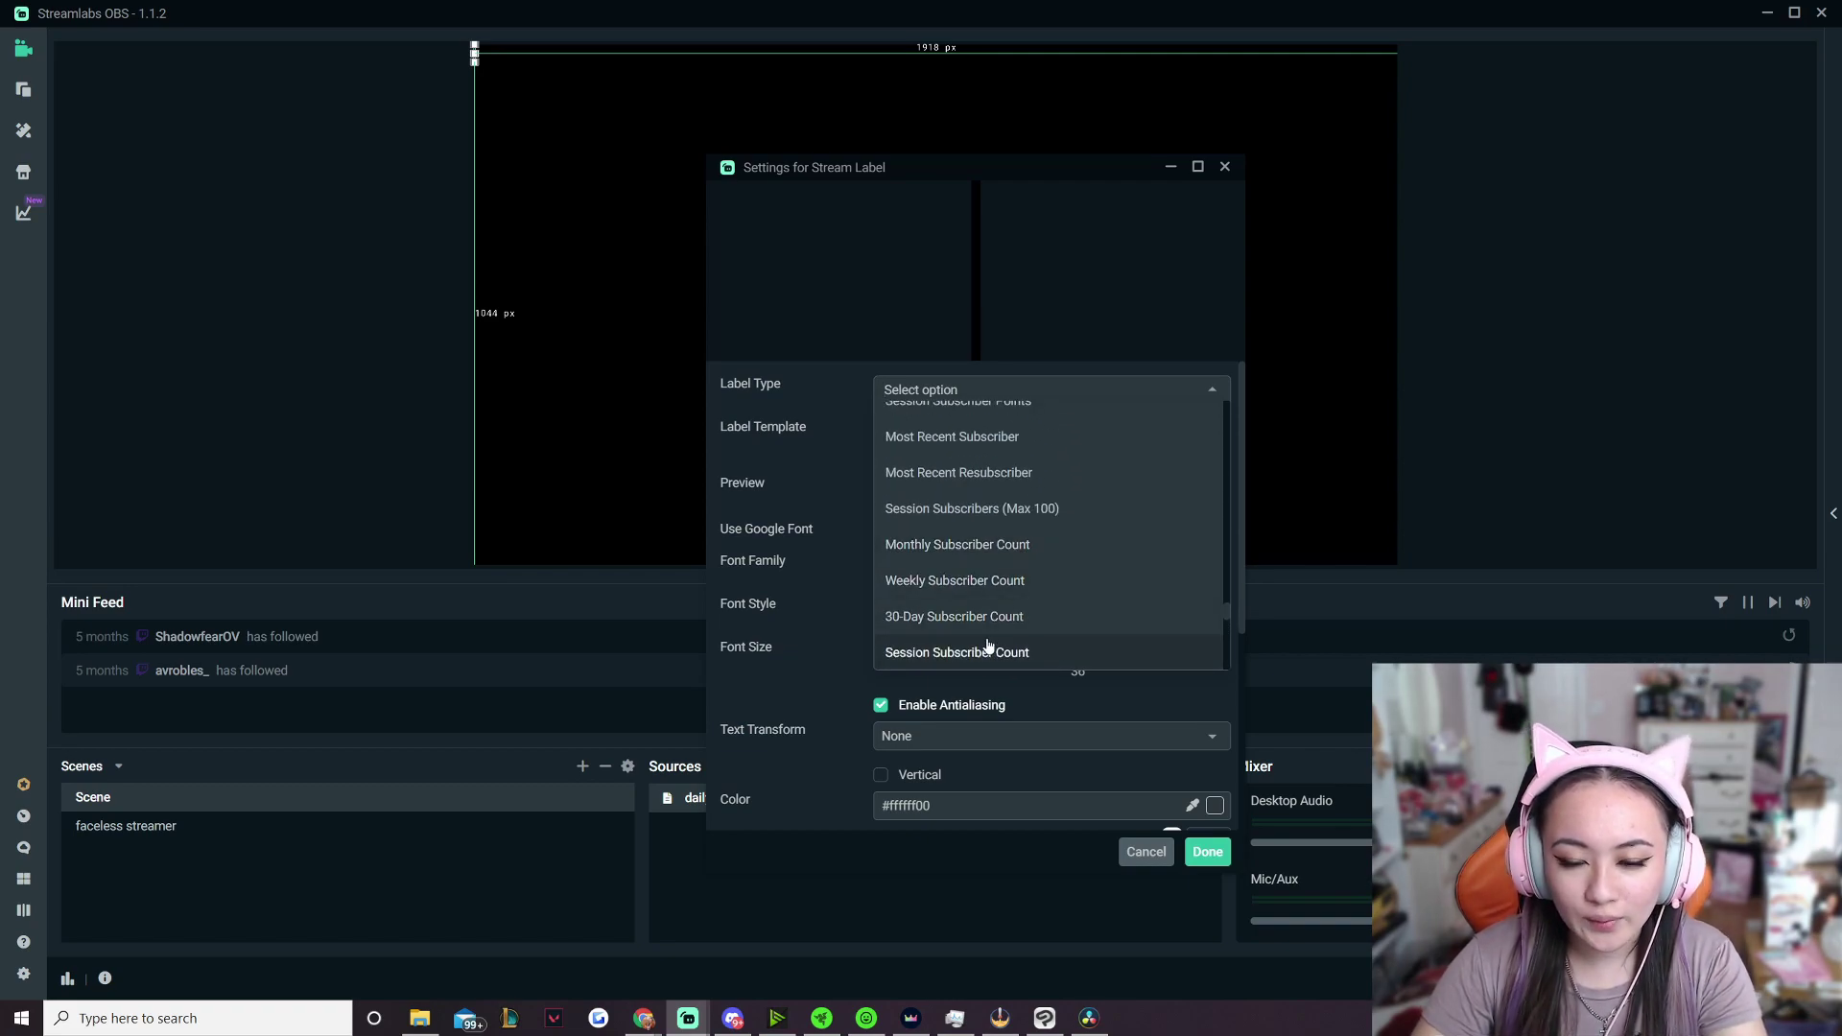
{"action": "left_click", "coordinate": [989, 651]}
{"action": "key", "text": "Escape"}
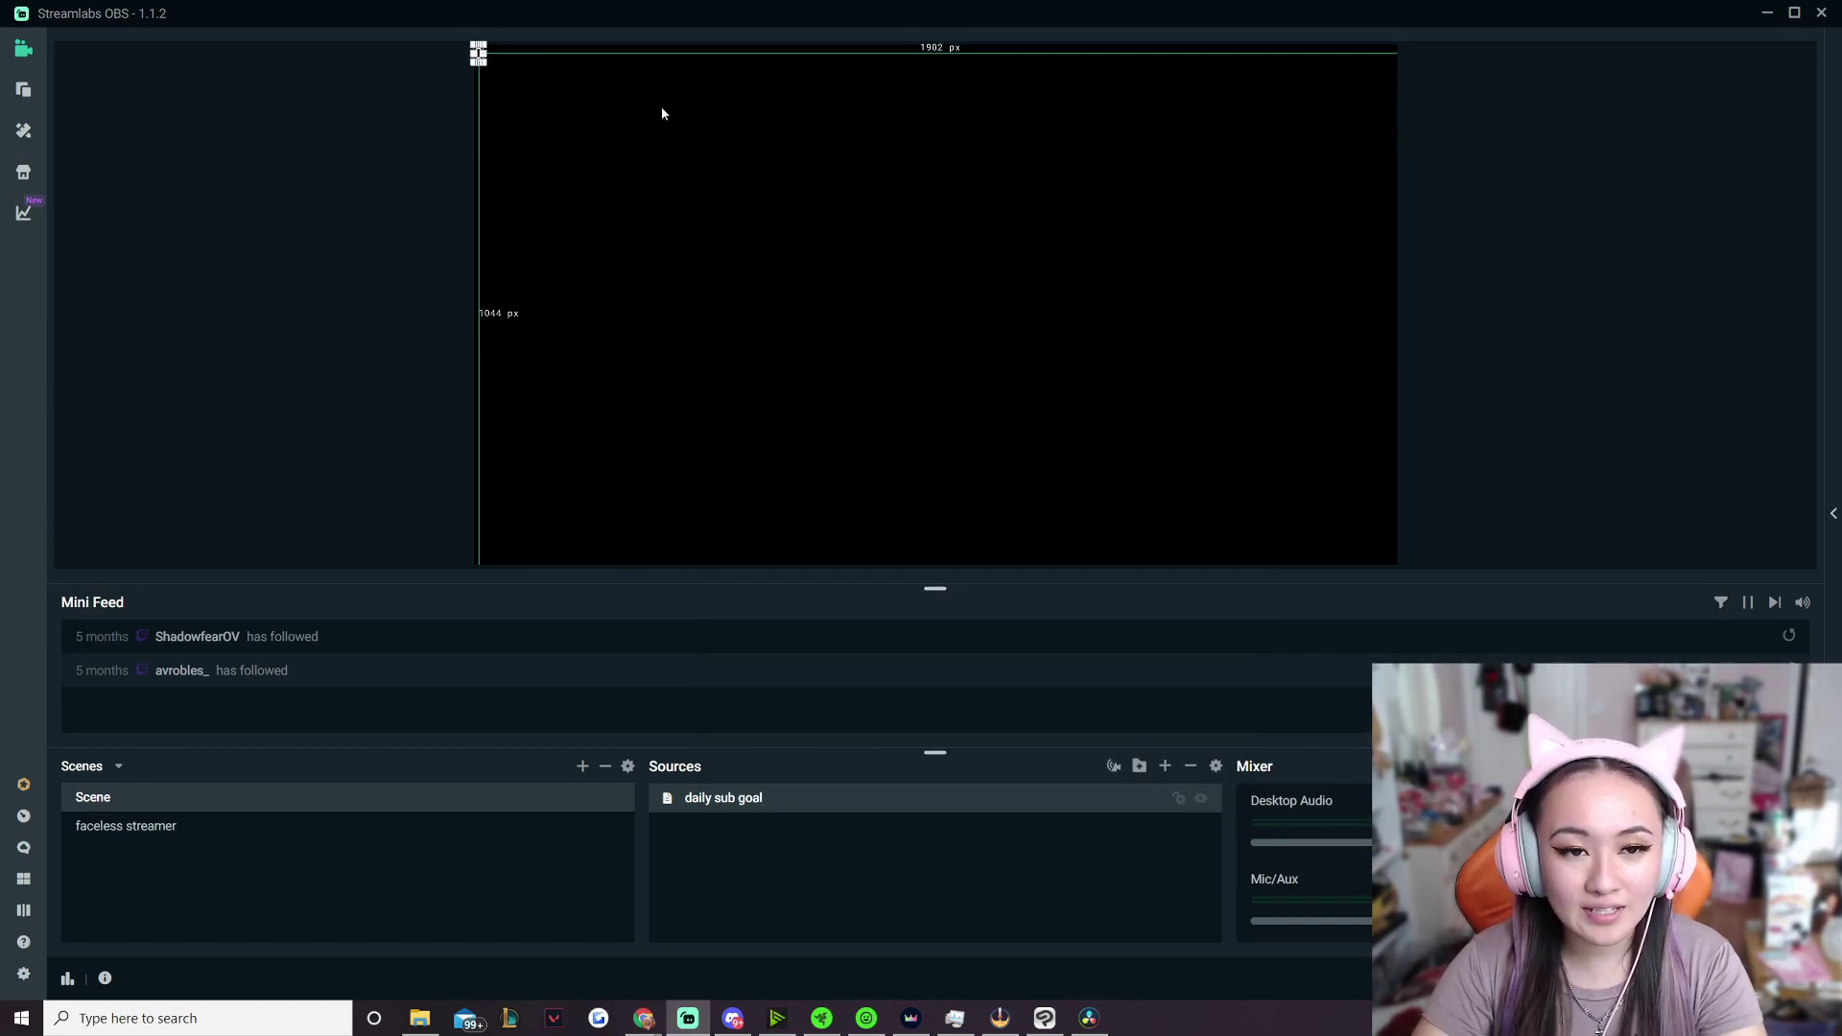
Move the label away from the canvas corner to about 297 px from the left edge and 209 px from the top
{"action": "left_click", "coordinate": [660, 107]}
{"action": "left_click_drag", "start_coordinate": [478, 54], "coordinate": [620, 153]}
{"action": "left_click", "coordinate": [796, 343]}
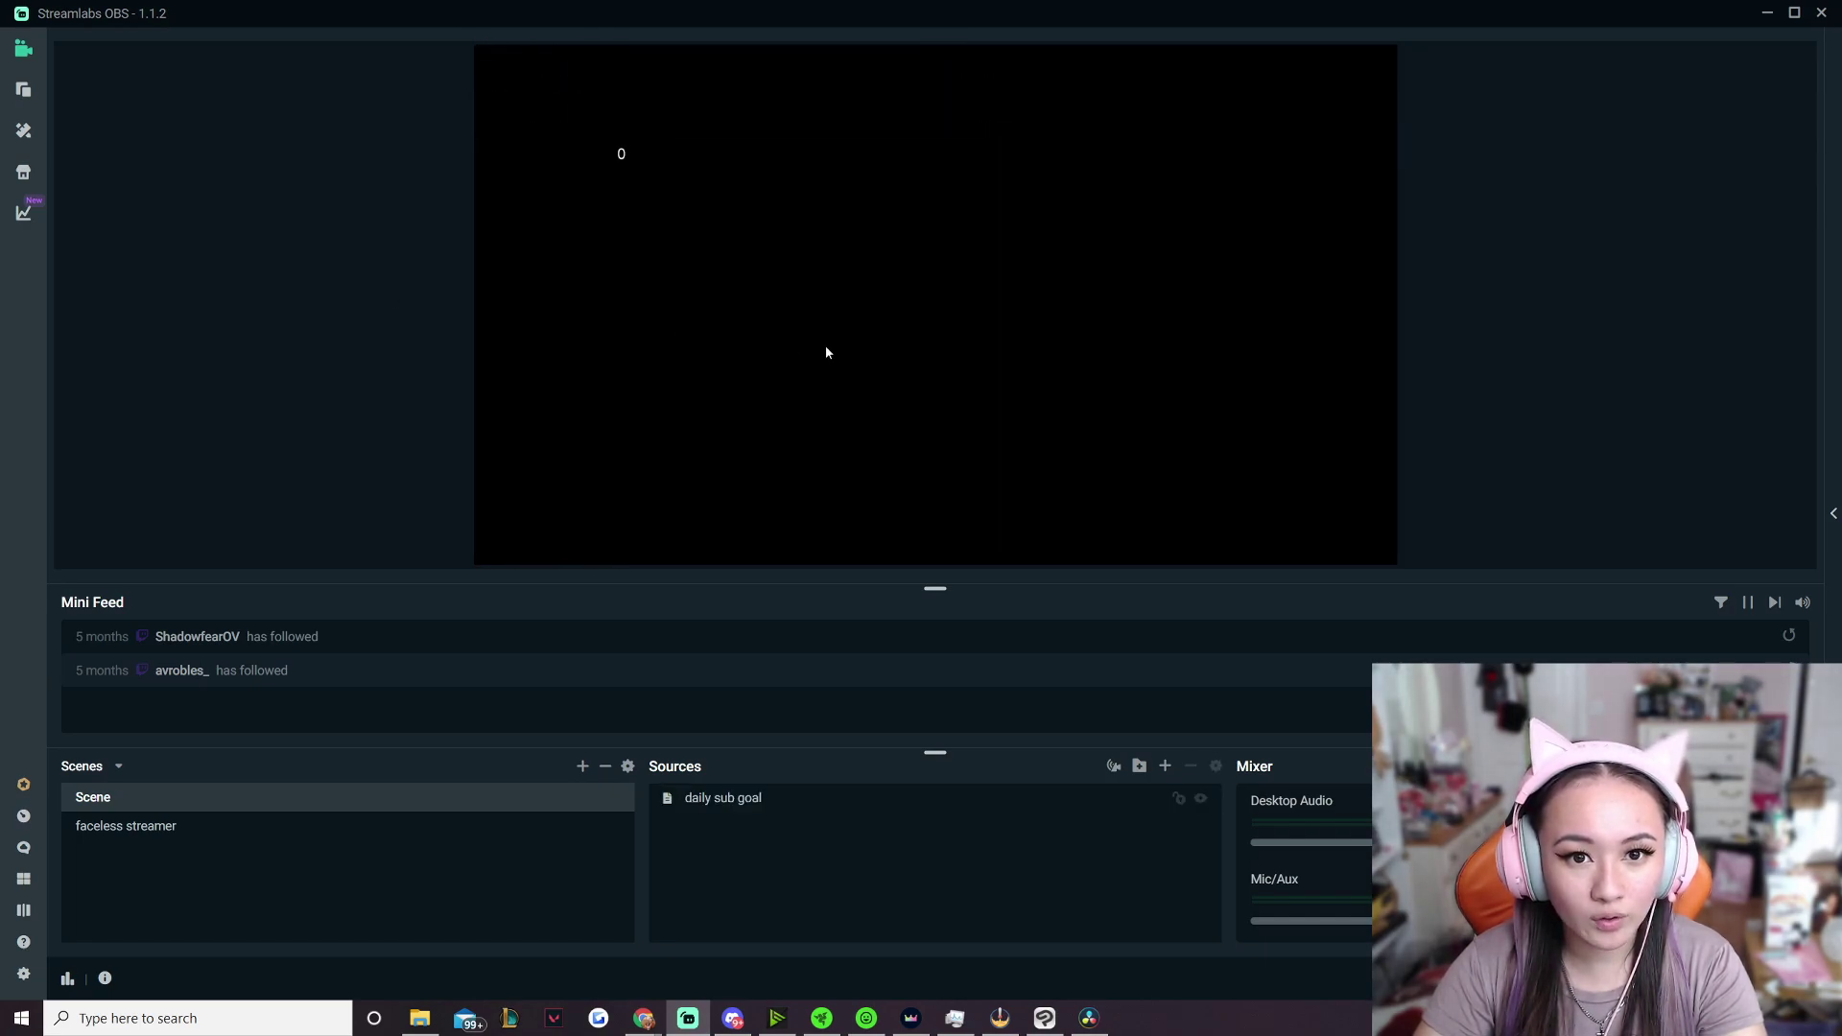
Reopen the daily sub goal settings, include resubs, and set the label template to {count}/20
{"action": "double_click", "coordinate": [806, 808]}
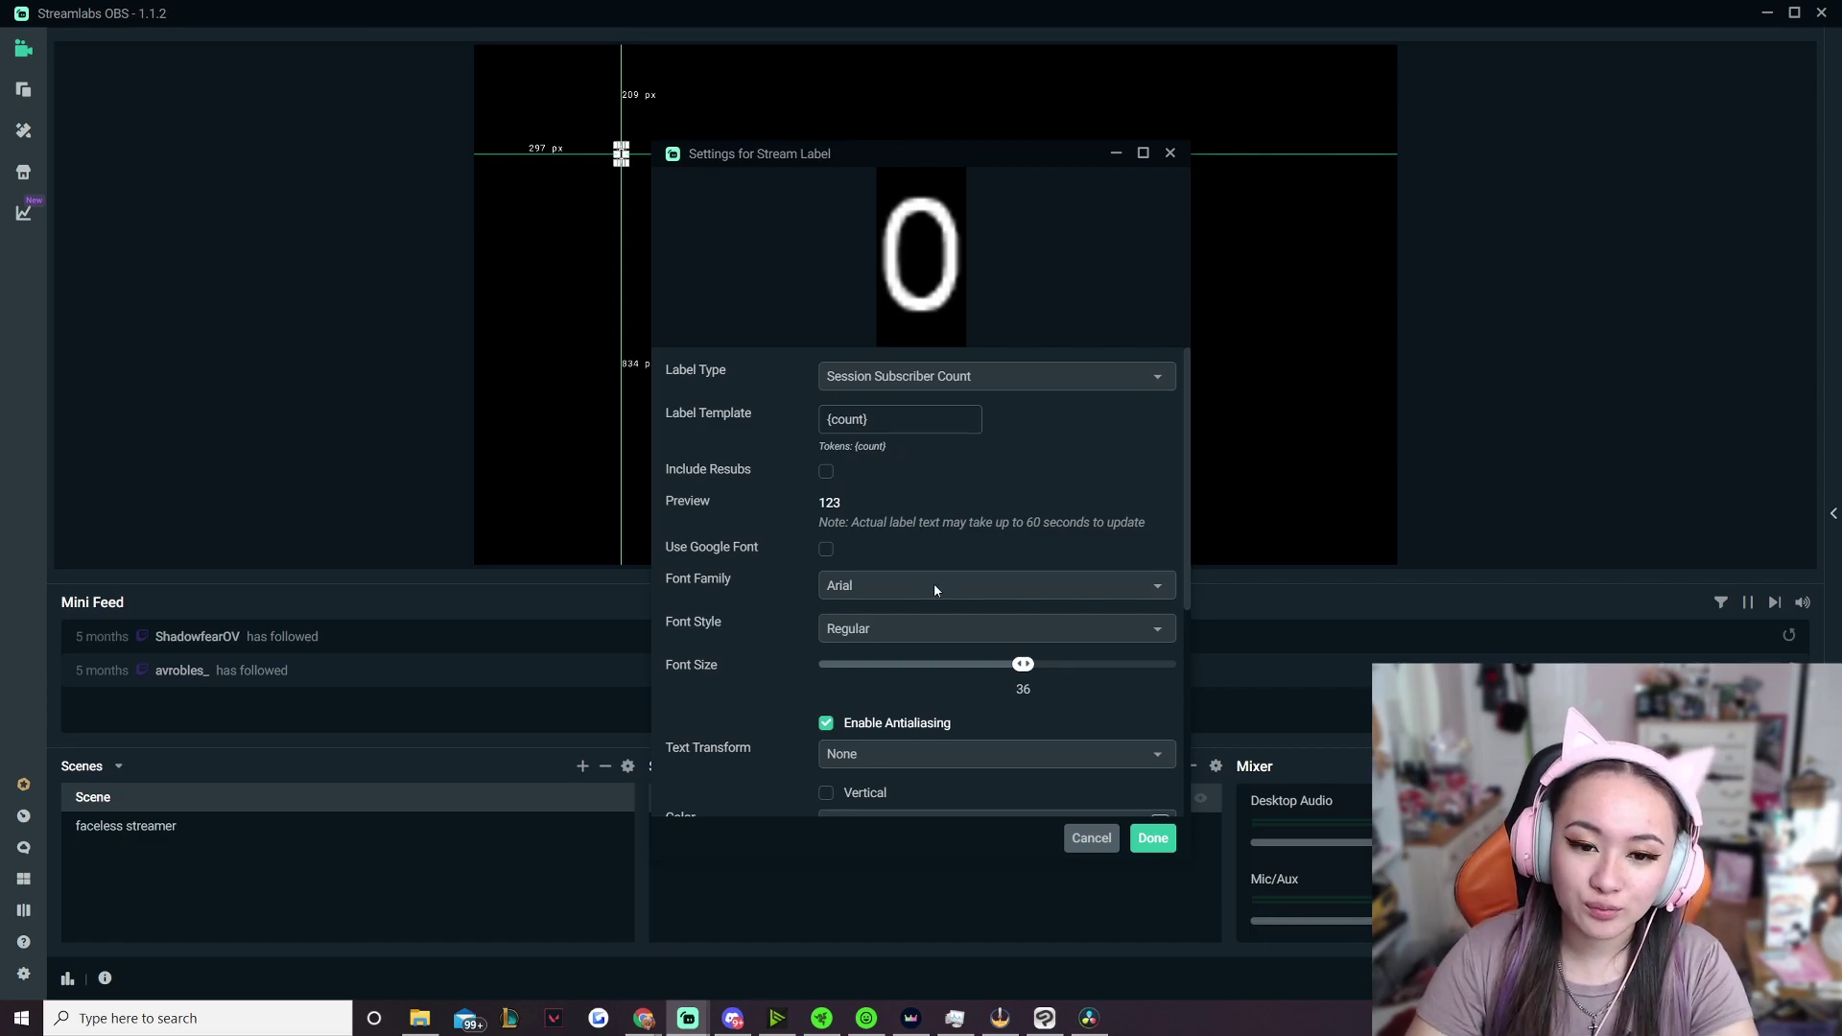
{"action": "left_click", "coordinate": [825, 472]}
{"action": "left_click", "coordinate": [949, 422]}
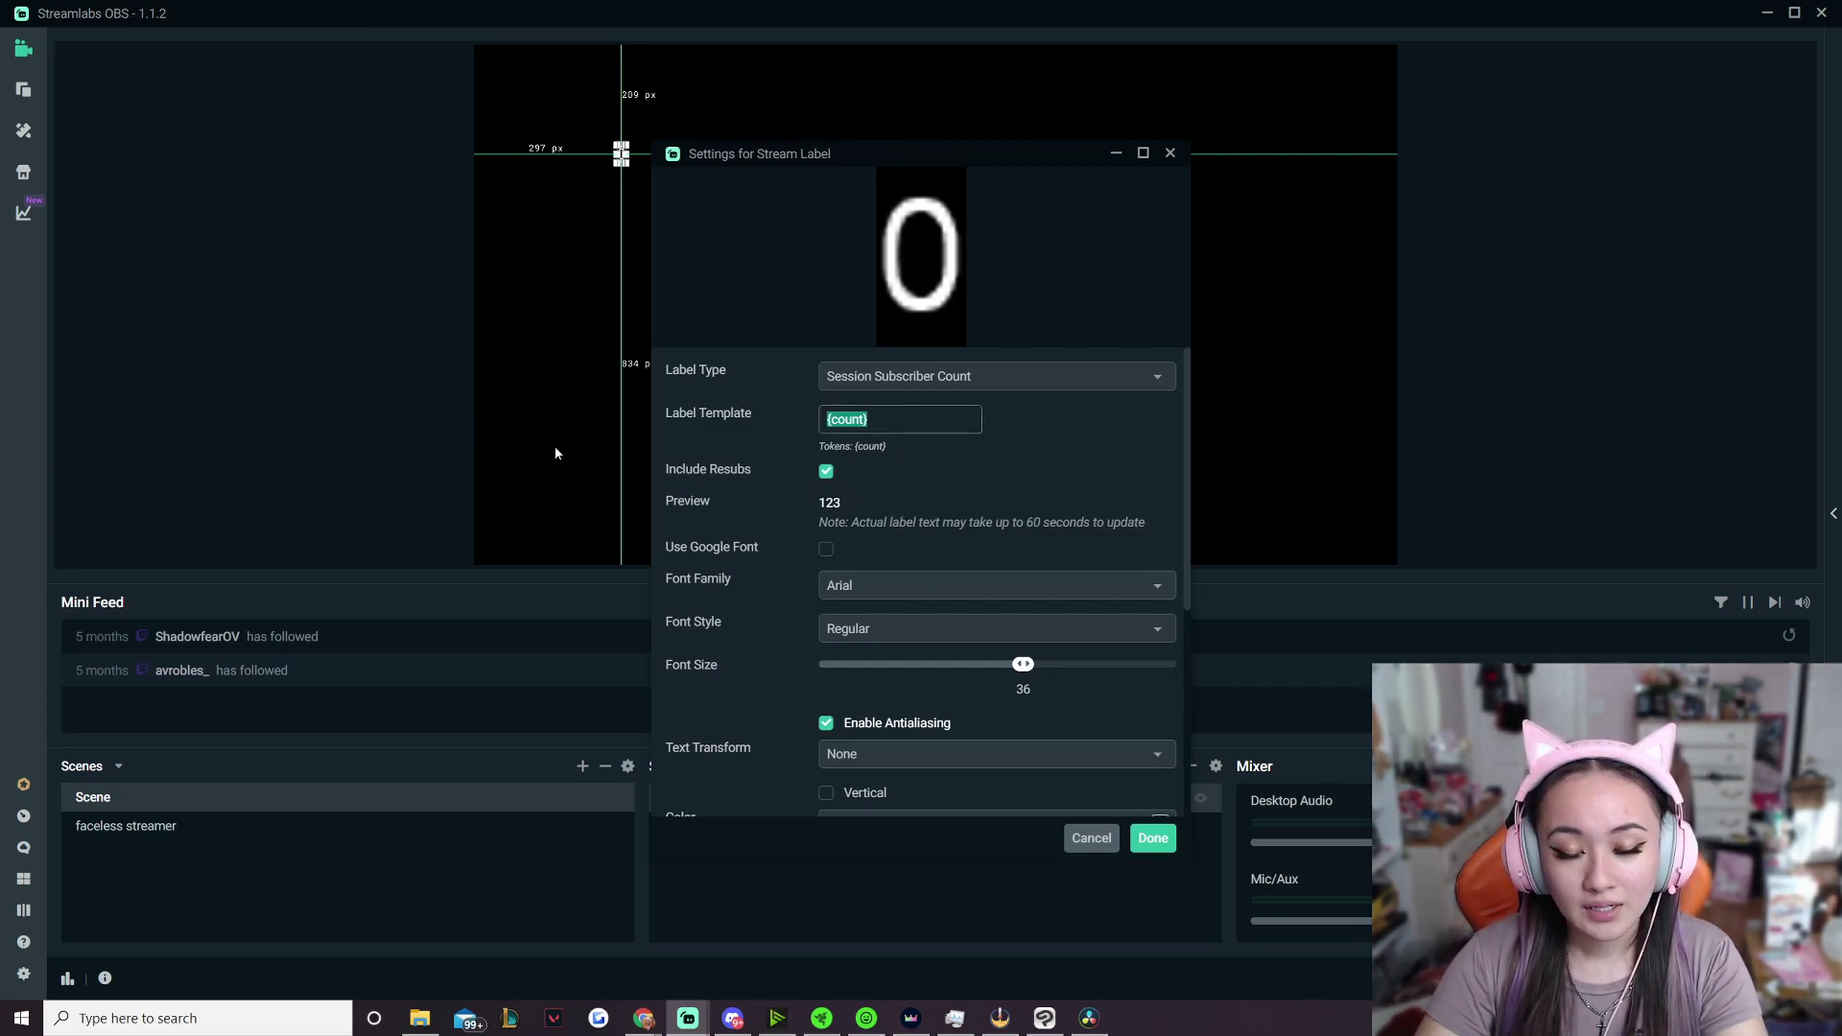
{"action": "left_click", "coordinate": [910, 419]}
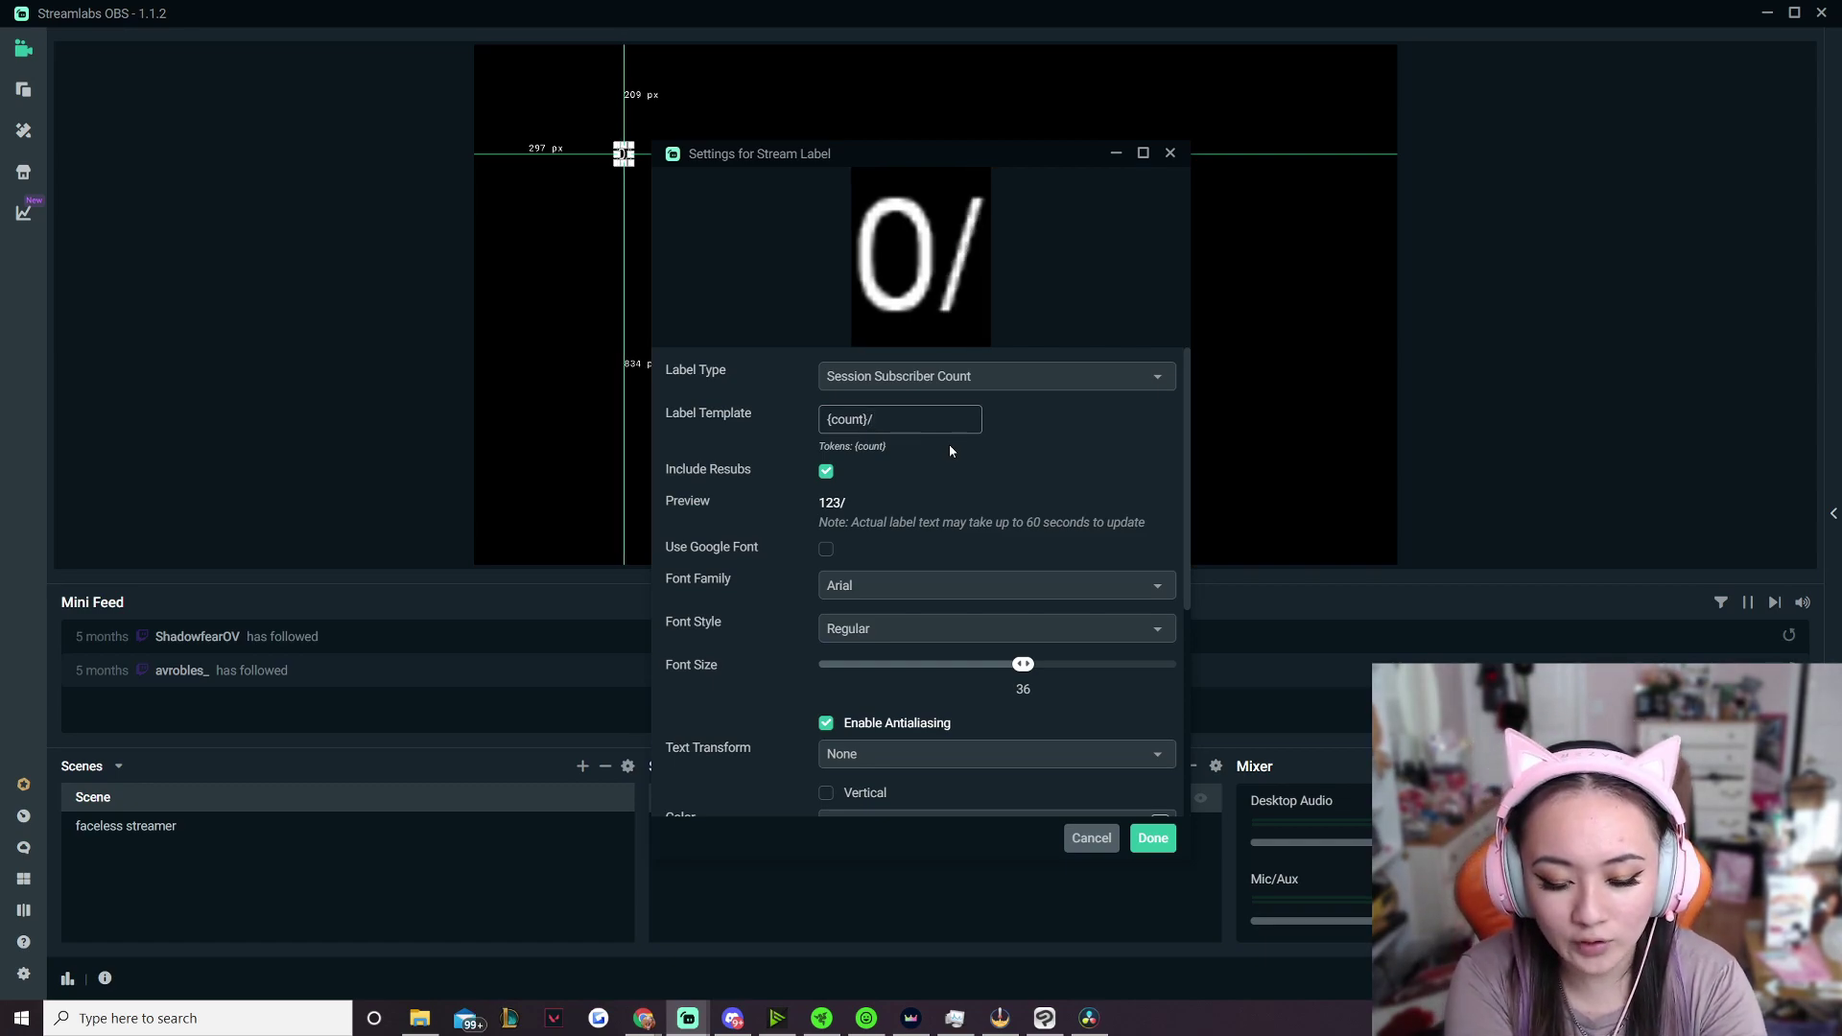
{"action": "type", "text": "3"}
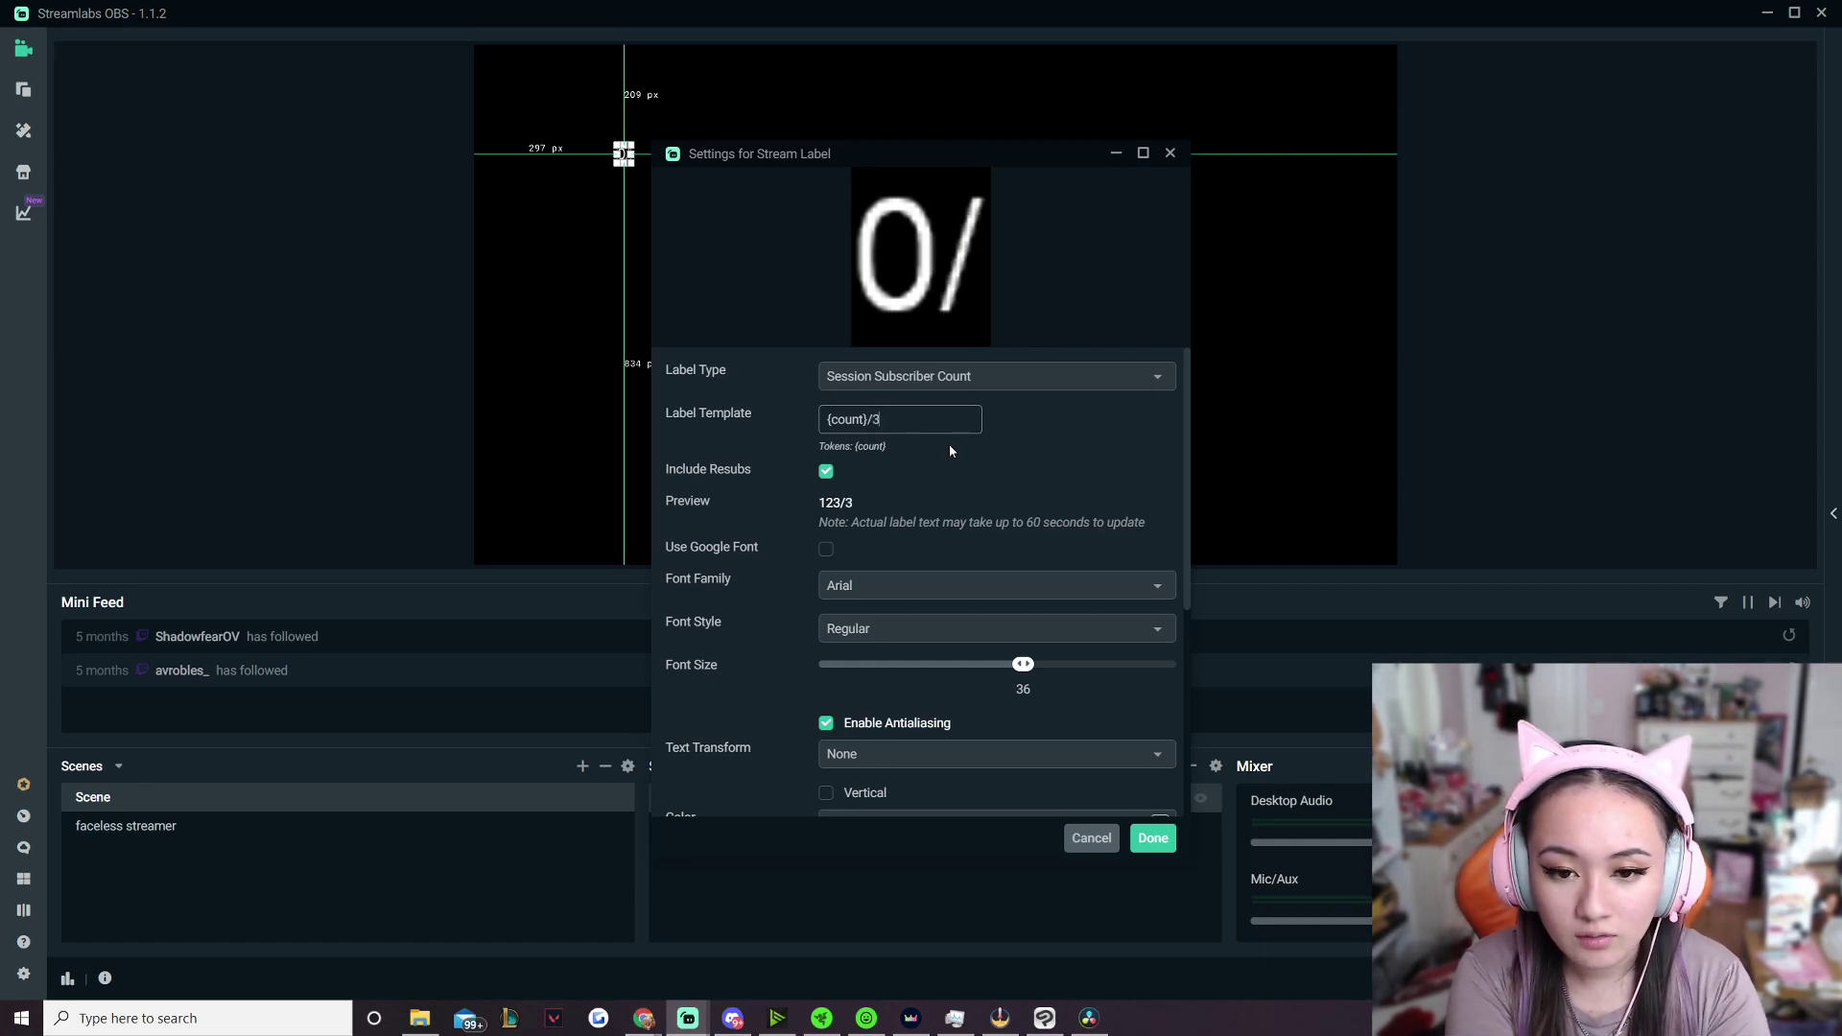
{"action": "key", "text": "BackSpace"}
{"action": "type", "text": "5"}
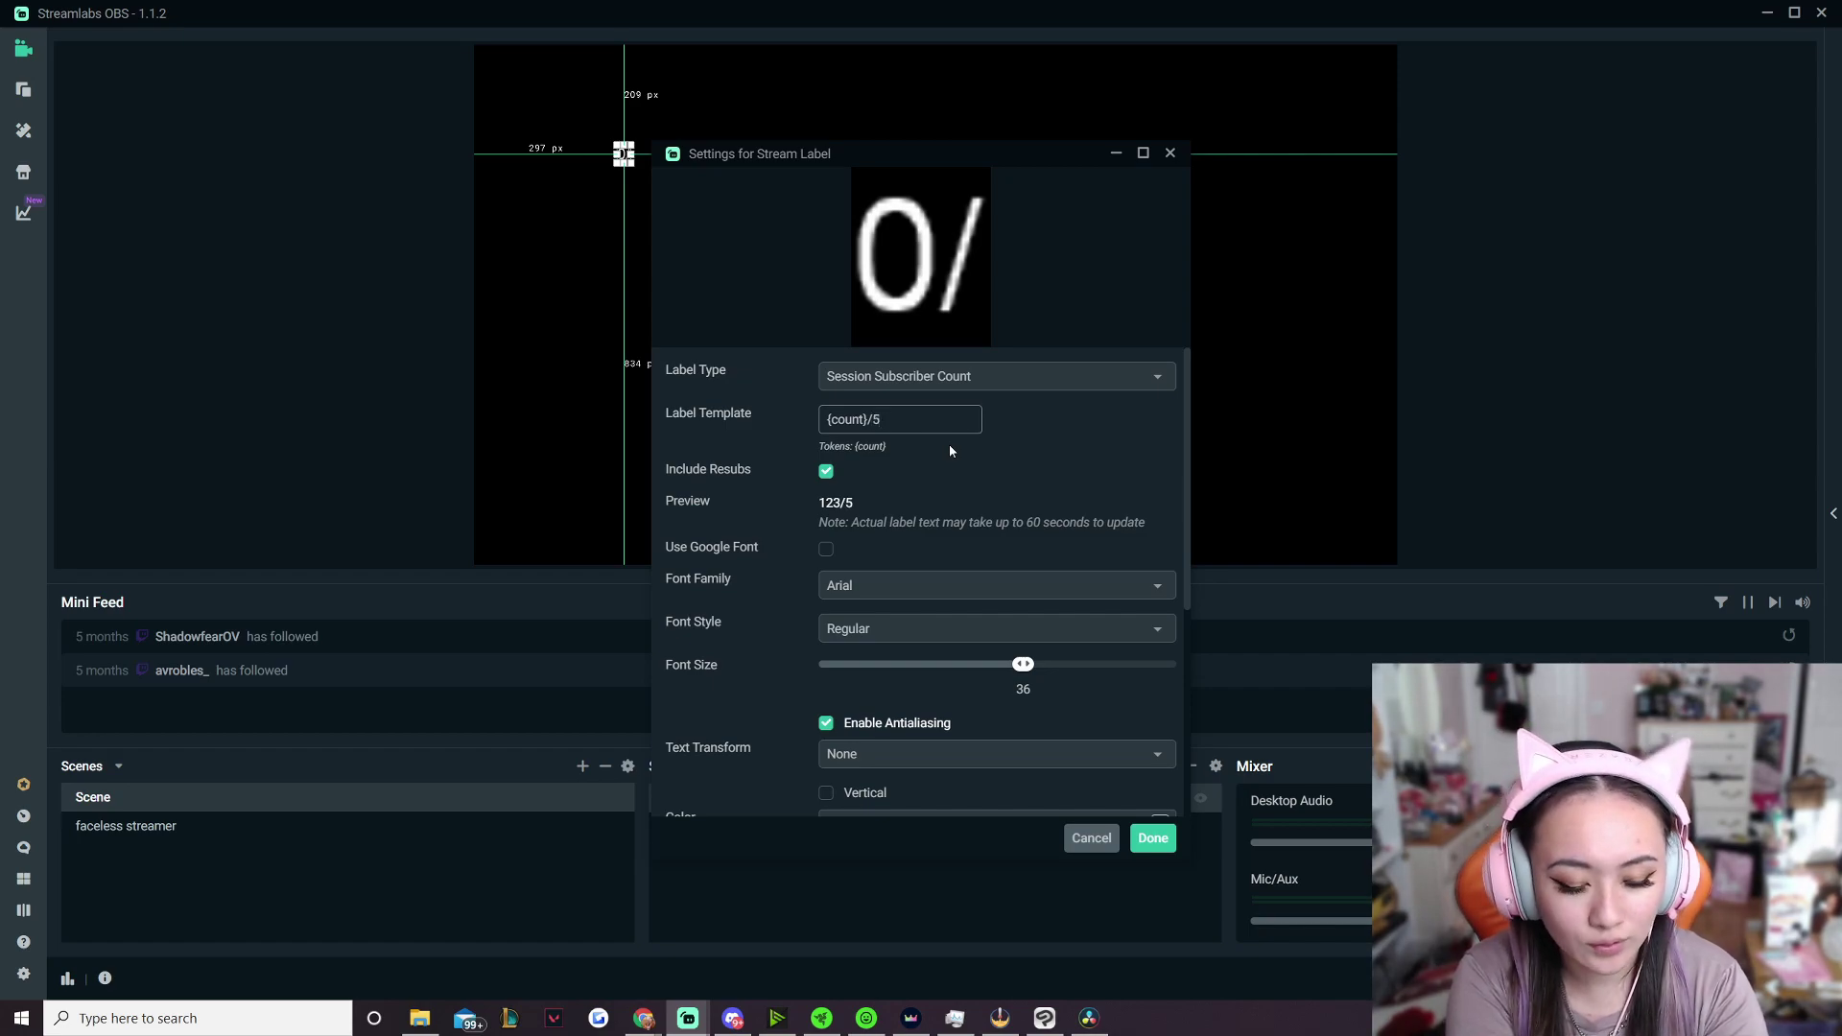
{"action": "key", "text": "BackSpace"}
{"action": "type", "text": "20"}
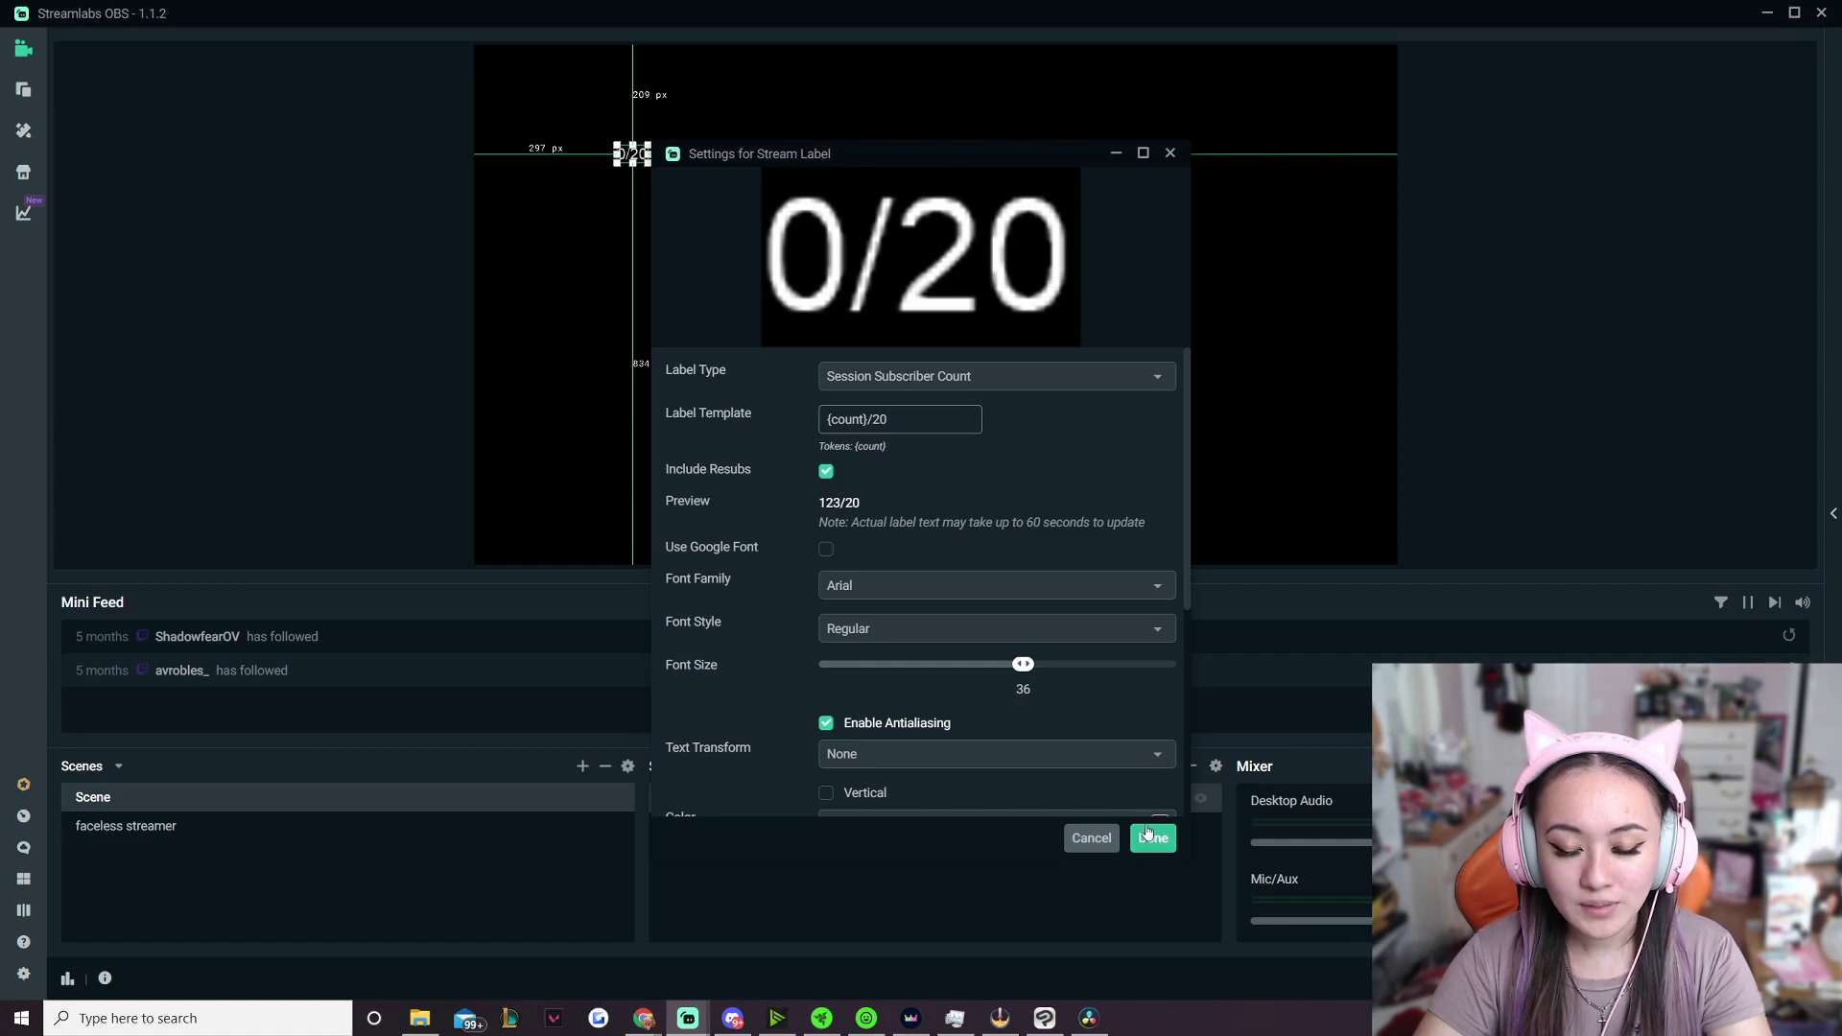
{"action": "left_click_drag", "start_coordinate": [896, 419], "coordinate": [867, 419]}
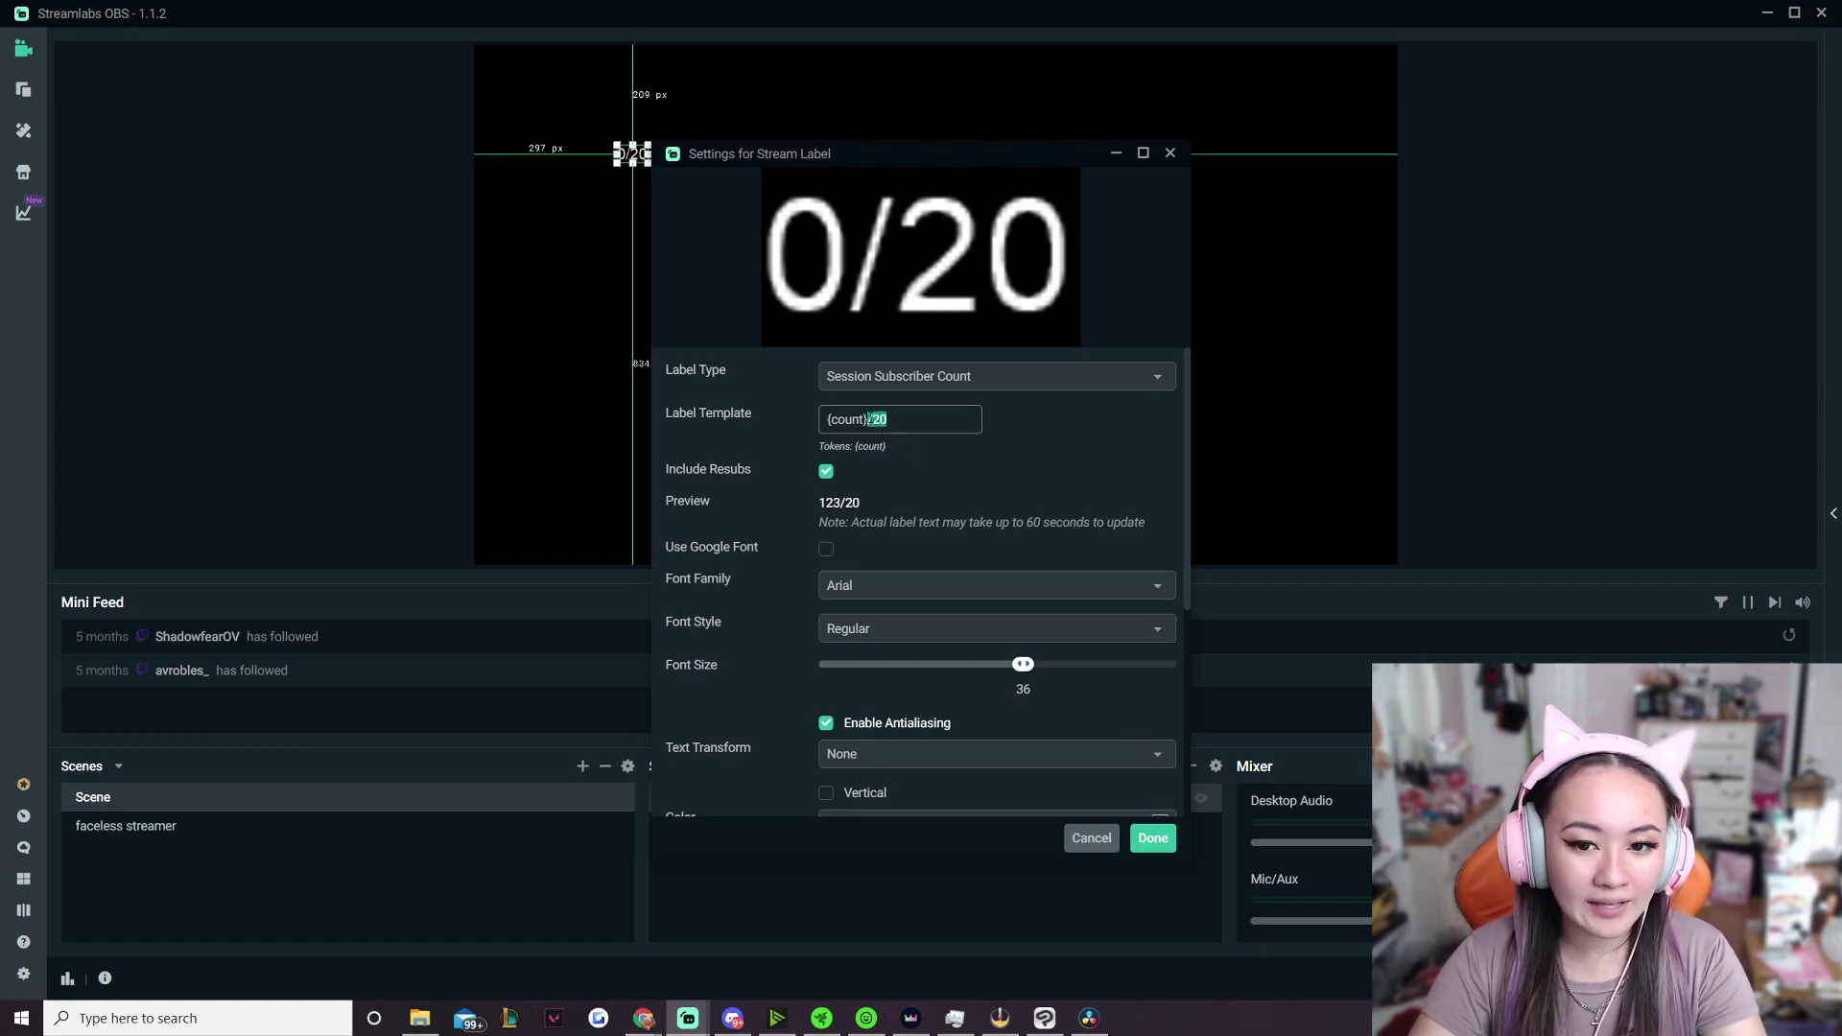
{"action": "left_click", "coordinate": [936, 428]}
{"action": "mouse_move", "coordinate": [888, 419]}
{"action": "left_mouse_down"}
{"action": "mouse_move", "coordinate": [851, 419]}
{"action": "mouse_move", "coordinate": [869, 419]}
{"action": "left_mouse_up"}
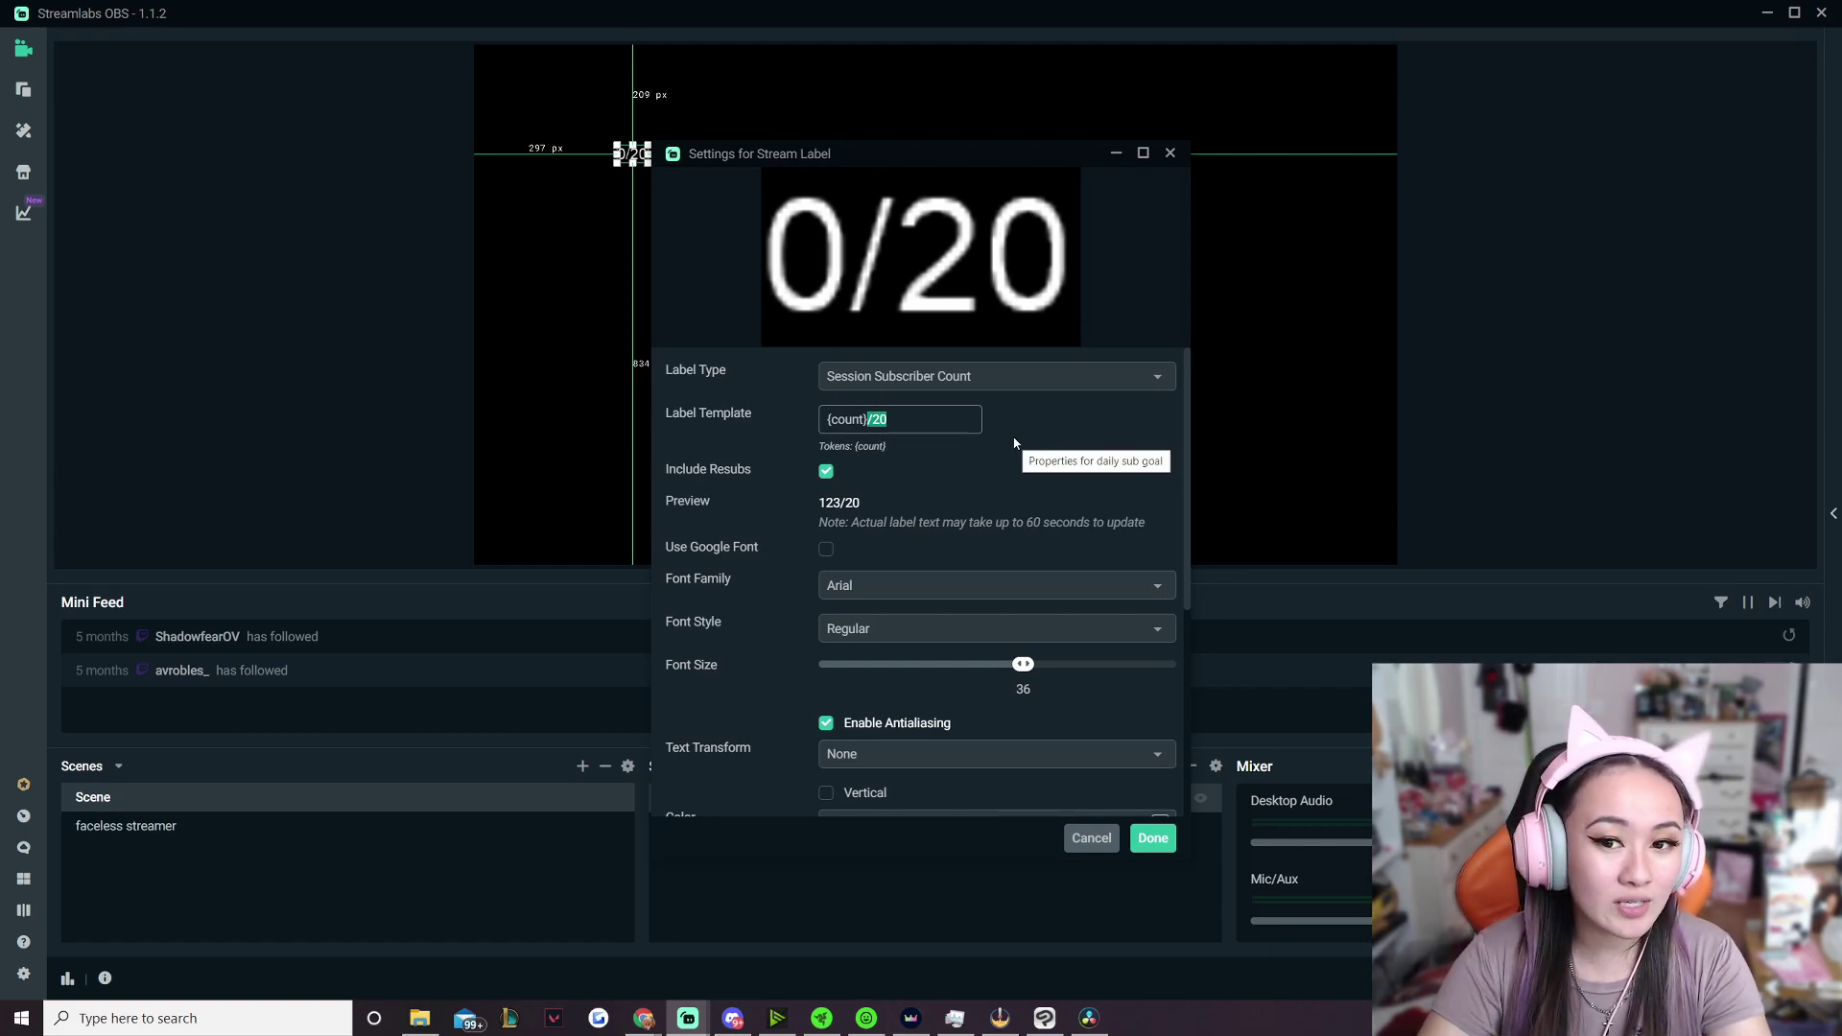
{"action": "left_click_drag", "start_coordinate": [867, 419], "coordinate": [795, 419]}
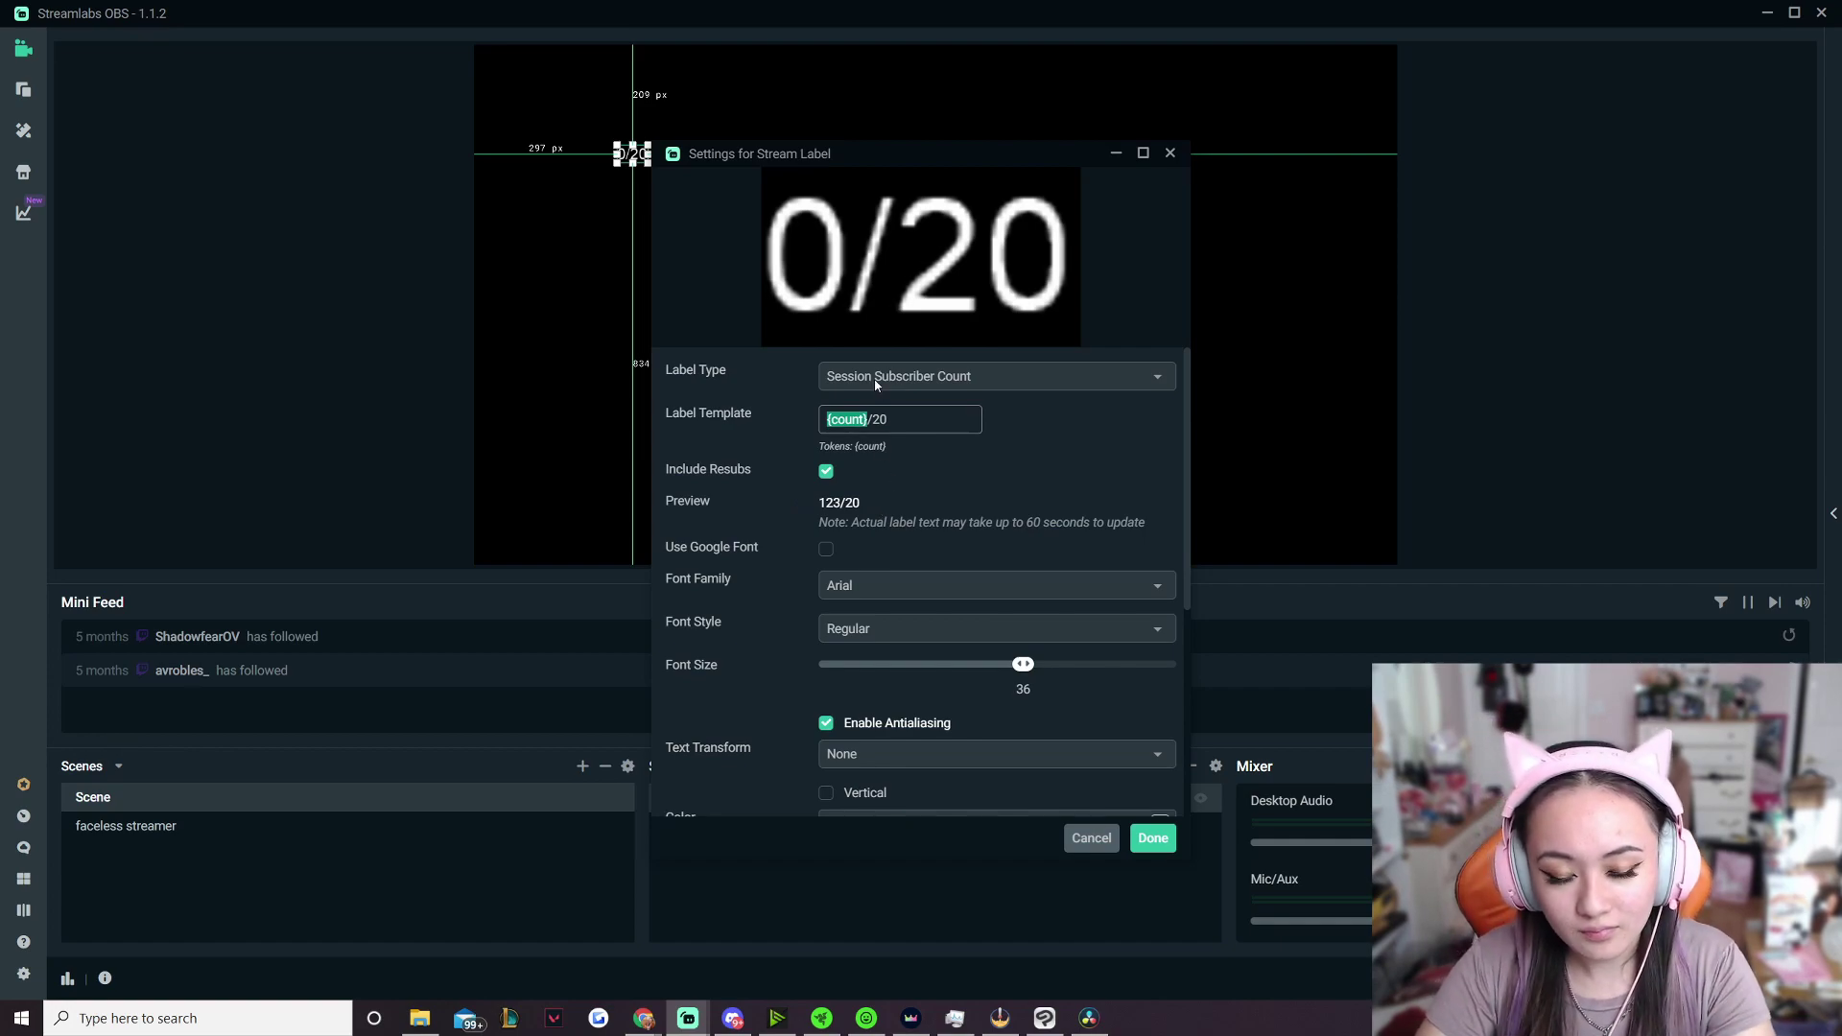
{"action": "left_click", "coordinate": [911, 583]}
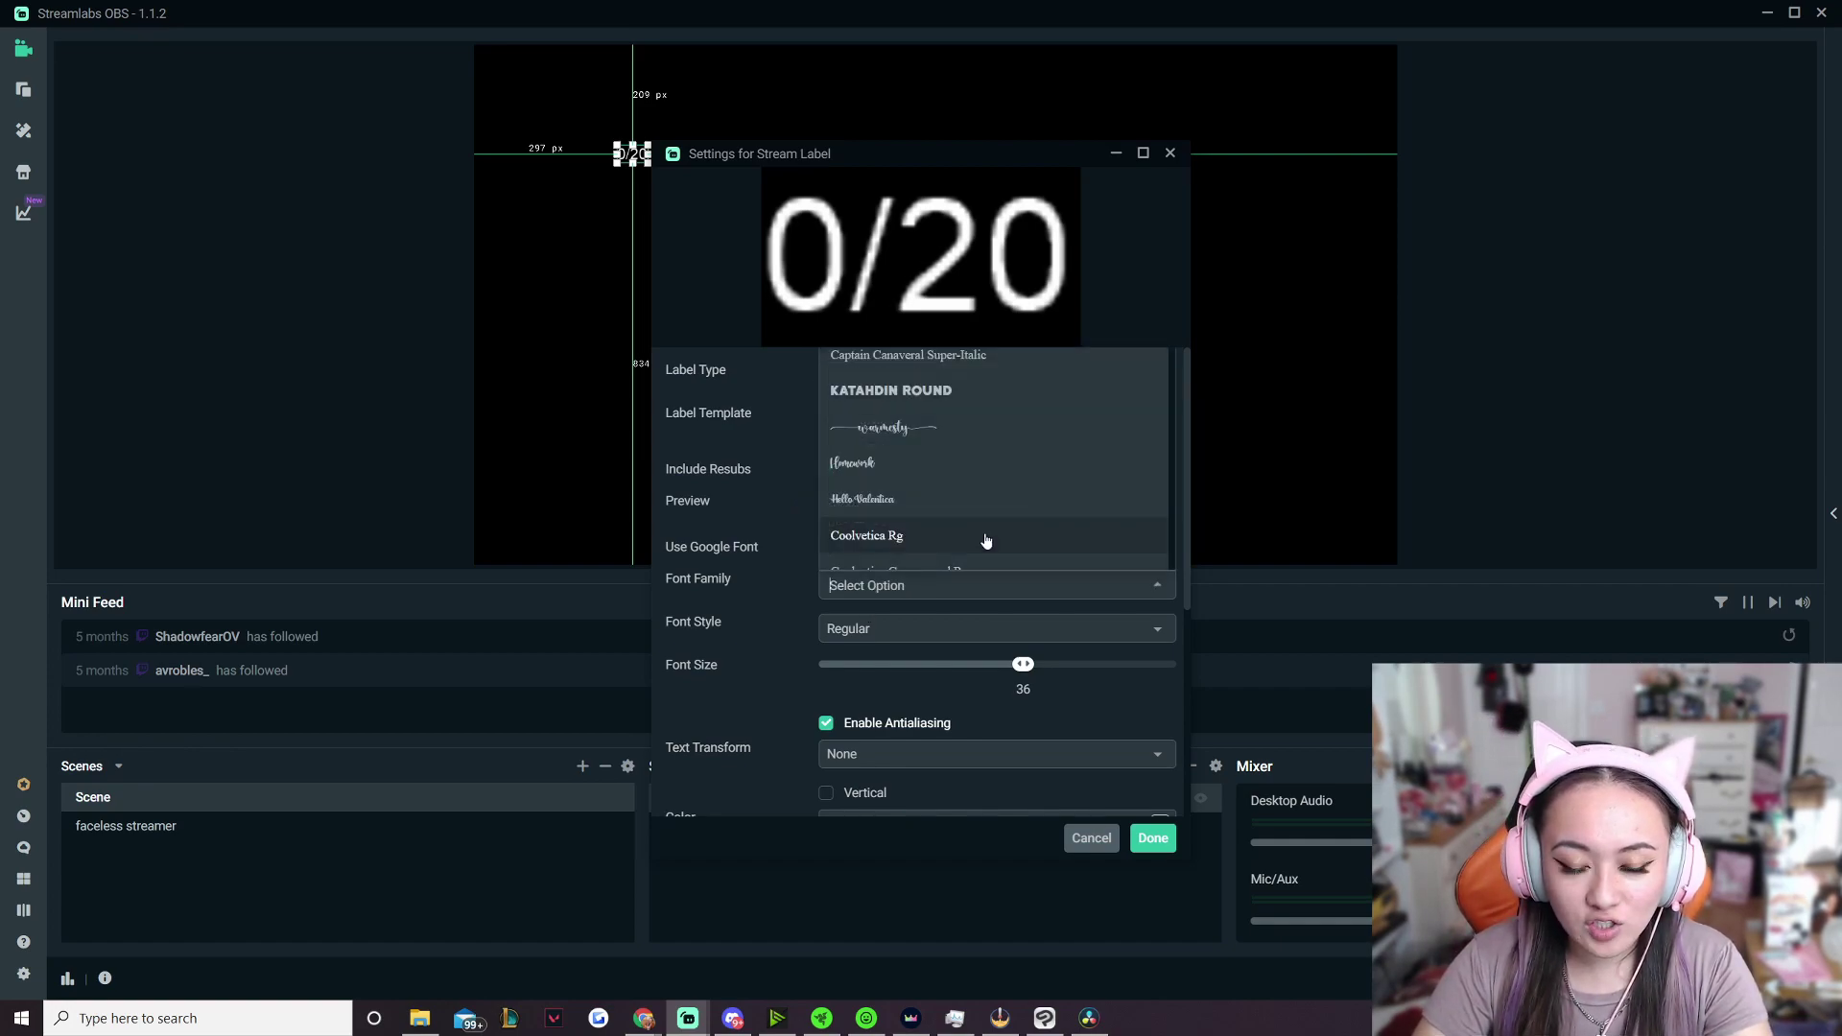
{"action": "scroll", "coordinate": [991, 461], "scroll_direction": "down", "scroll_amount": 3}
{"action": "scroll", "coordinate": [991, 461], "scroll_direction": "up", "scroll_amount": 3}
{"action": "scroll", "coordinate": [1017, 460], "scroll_direction": "up", "scroll_amount": 5}
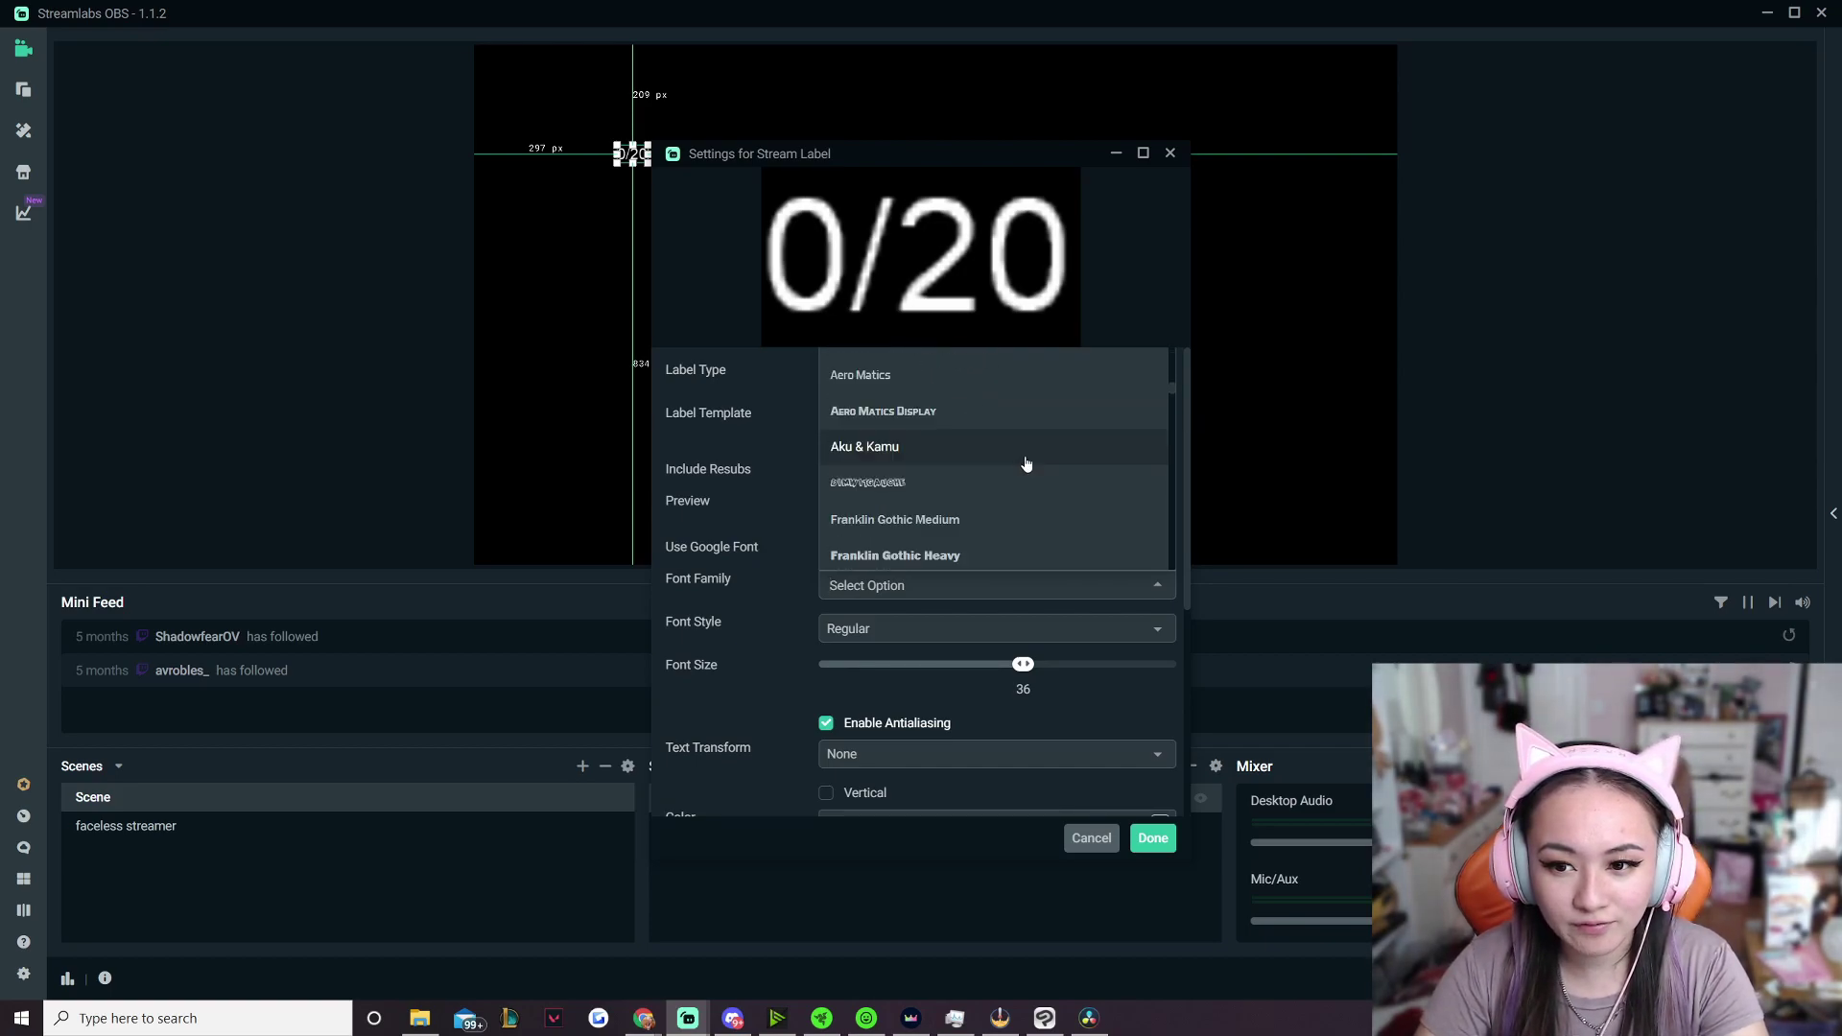
{"action": "left_click", "coordinate": [757, 515]}
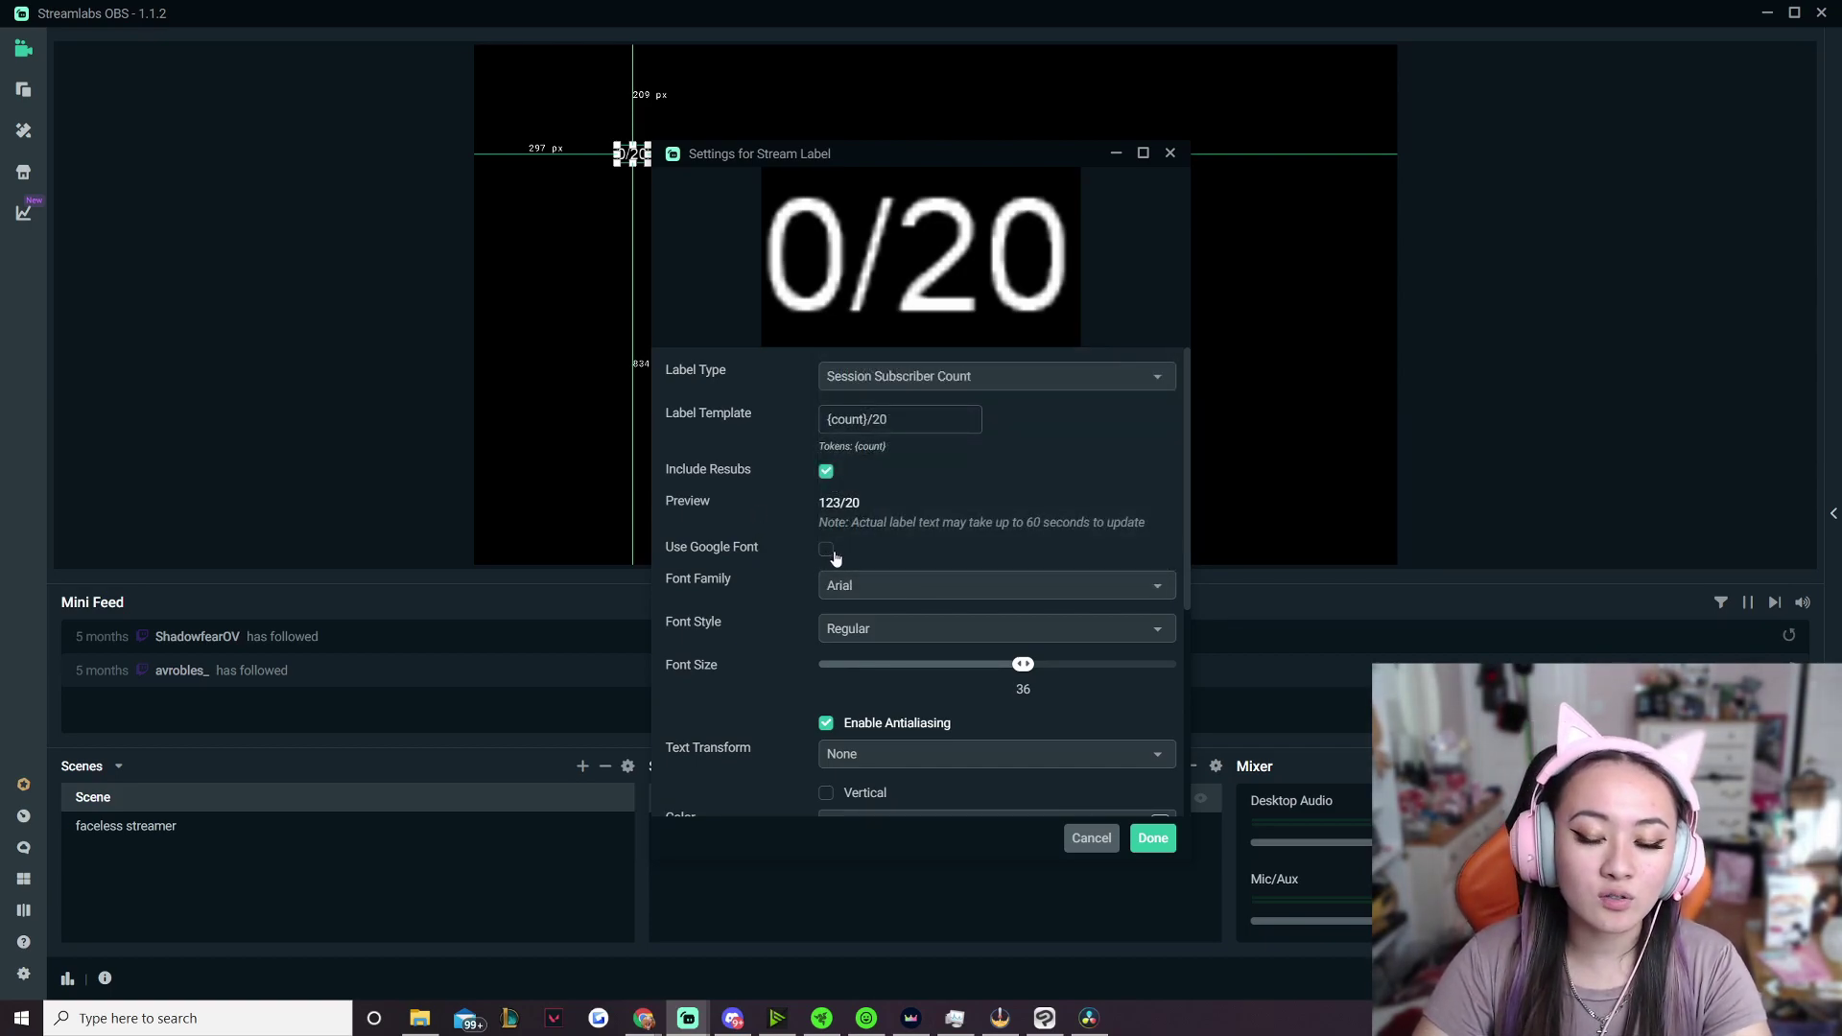
Change the label's font family to Katahdin Round and enlarge its font size to 144
{"action": "left_click", "coordinate": [1052, 587]}
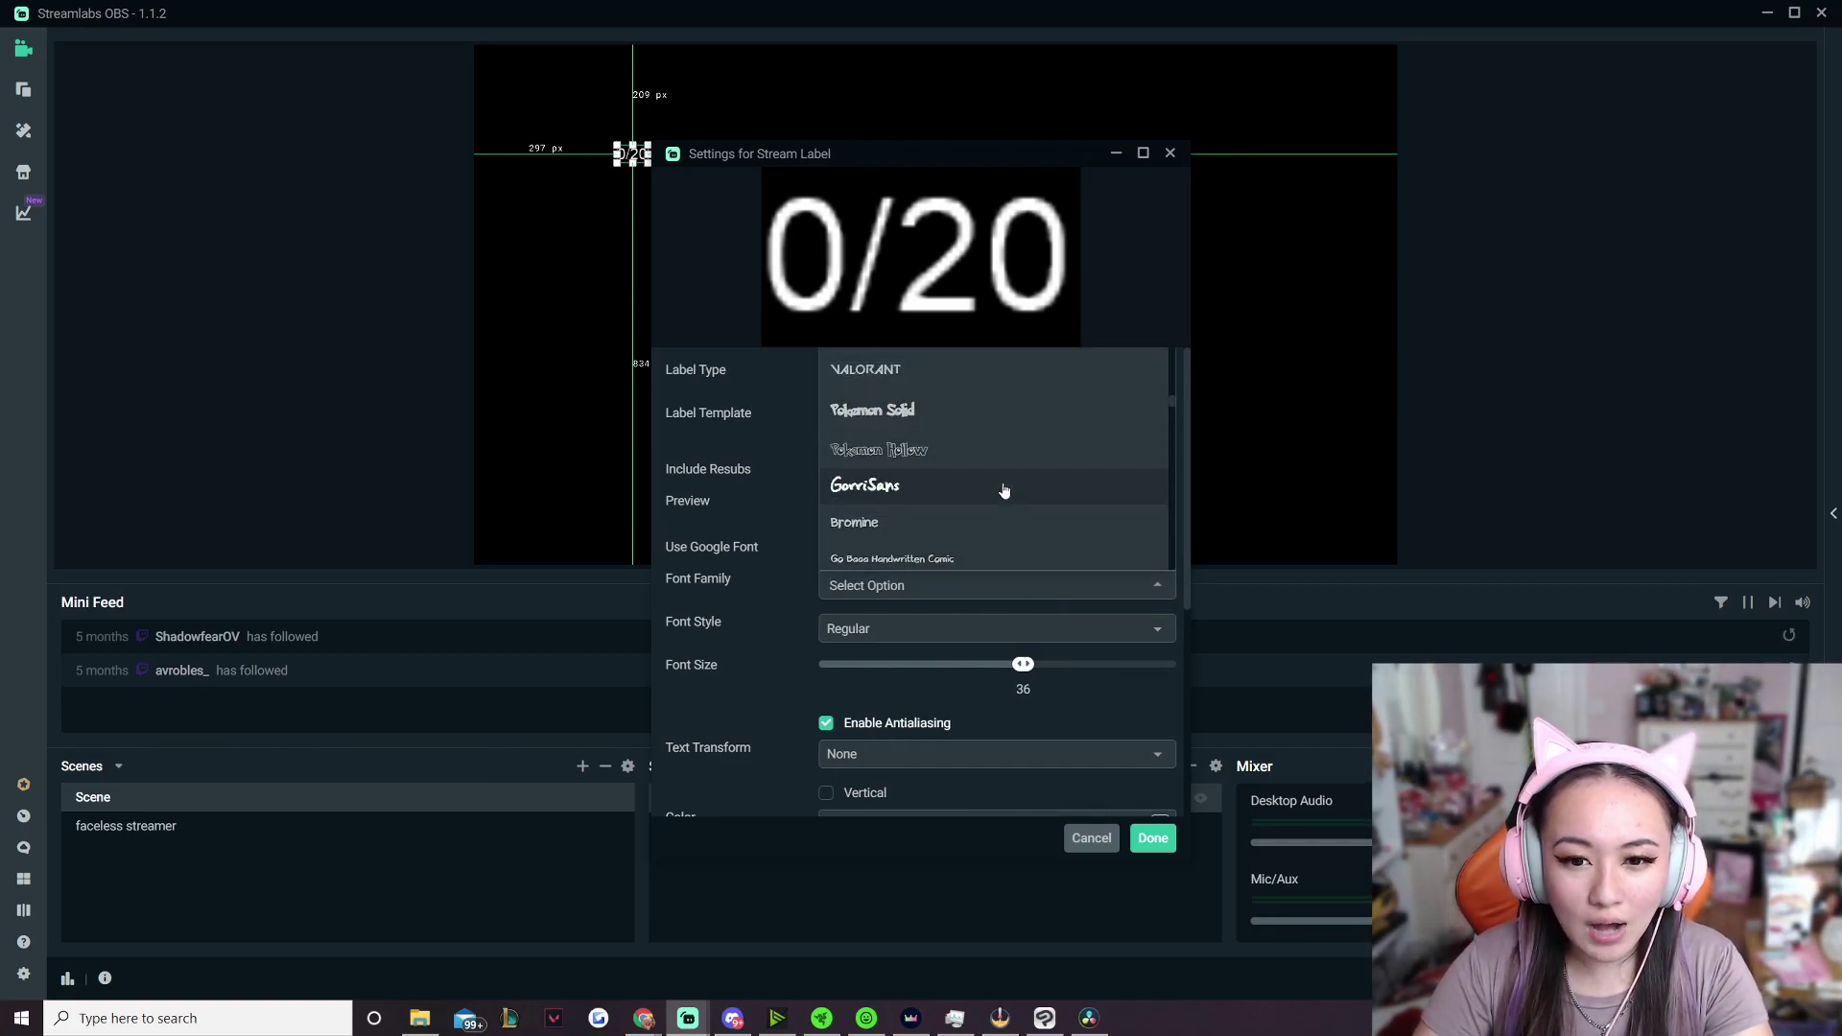
{"action": "scroll", "coordinate": [1004, 491], "scroll_direction": "down", "scroll_amount": 4}
{"action": "scroll", "coordinate": [1017, 486], "scroll_direction": "up", "scroll_amount": 6}
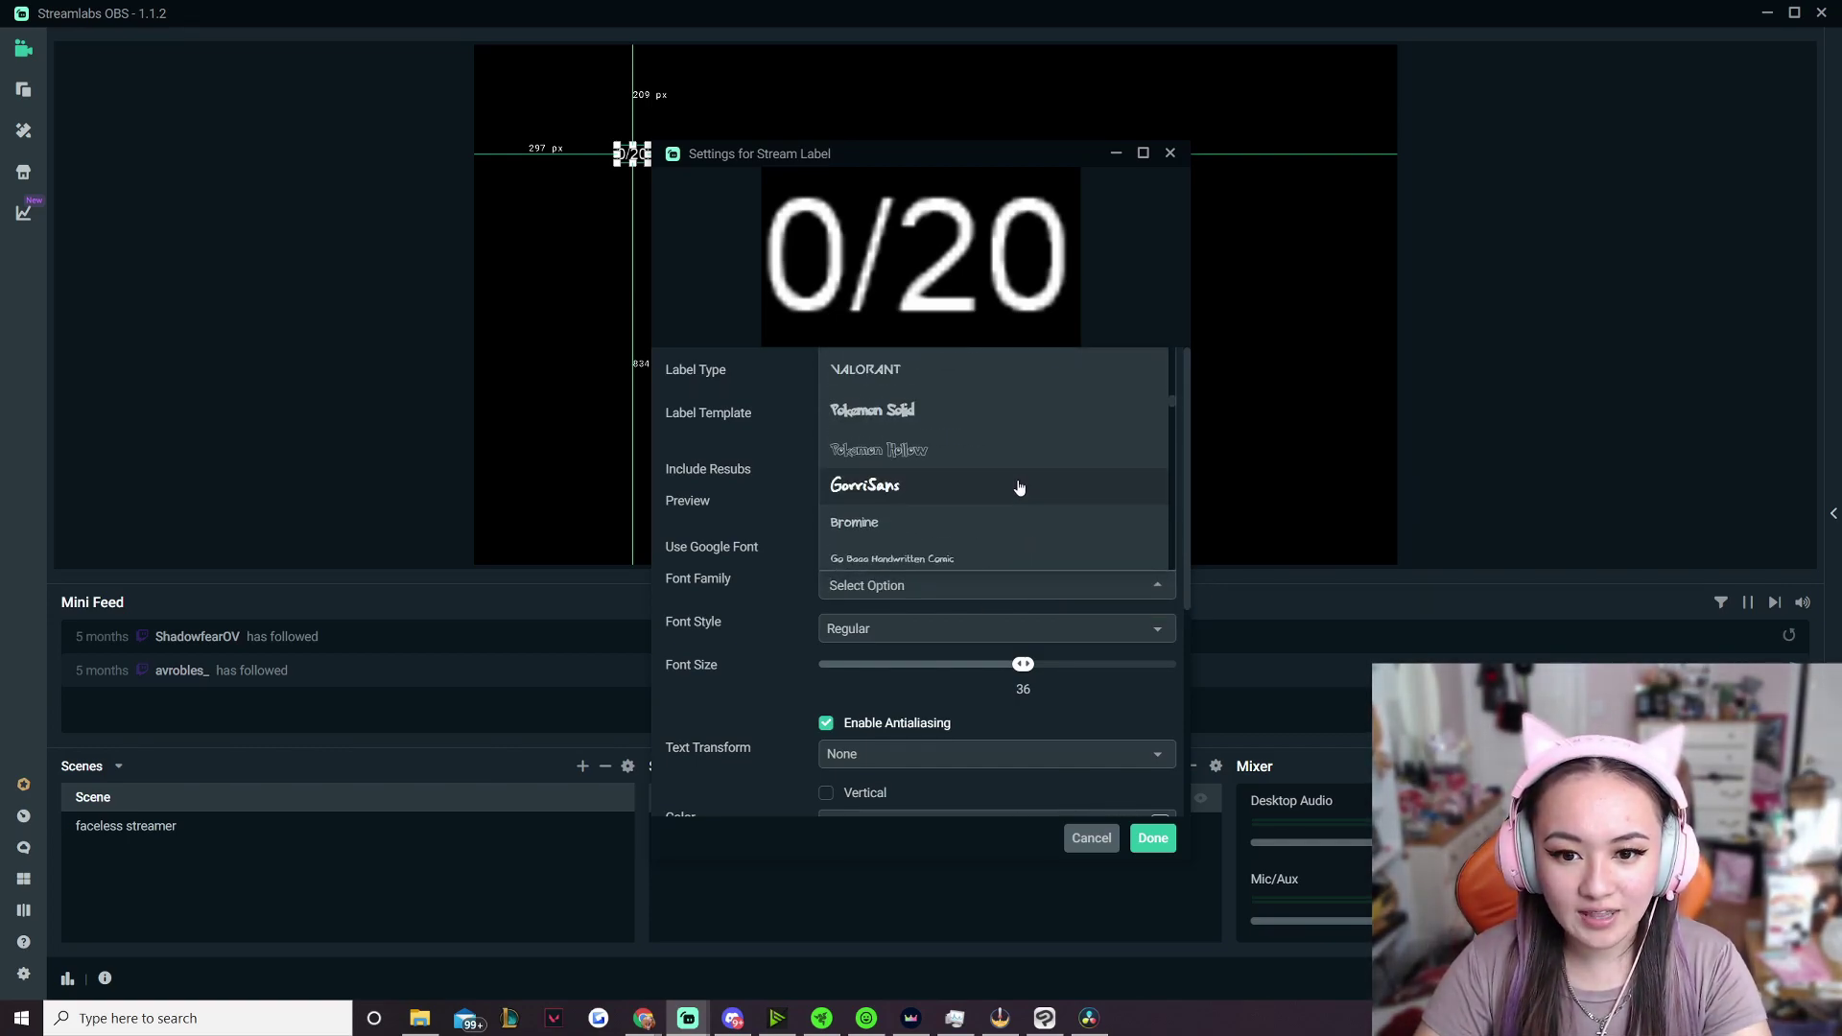
{"action": "scroll", "coordinate": [1022, 484], "scroll_direction": "down", "scroll_amount": 5}
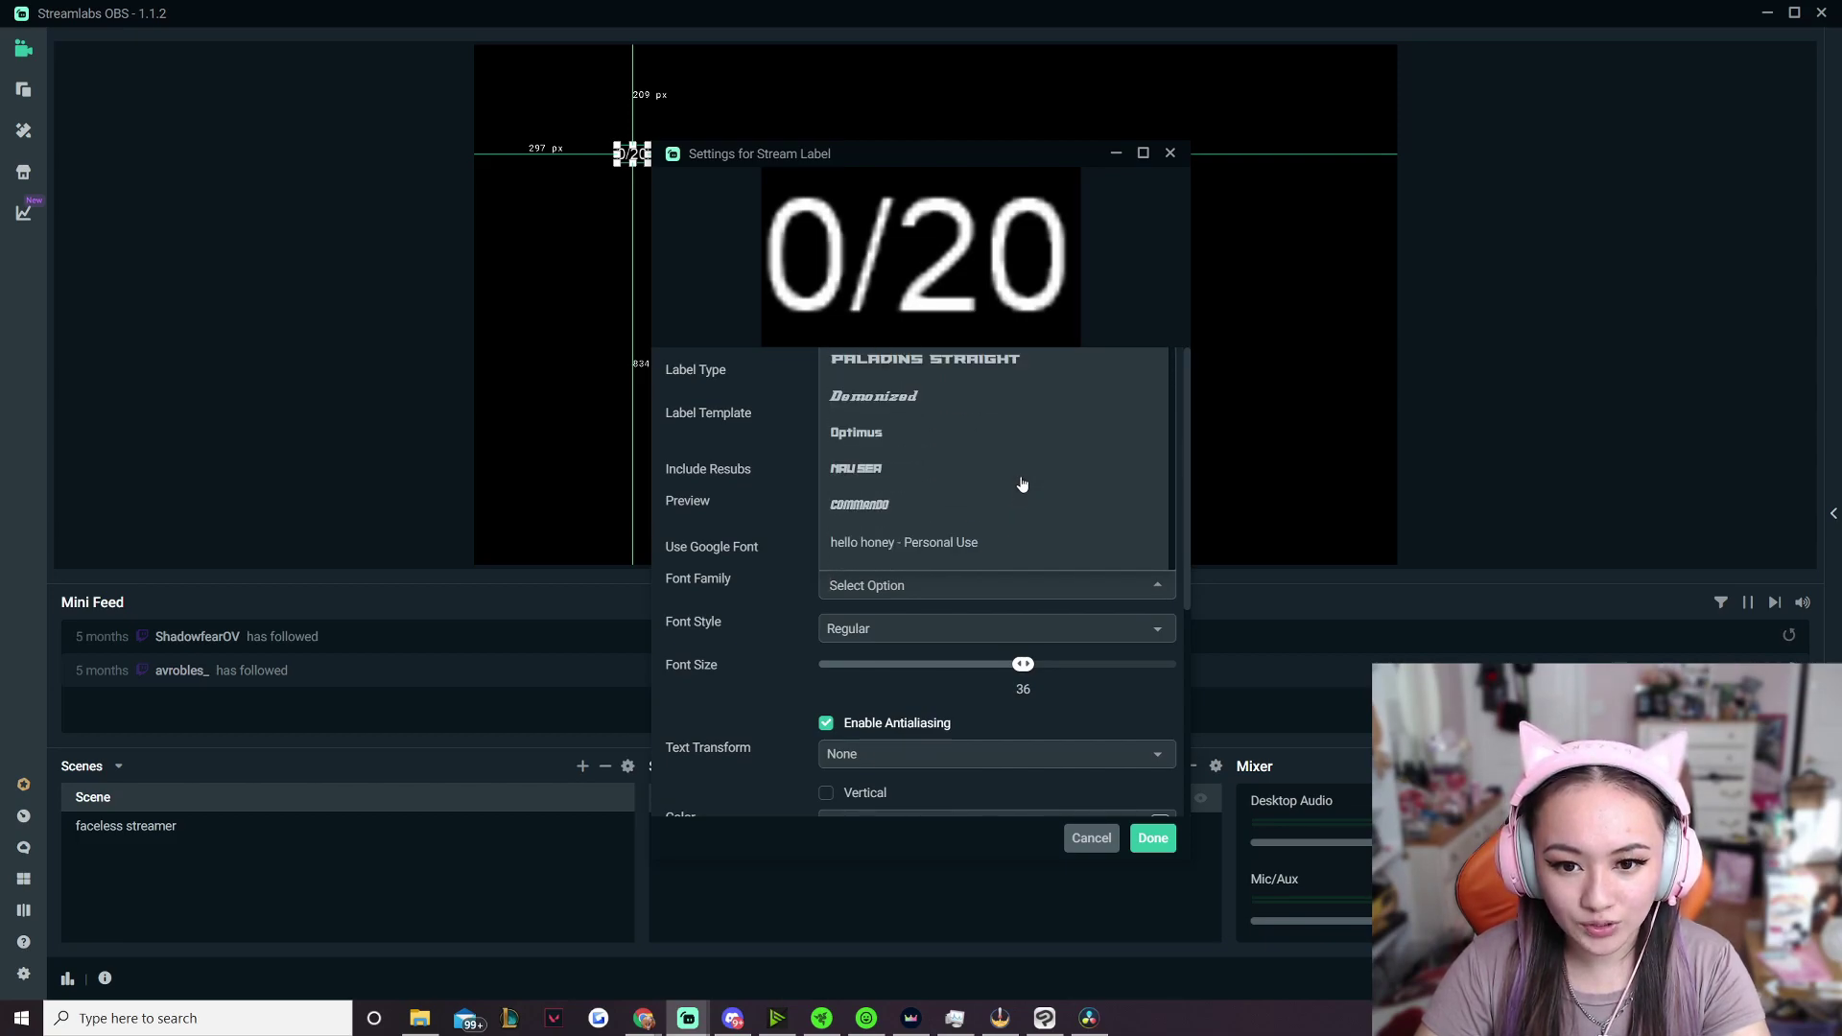
{"action": "scroll", "coordinate": [1022, 485], "scroll_direction": "up", "scroll_amount": 3}
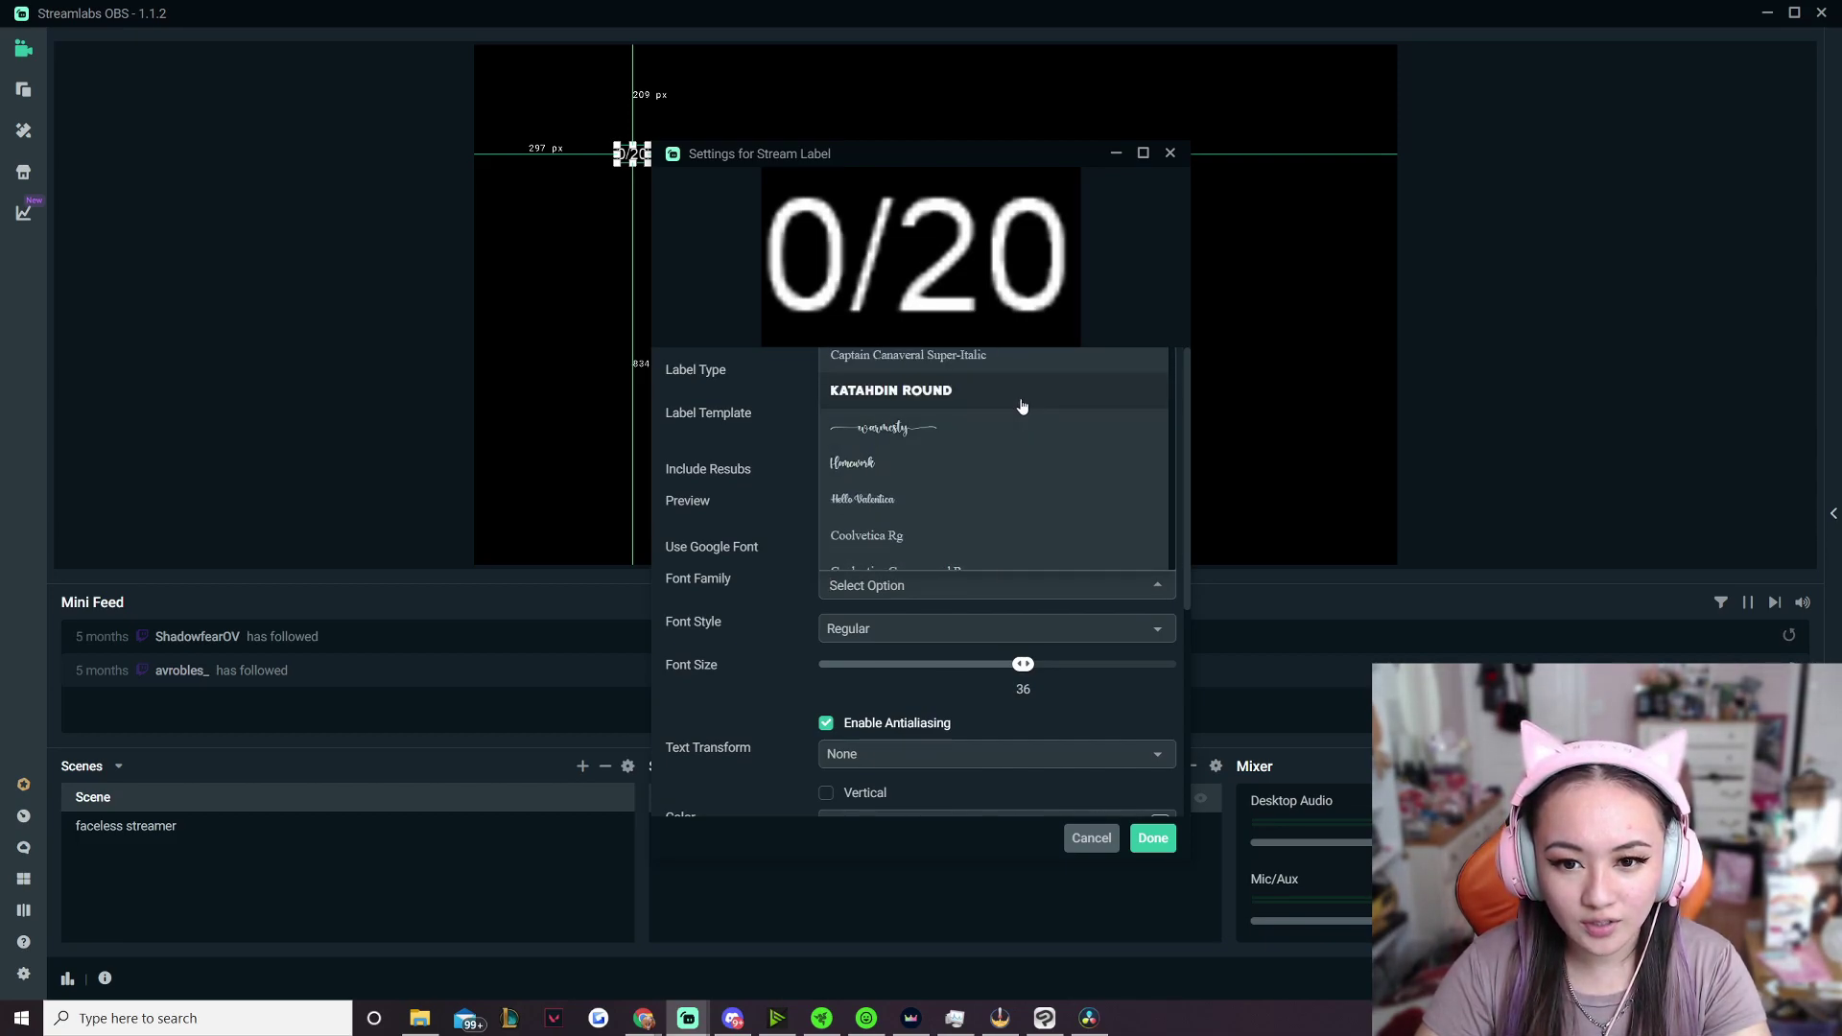
{"action": "left_click", "coordinate": [1020, 401]}
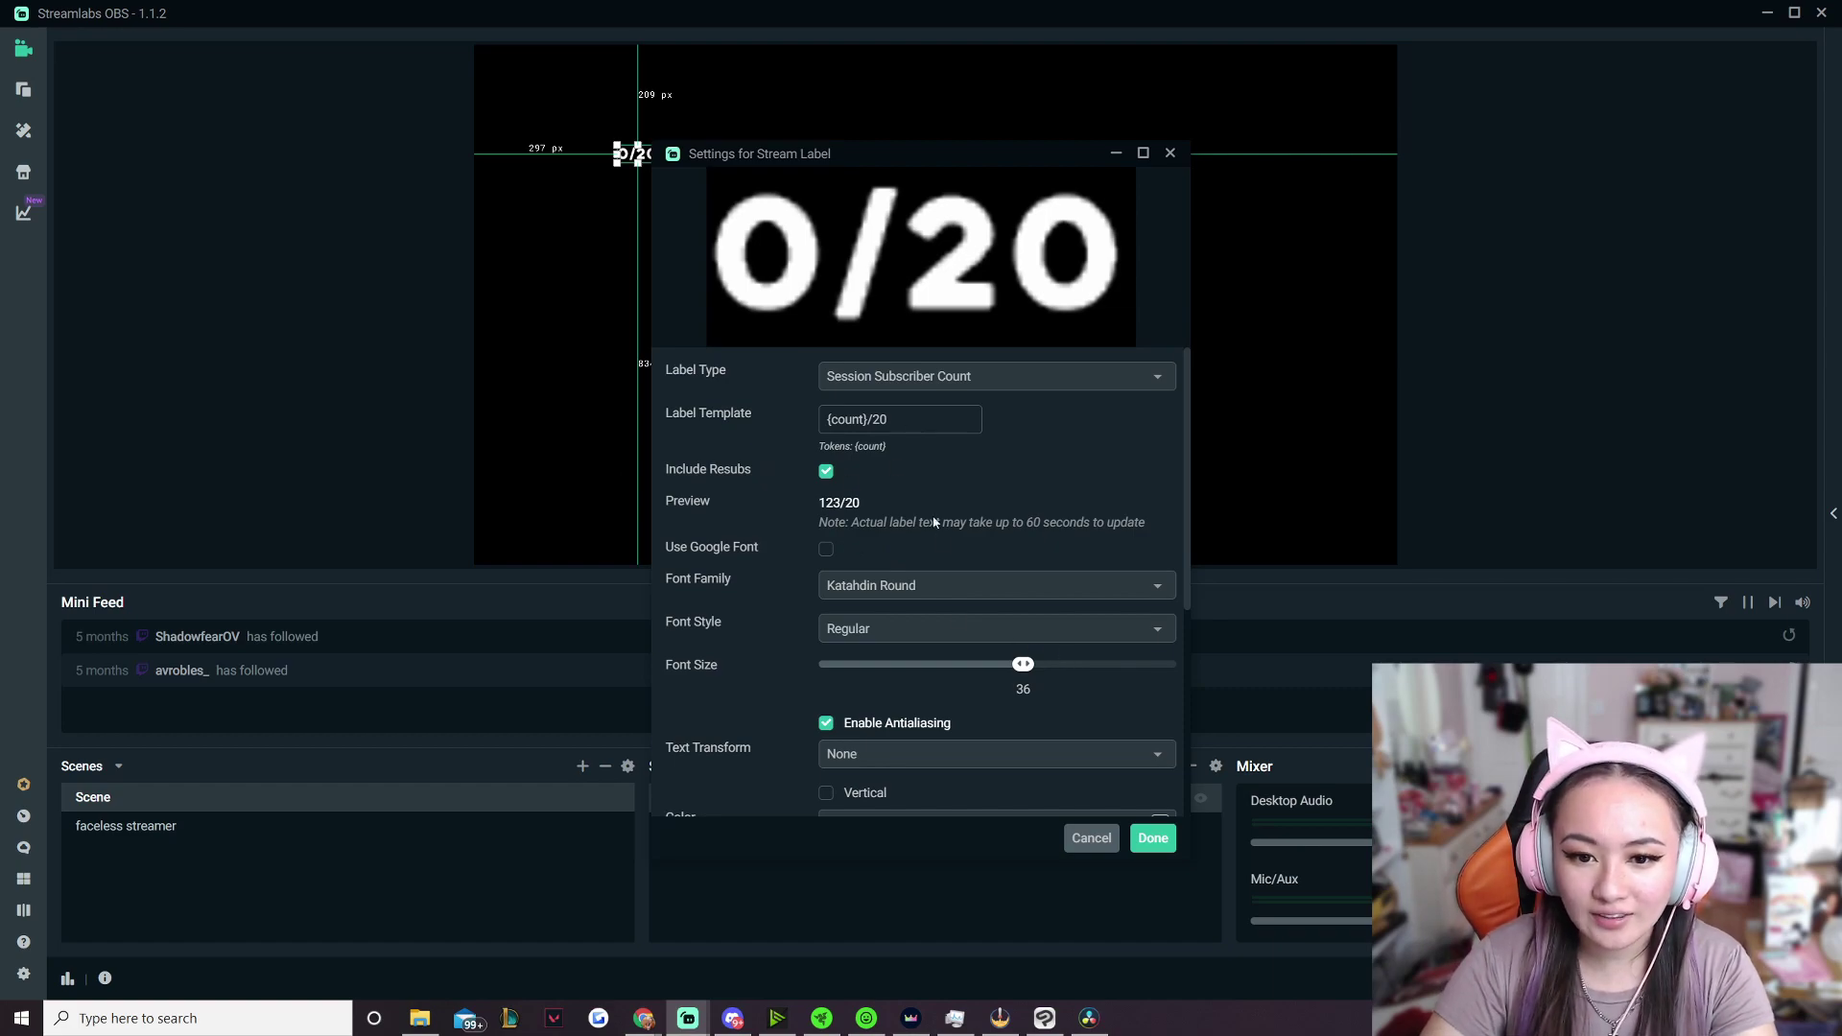
{"action": "left_click", "coordinate": [999, 635]}
{"action": "left_click", "coordinate": [832, 594]}
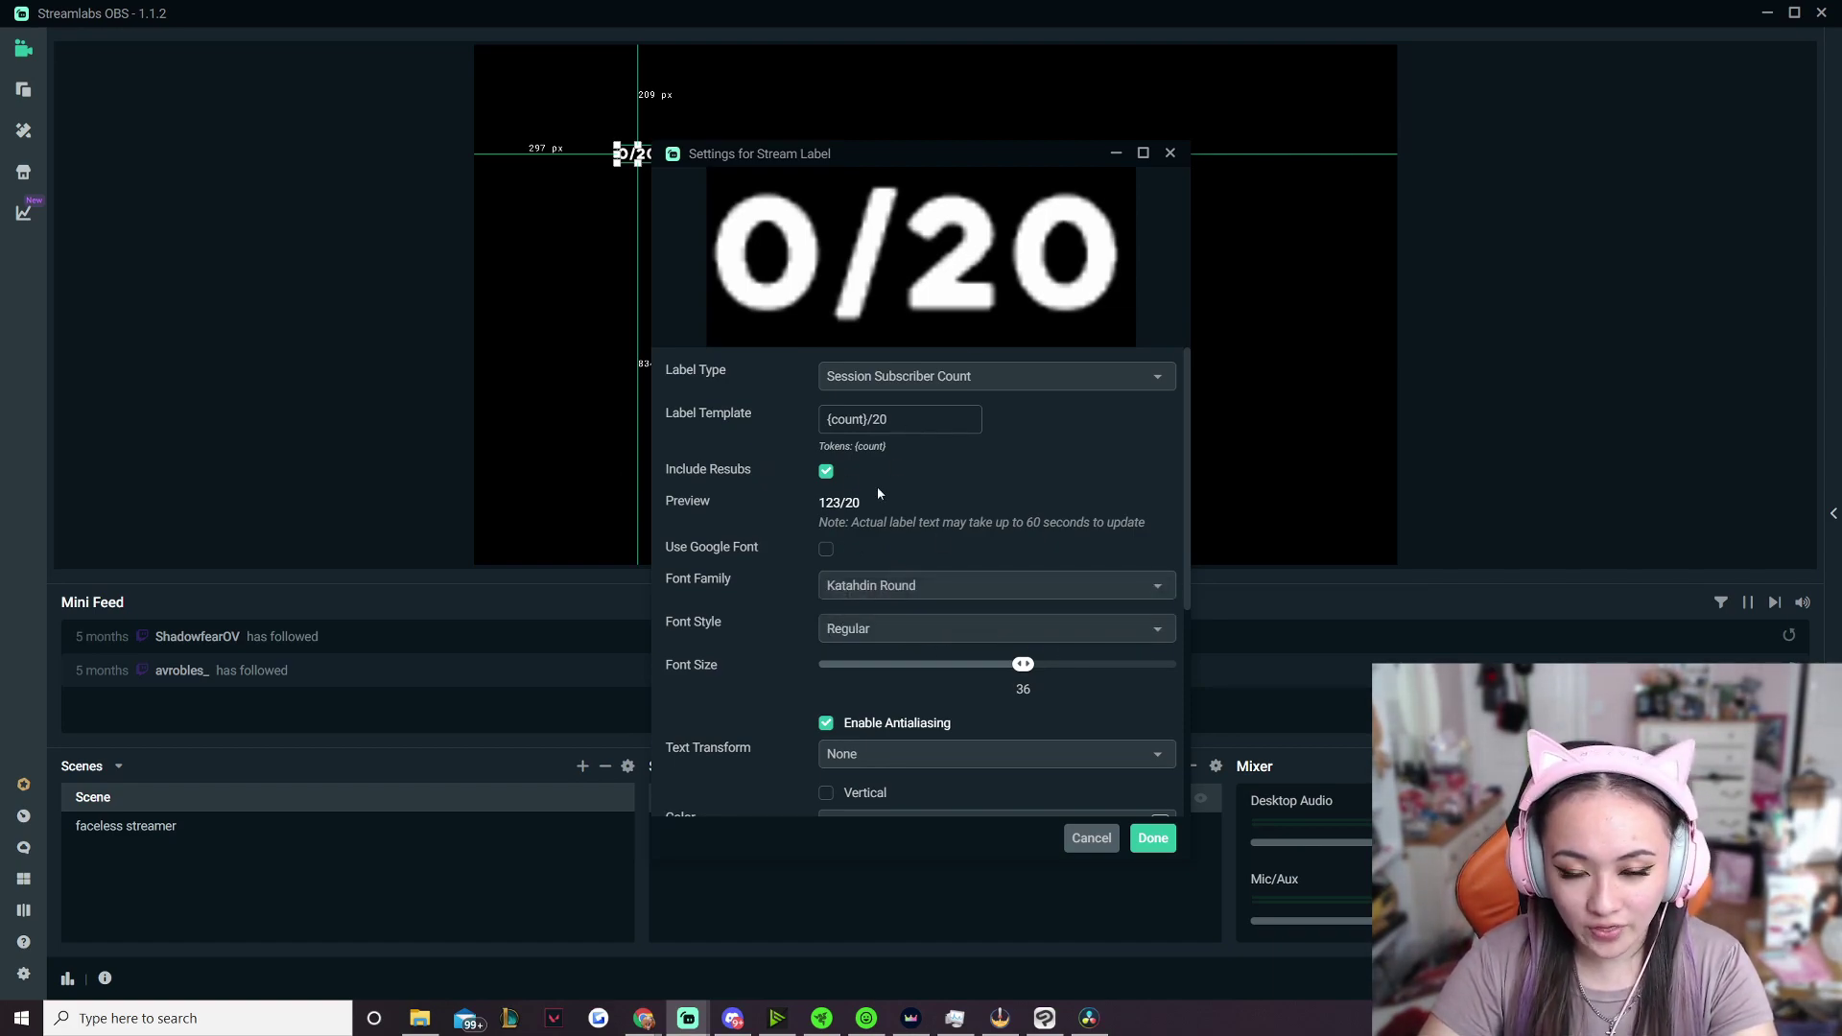
{"action": "left_click_drag", "start_coordinate": [1023, 664], "coordinate": [1151, 664]}
Set the label's text color to pink #ff7fc000 and enable a gradient on it
{"action": "scroll", "coordinate": [963, 700], "scroll_direction": "down", "scroll_amount": 3}
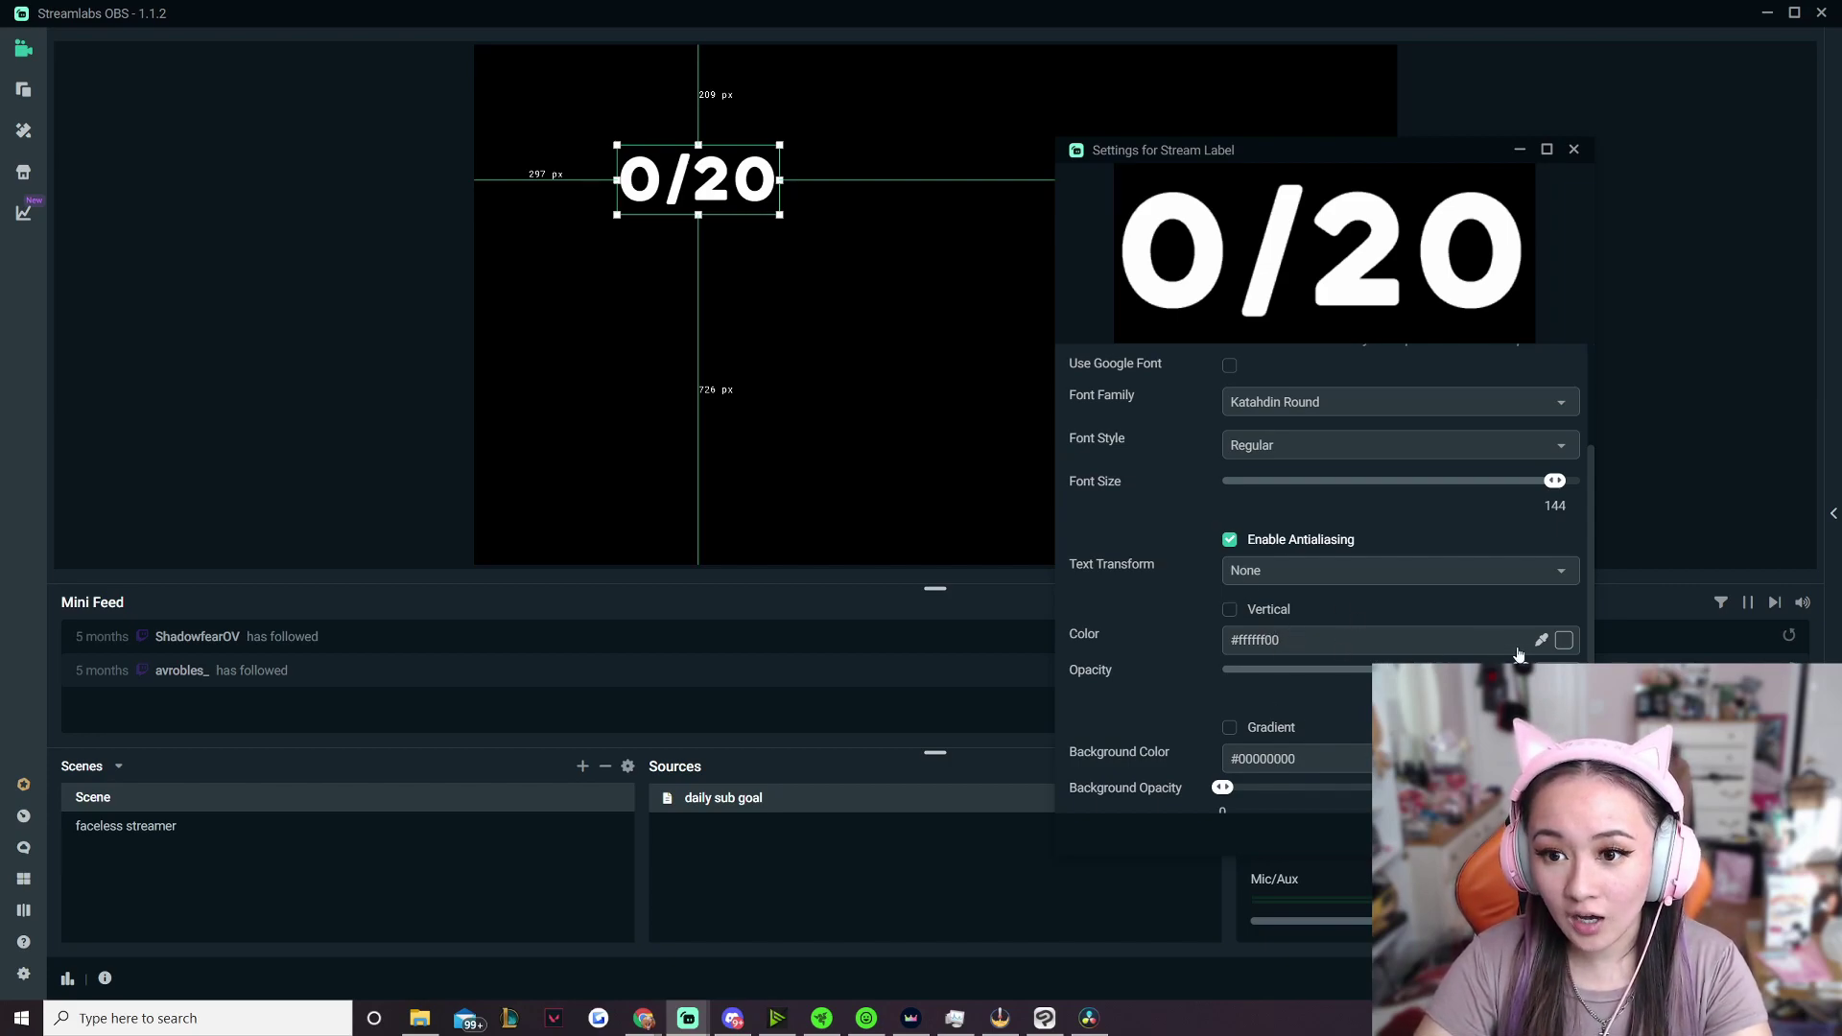
{"action": "scroll", "coordinate": [1276, 599], "scroll_direction": "down", "scroll_amount": 2}
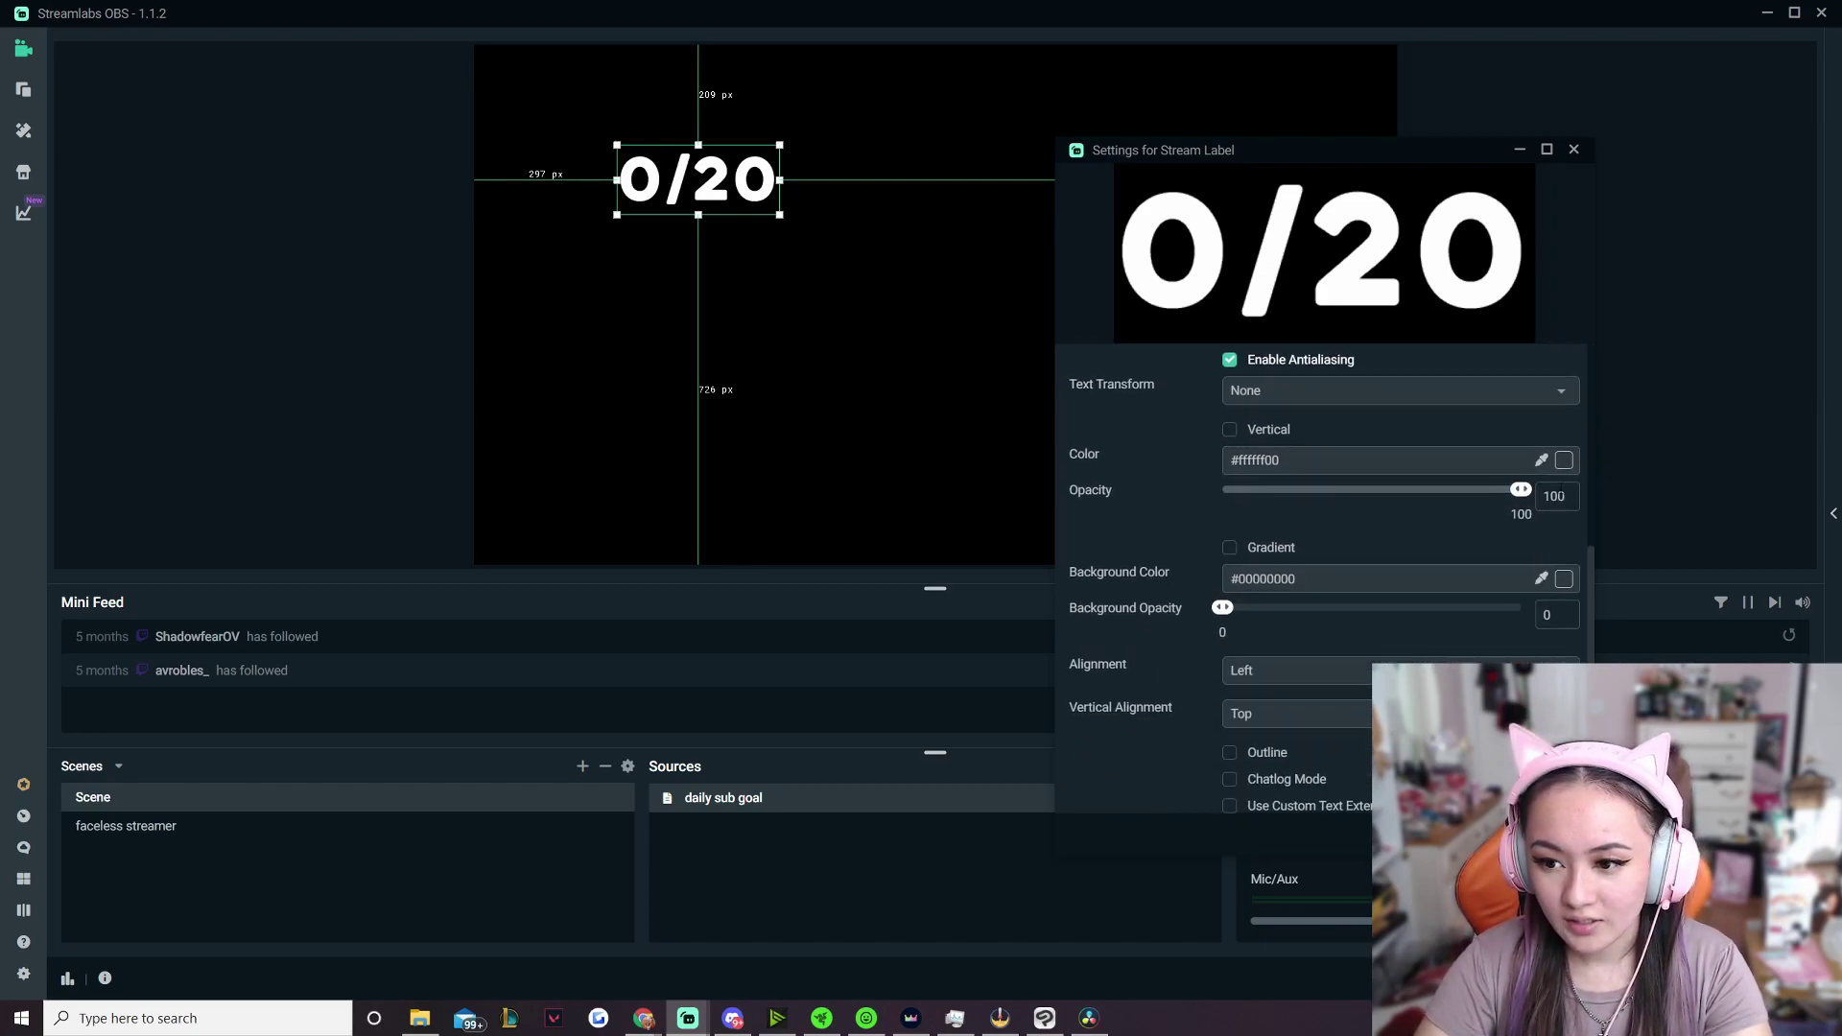
{"action": "left_click", "coordinate": [1565, 461]}
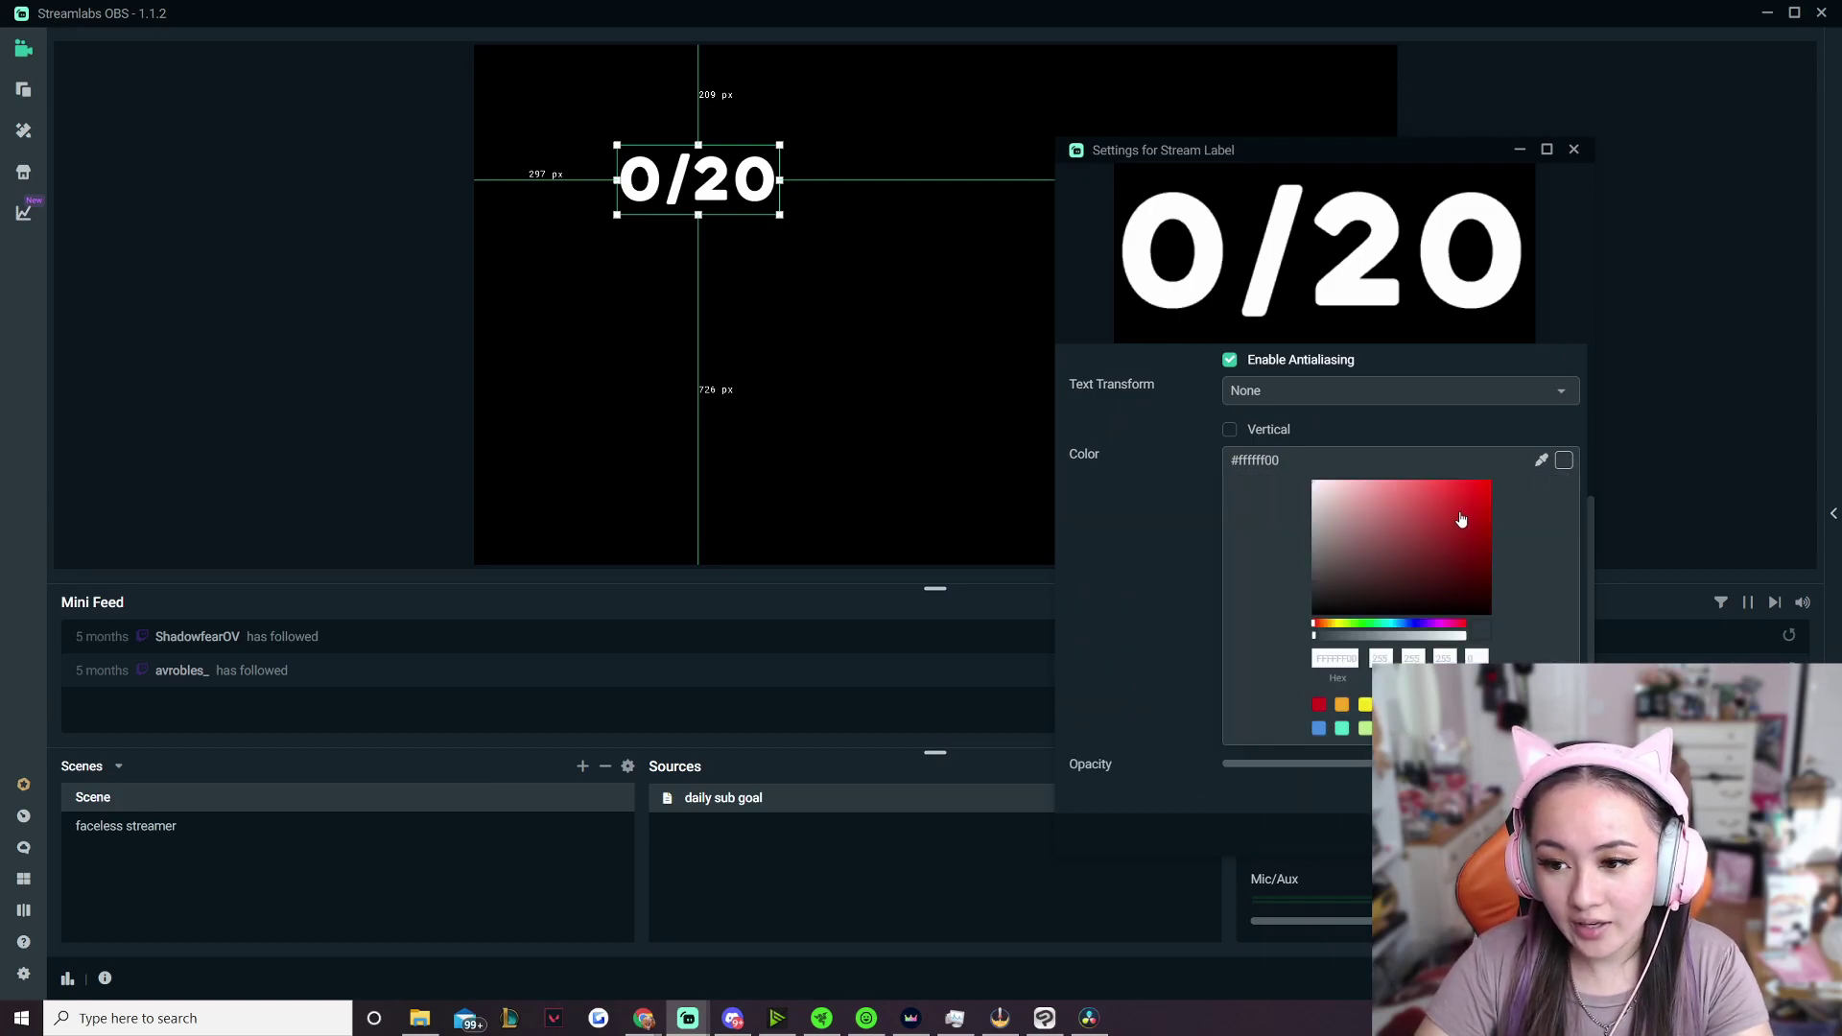
{"action": "mouse_move", "coordinate": [1436, 623]}
{"action": "left_mouse_down"}
{"action": "mouse_move", "coordinate": [1360, 624]}
{"action": "mouse_move", "coordinate": [1439, 628]}
{"action": "left_mouse_up"}
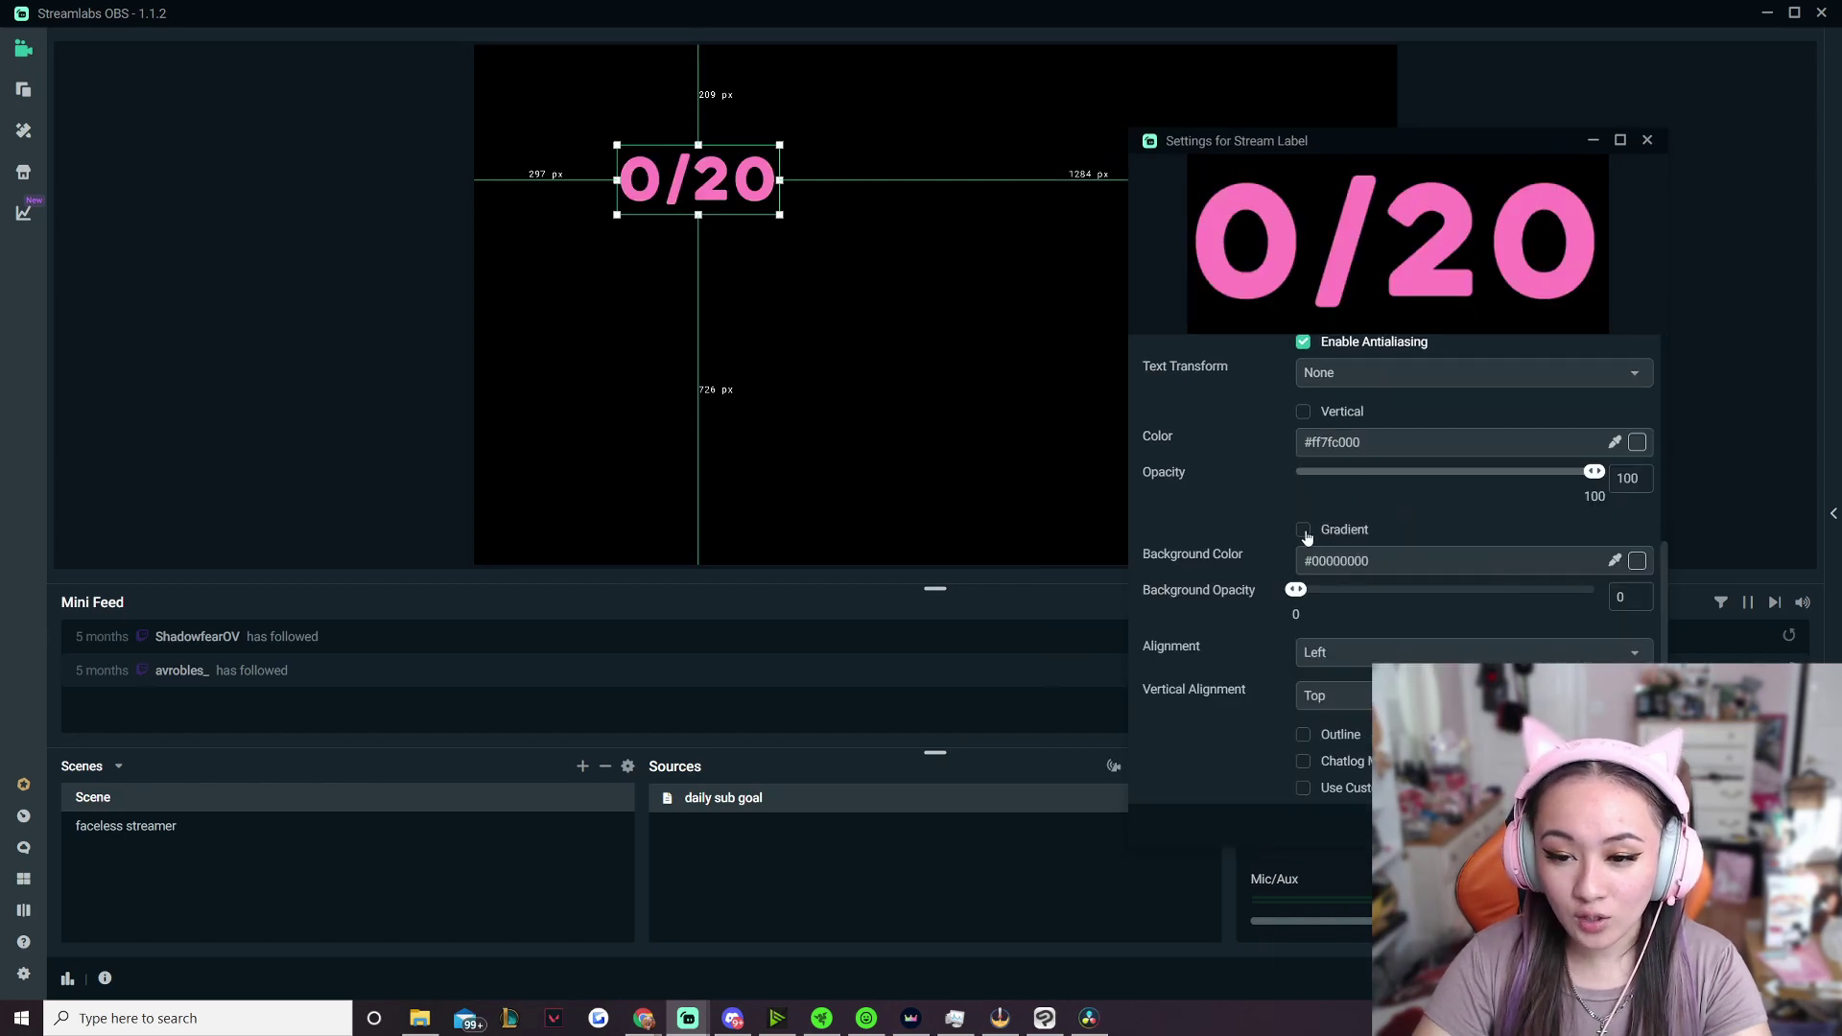
{"action": "left_click", "coordinate": [1305, 533]}
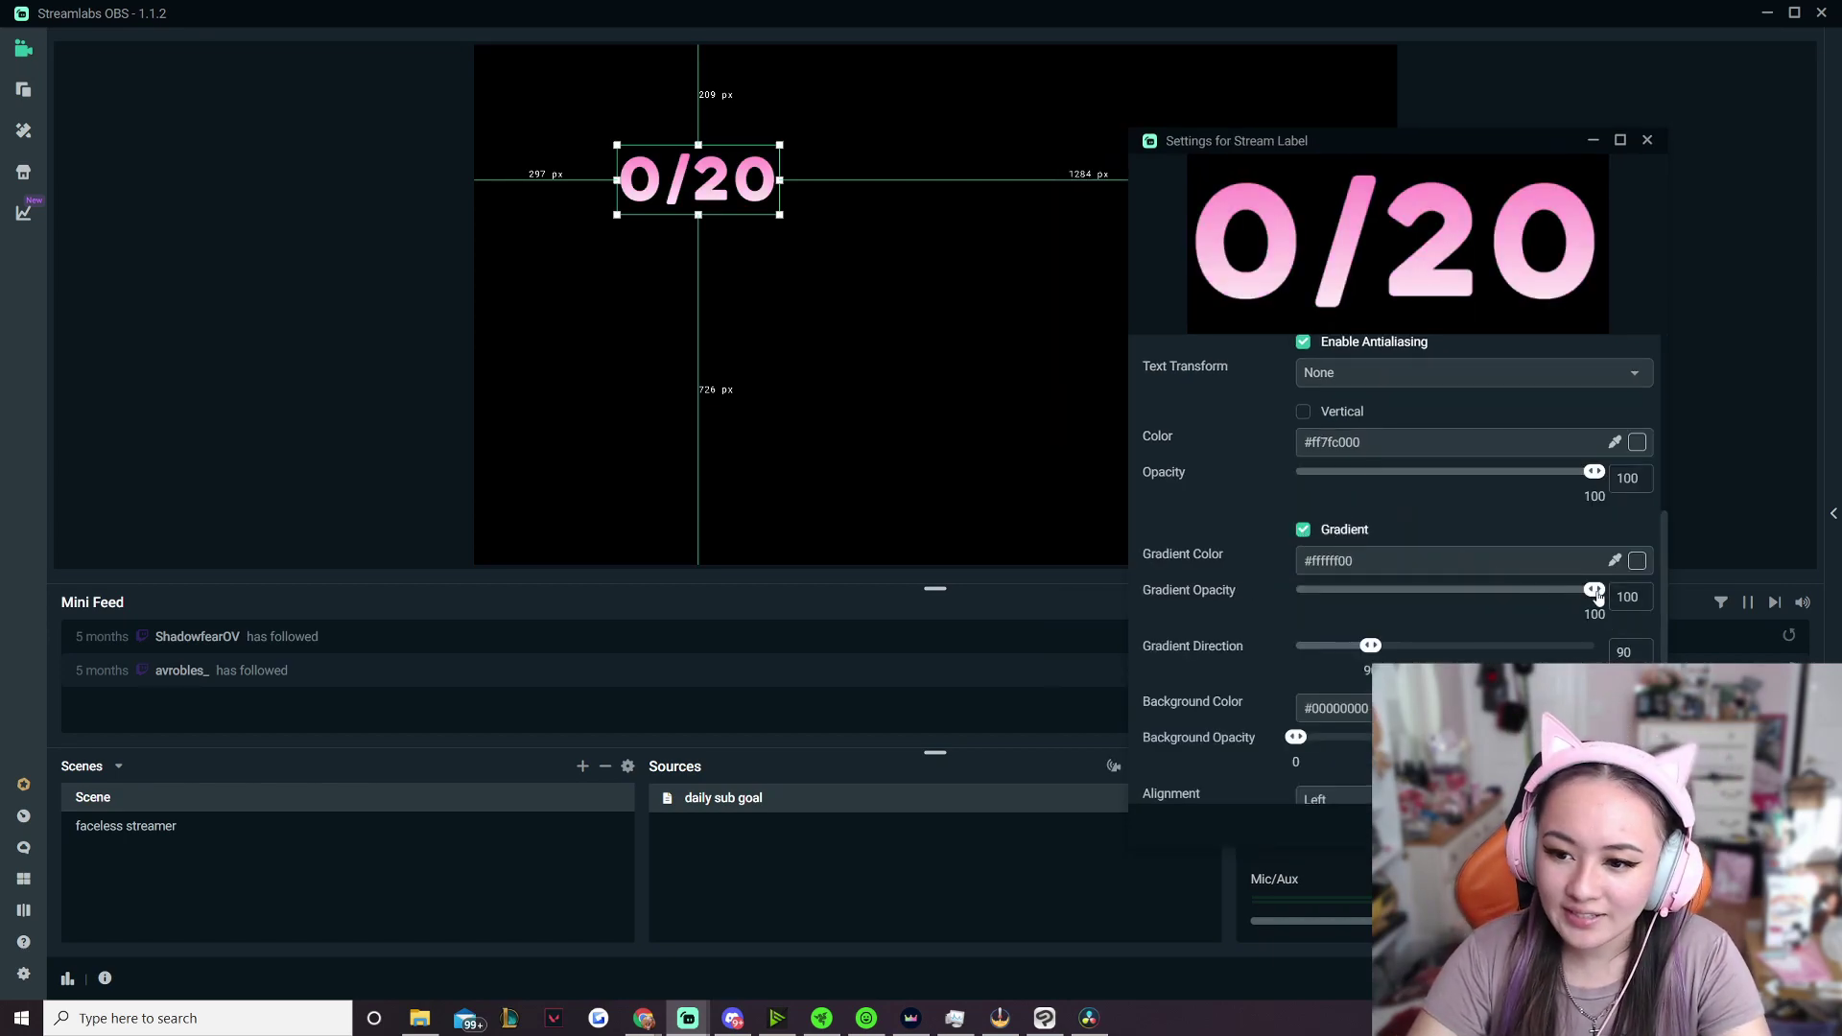
Set the label's gradient color to orange #ffac4f00 at 100 opacity and its gradient direction to about 169.8
{"action": "left_click", "coordinate": [1636, 561]}
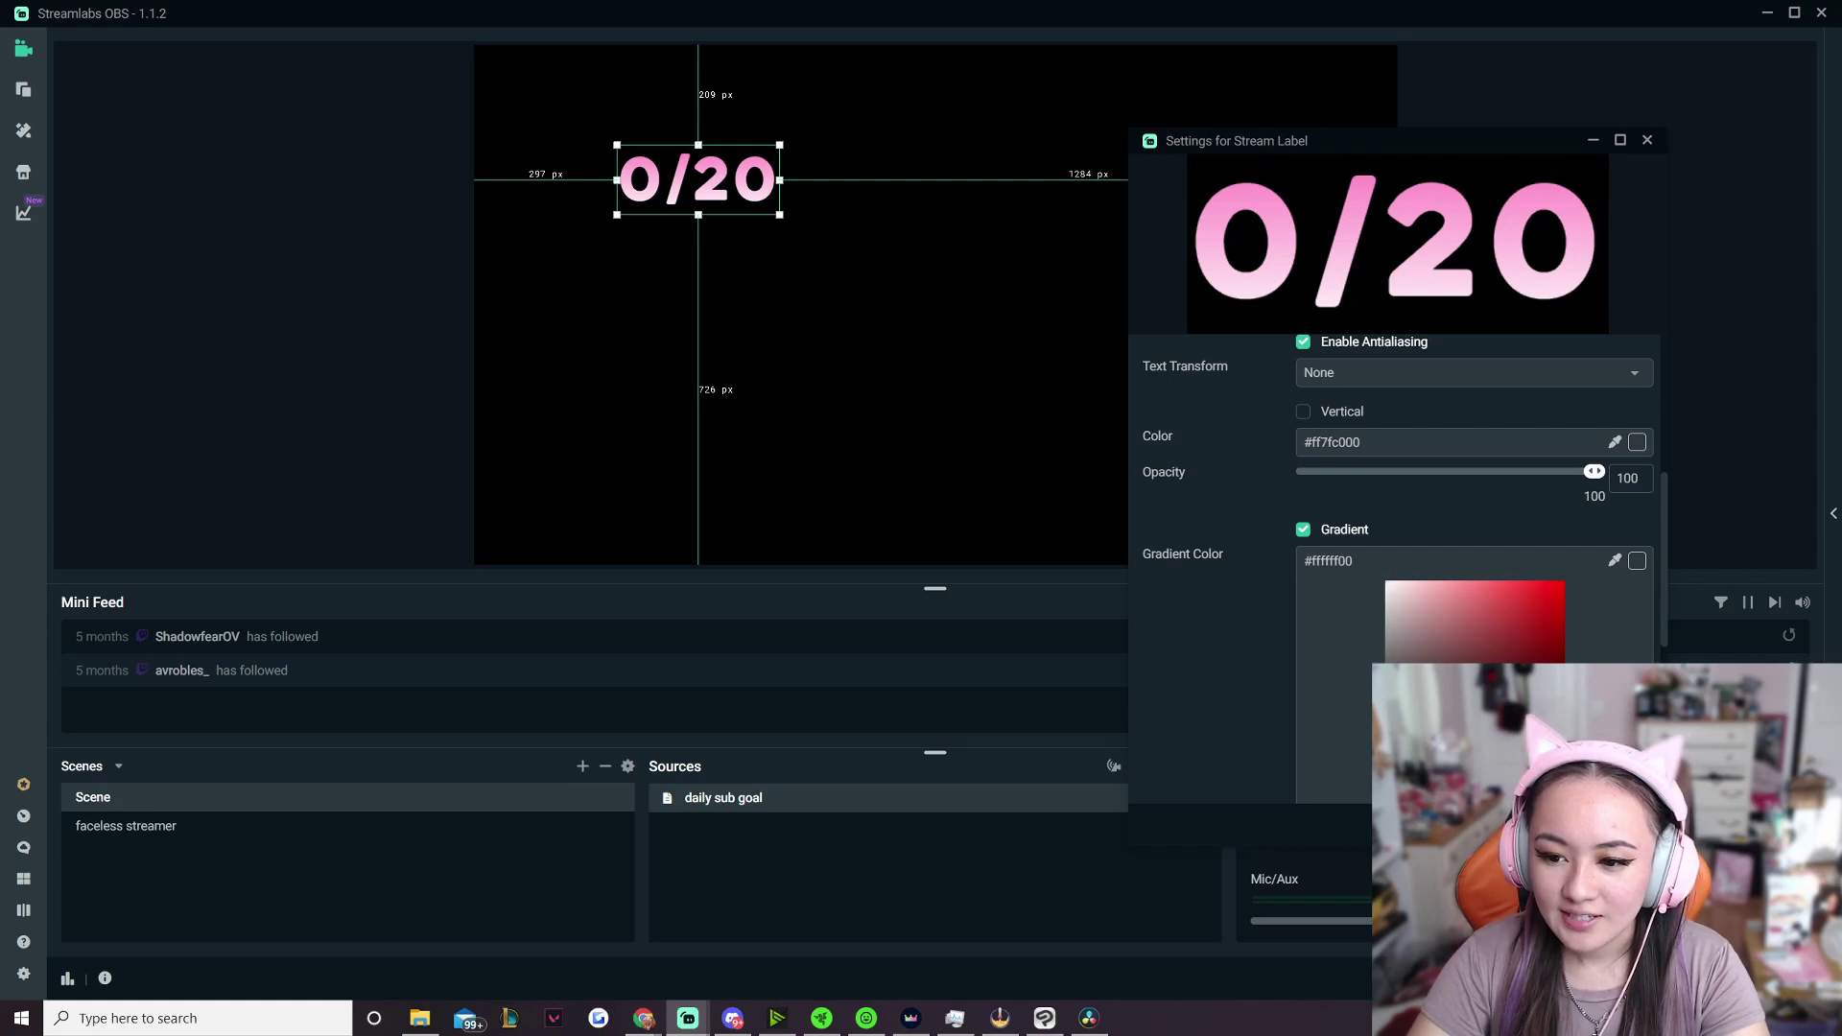
{"action": "left_click", "coordinate": [1501, 662]}
{"action": "left_click", "coordinate": [1514, 582]}
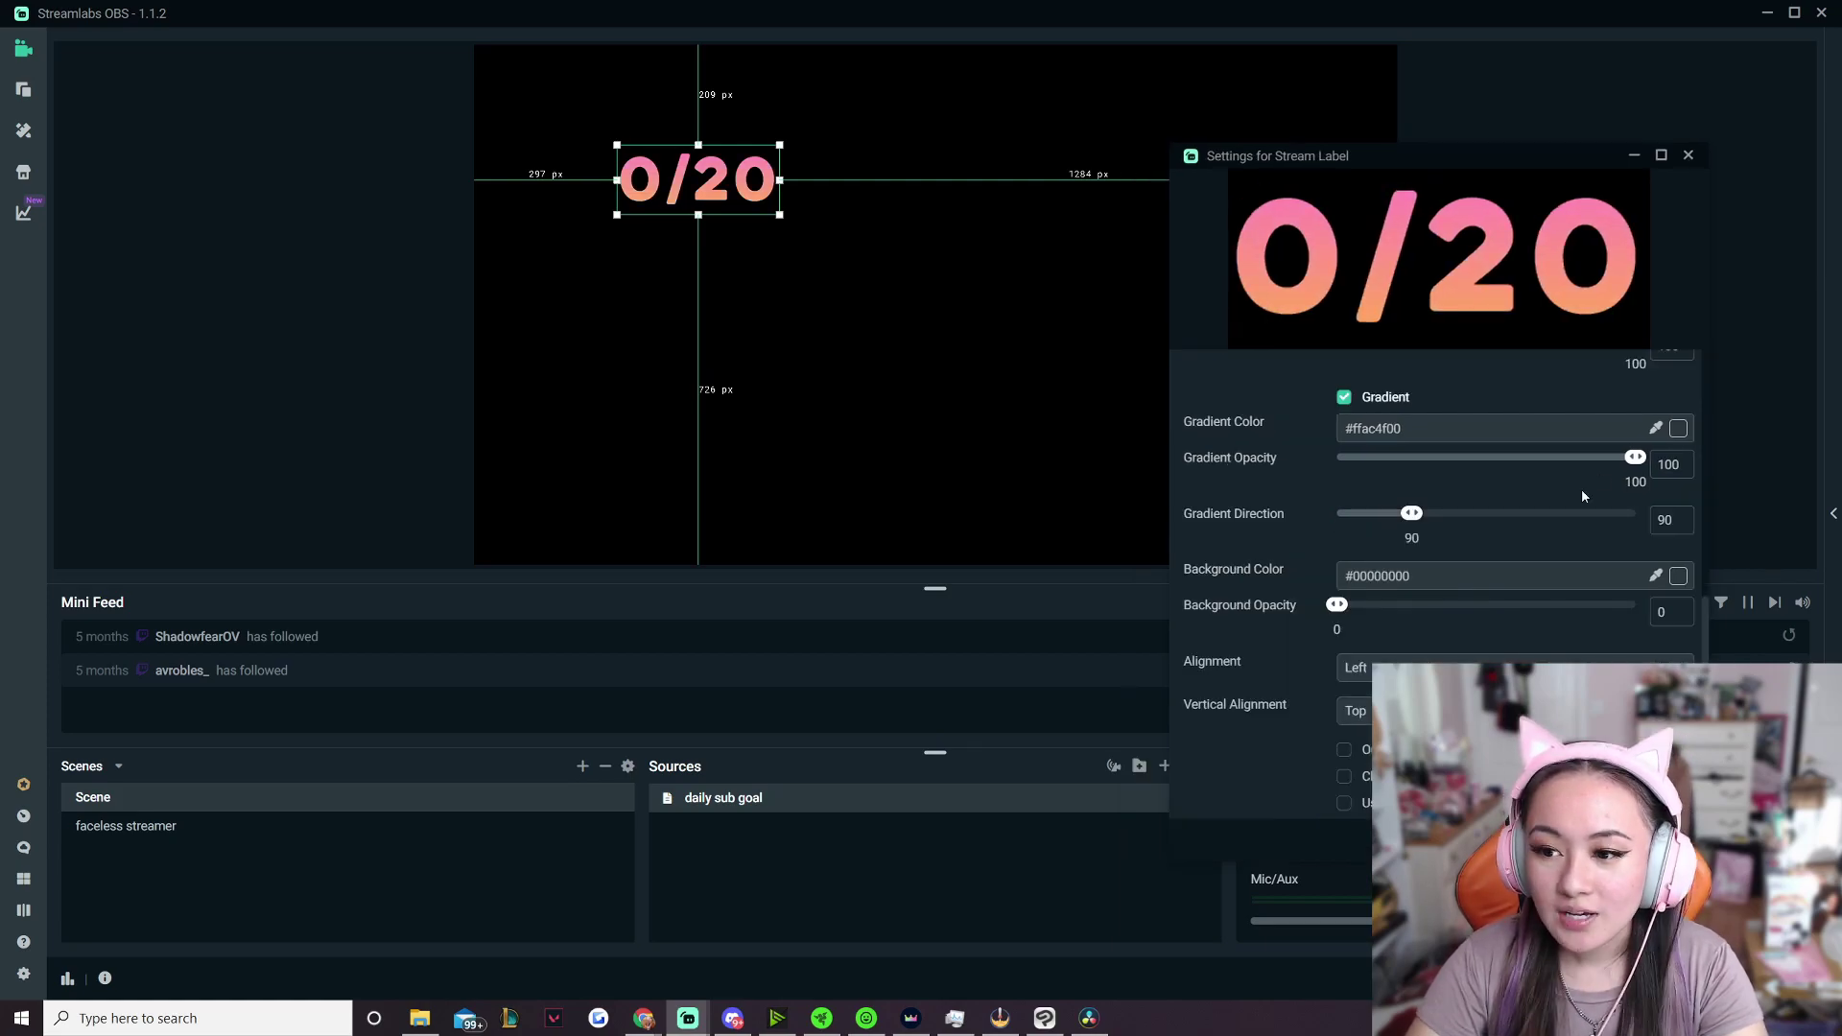
{"action": "mouse_move", "coordinate": [1628, 458]}
{"action": "left_mouse_down"}
{"action": "mouse_move", "coordinate": [1517, 459]}
{"action": "mouse_move", "coordinate": [1635, 459]}
{"action": "left_mouse_up"}
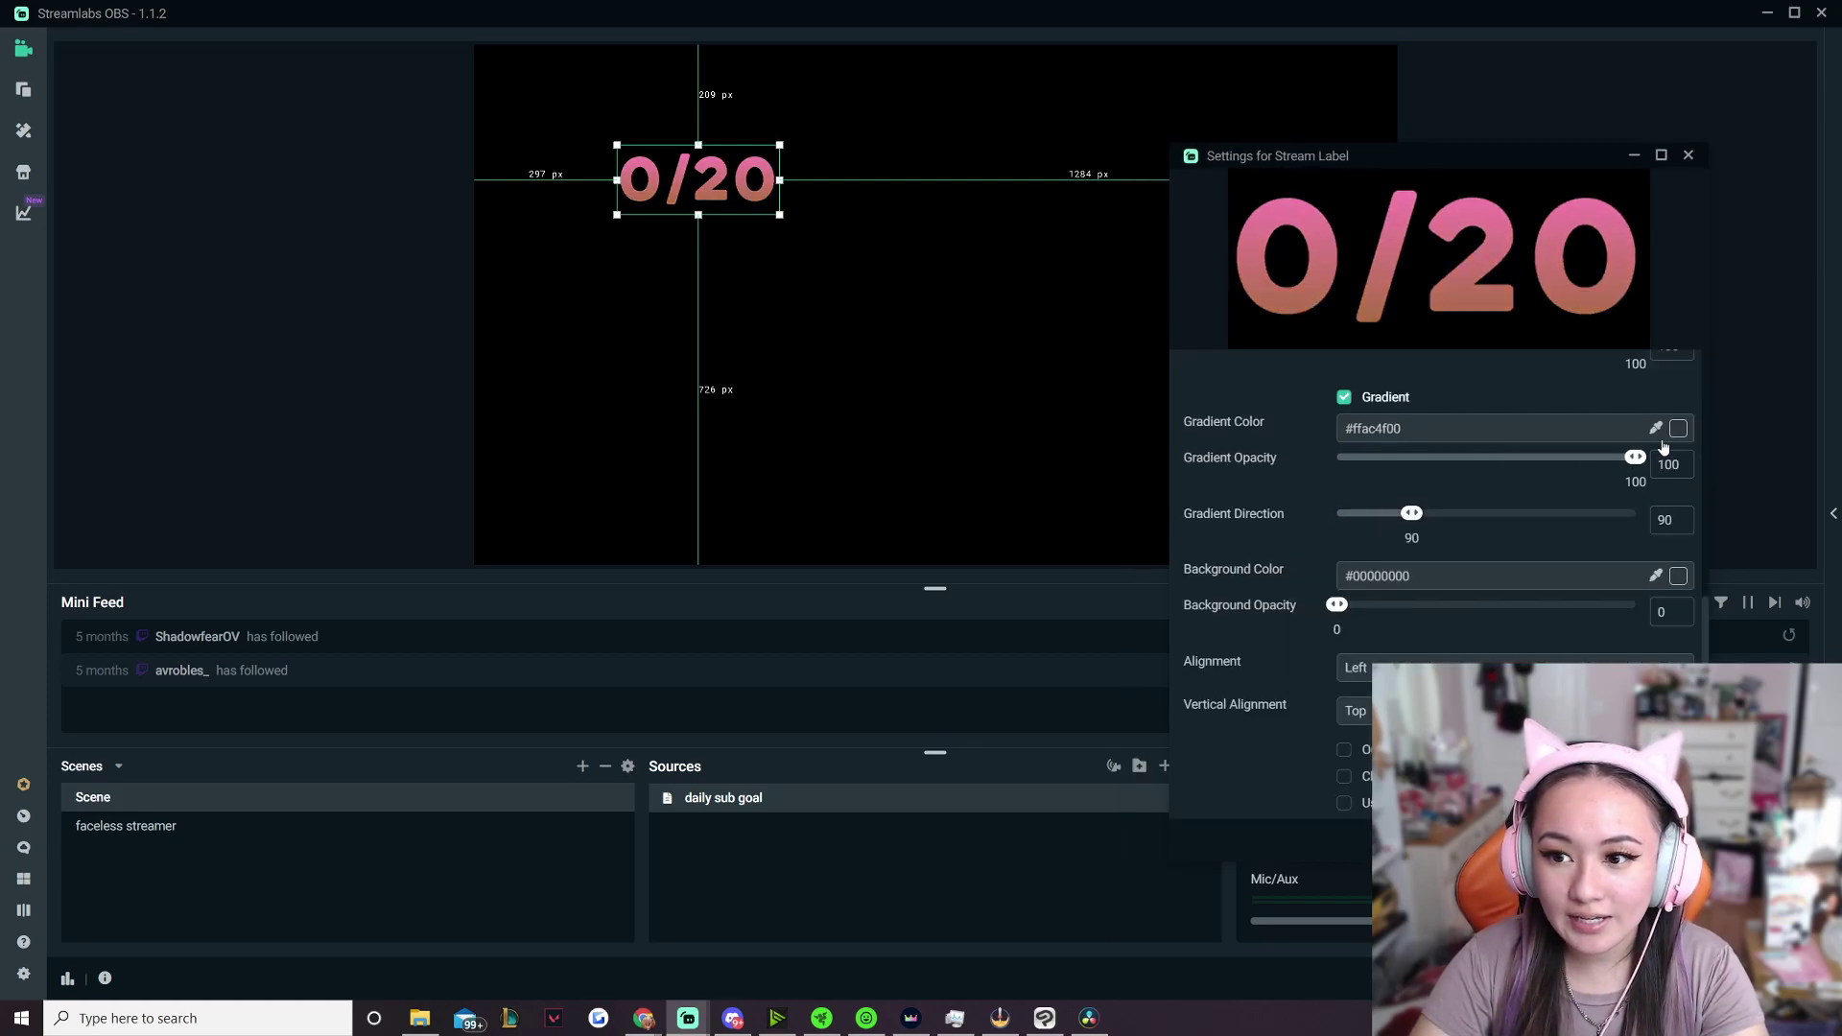
{"action": "left_click_drag", "start_coordinate": [1411, 514], "coordinate": [1529, 513]}
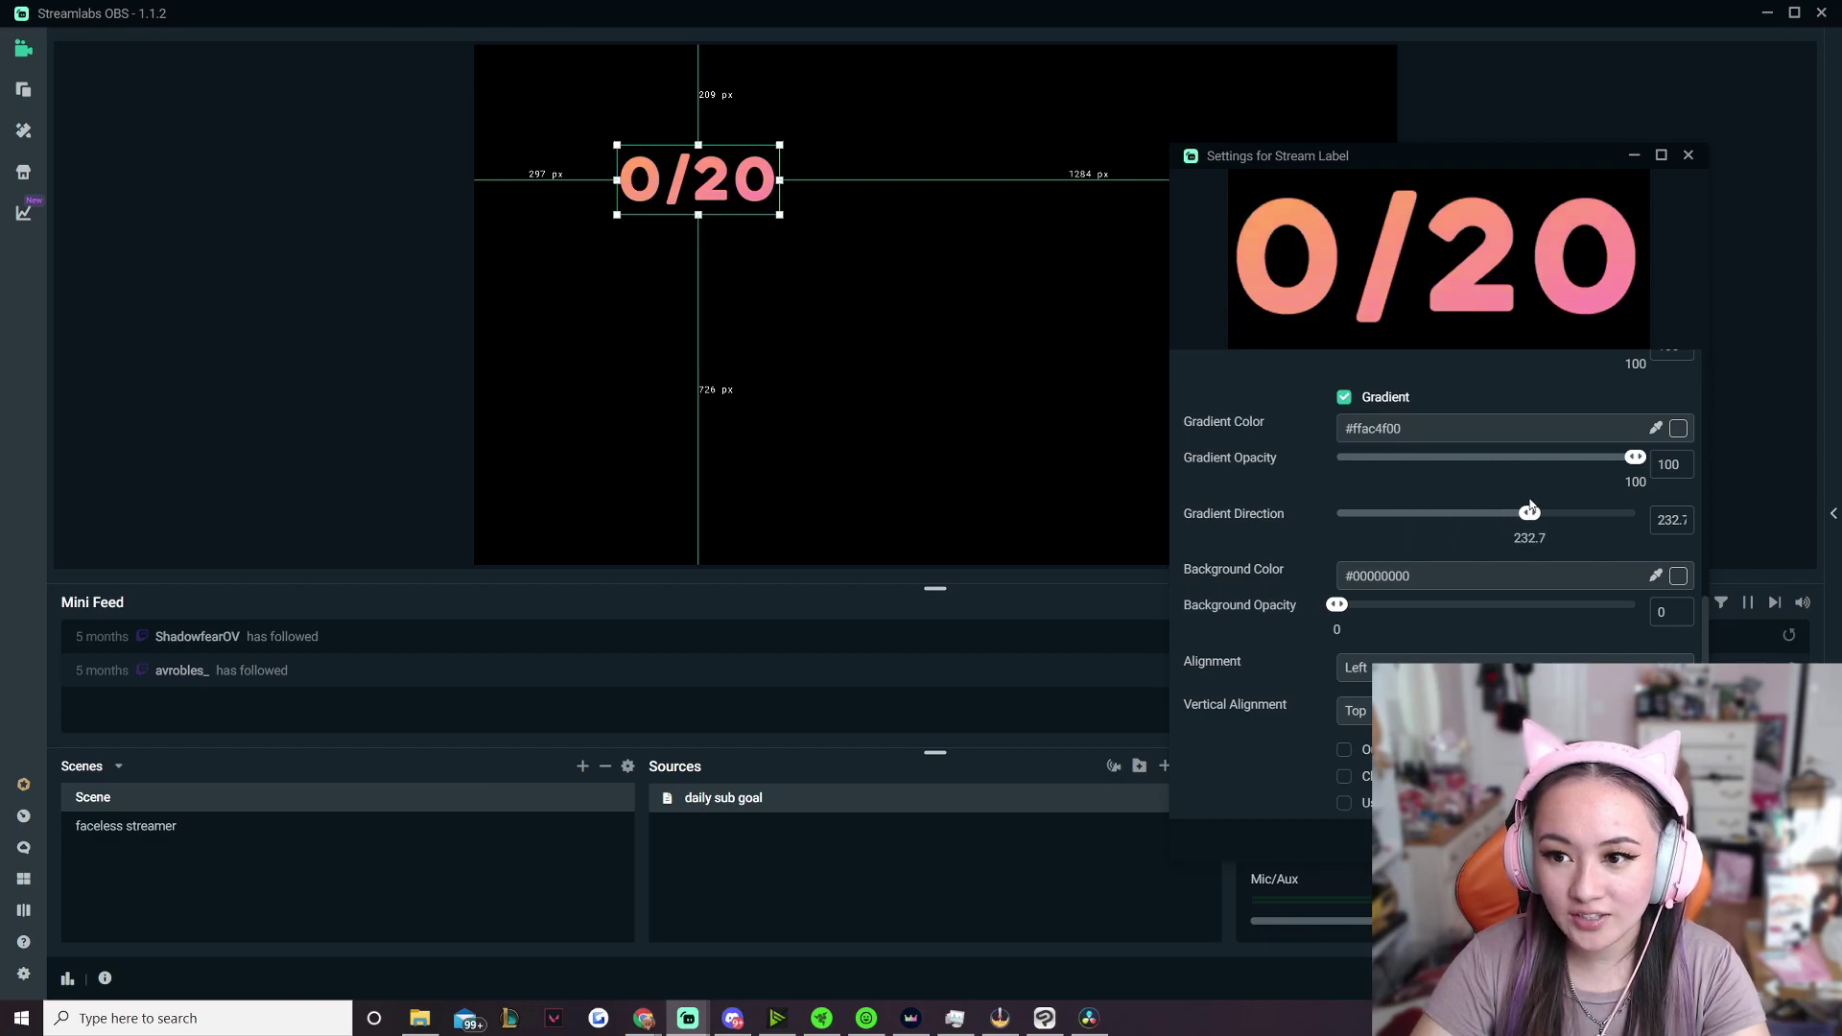
{"action": "left_click_drag", "start_coordinate": [1525, 515], "coordinate": [1480, 526]}
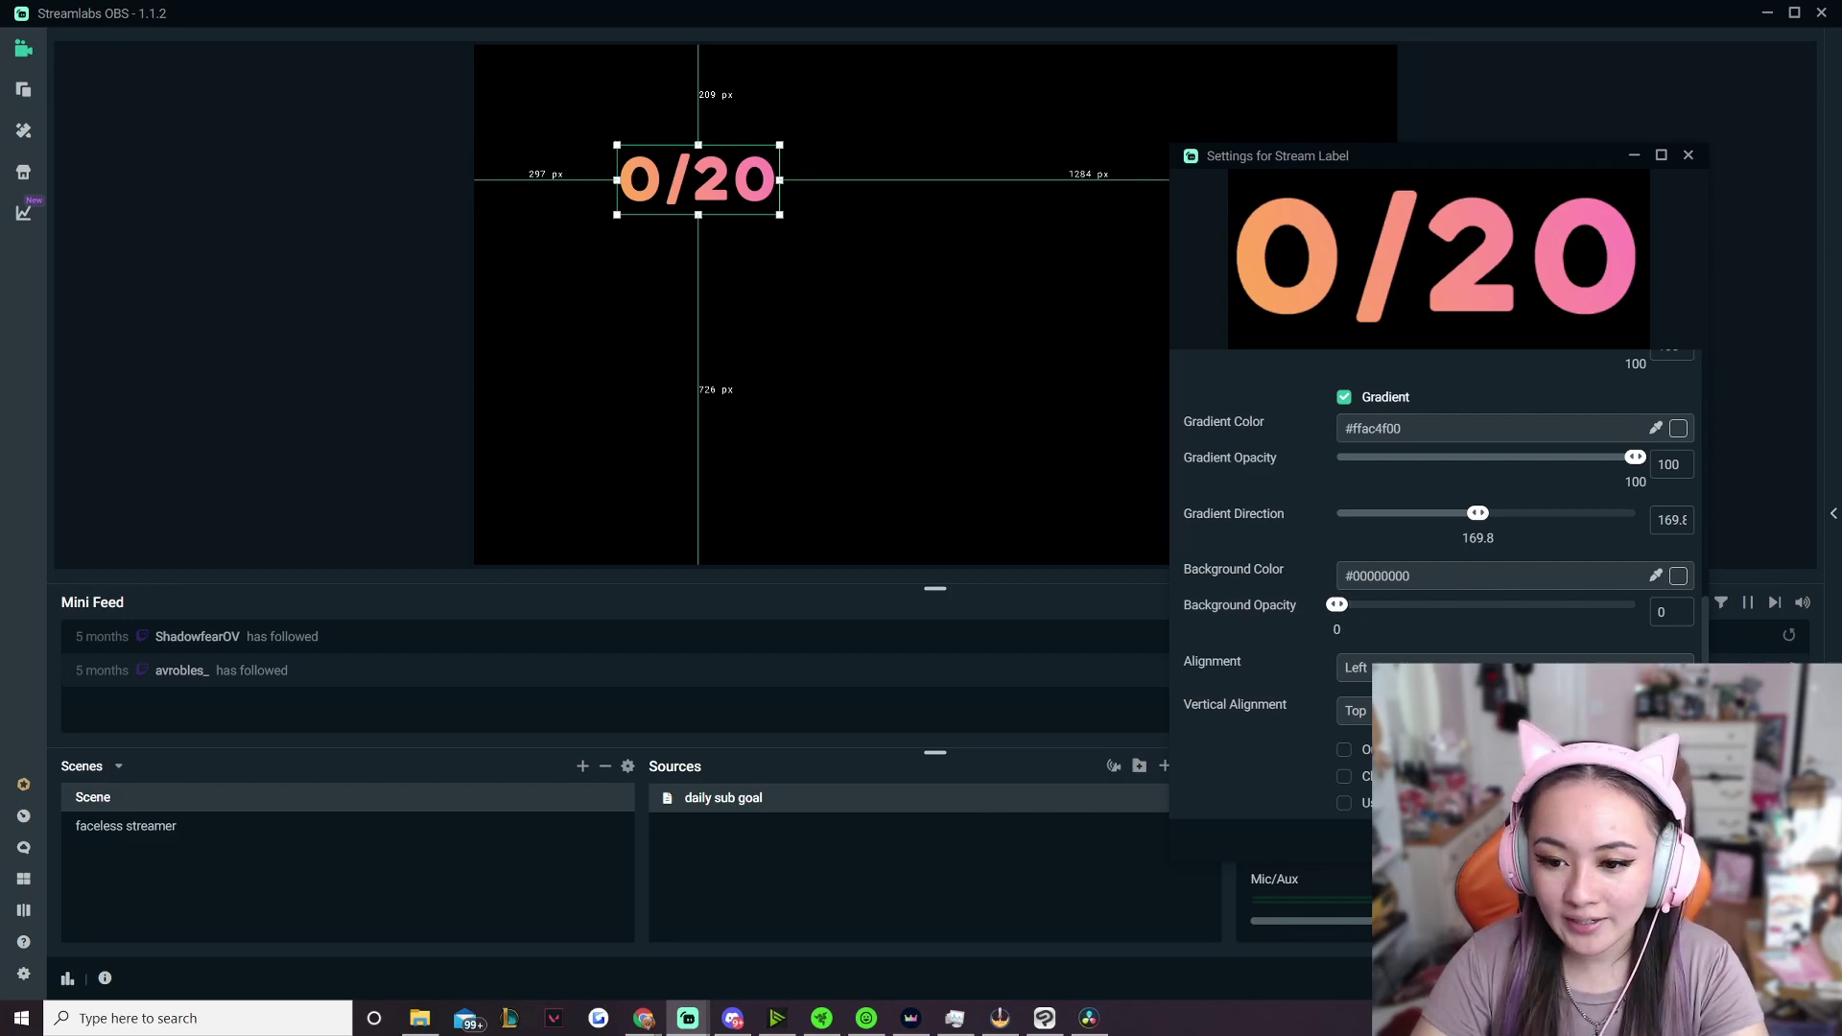
Add a white outline of size 10 to the label and close its settings
{"action": "left_click", "coordinate": [1344, 749]}
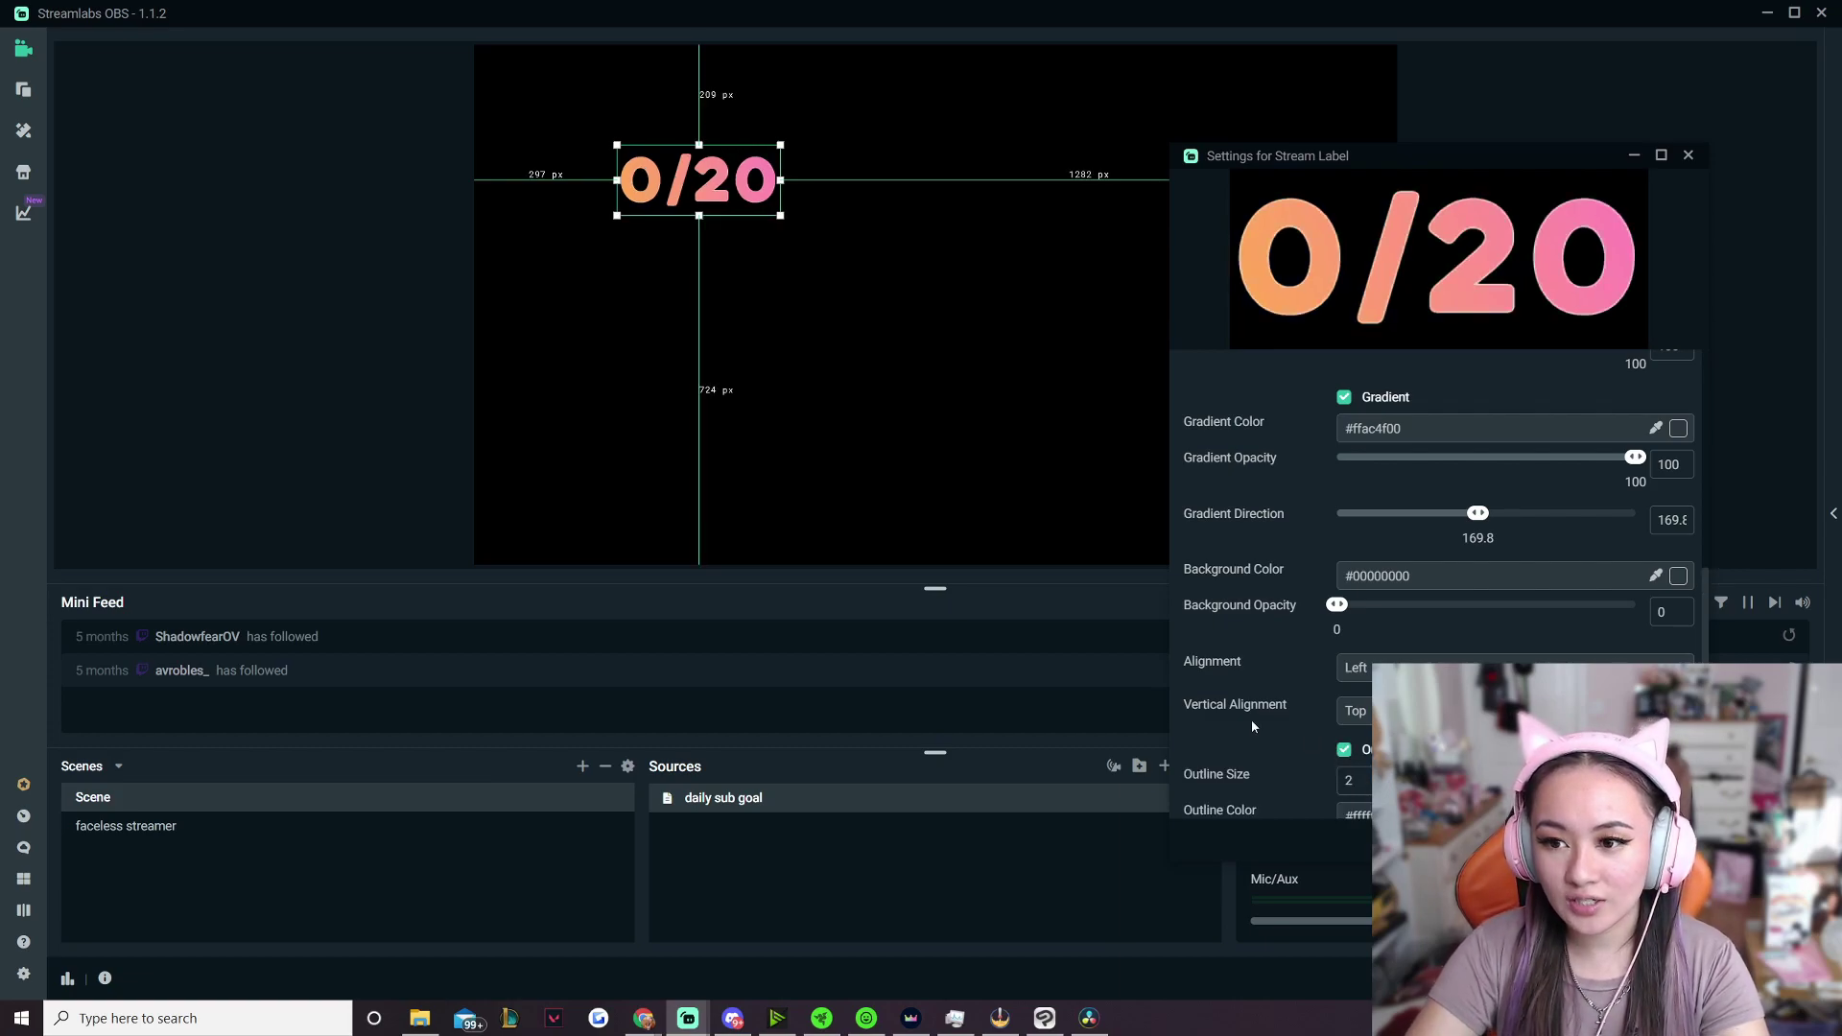
{"action": "scroll", "coordinate": [1281, 723], "scroll_direction": "down", "scroll_amount": 1}
{"action": "double_click", "coordinate": [1388, 651]}
{"action": "type", "text": "10"}
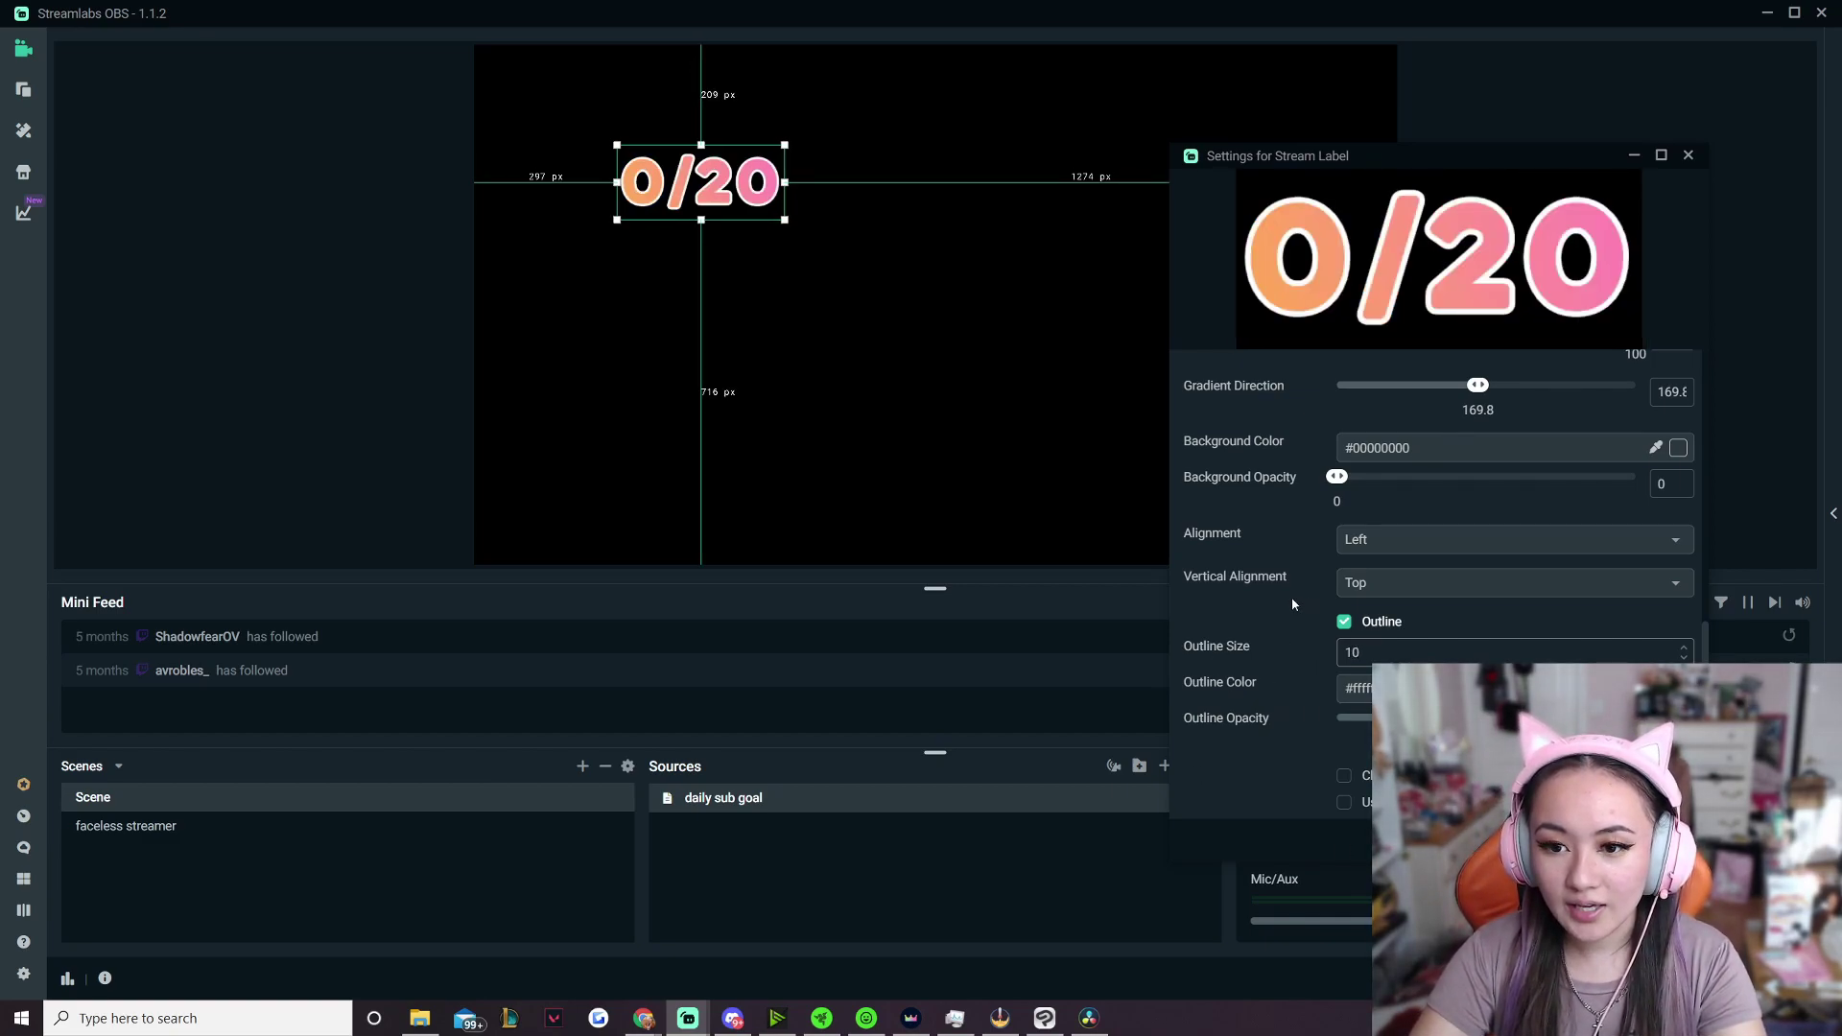
{"action": "key", "text": "Escape"}
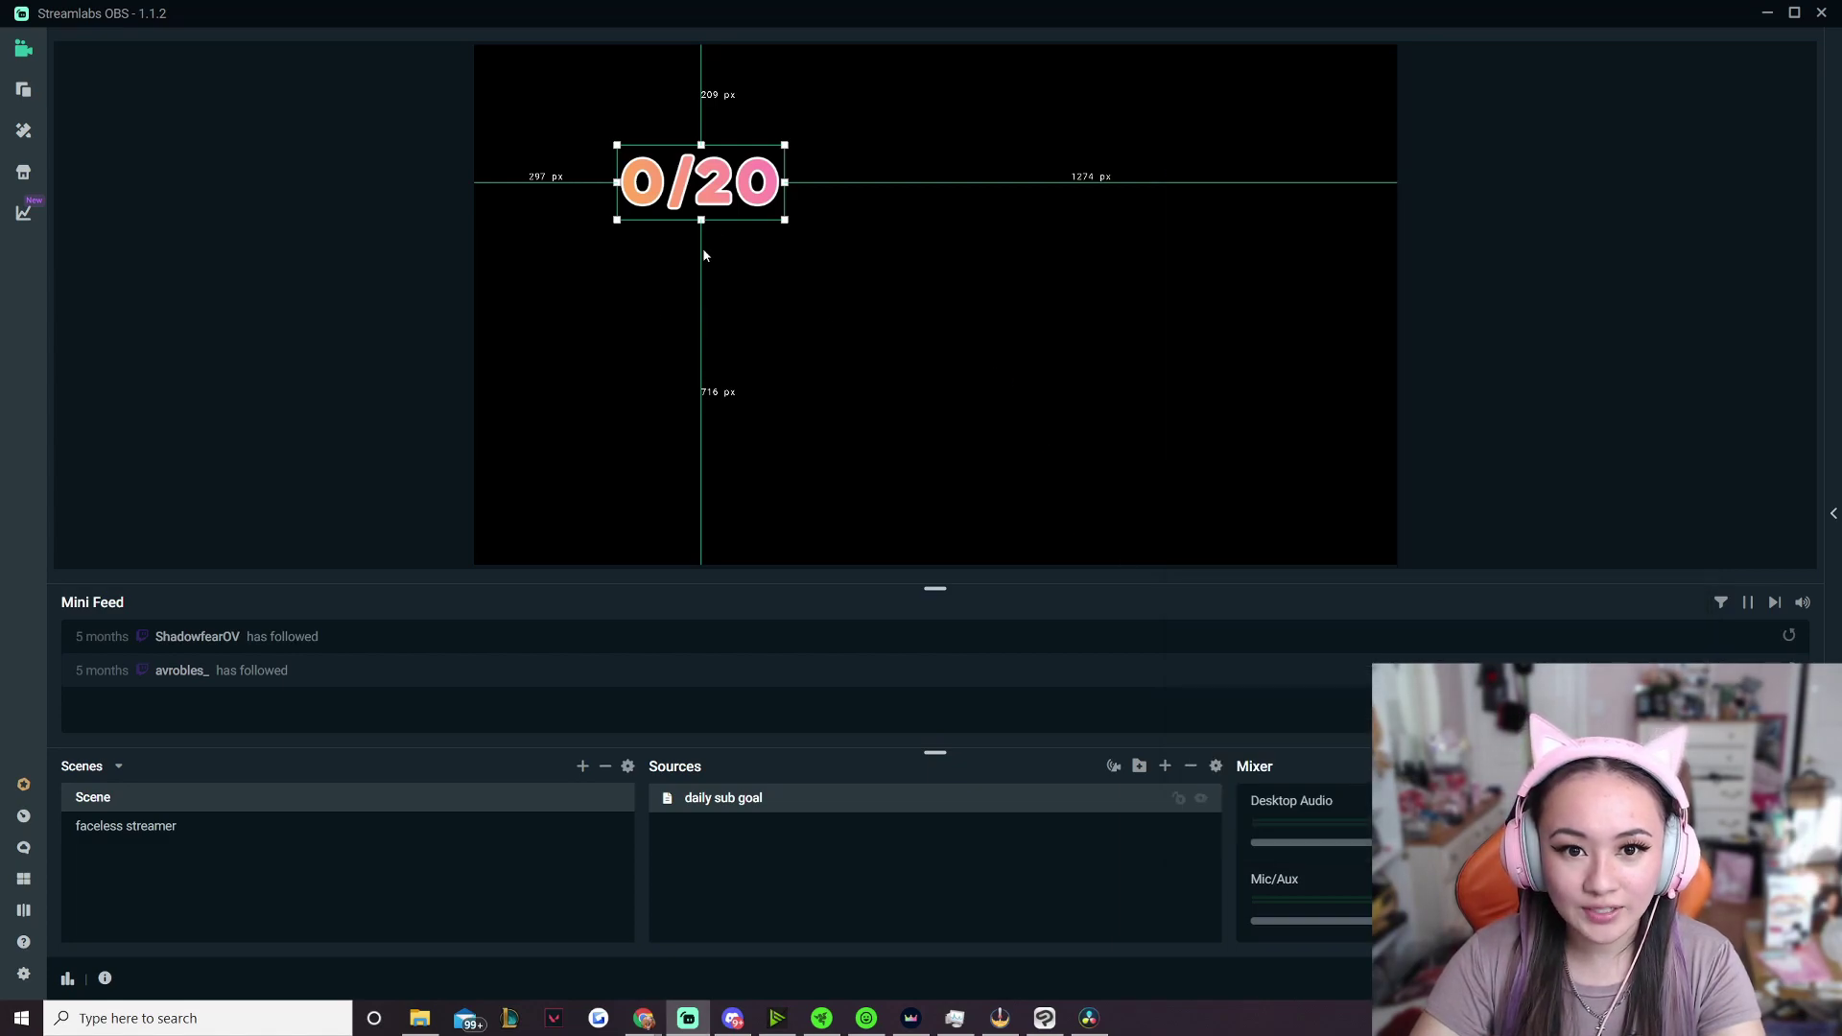
Move the 0/20 label to the canvas's top edge, about 826 px from the left edge, and deselect it
{"action": "left_click_drag", "start_coordinate": [700, 183], "coordinate": [1004, 84]}
{"action": "left_click", "coordinate": [313, 267]}
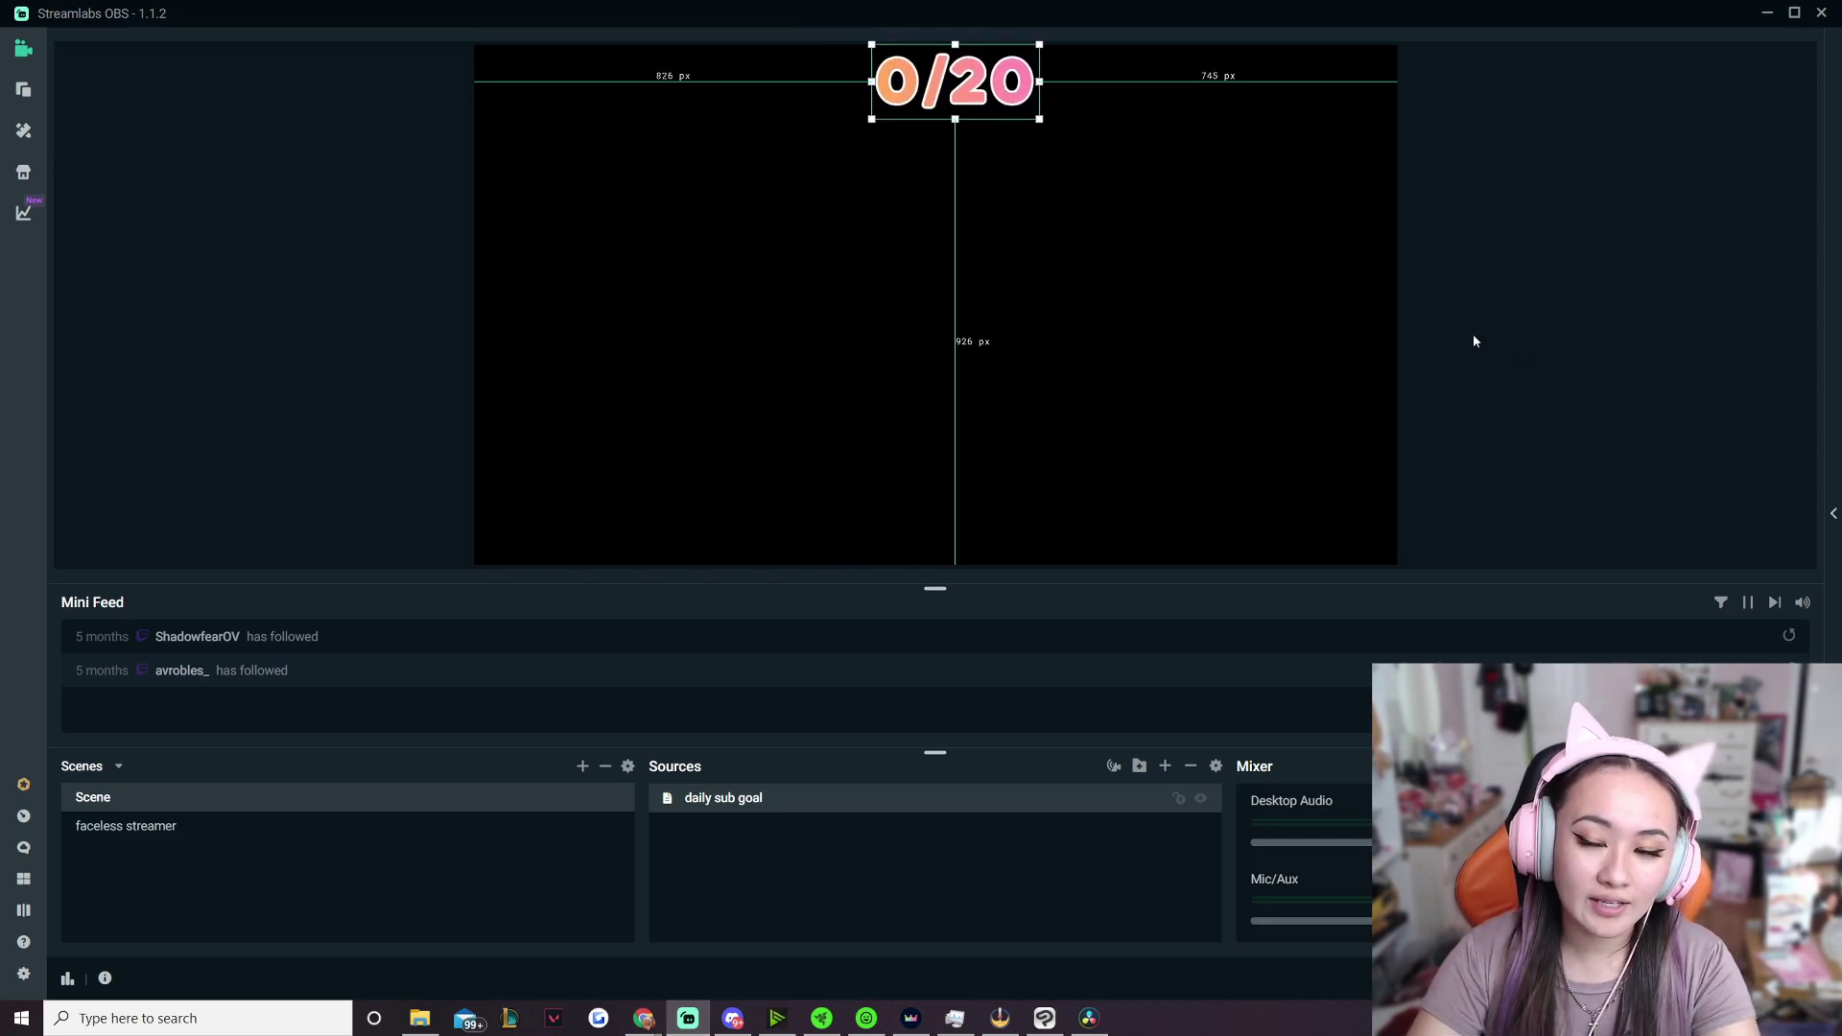
{"action": "left_click", "coordinate": [940, 861]}
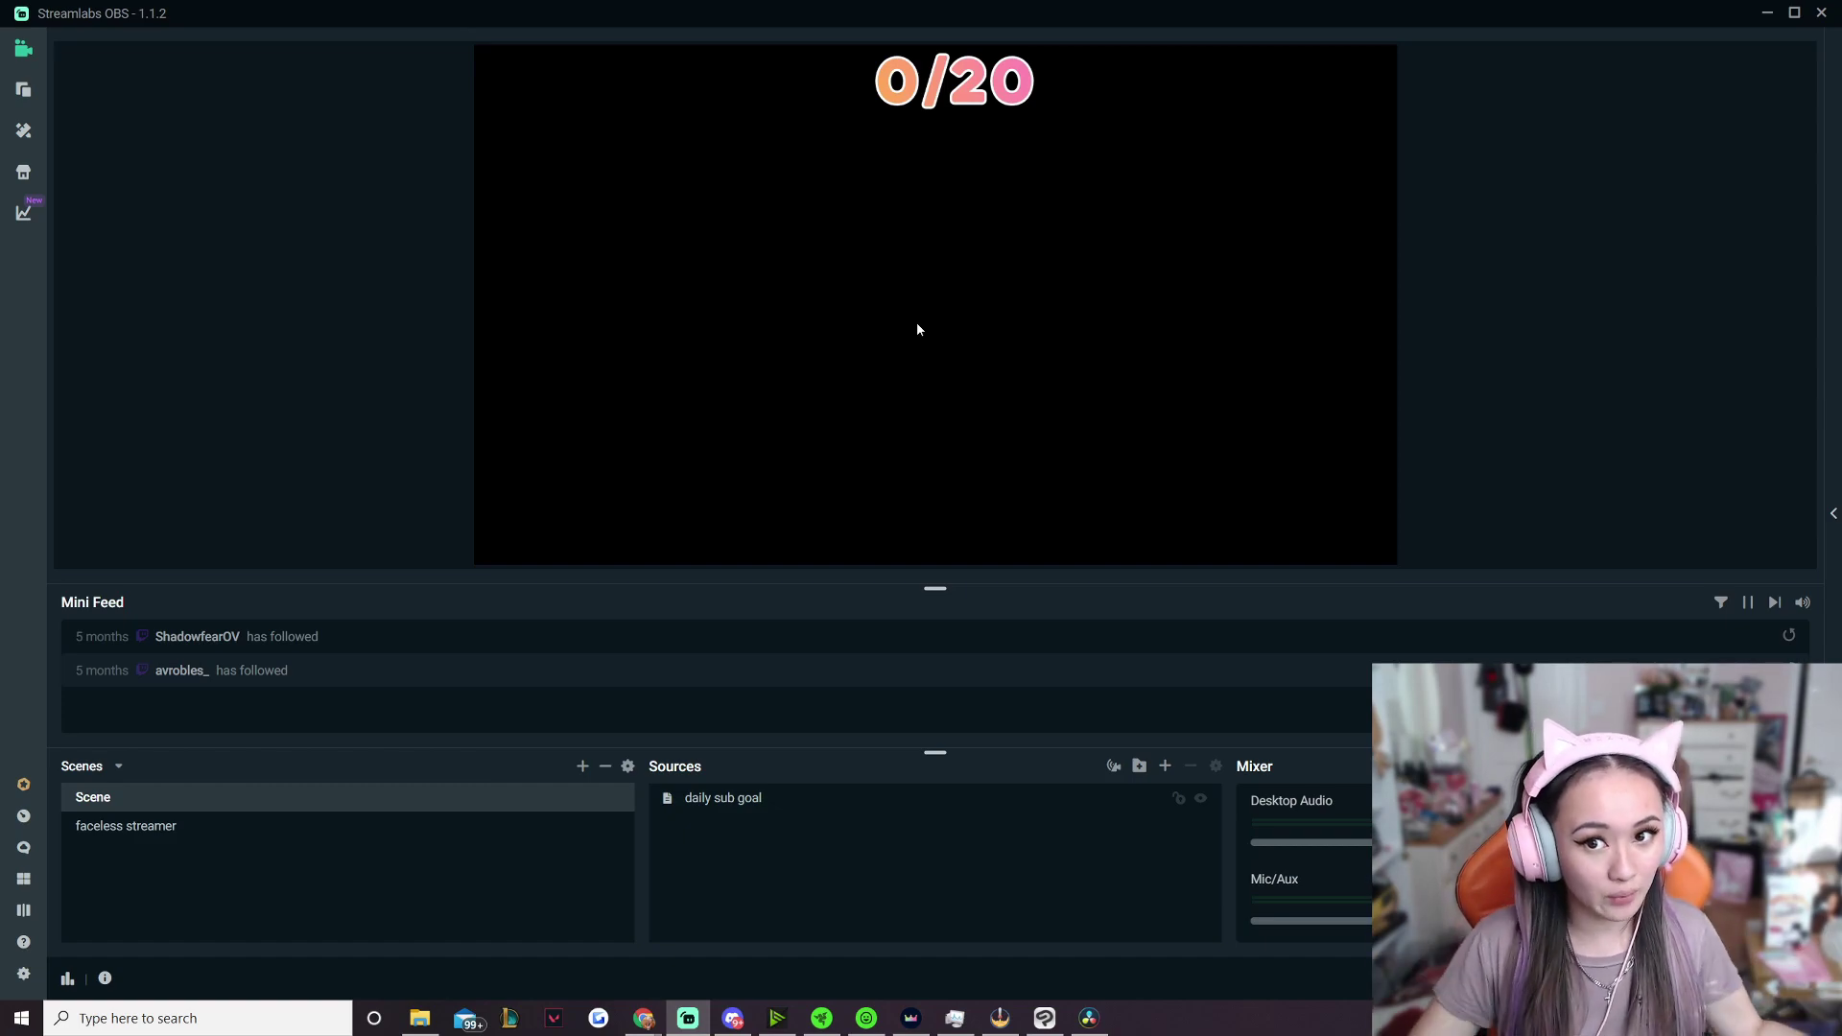
Add a Text (GDI+) source named "daily sub goal text" to the scene
{"action": "left_click", "coordinate": [1166, 767]}
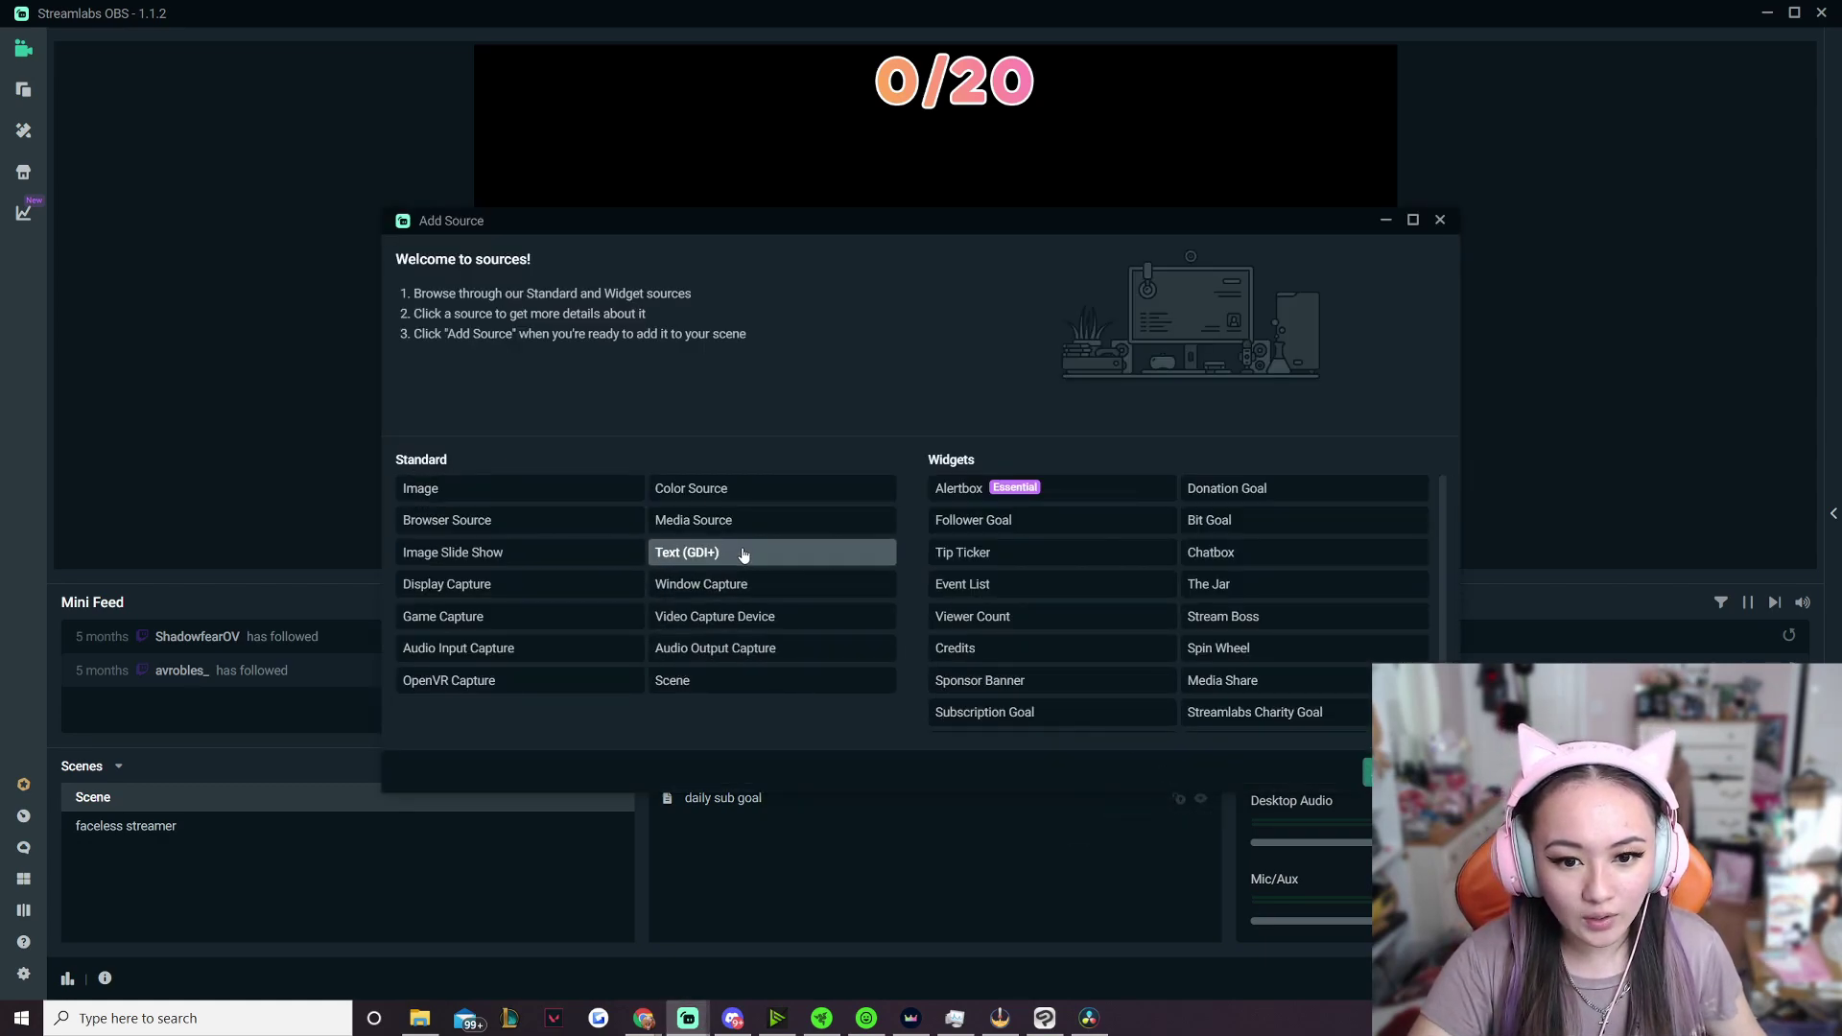
{"action": "left_click", "coordinate": [744, 554]}
{"action": "left_click", "coordinate": [1410, 771]}
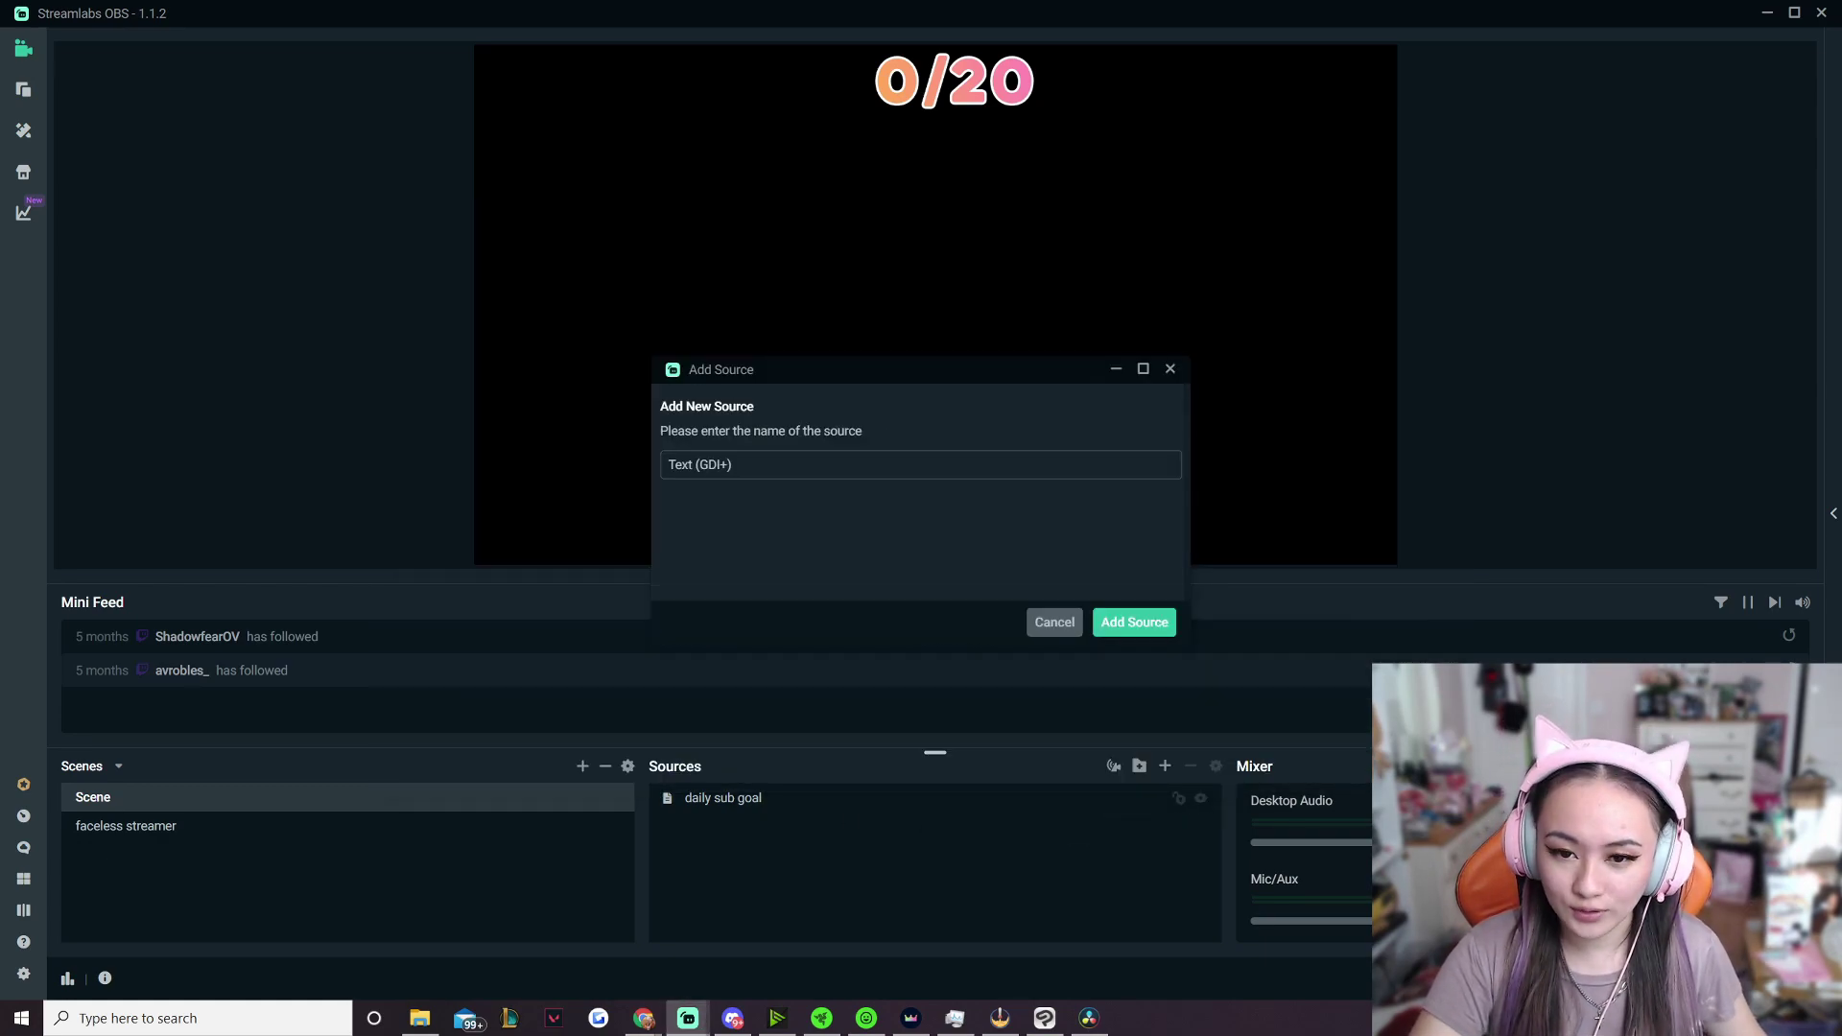
{"action": "type", "text": "daily sub goal text"}
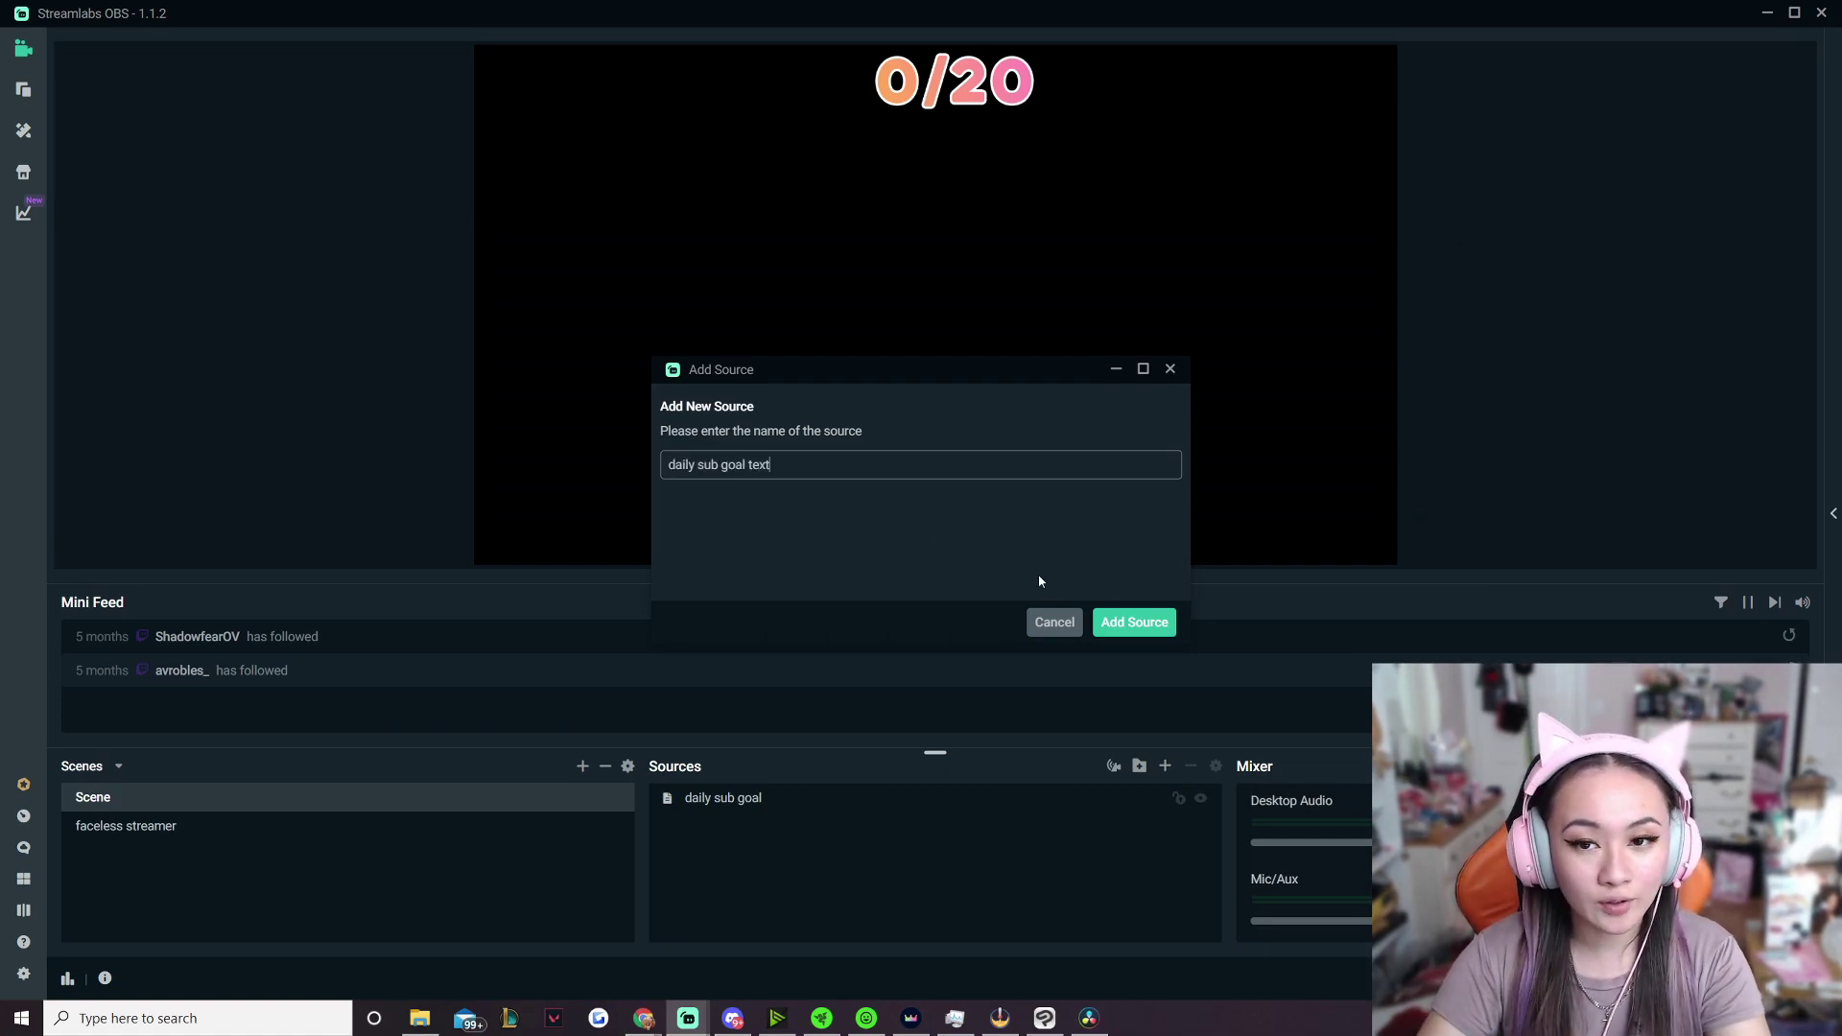
{"action": "left_click", "coordinate": [1132, 621]}
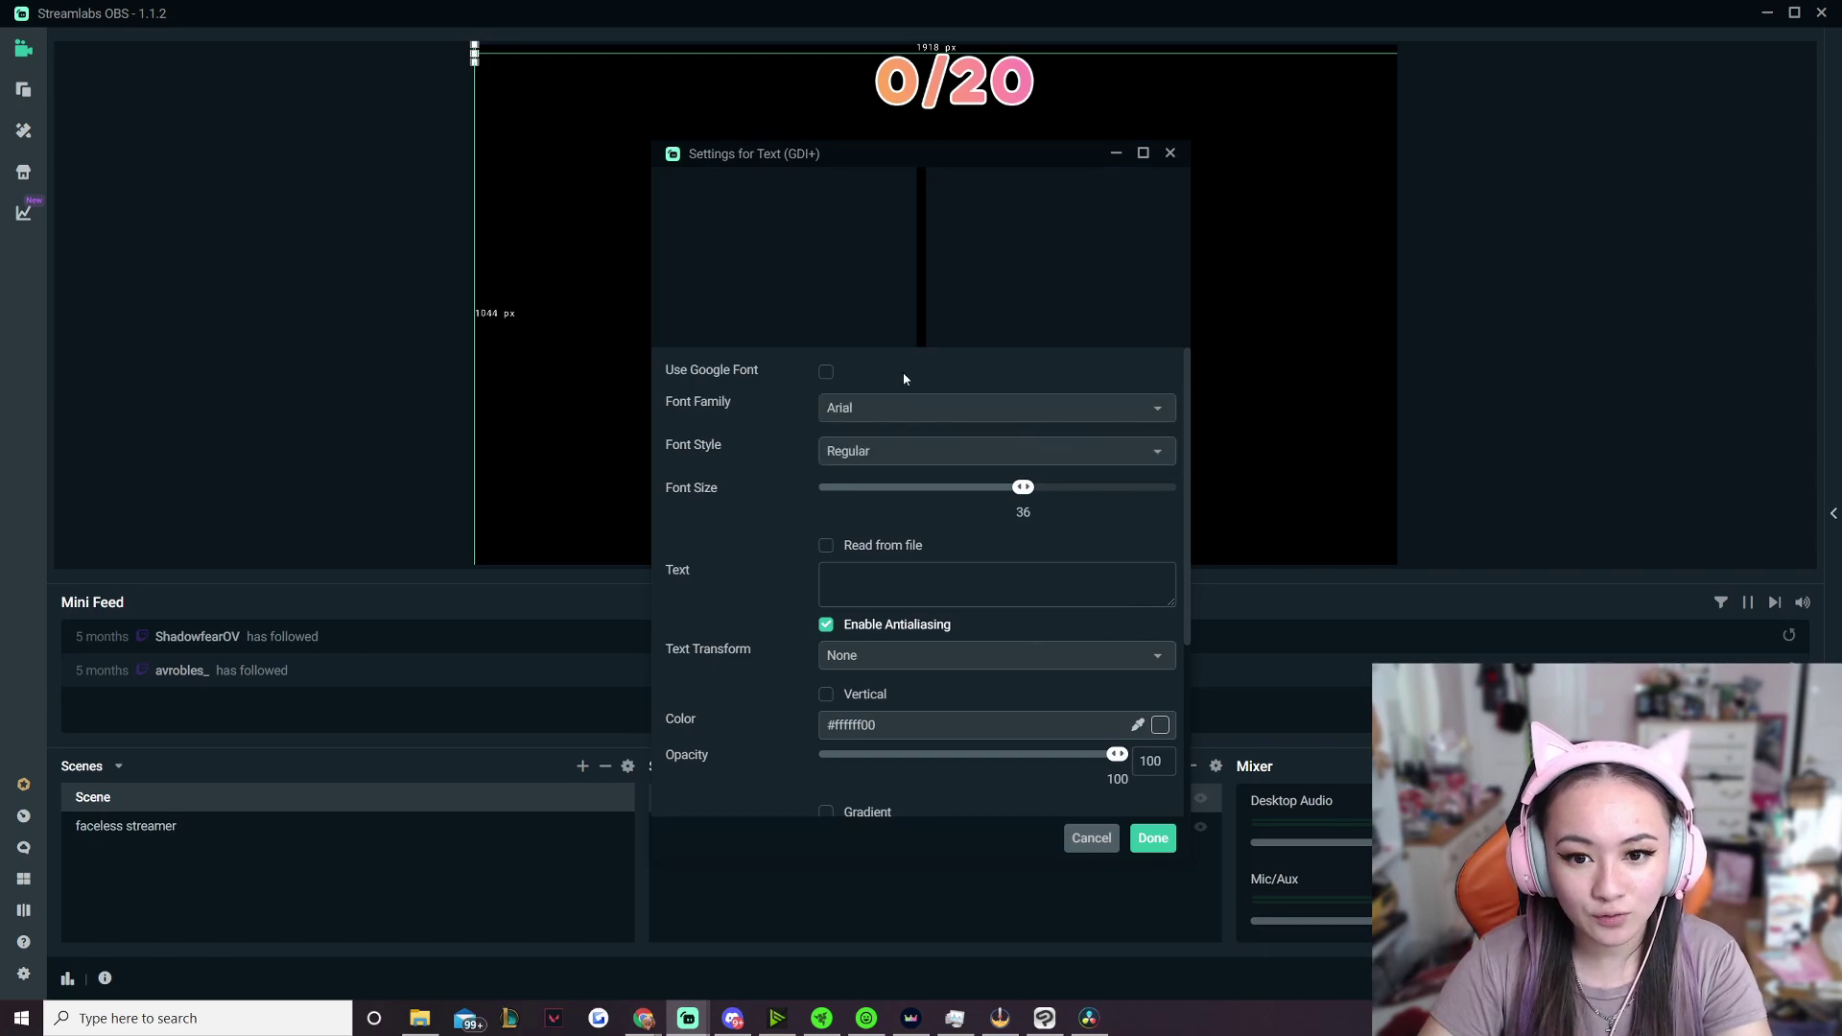
Enter "Daily Sub Goal:" as the new source's text
{"action": "left_click", "coordinate": [924, 583]}
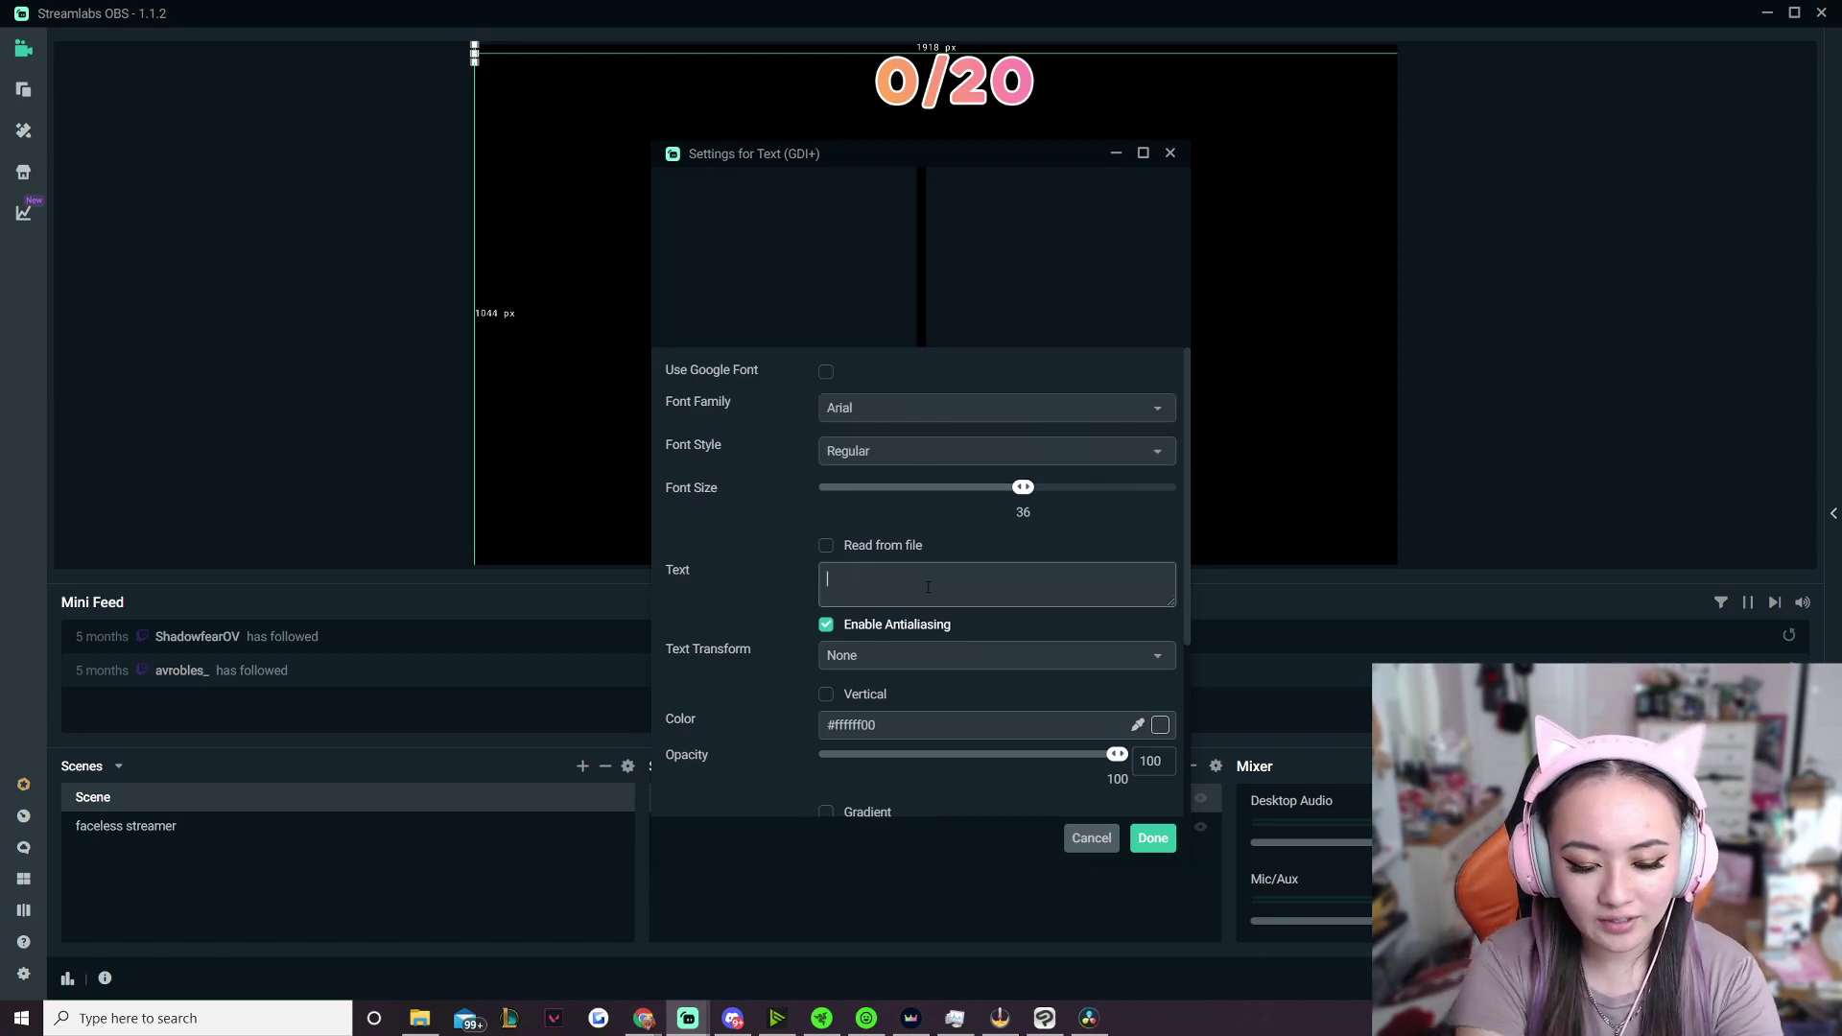
{"action": "type", "text": "Daily"}
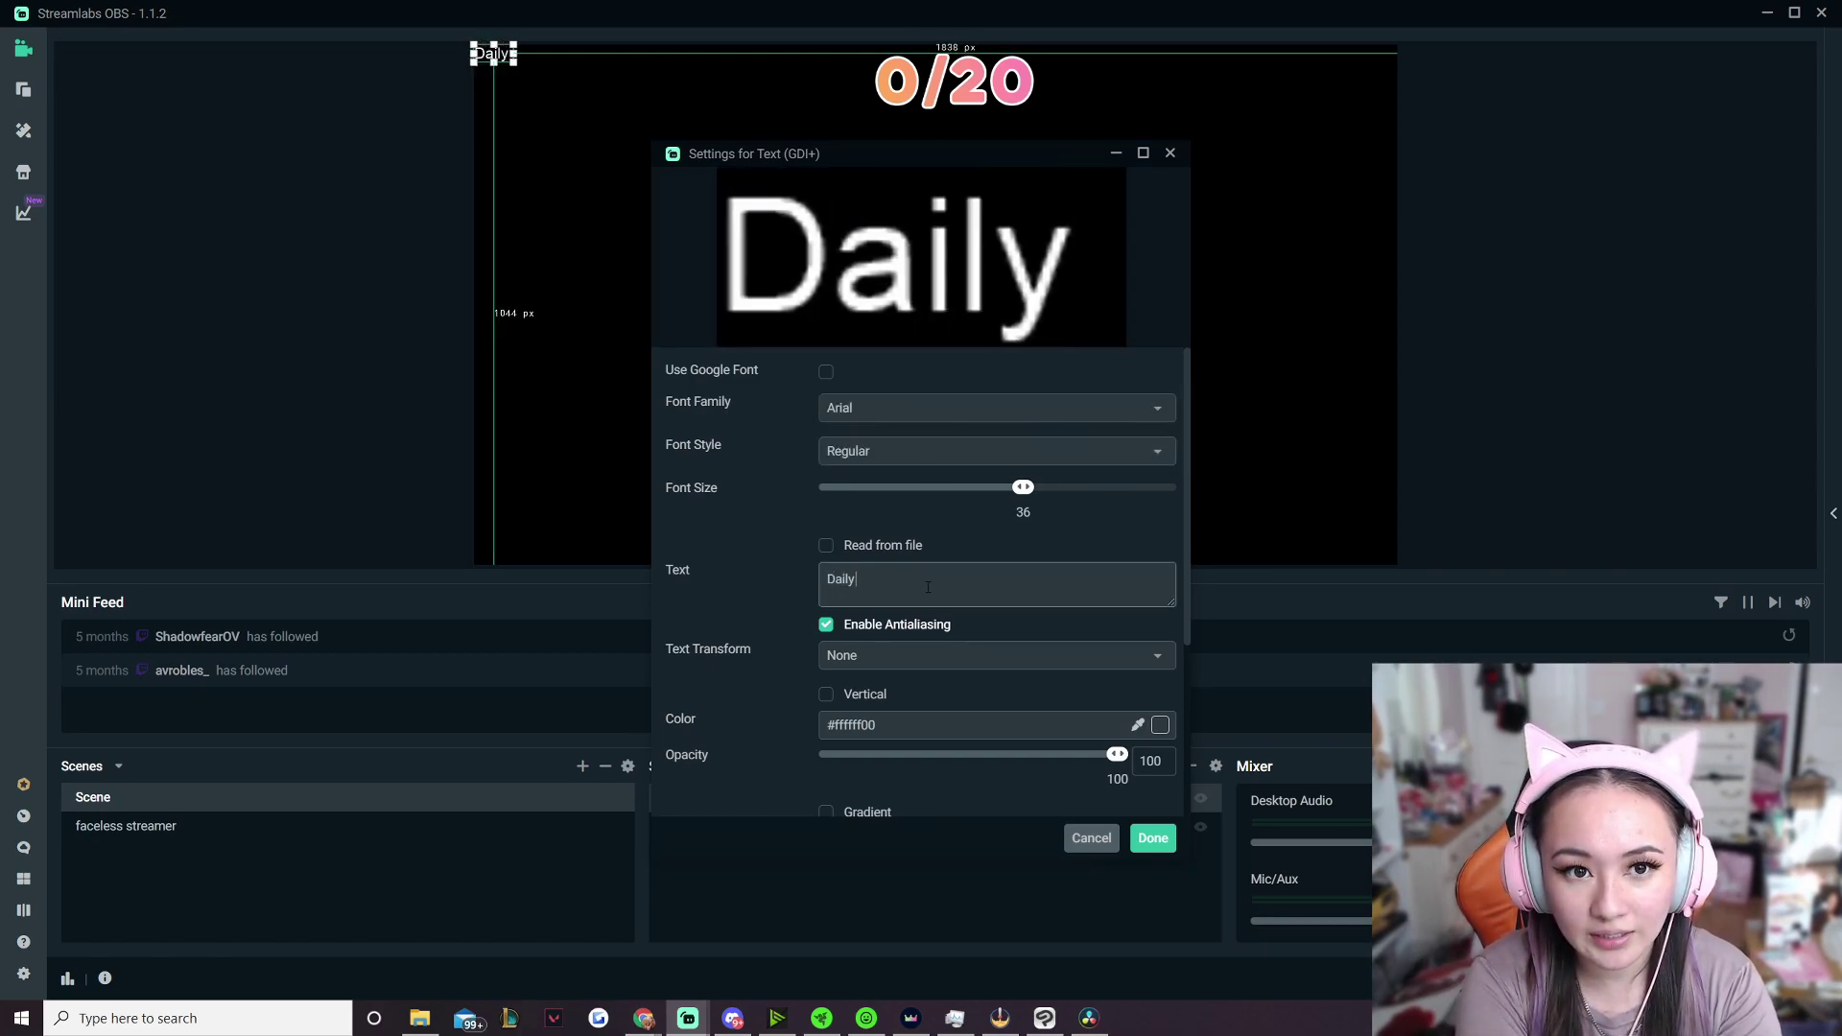
{"action": "type", "text": " Sub Goal:"}
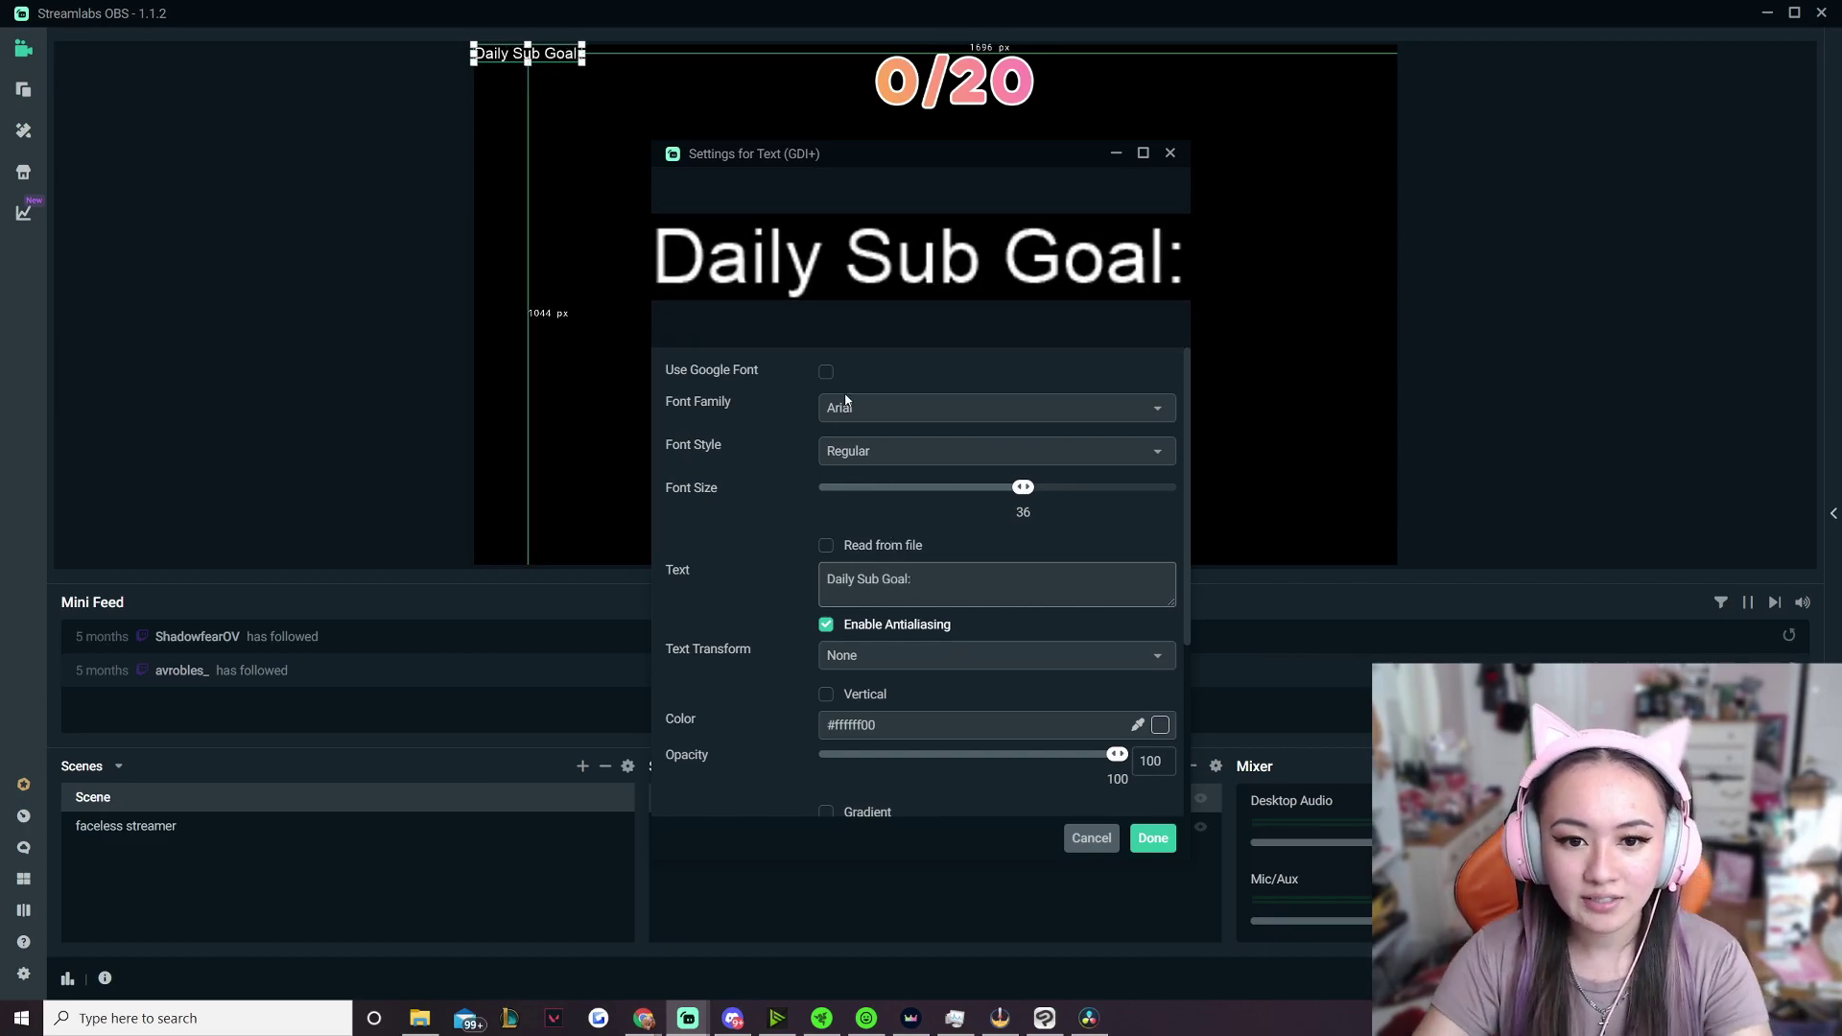
Change the text's font to Katahdin Round, enlarge it, and match the counter label's orange-to-pink gradient and white outline
{"action": "left_click", "coordinate": [996, 415]}
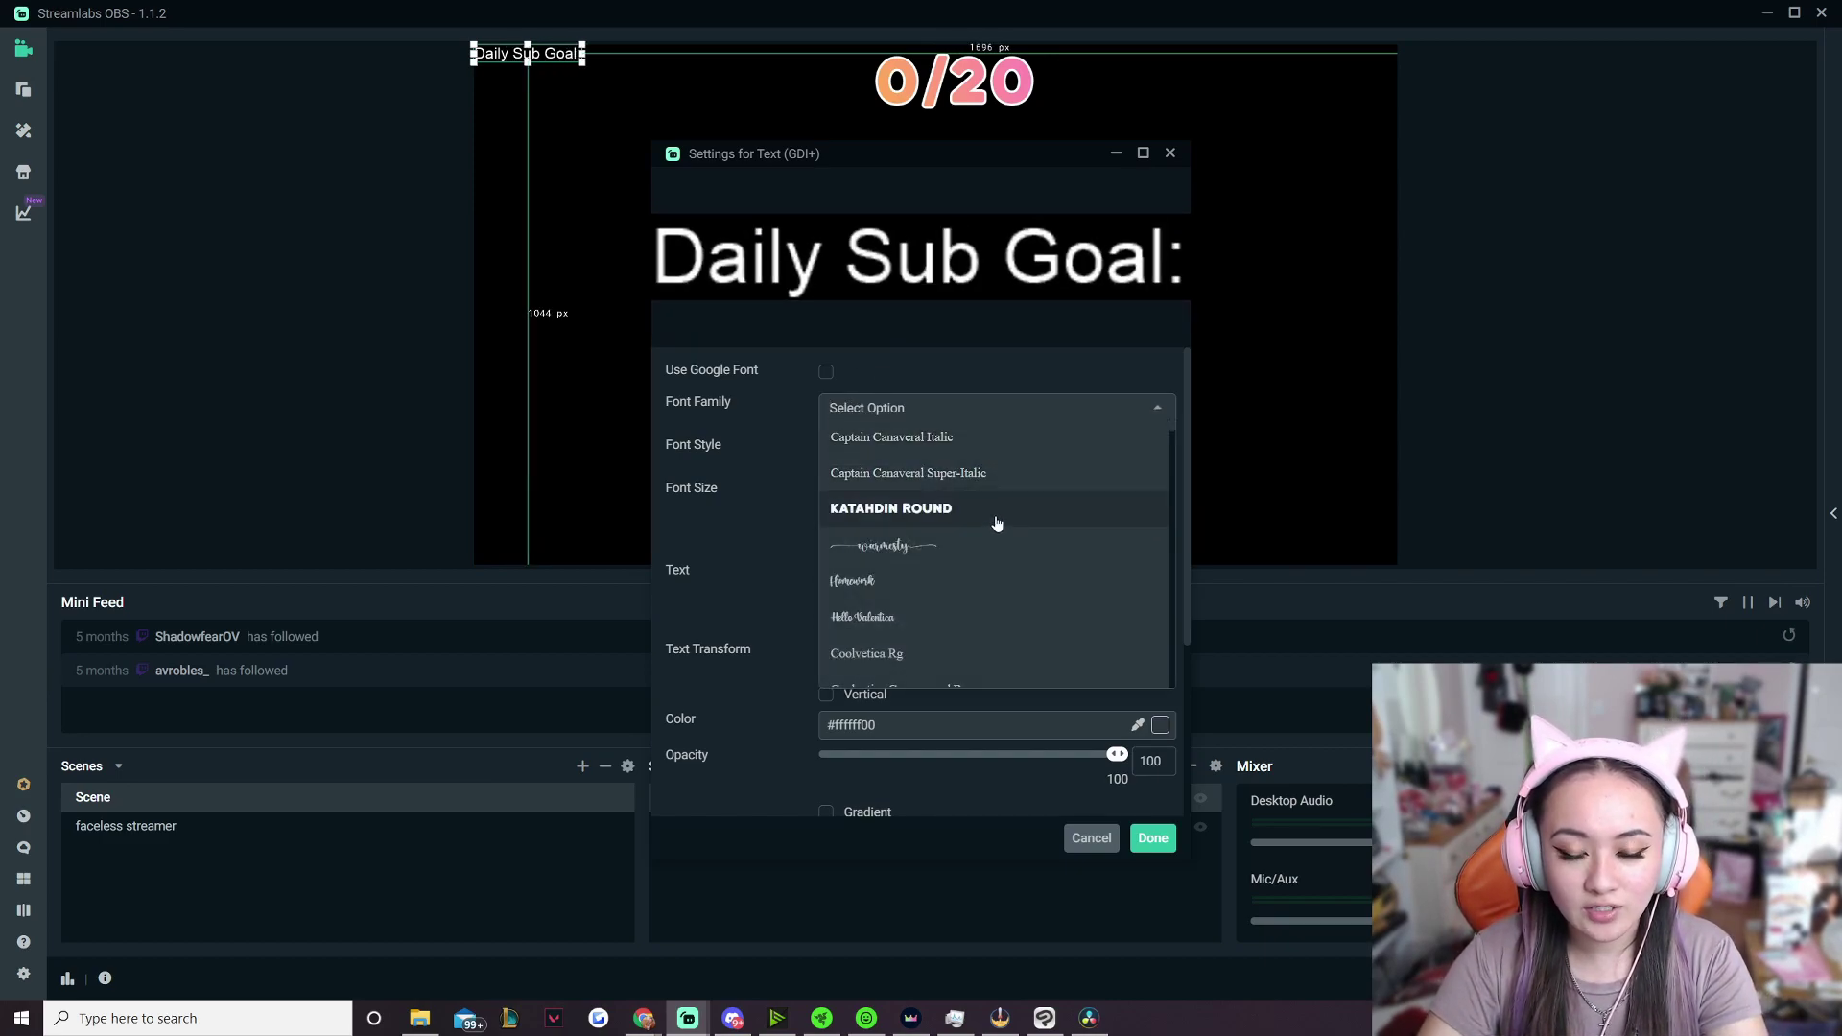
{"action": "left_click", "coordinate": [1002, 509]}
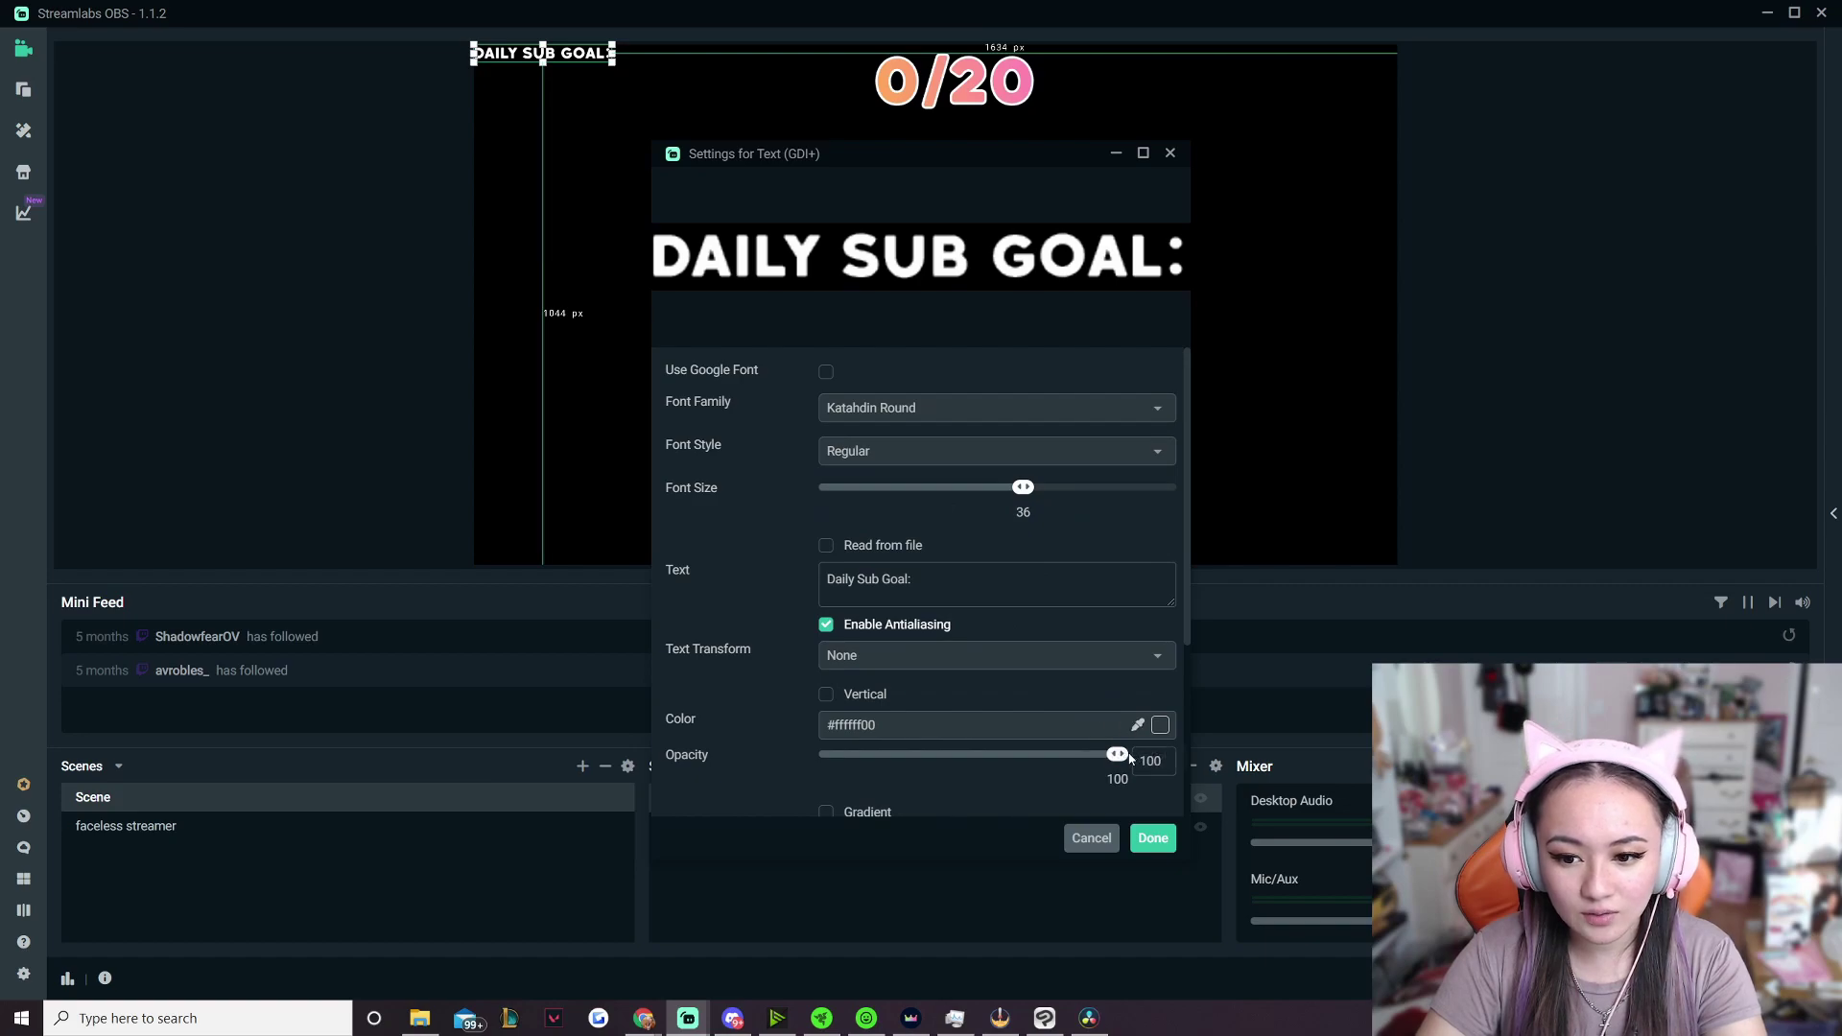
{"action": "left_click_drag", "start_coordinate": [1029, 498], "coordinate": [1124, 488]}
{"action": "key", "text": "Return"}
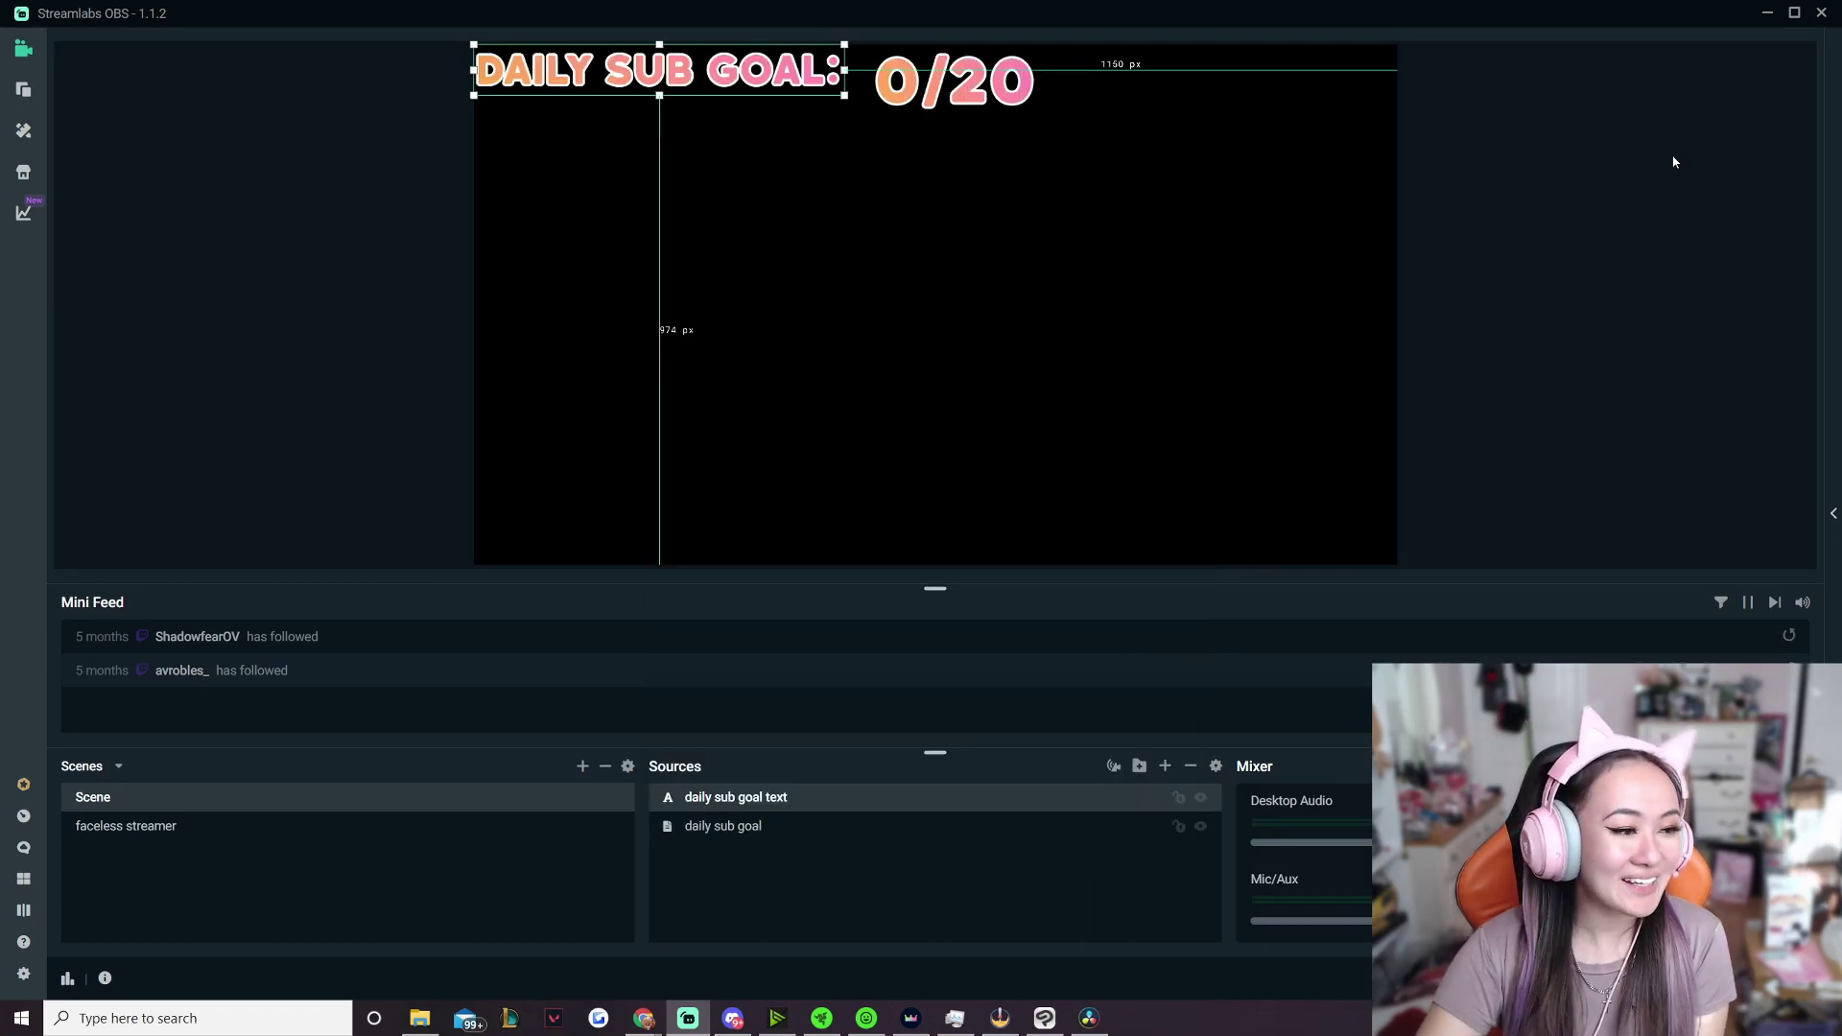
Move the "Daily Sub Goal:" text directly in front of the 0/20 counter, about 56 px from the left edge and 29 px from the top
{"action": "left_click", "coordinate": [1547, 192]}
{"action": "left_click_drag", "start_coordinate": [787, 76], "coordinate": [814, 91]}
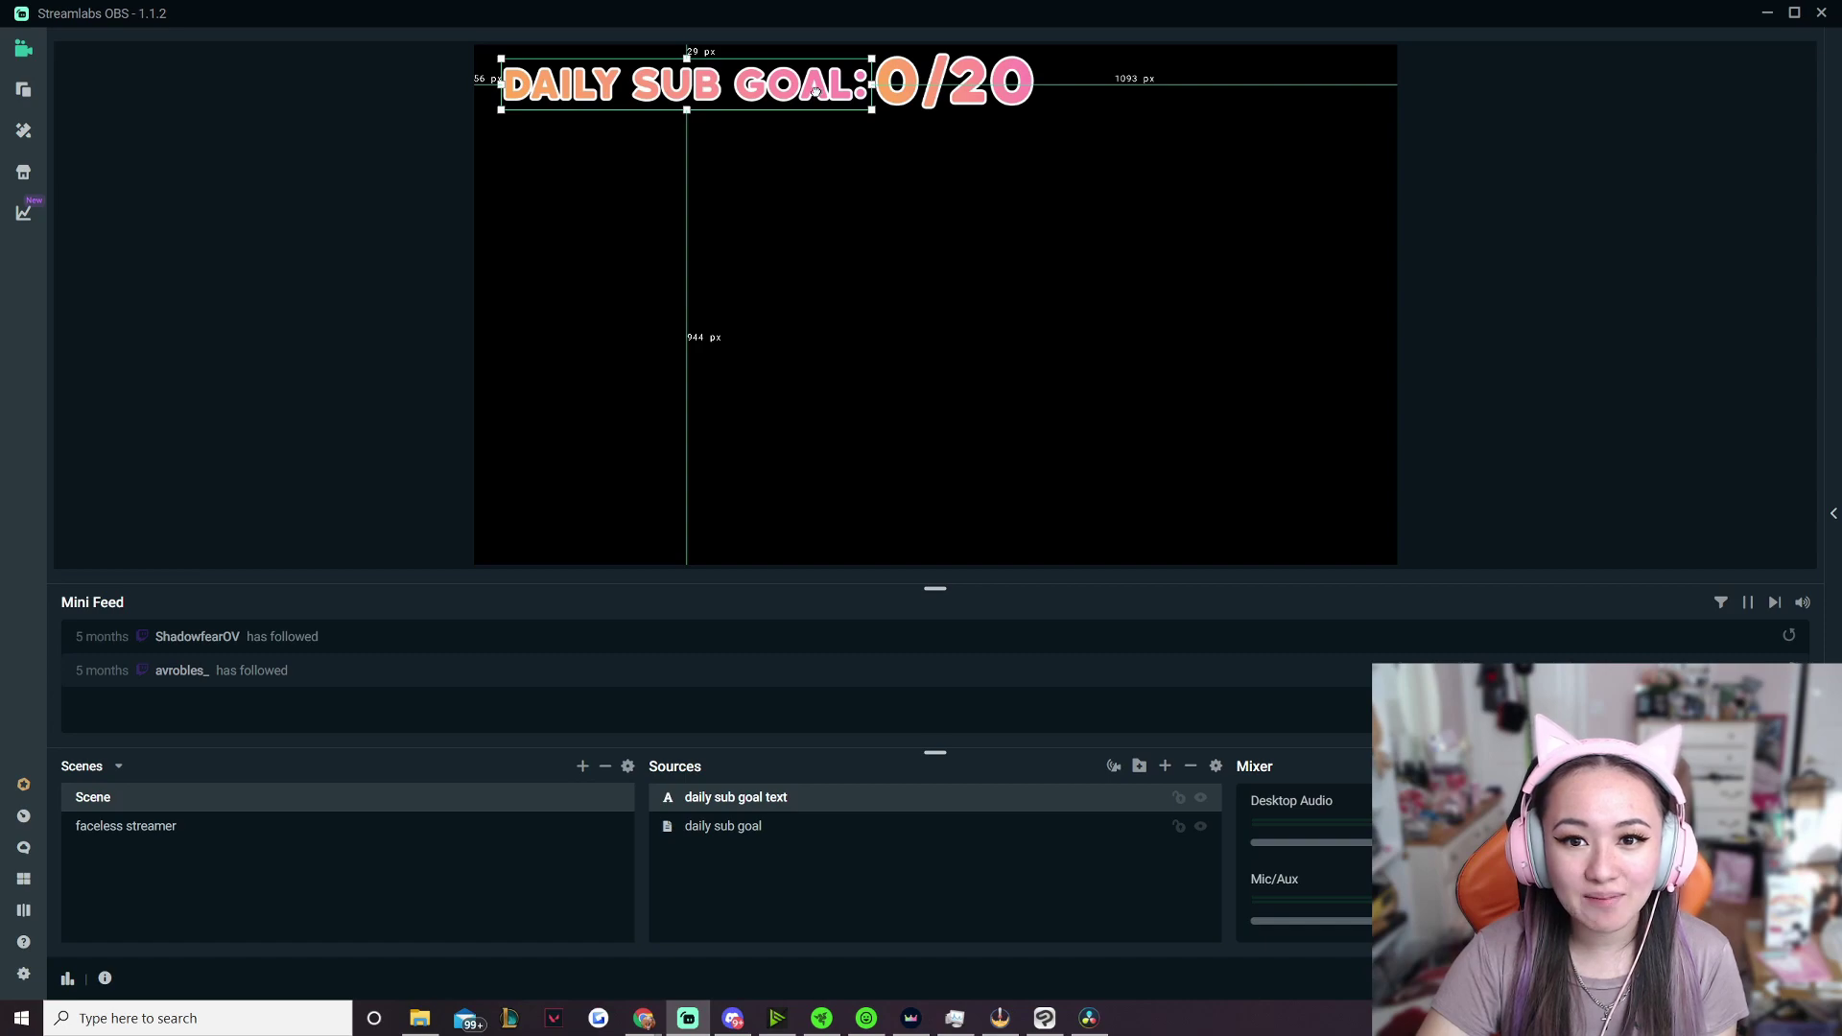
Open the daily sub goal counter's settings to check its font size, and close them without changes
{"action": "left_click", "coordinate": [947, 100]}
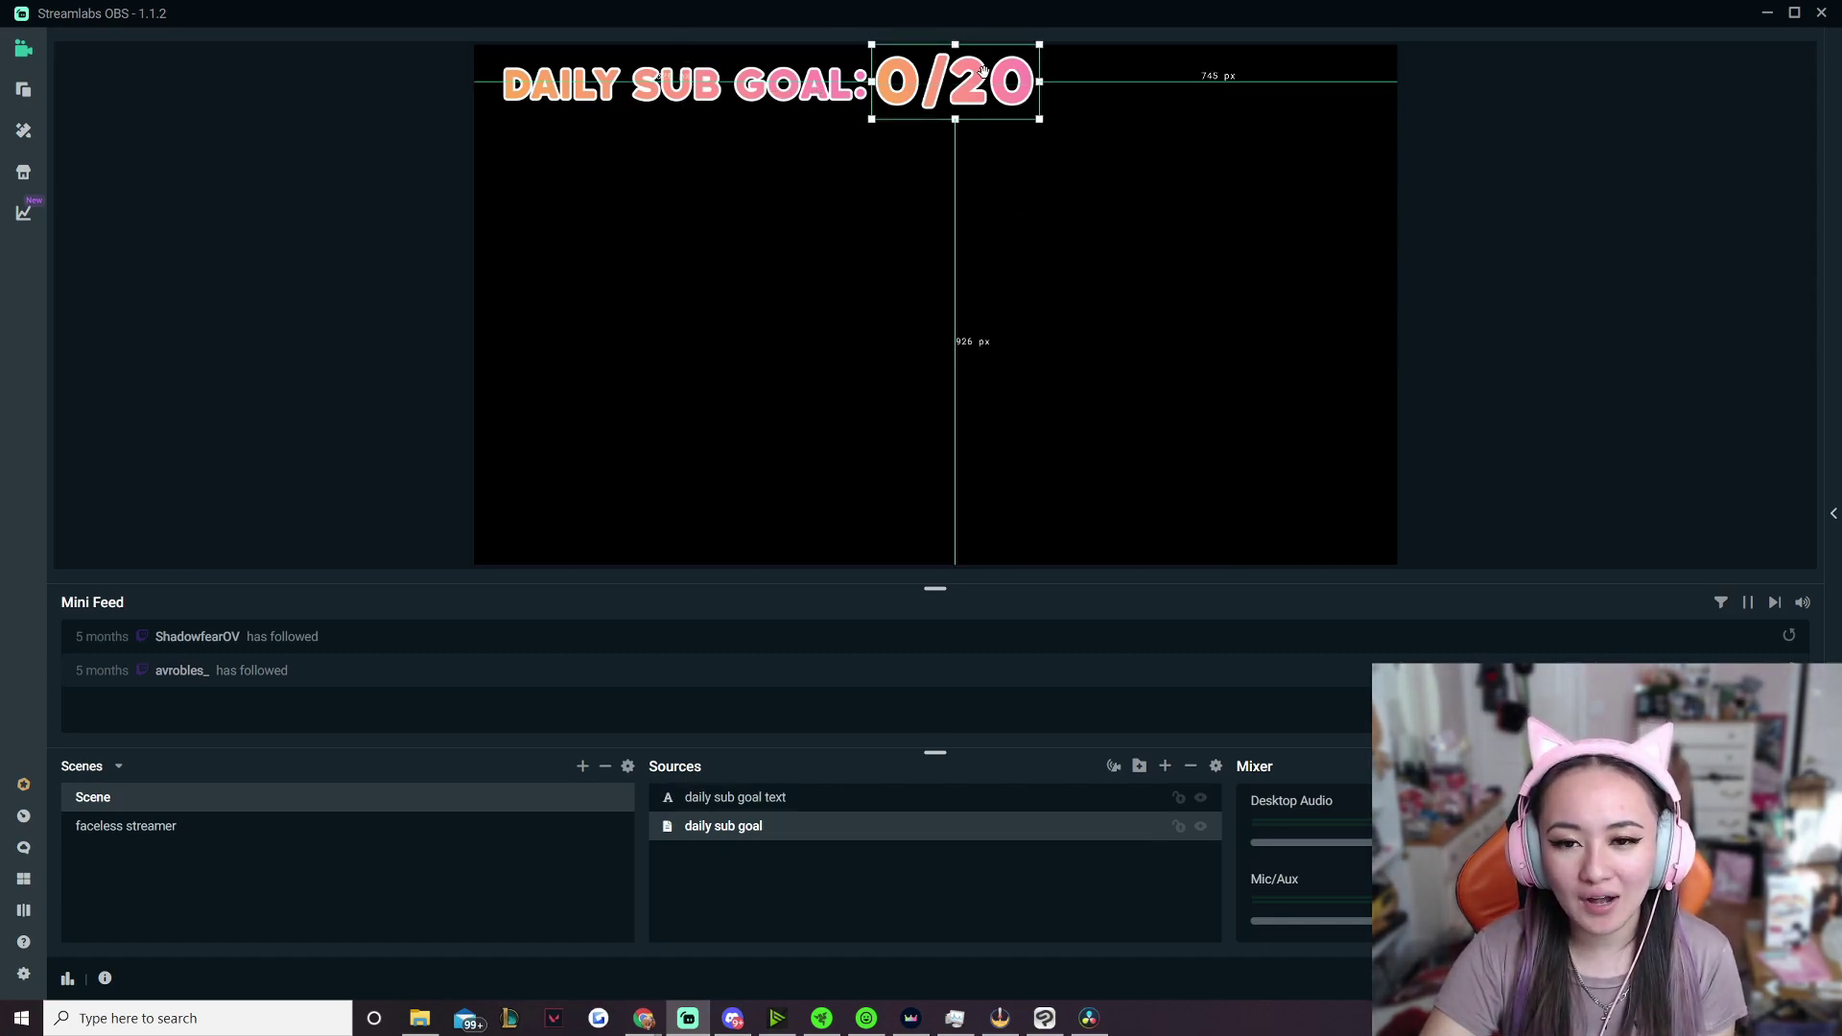
{"action": "double_click", "coordinate": [771, 826]}
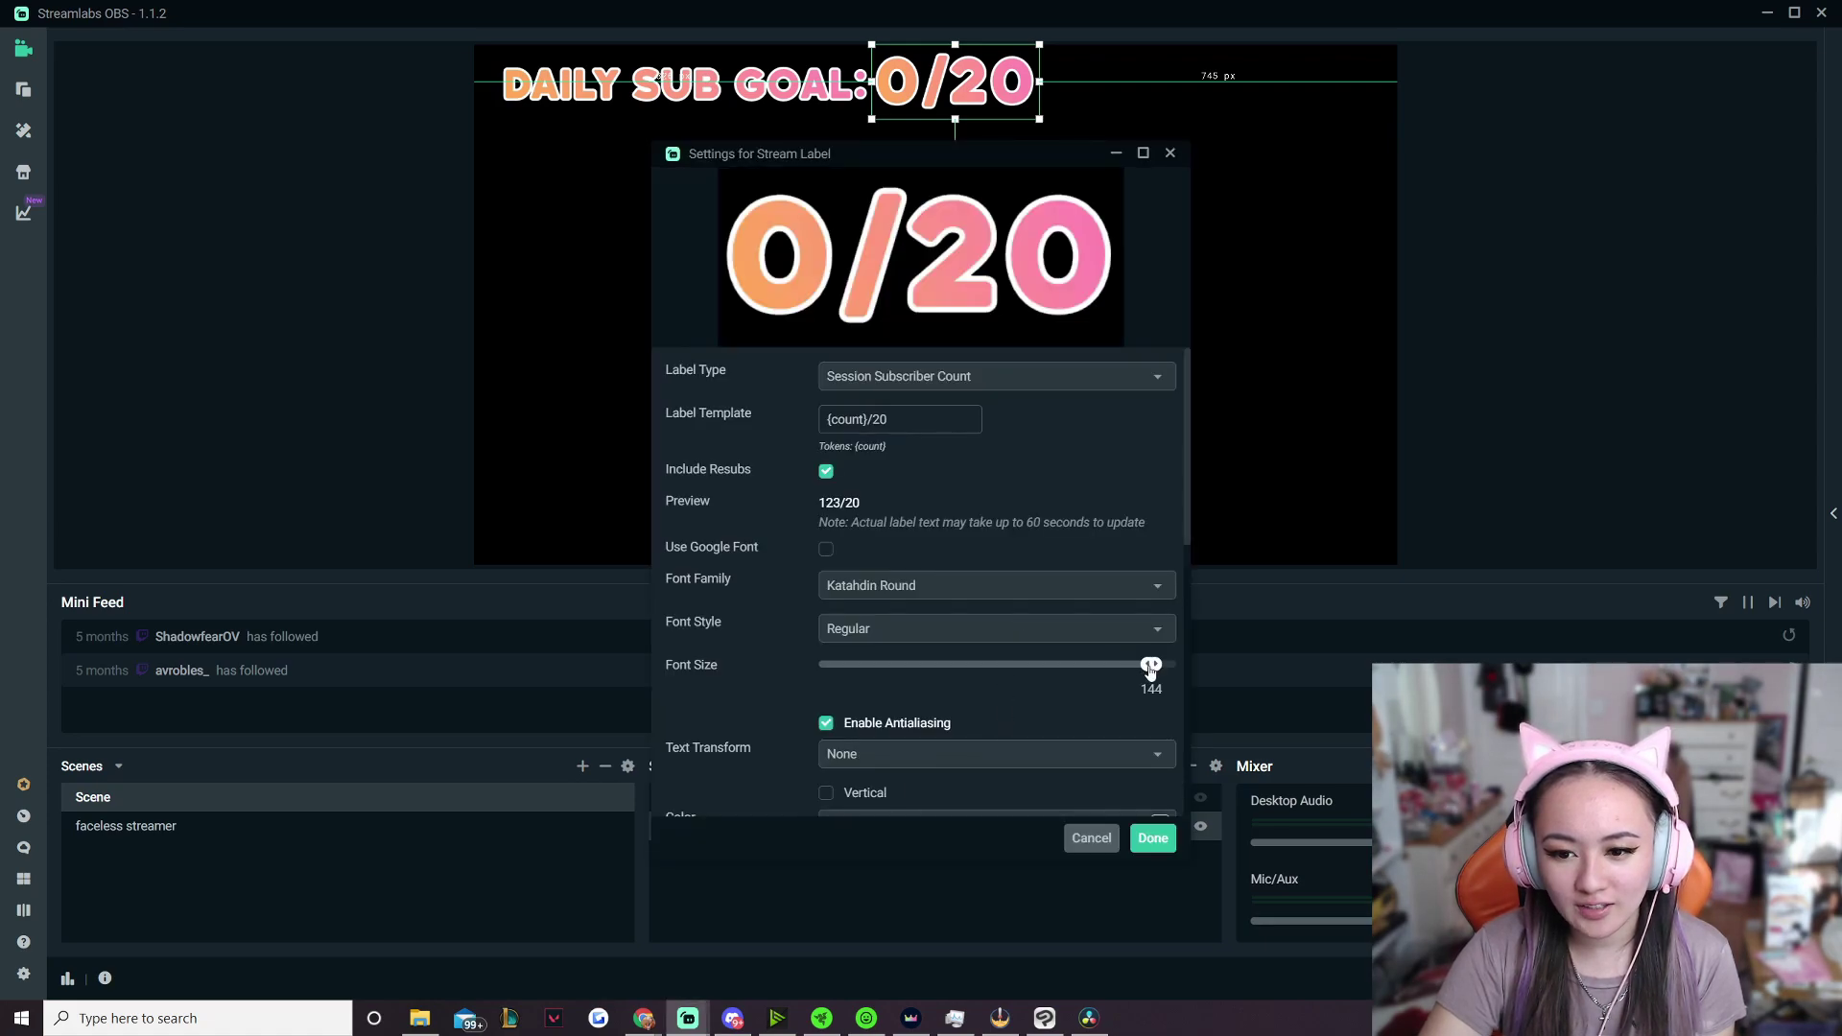
{"action": "key", "text": "Escape"}
{"action": "left_click", "coordinate": [1596, 293]}
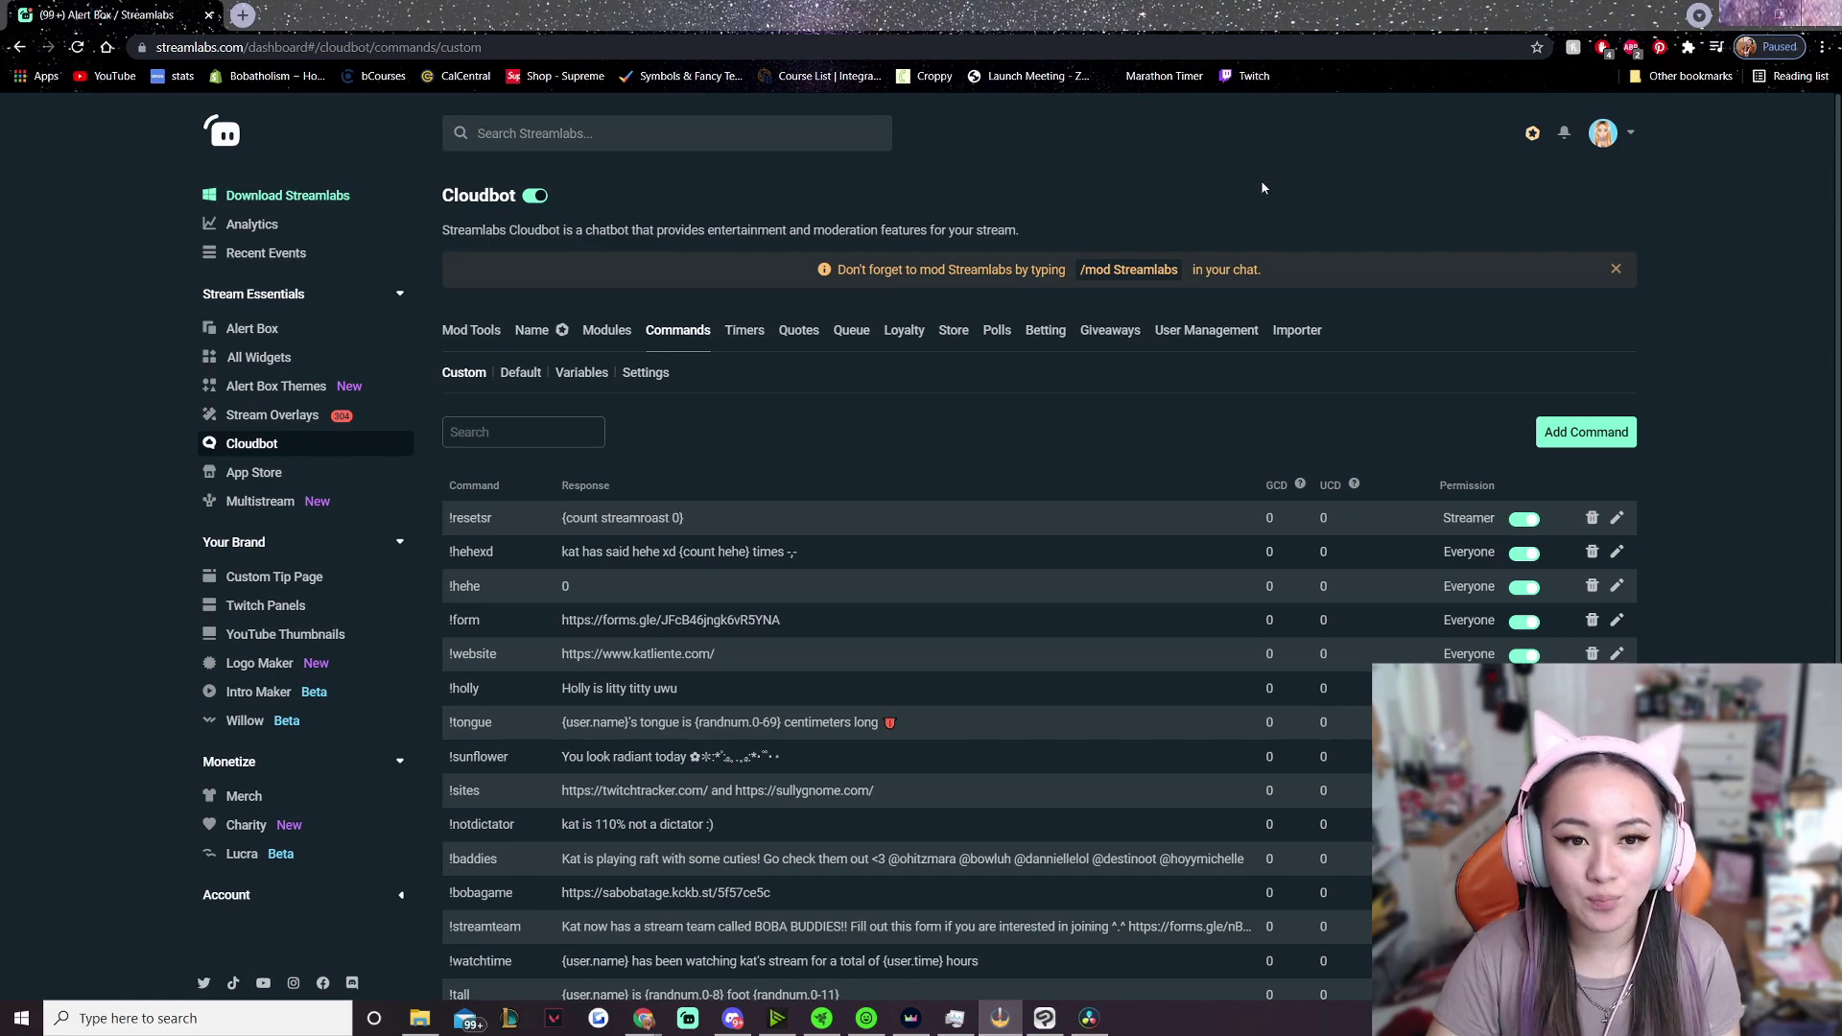
Switch to the Streamlabs dashboard in the browser, search for "stream label", open the Stream Labels page, and dismiss its introduction
{"action": "key", "text": "/"}
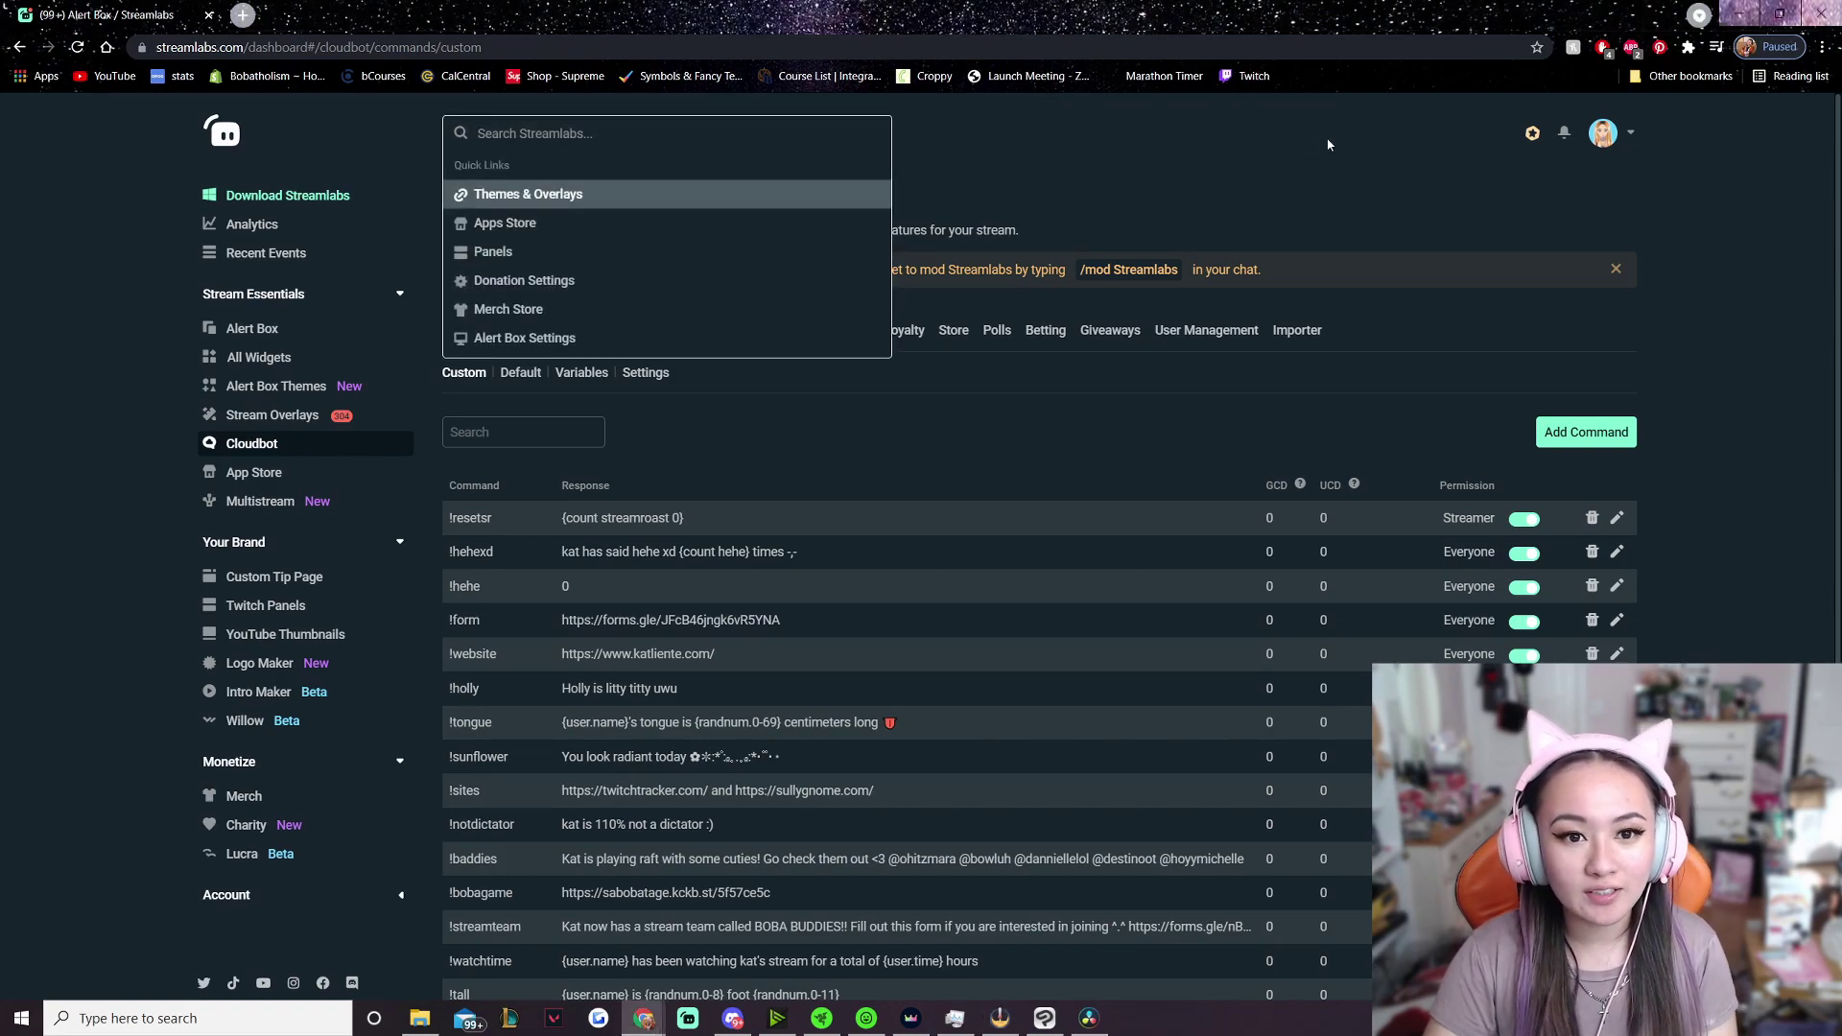
{"action": "type", "text": "stream label"}
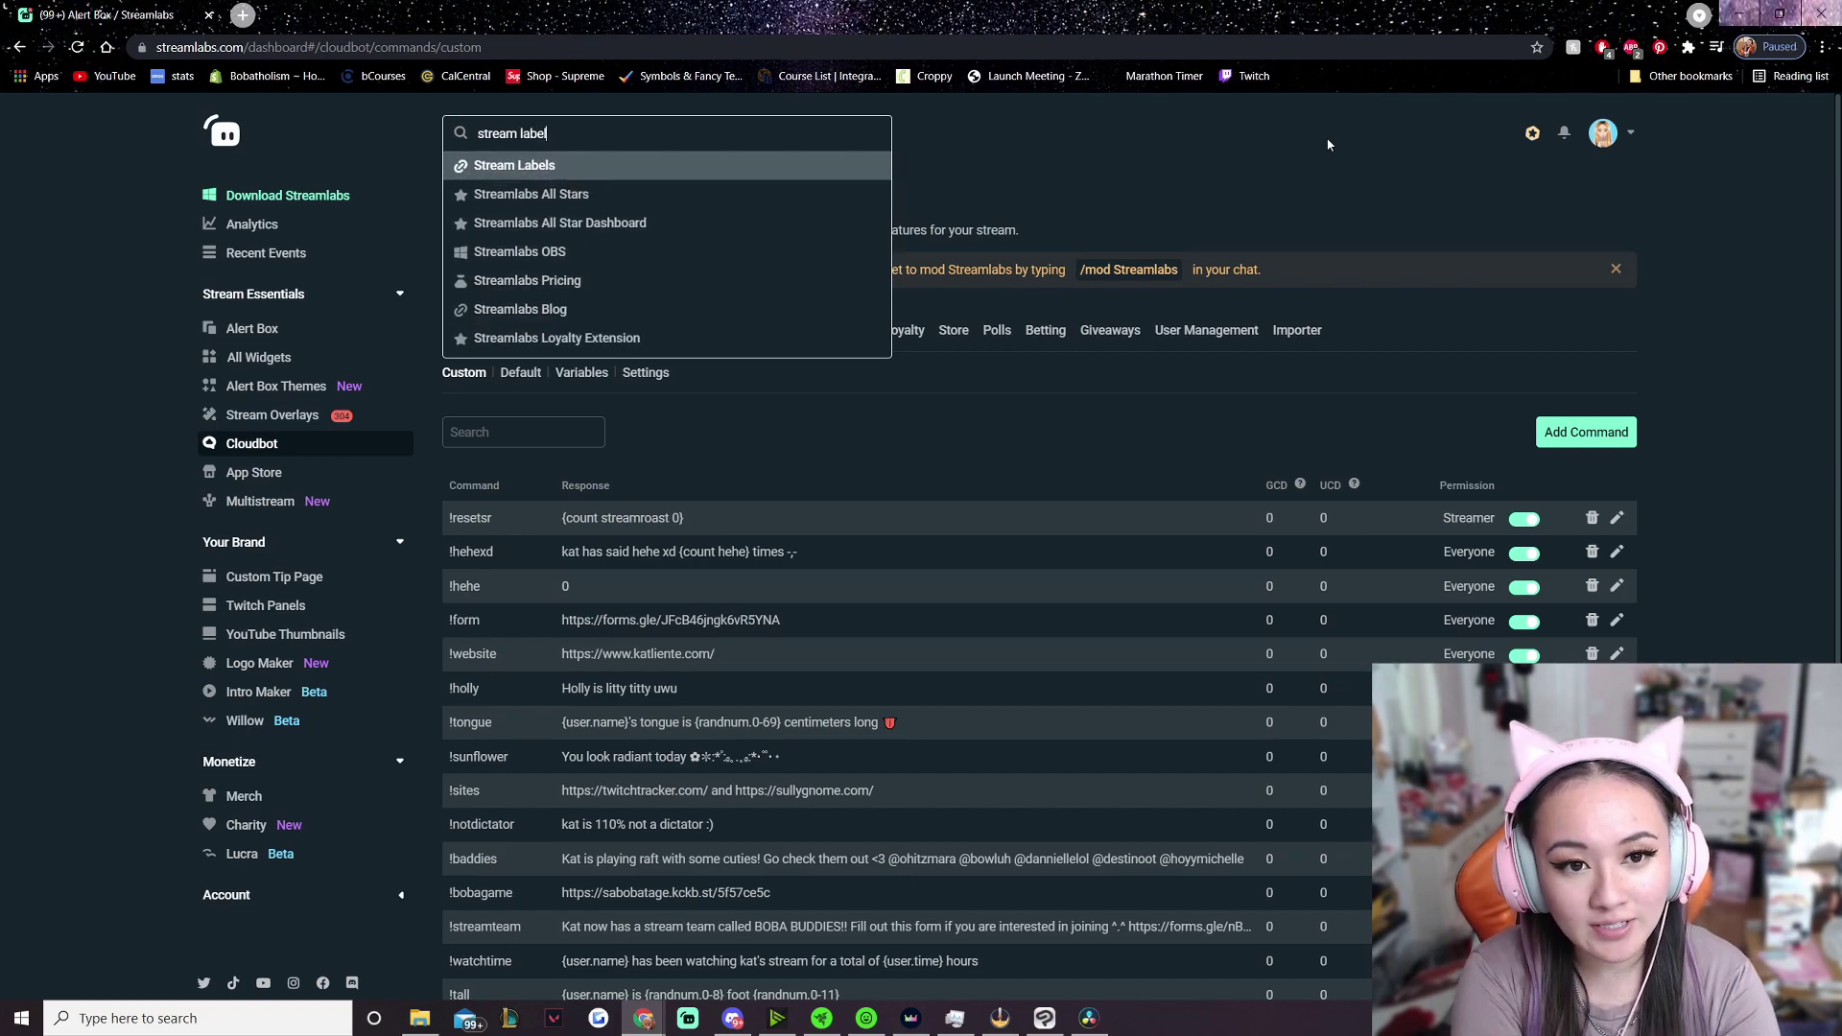
{"action": "key", "text": "Return"}
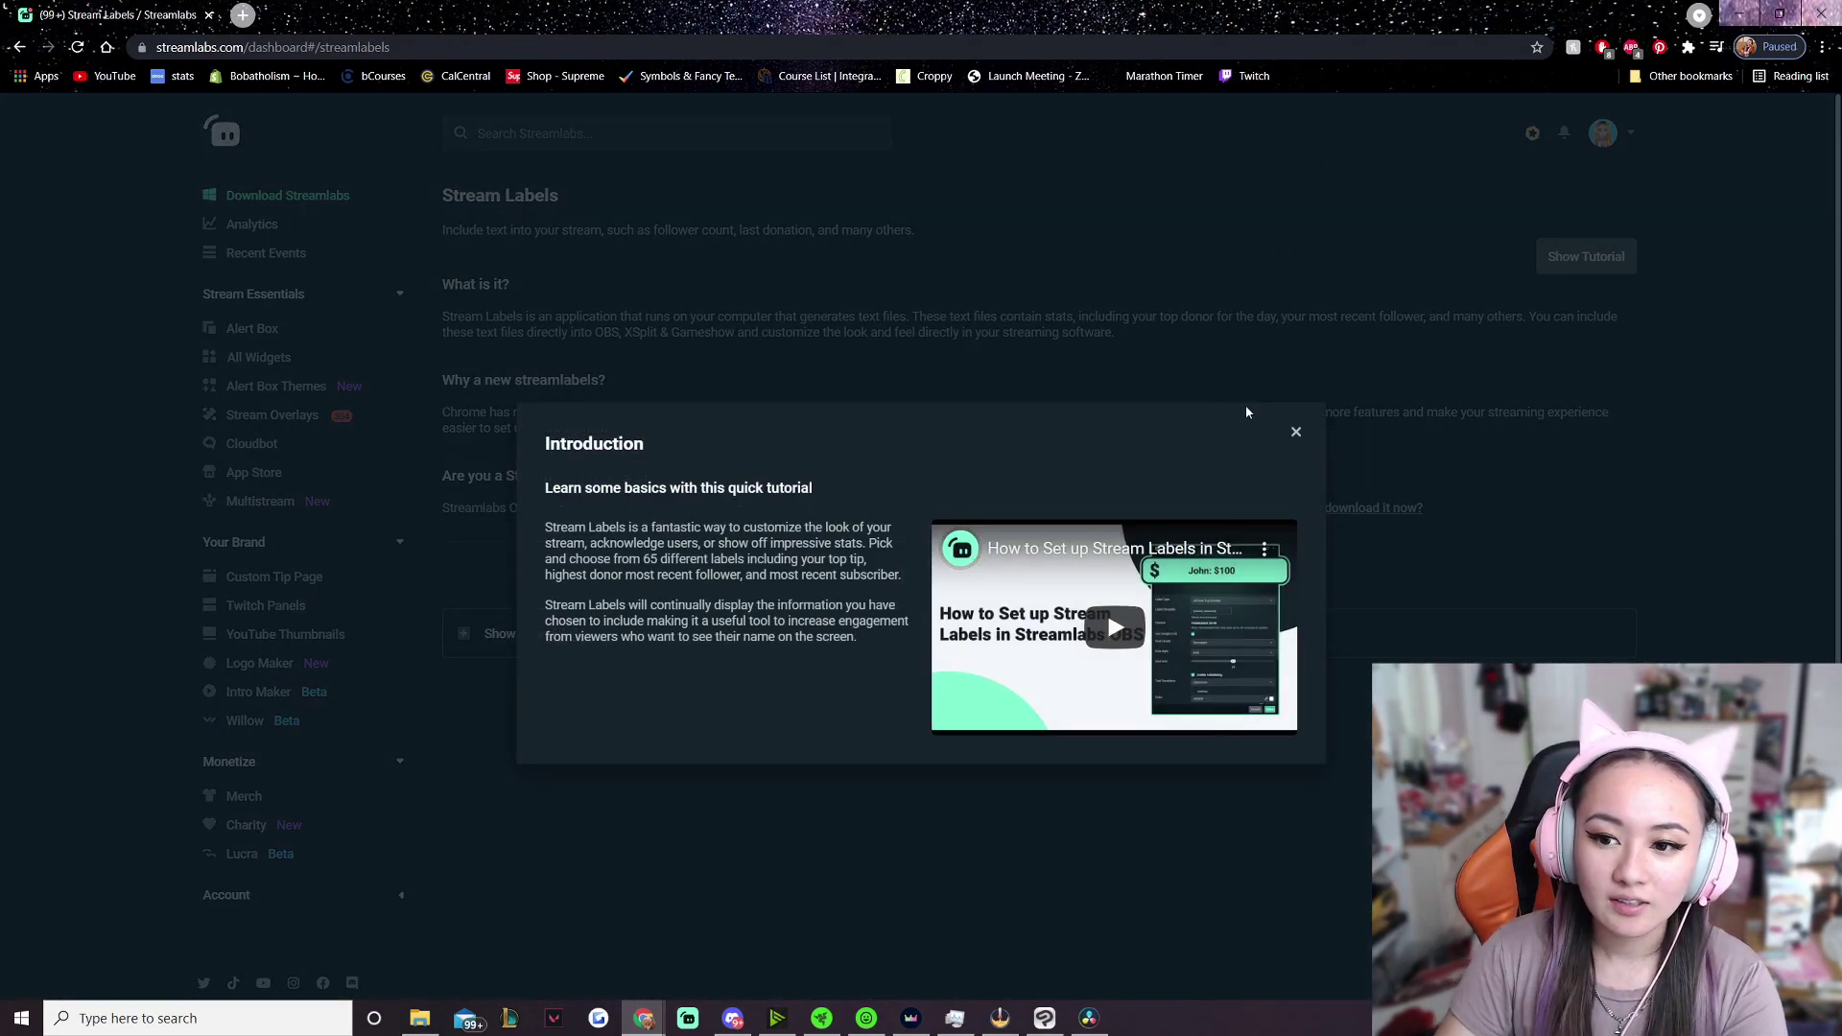
{"action": "left_click", "coordinate": [1296, 433]}
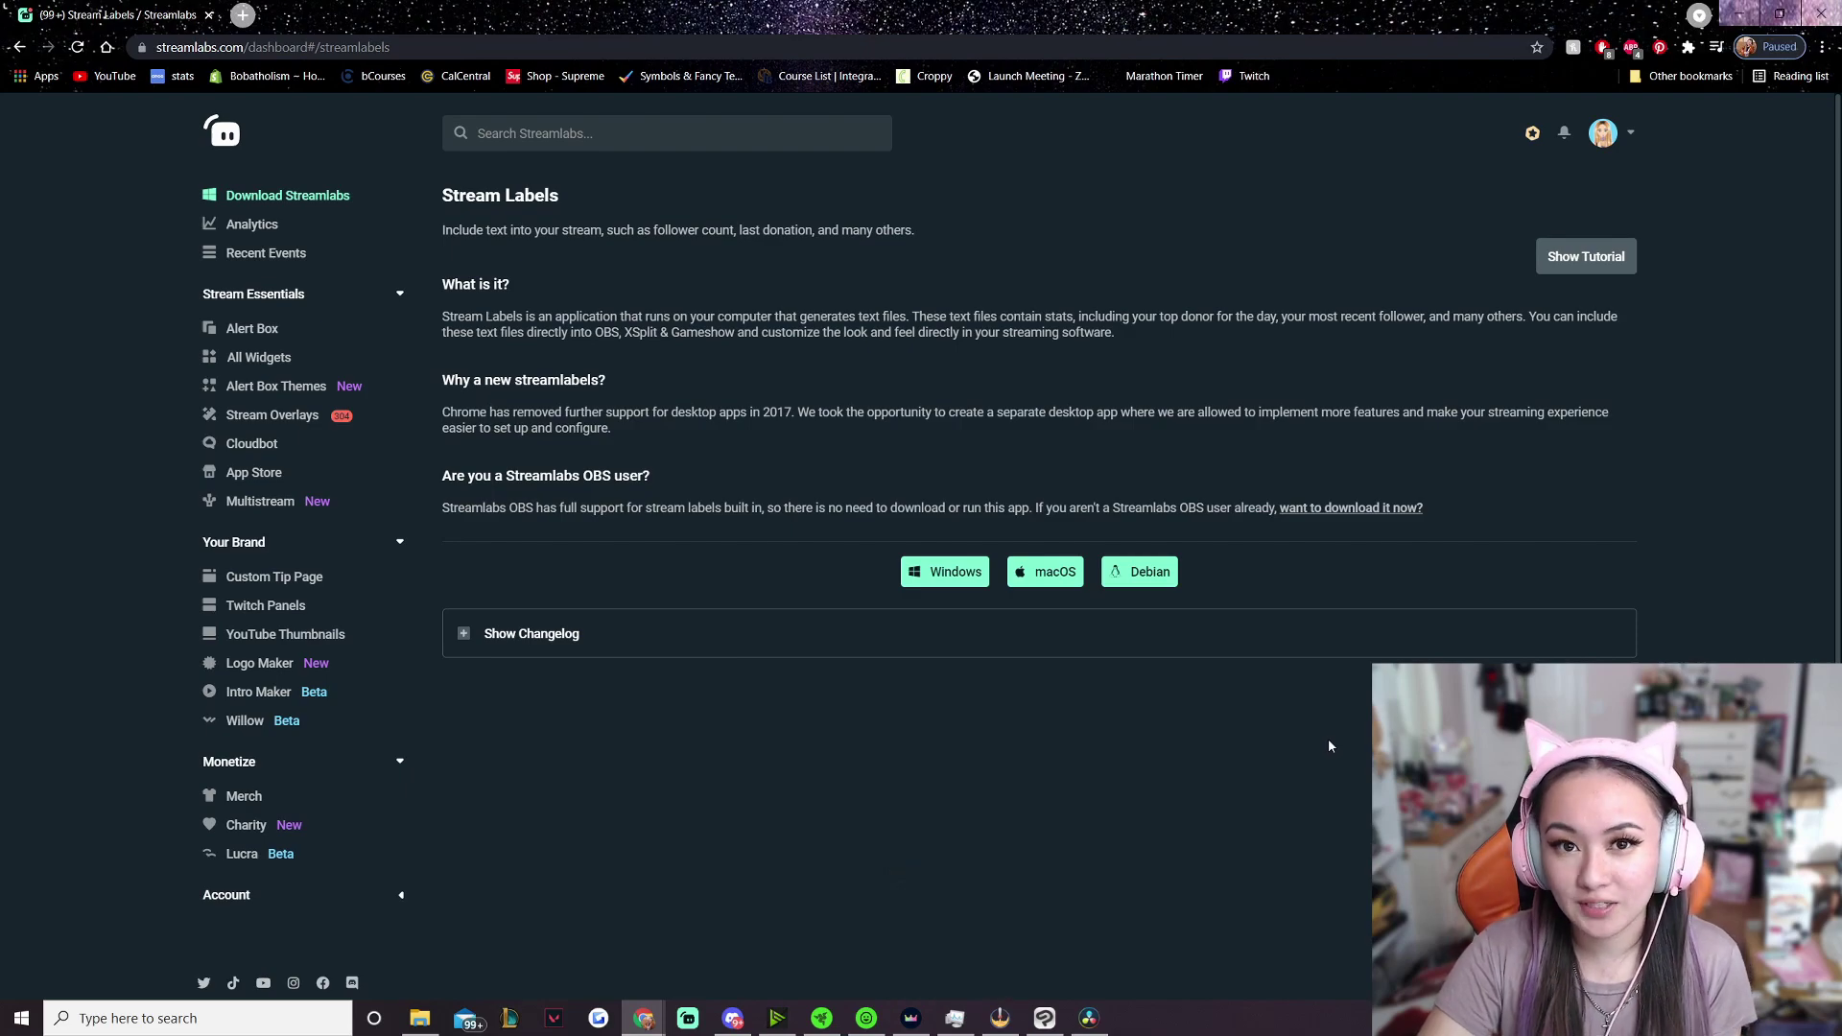
Examine the Streamlabs stream labels desktop app's window and return to the browser dashboard
{"action": "left_click_drag", "start_coordinate": [1009, 211], "coordinate": [1028, 233]}
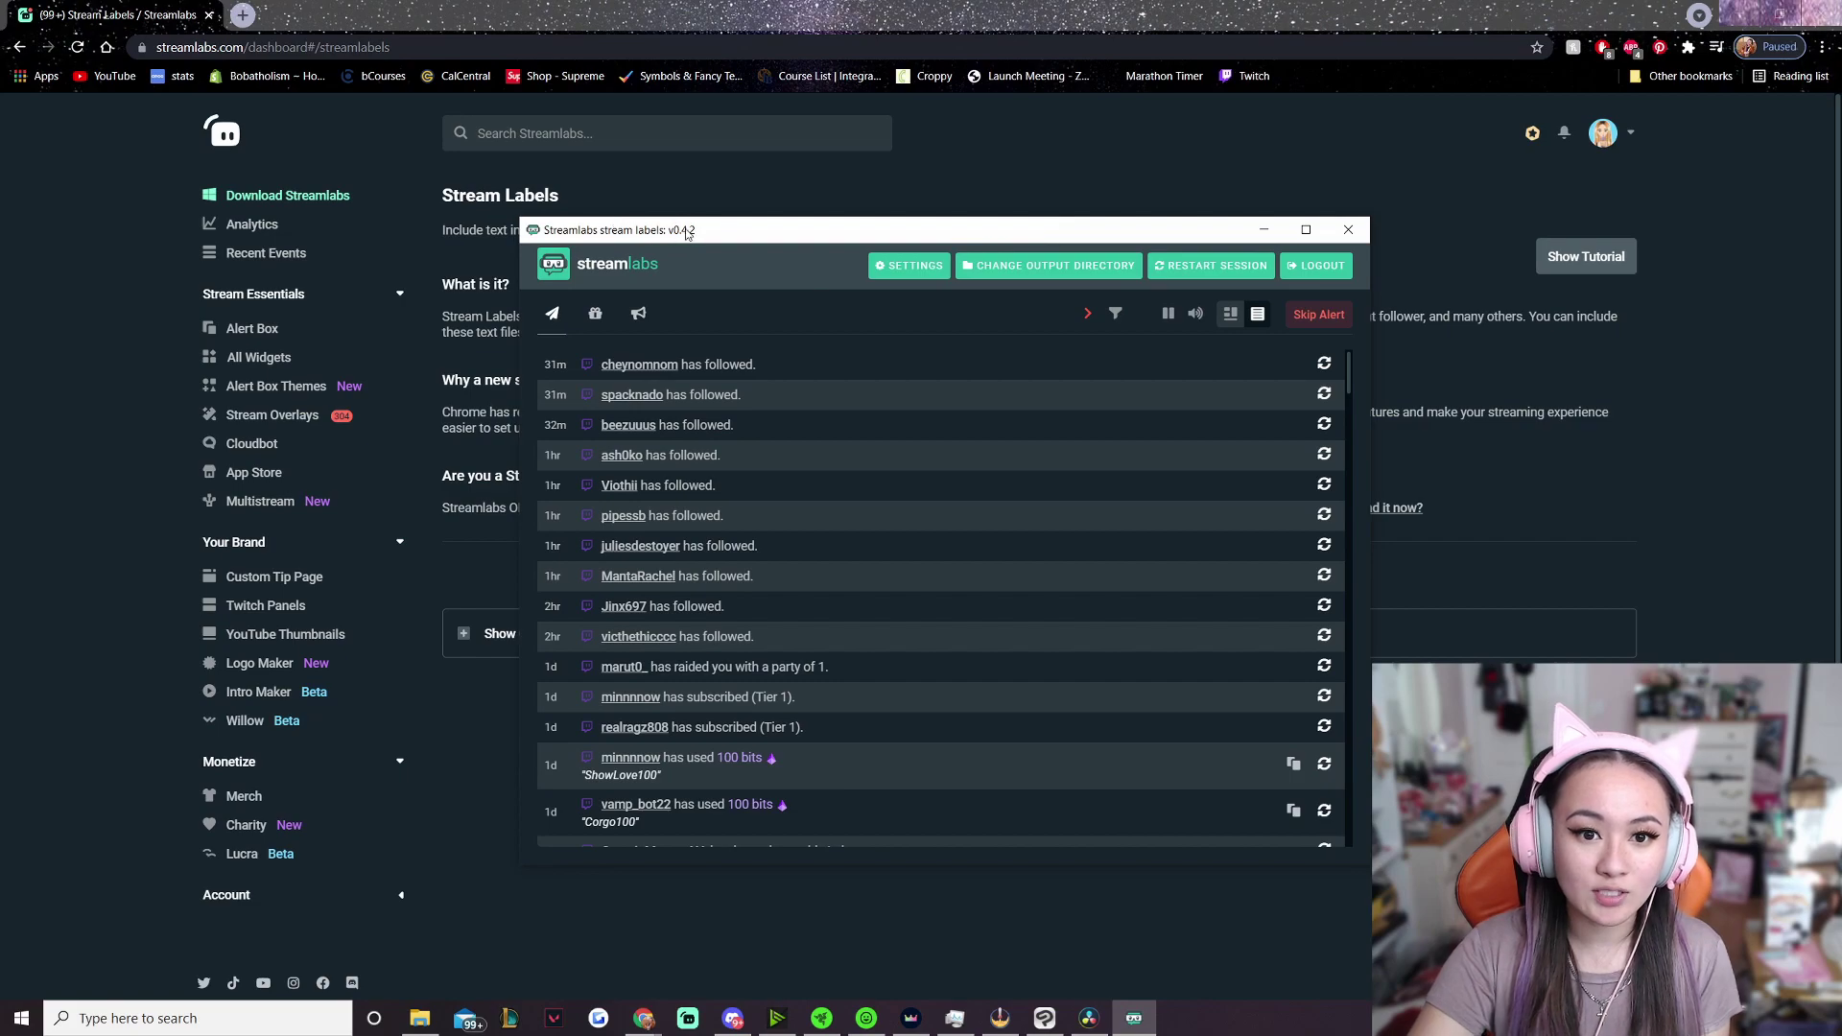
{"action": "mouse_move", "coordinate": [790, 223]}
{"action": "left_mouse_down"}
{"action": "mouse_move", "coordinate": [830, 213]}
{"action": "mouse_move", "coordinate": [799, 221]}
{"action": "left_mouse_up"}
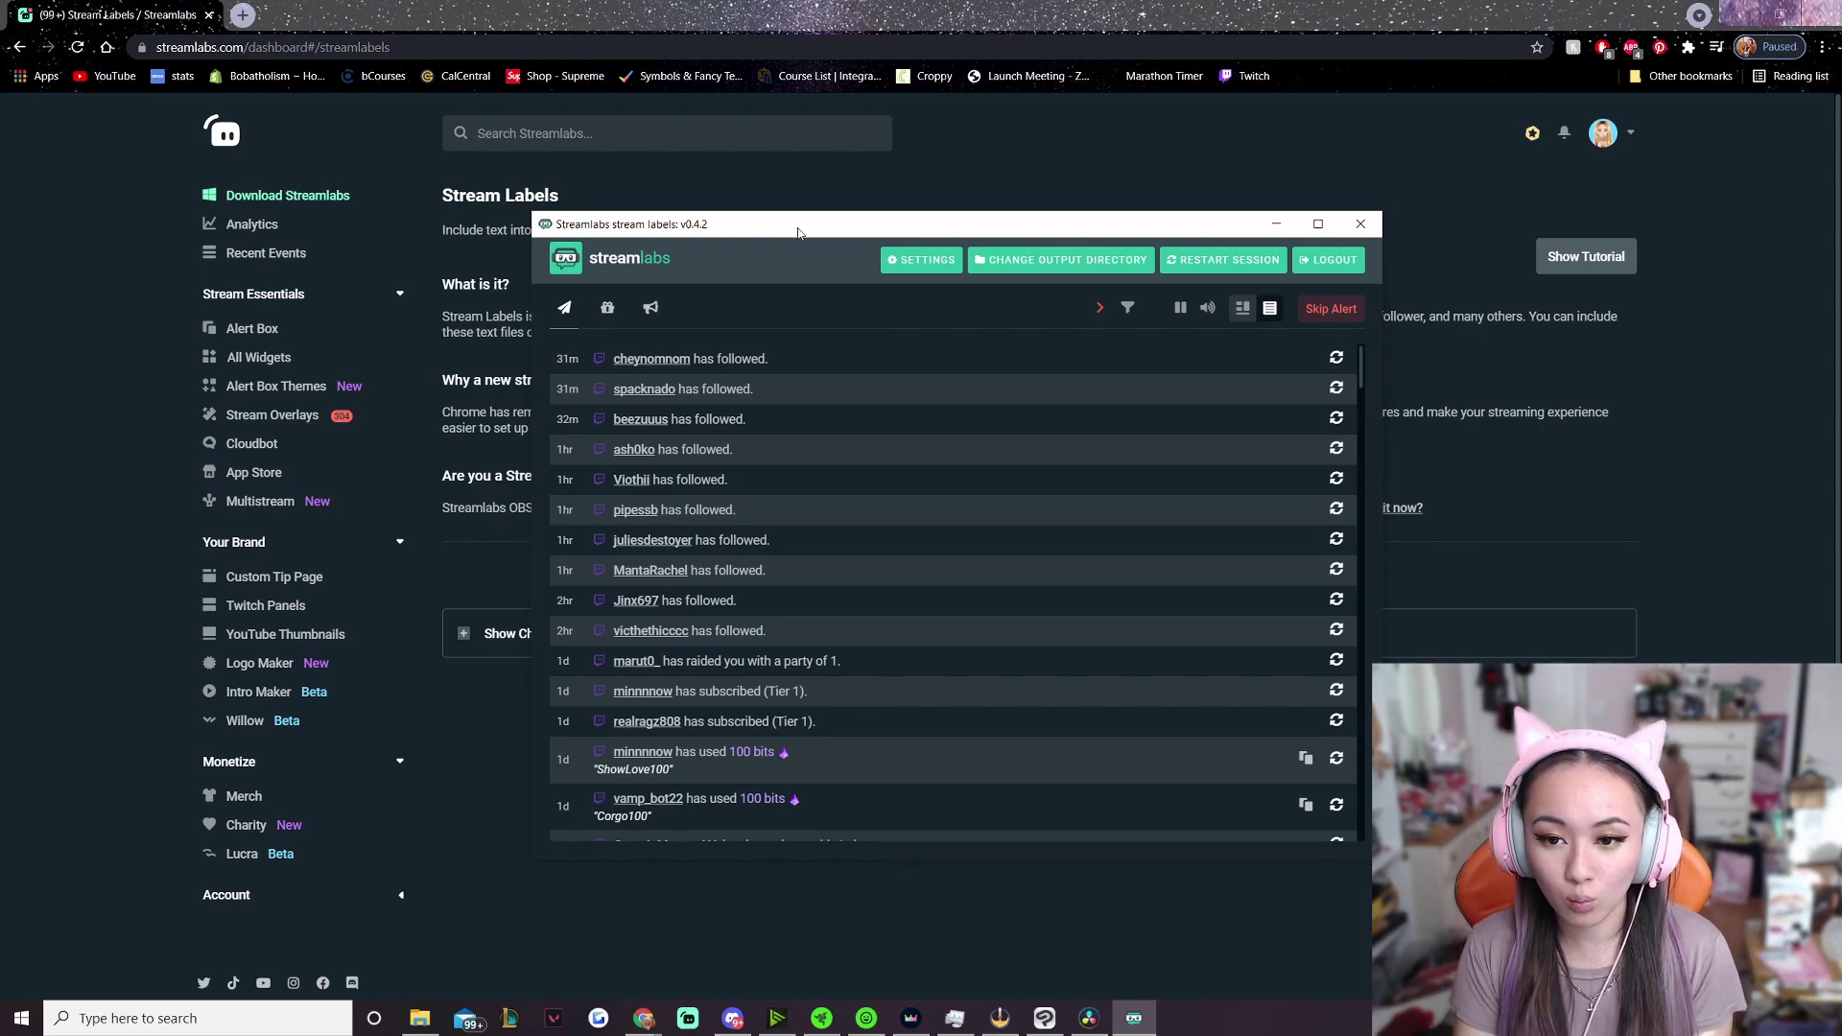
{"action": "left_click_drag", "start_coordinate": [835, 224], "coordinate": [841, 228]}
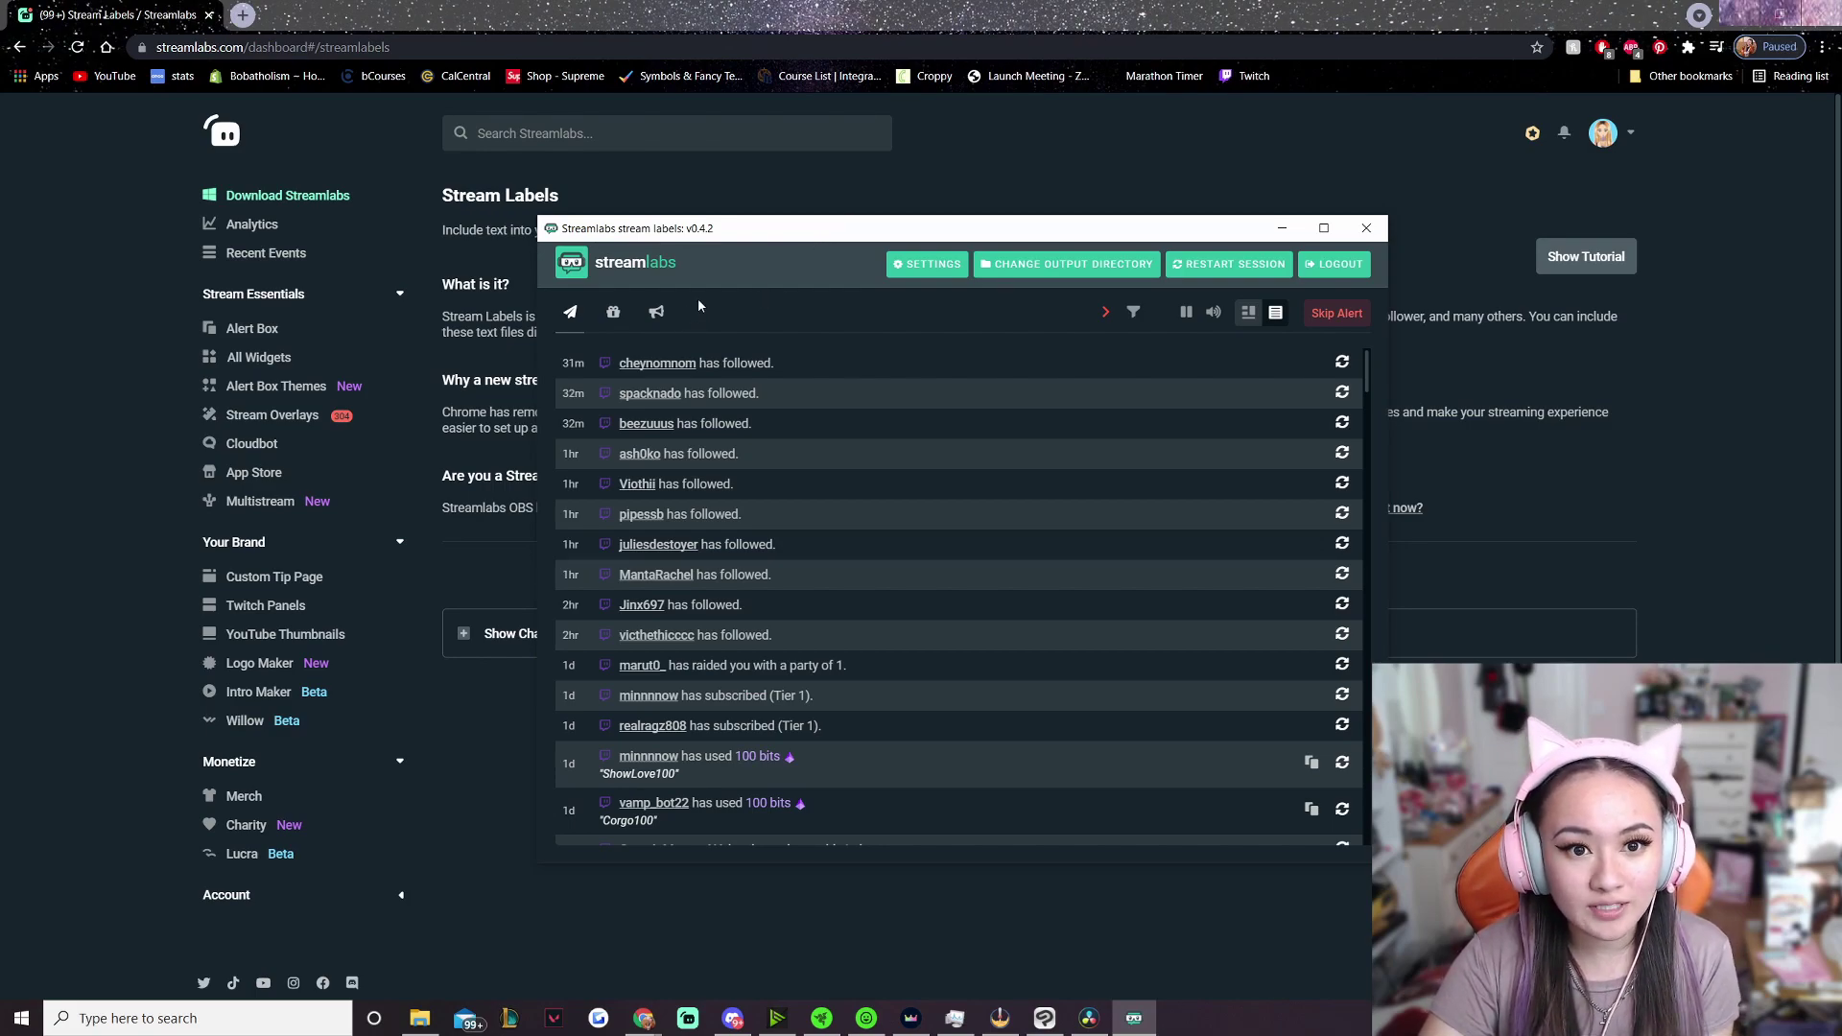
{"action": "left_click", "coordinate": [1146, 174]}
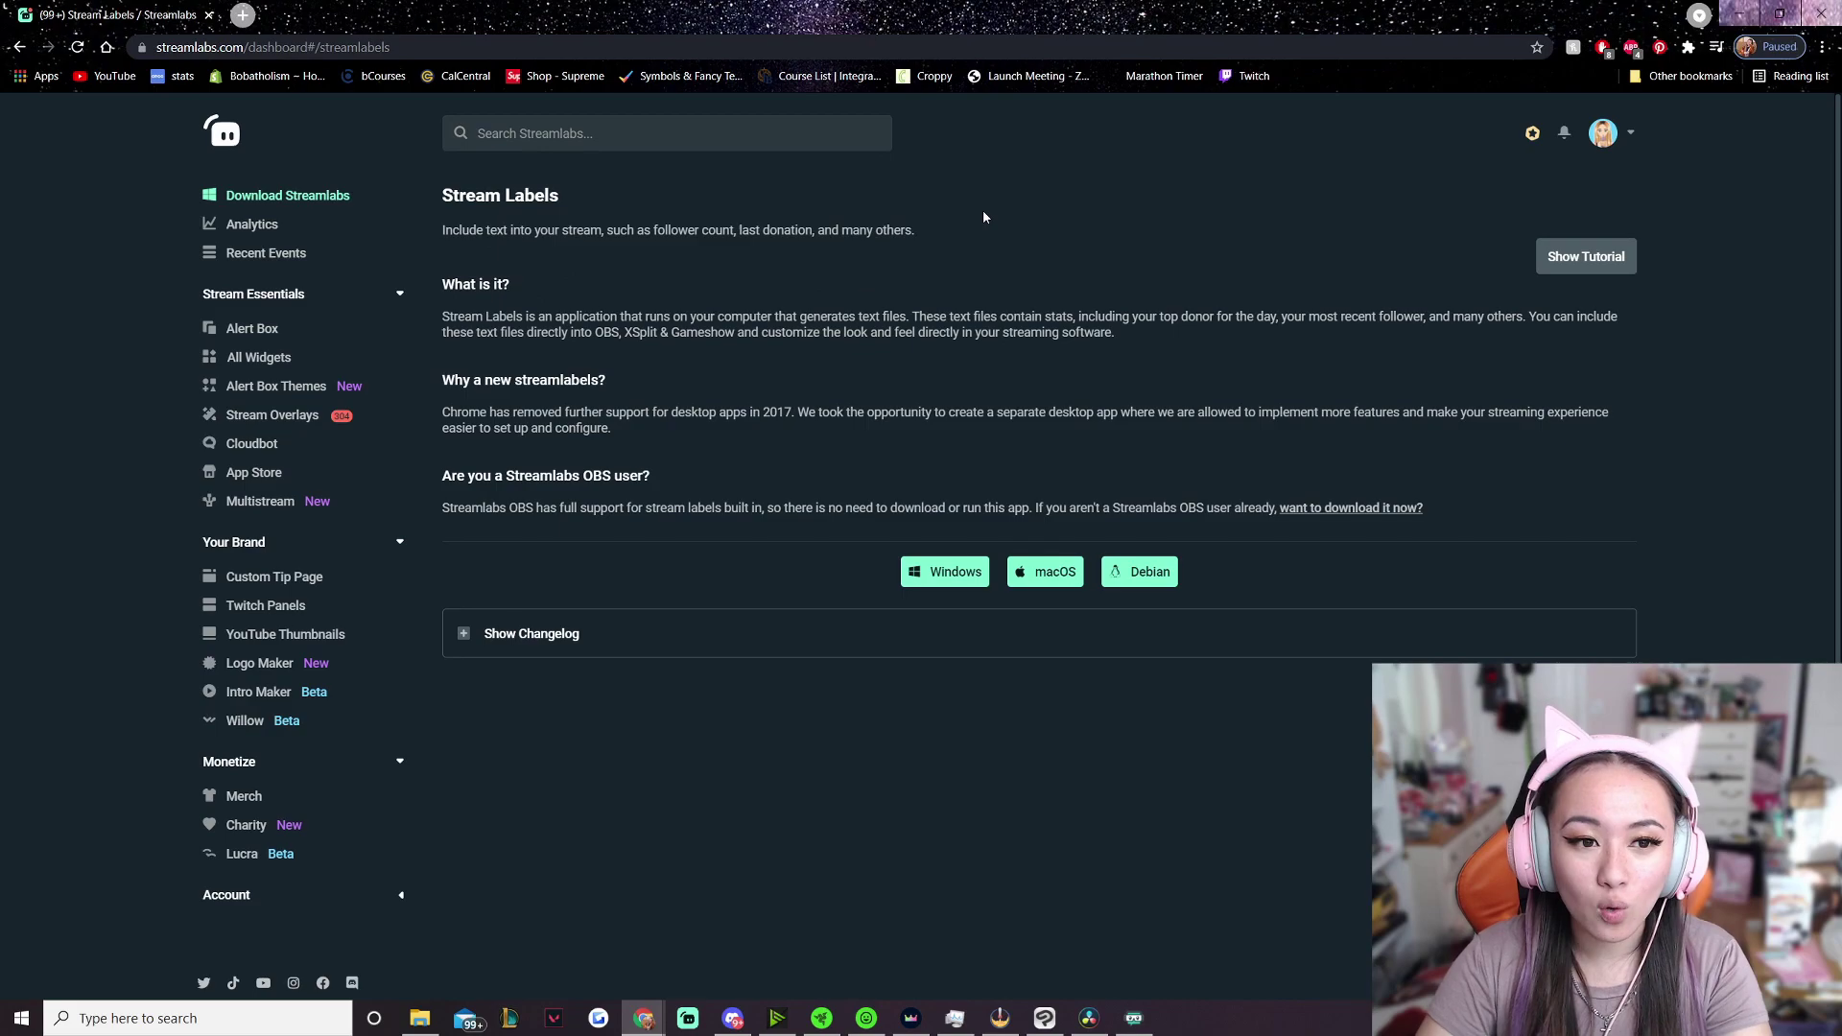
Open the Alert Box general settings and check the "Reset Stream Labels session automatically" option
{"action": "left_click", "coordinate": [281, 336]}
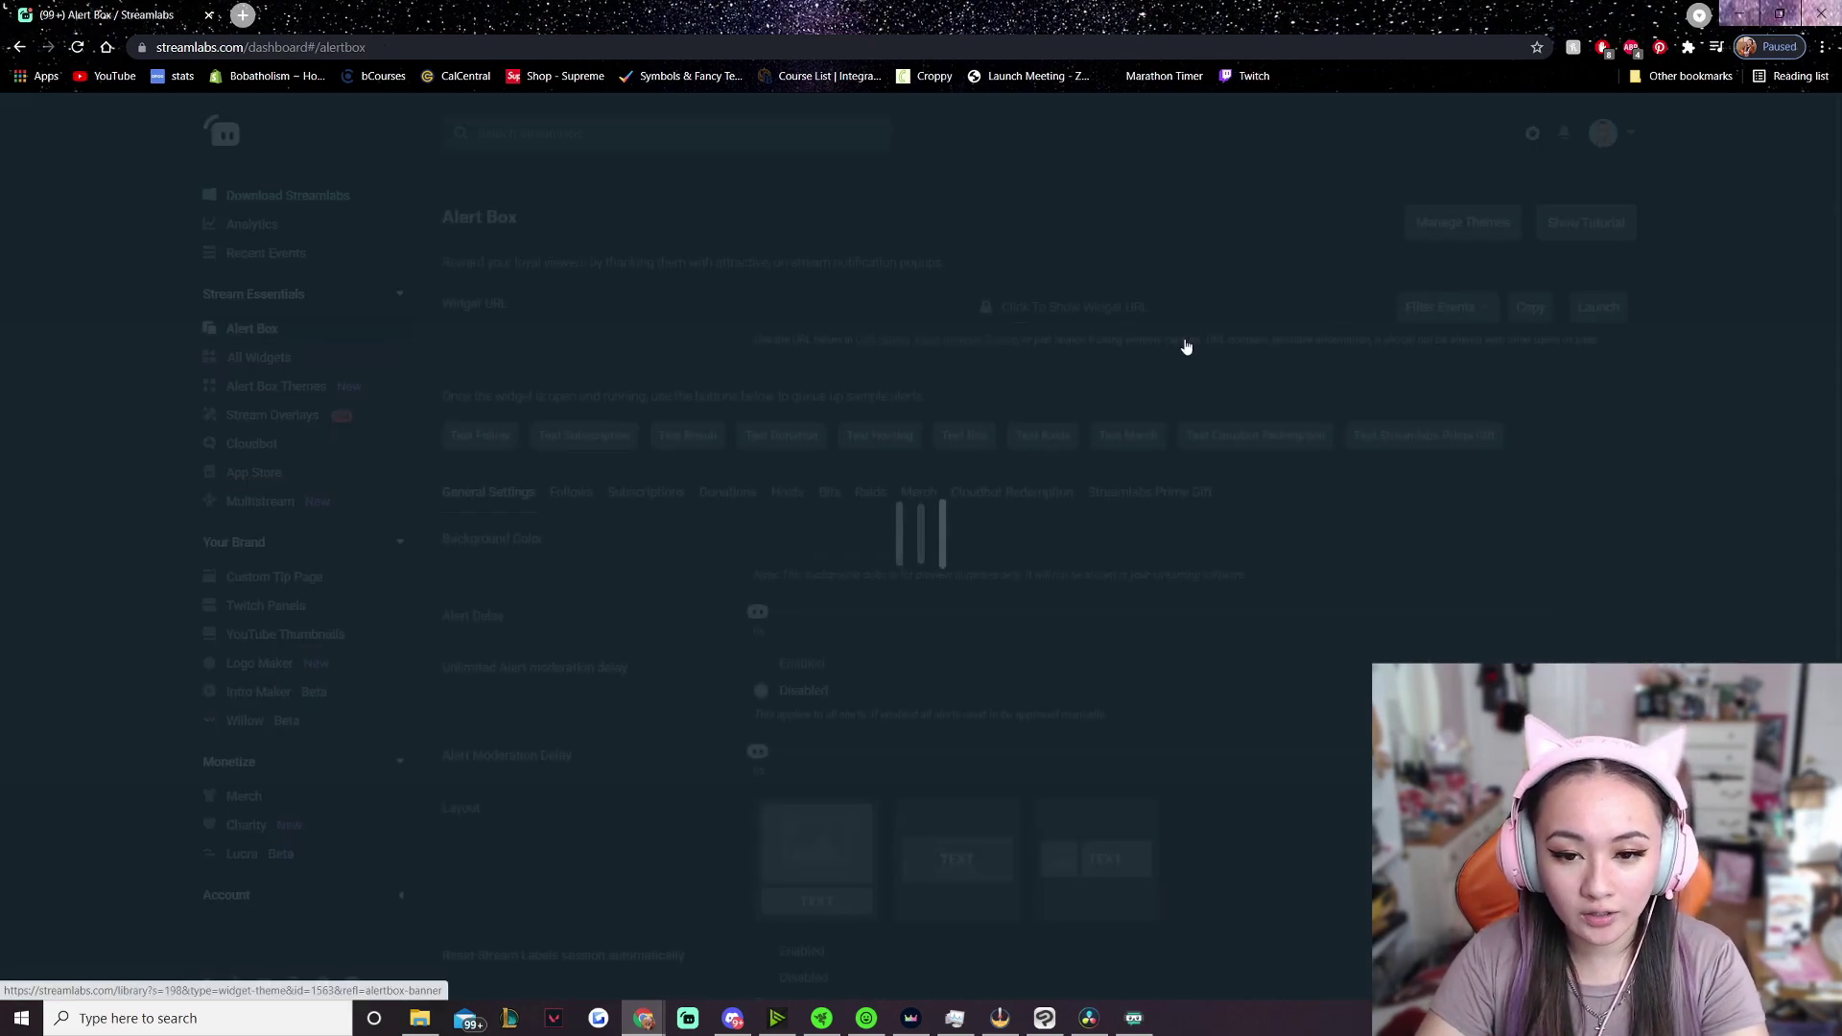
{"action": "scroll", "coordinate": [683, 570], "scroll_direction": "down", "scroll_amount": 6}
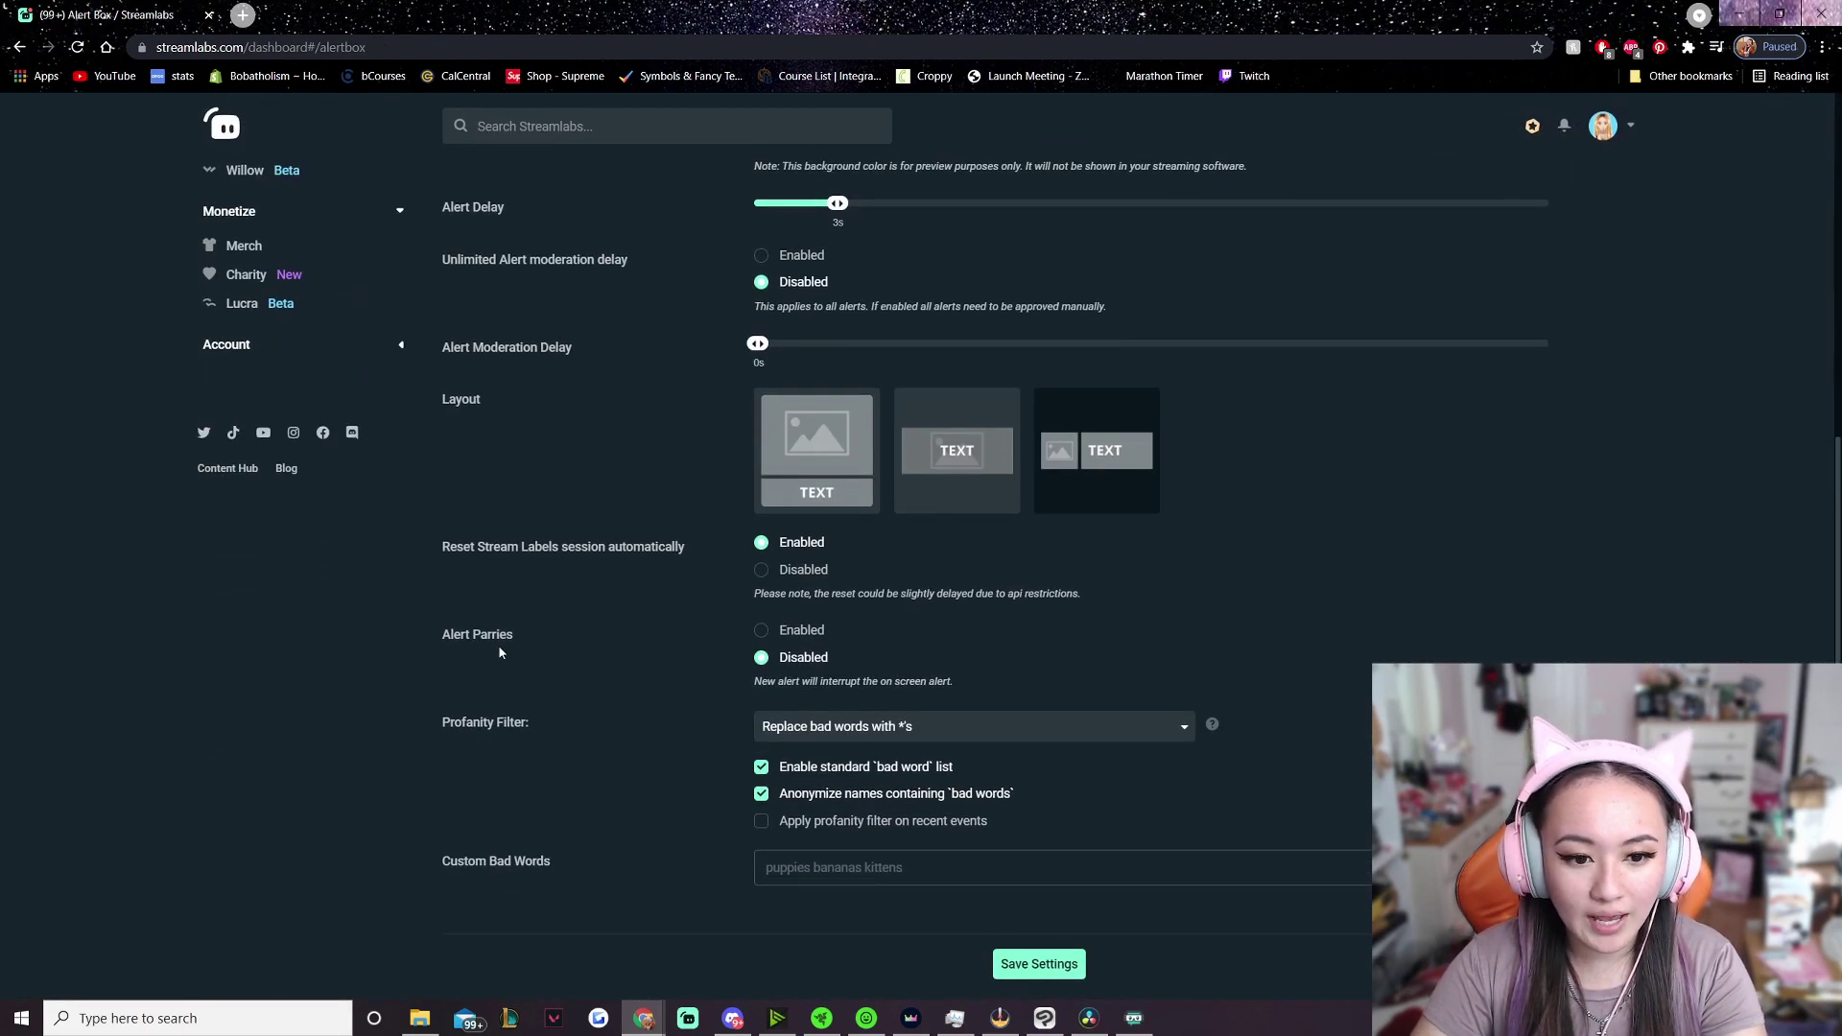
{"action": "left_click_drag", "start_coordinate": [436, 545], "coordinate": [680, 547]}
{"action": "left_click", "coordinate": [611, 565]}
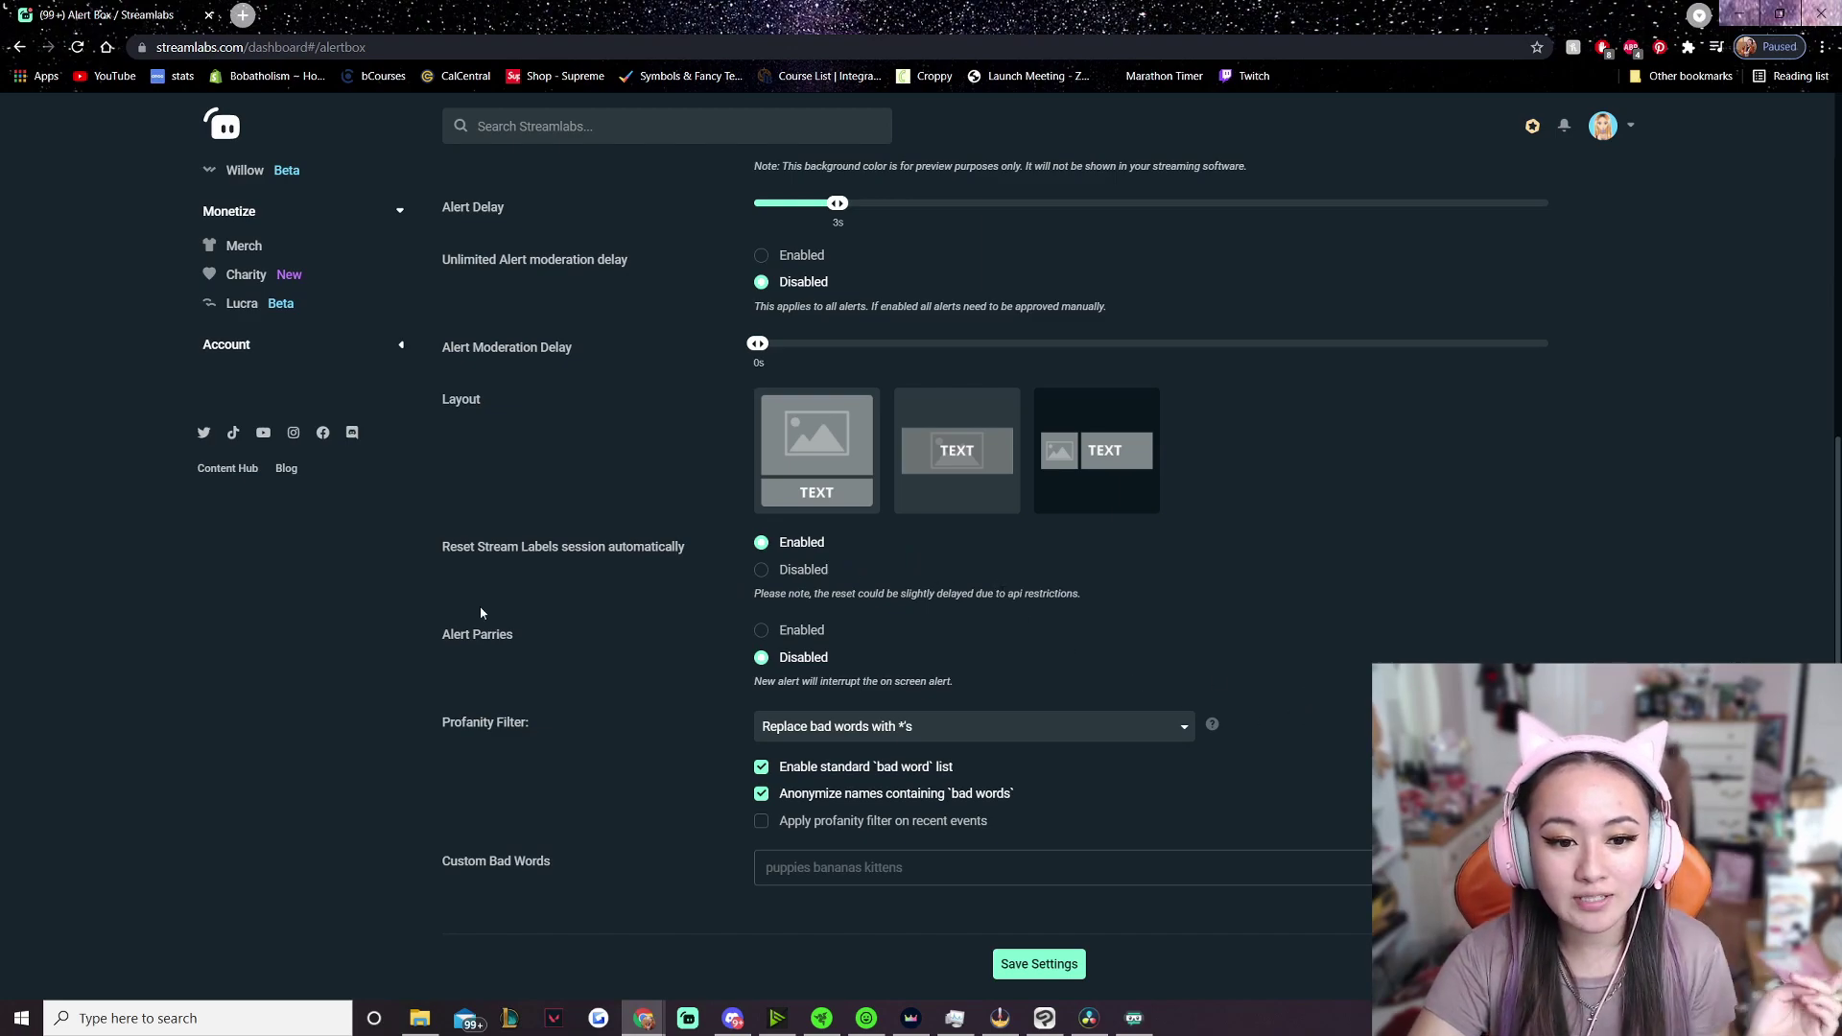
{"action": "left_click_drag", "start_coordinate": [443, 559], "coordinate": [678, 556]}
{"action": "left_click", "coordinate": [679, 555]}
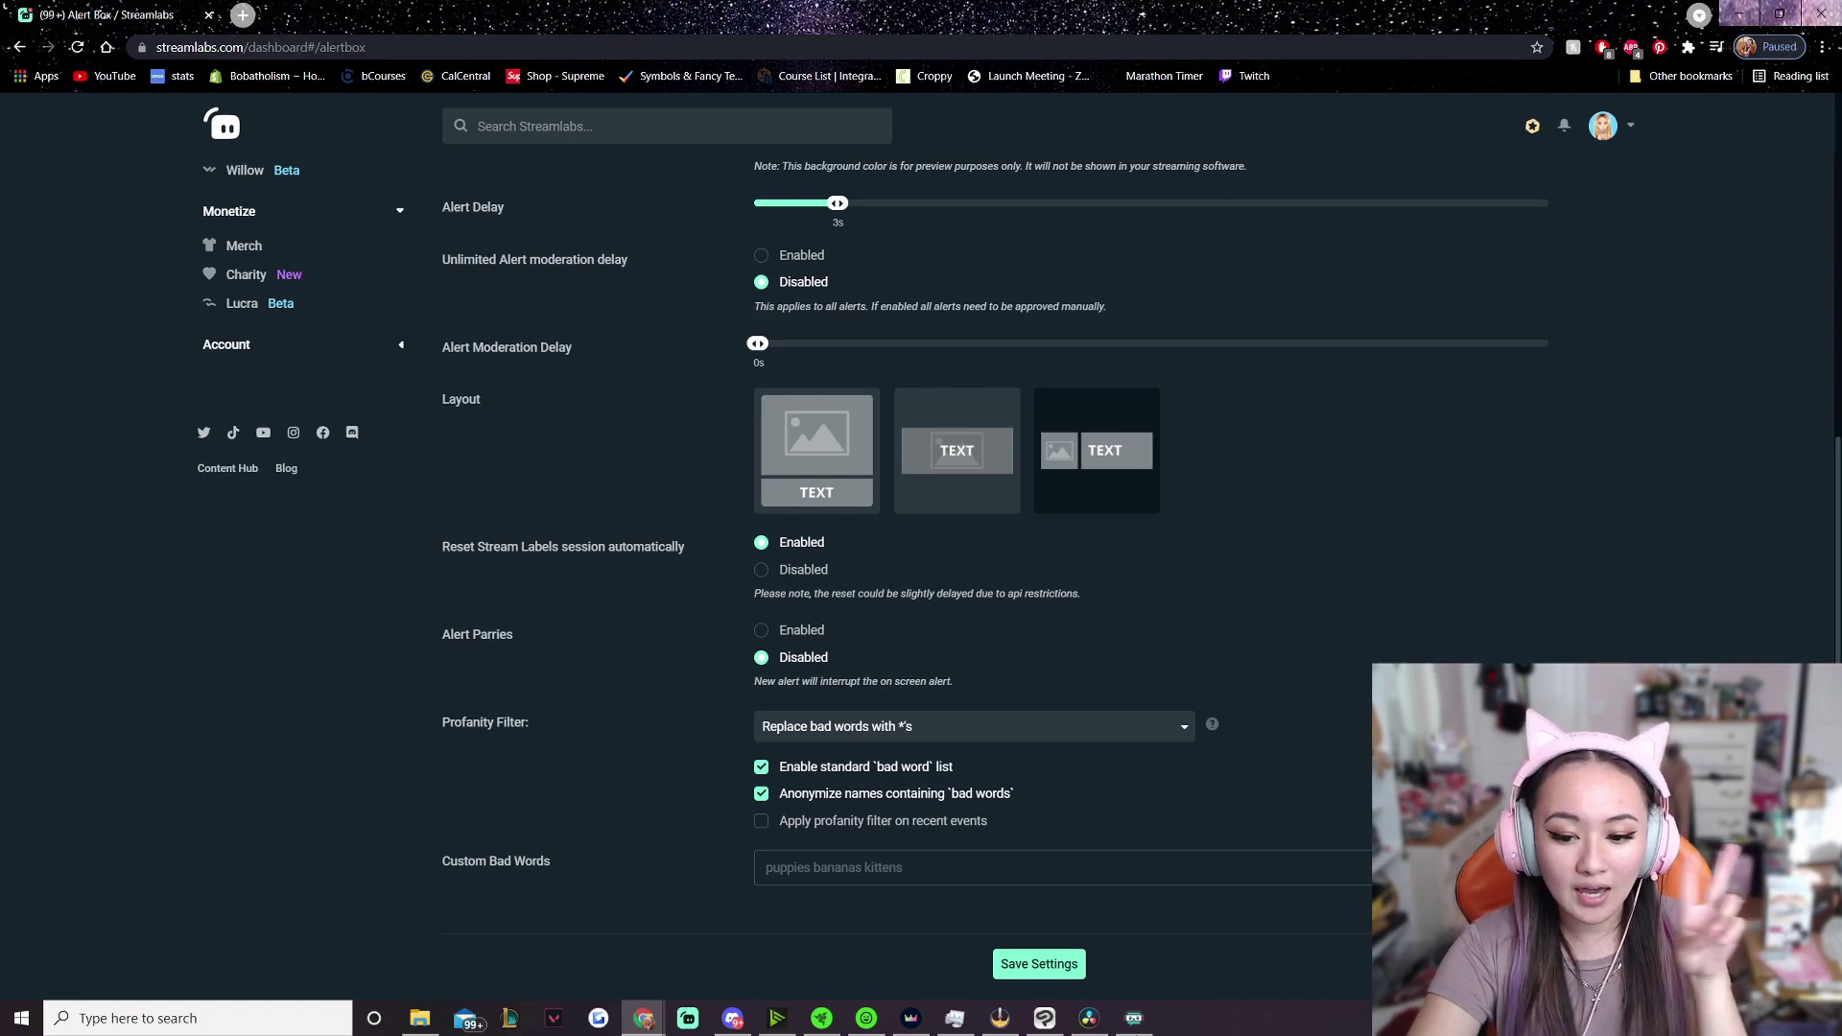
Switch to the Streamlabs stream labels desktop app, open its settings, and select the Session Subscriber Count label
{"action": "left_click", "coordinate": [1134, 1018]}
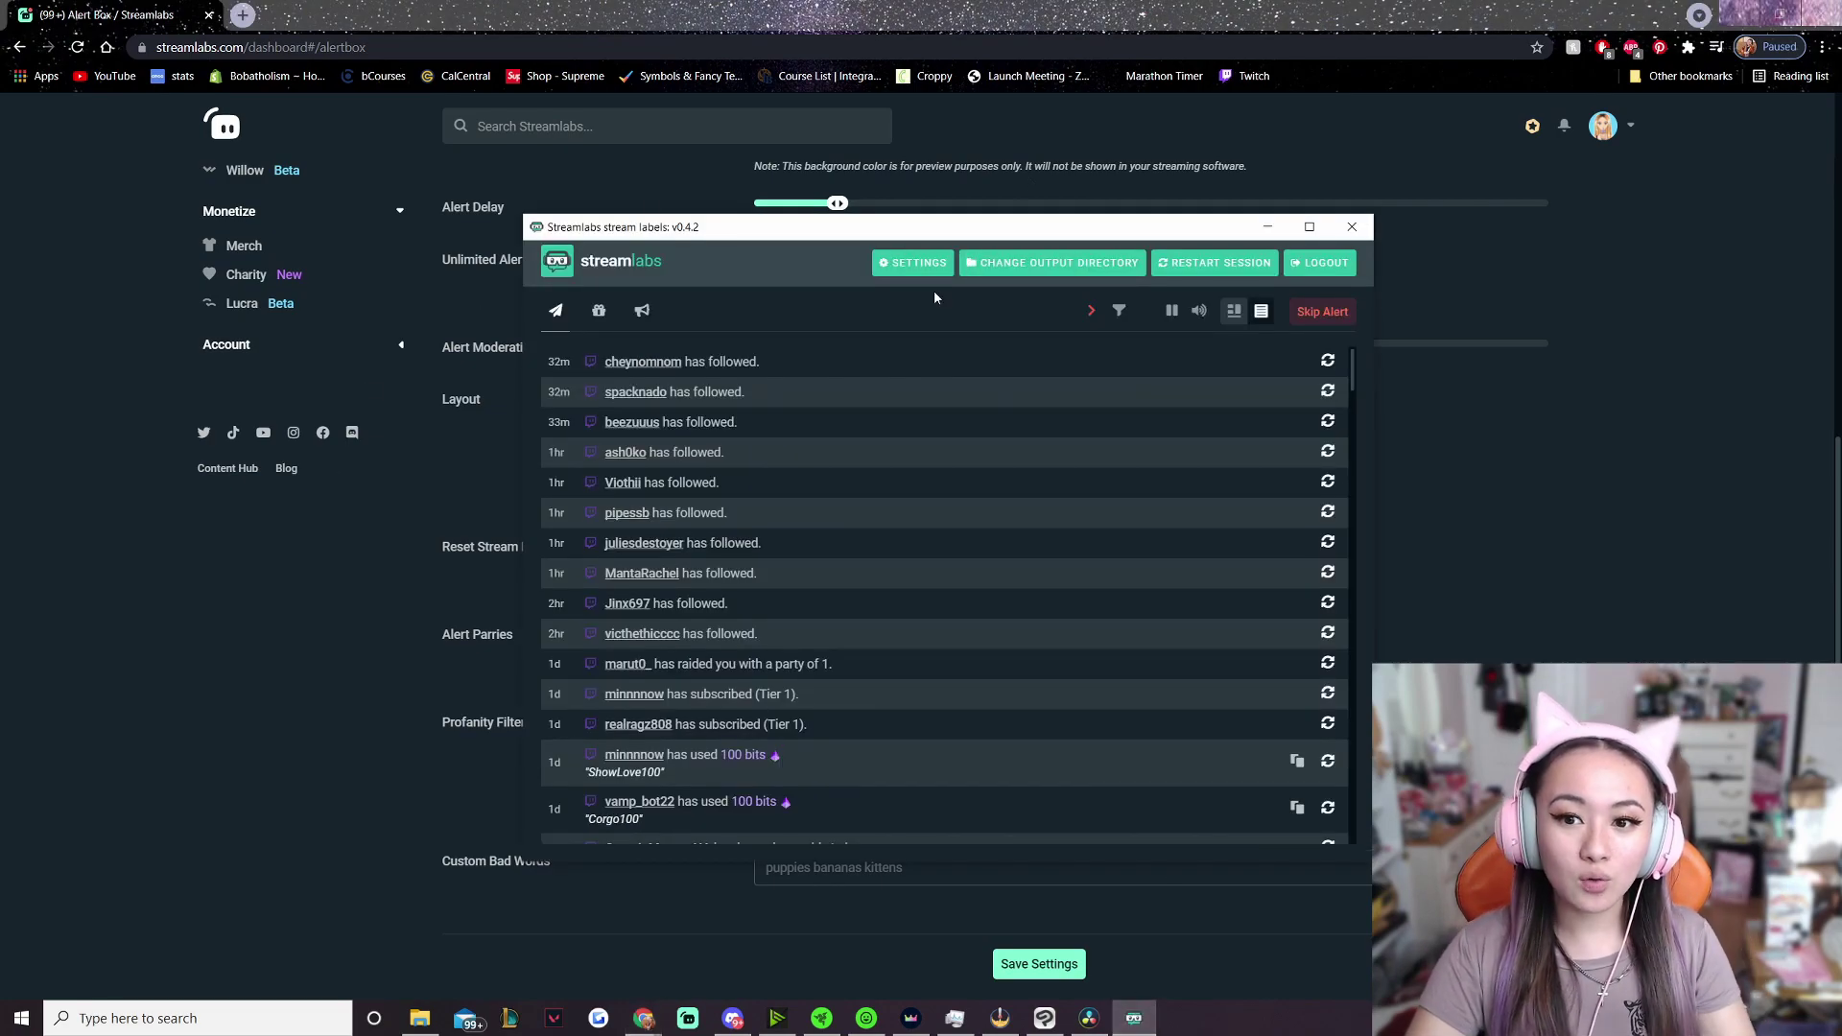
{"action": "left_click", "coordinate": [911, 265]}
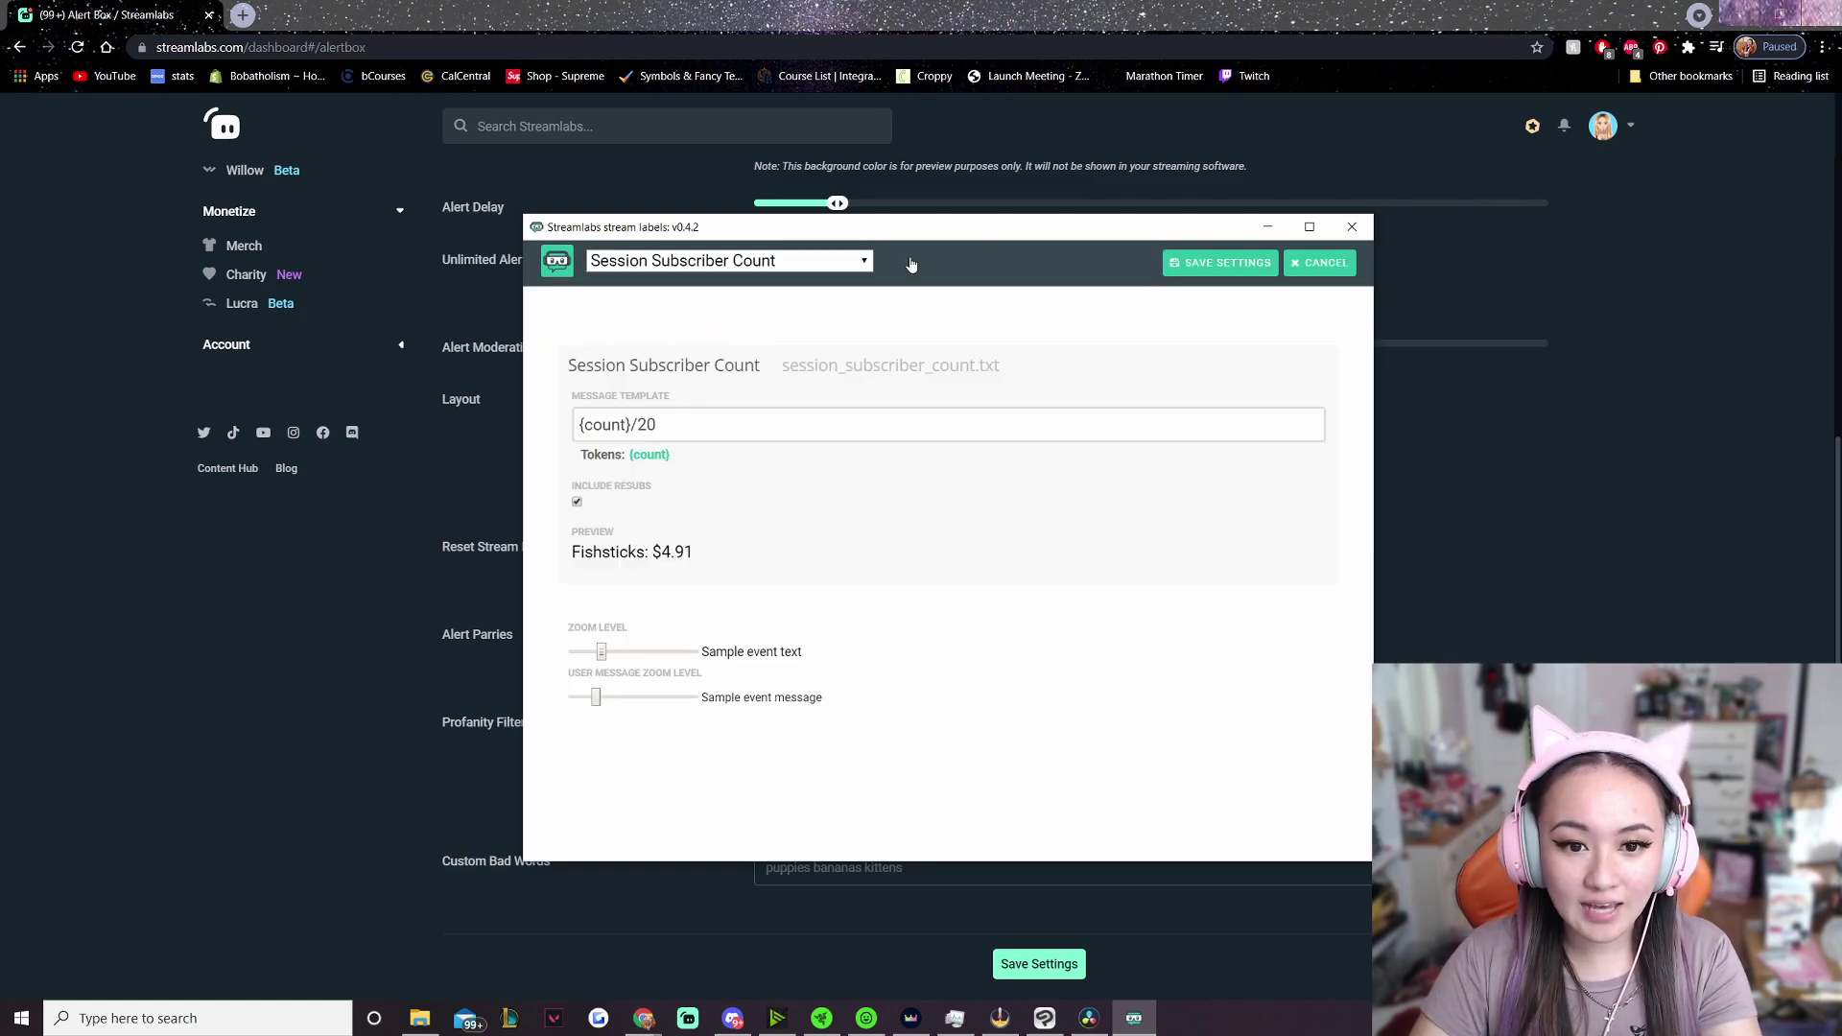
{"action": "left_click", "coordinate": [862, 261]}
{"action": "left_click", "coordinate": [1043, 325]}
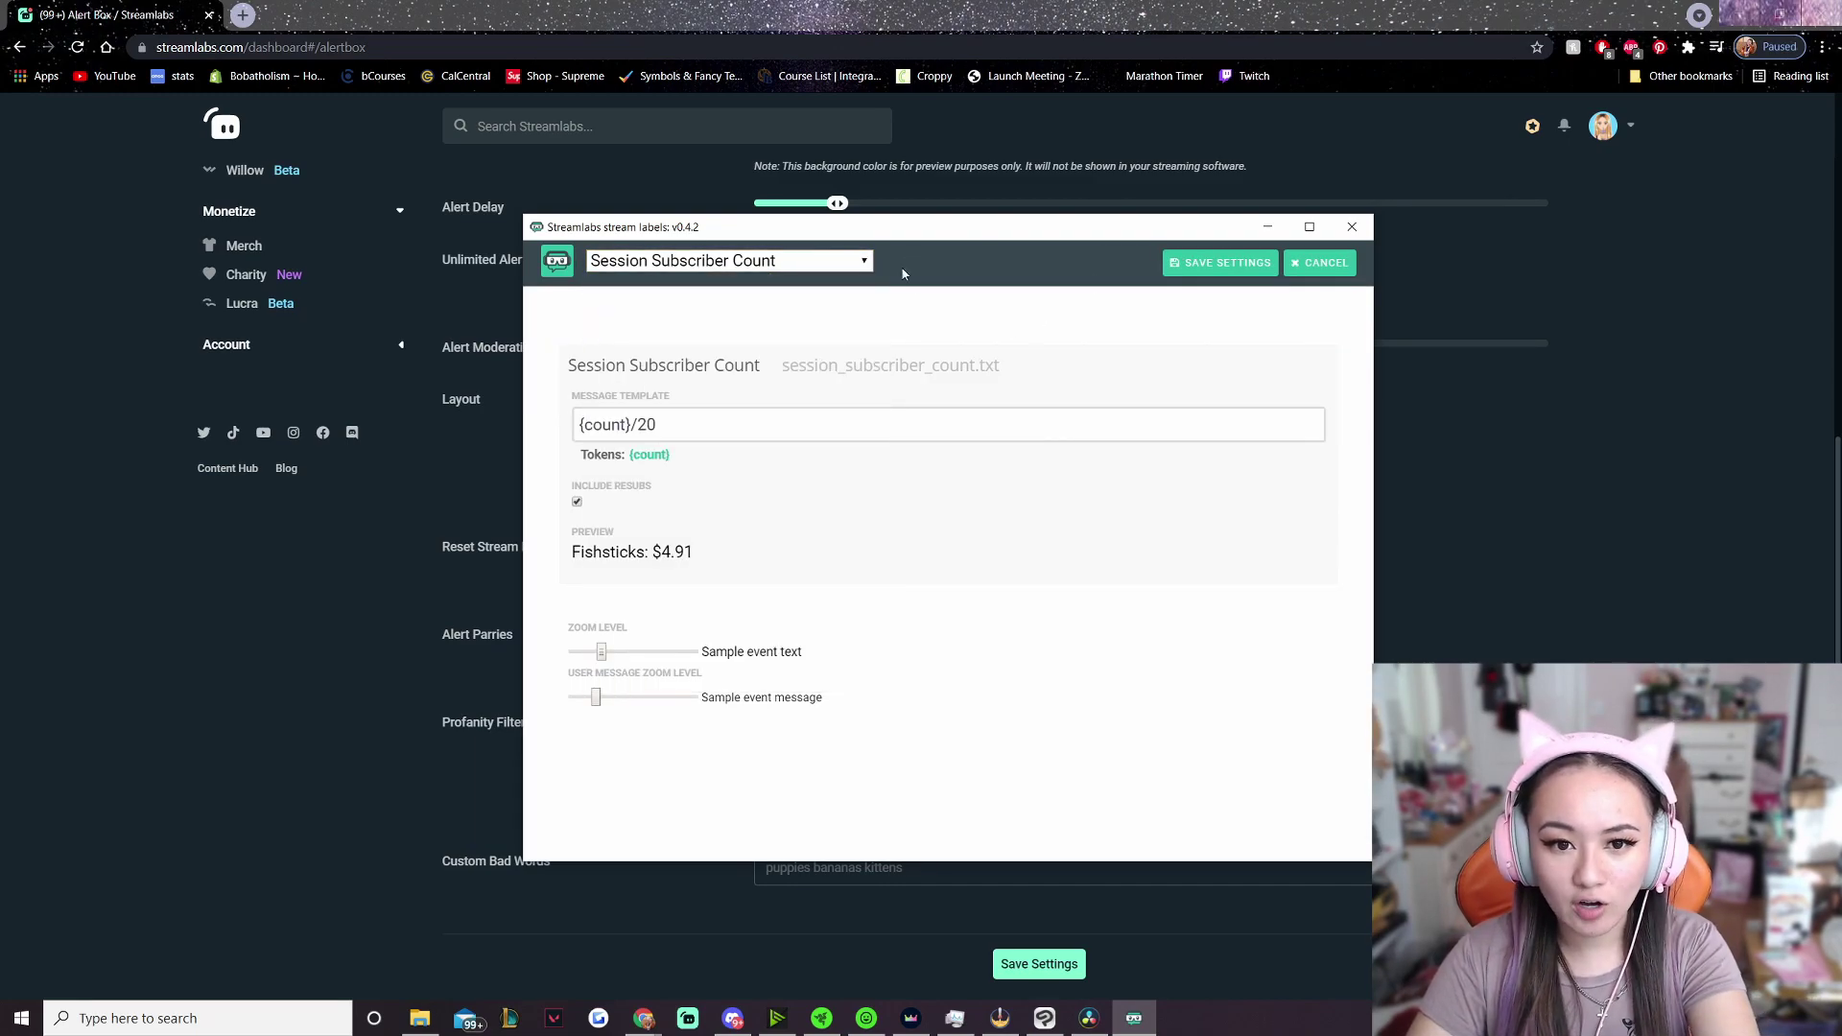
{"action": "left_click", "coordinate": [781, 261]}
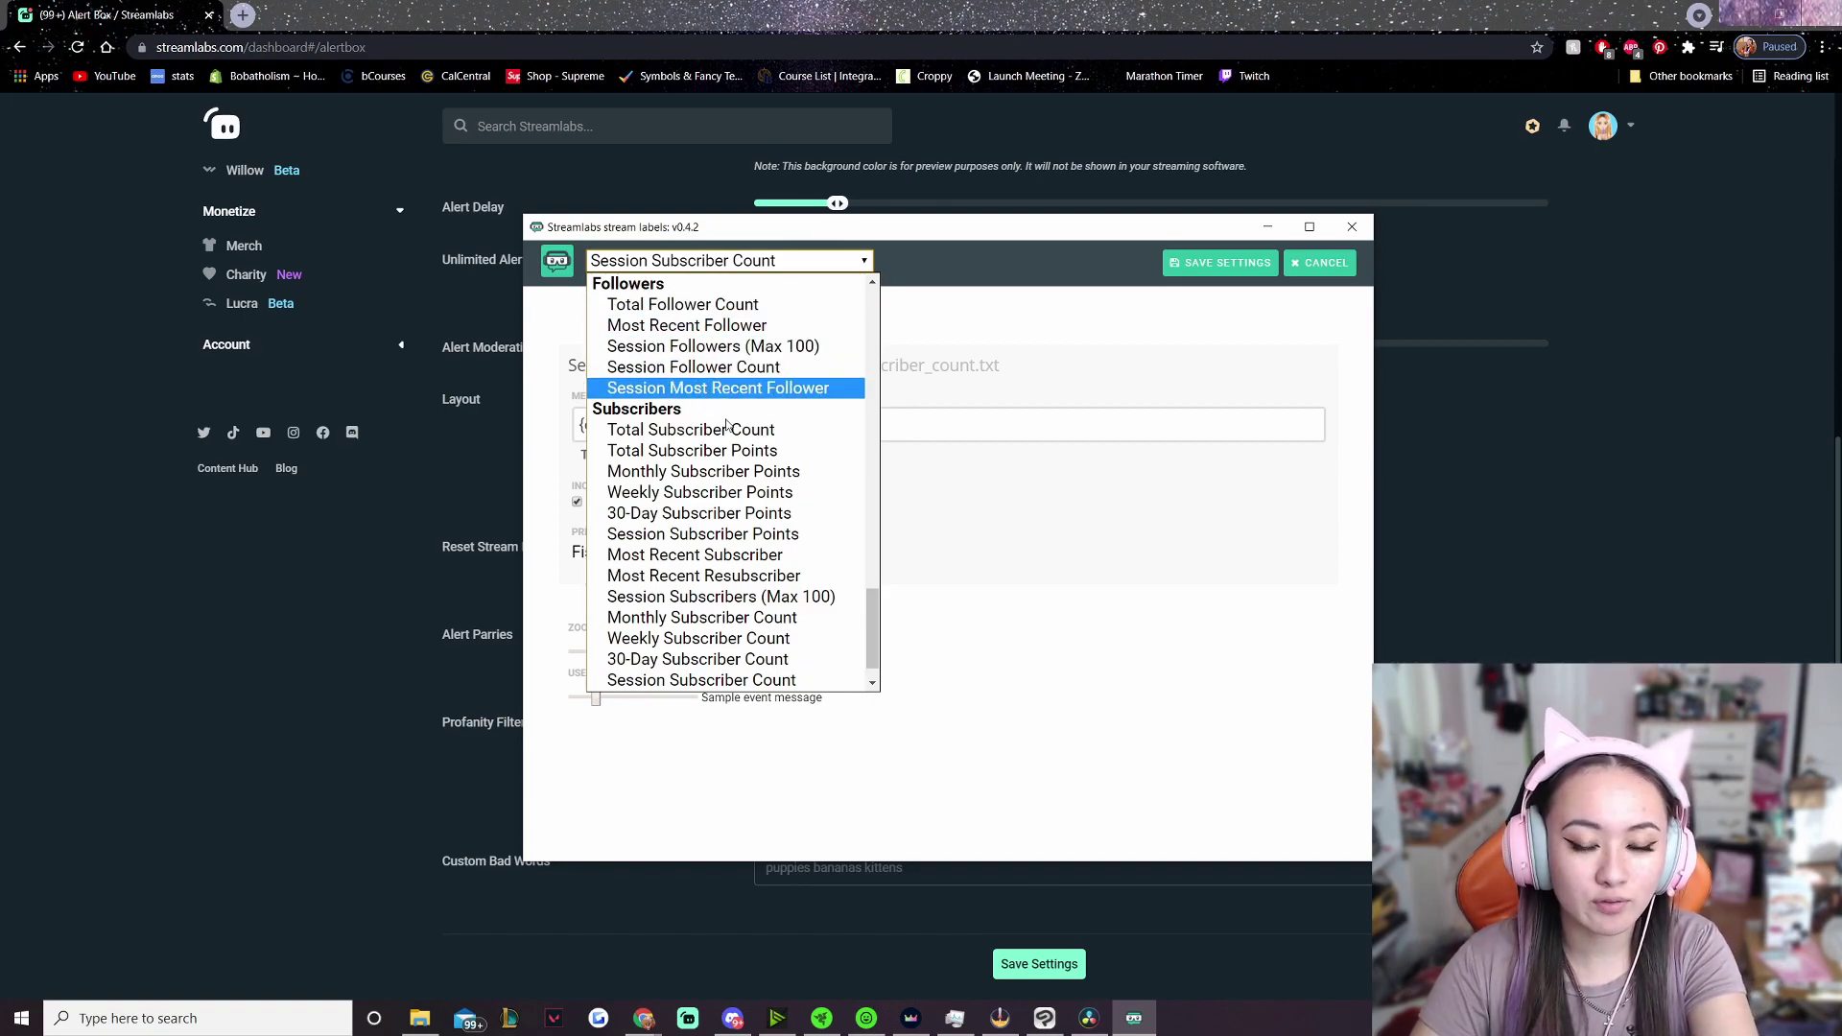
{"action": "left_click", "coordinate": [701, 679]}
Remove the /20 goal from the Session Subscriber Count message template, leaving only the {count} token
{"action": "left_click_drag", "start_coordinate": [674, 422], "coordinate": [630, 425]}
{"action": "key", "text": "BackSpace"}
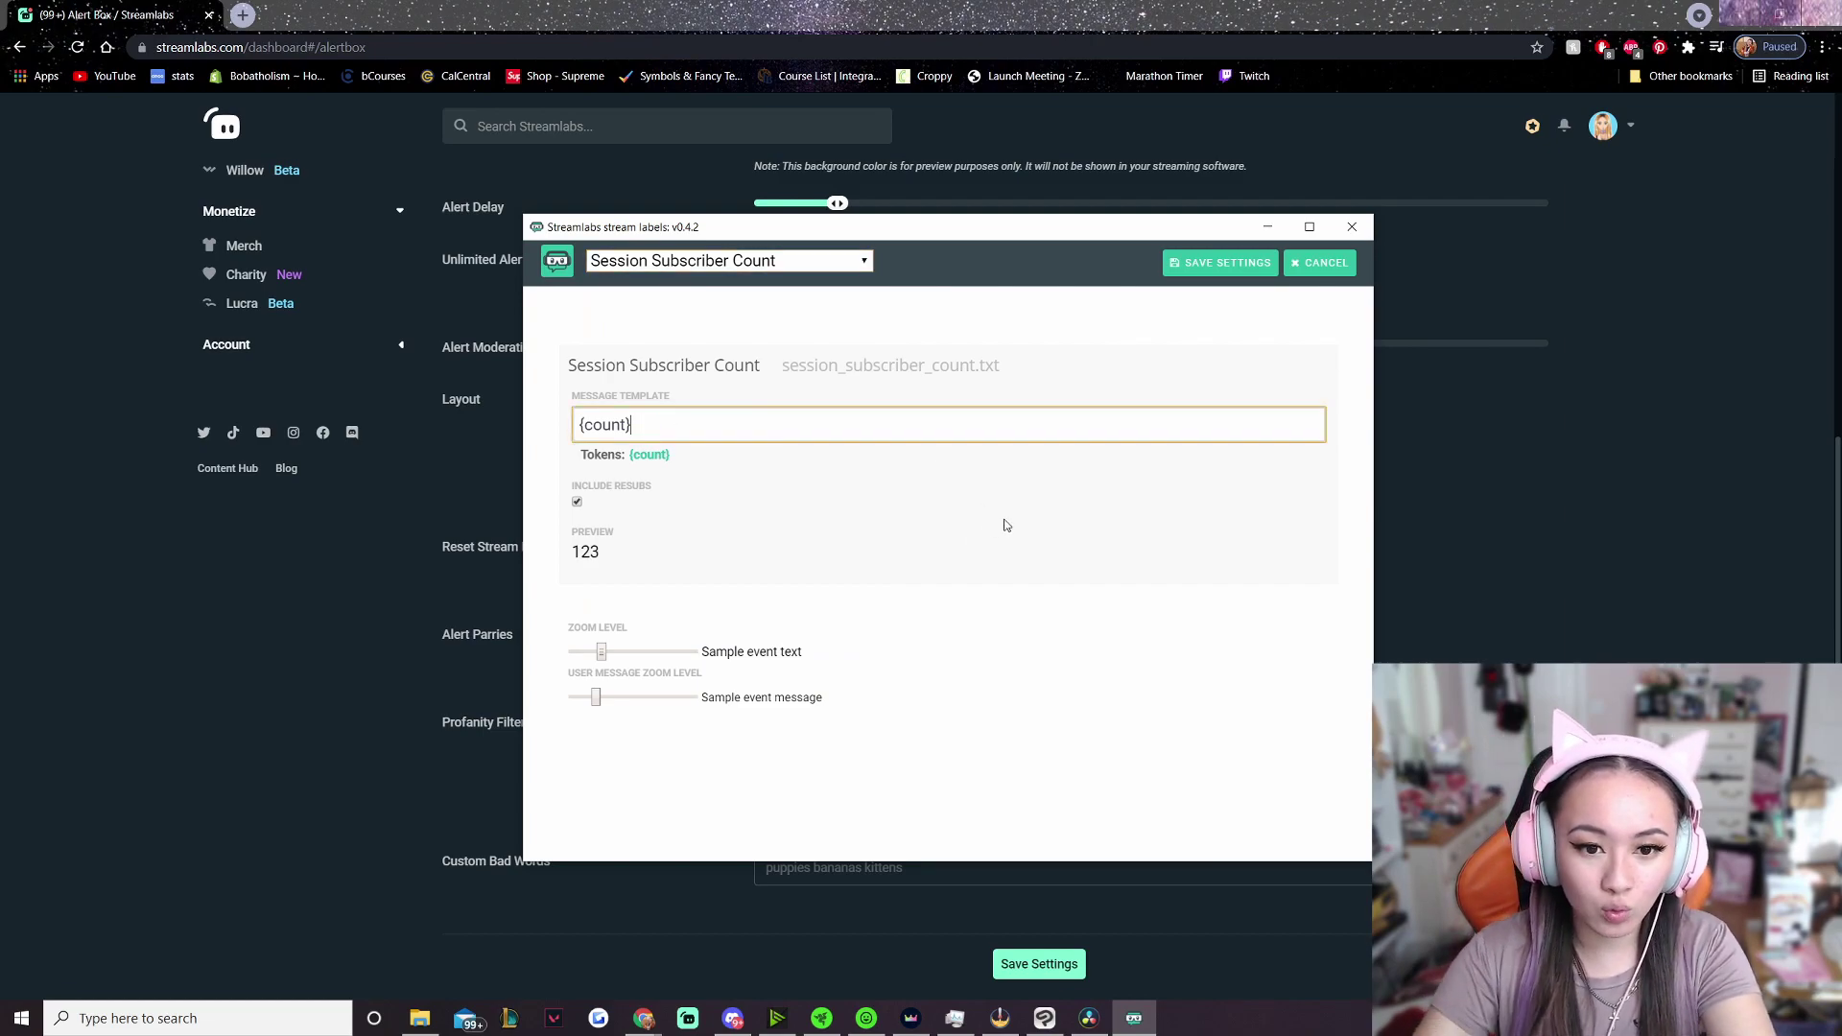
{"action": "left_click", "coordinate": [994, 516]}
{"action": "left_click", "coordinate": [685, 424]}
{"action": "key", "text": "ctrl+a"}
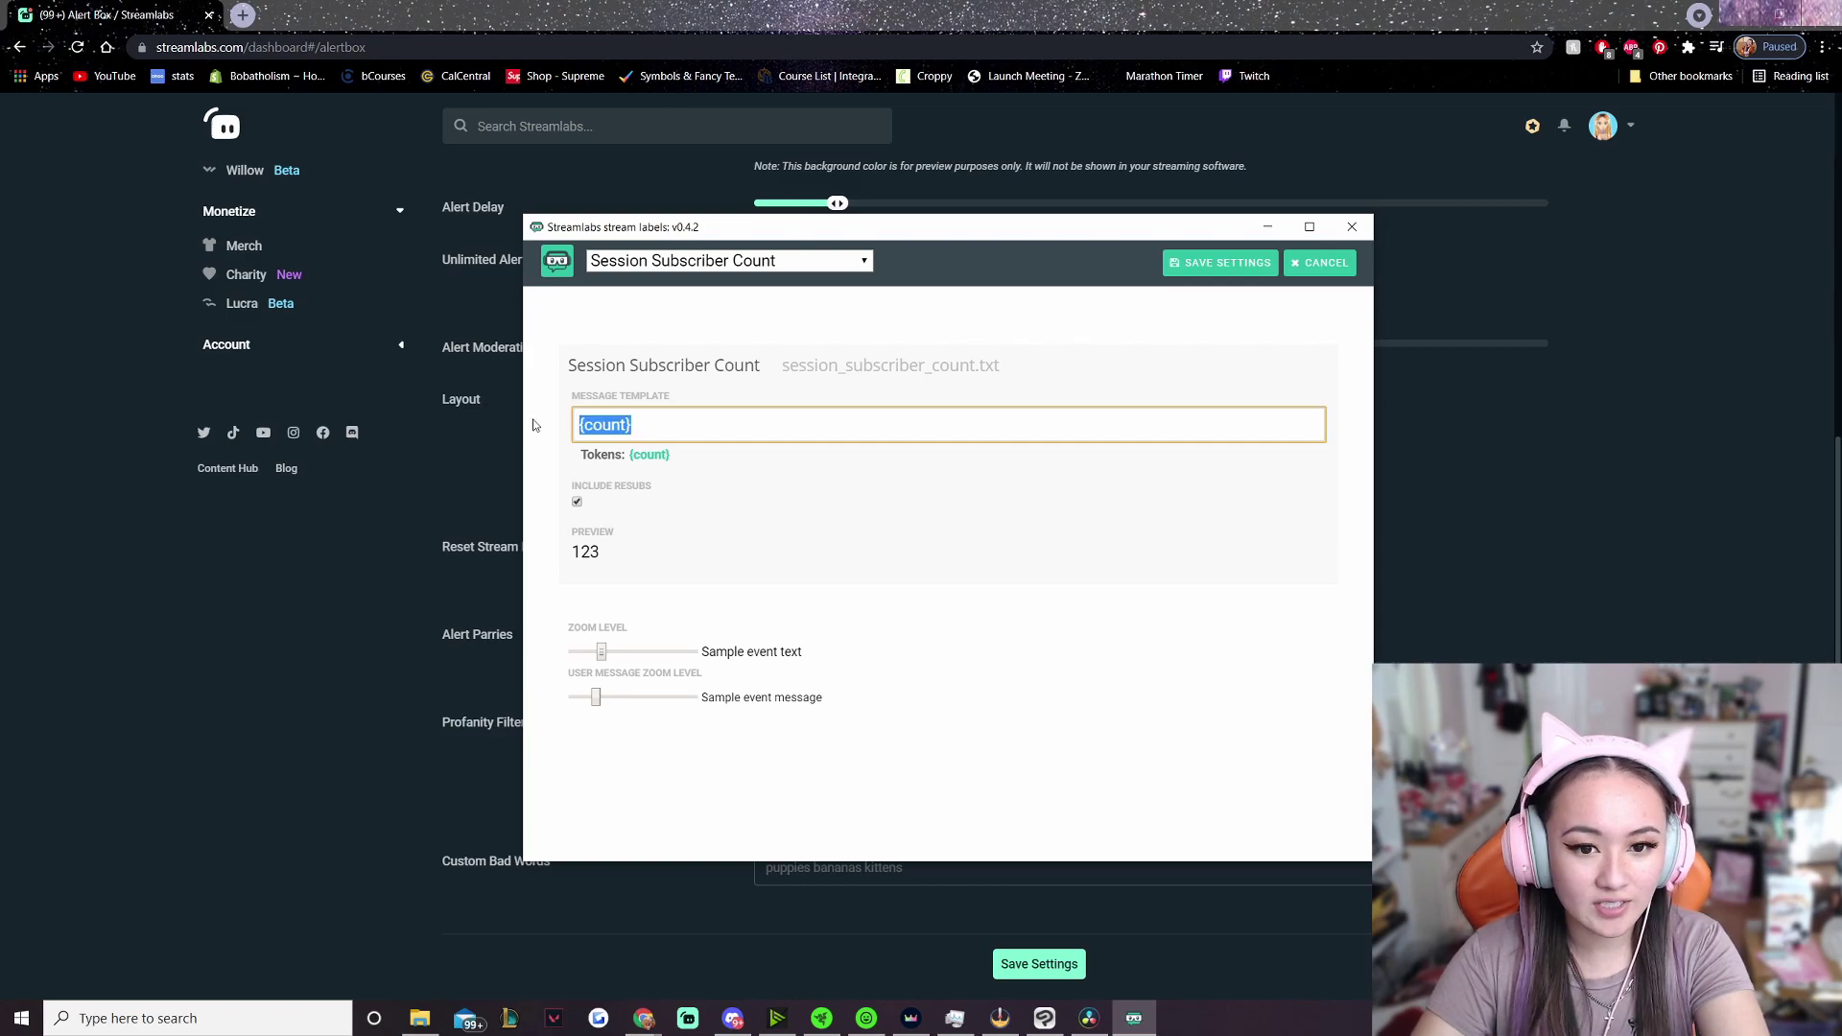
{"action": "left_click", "coordinate": [729, 415]}
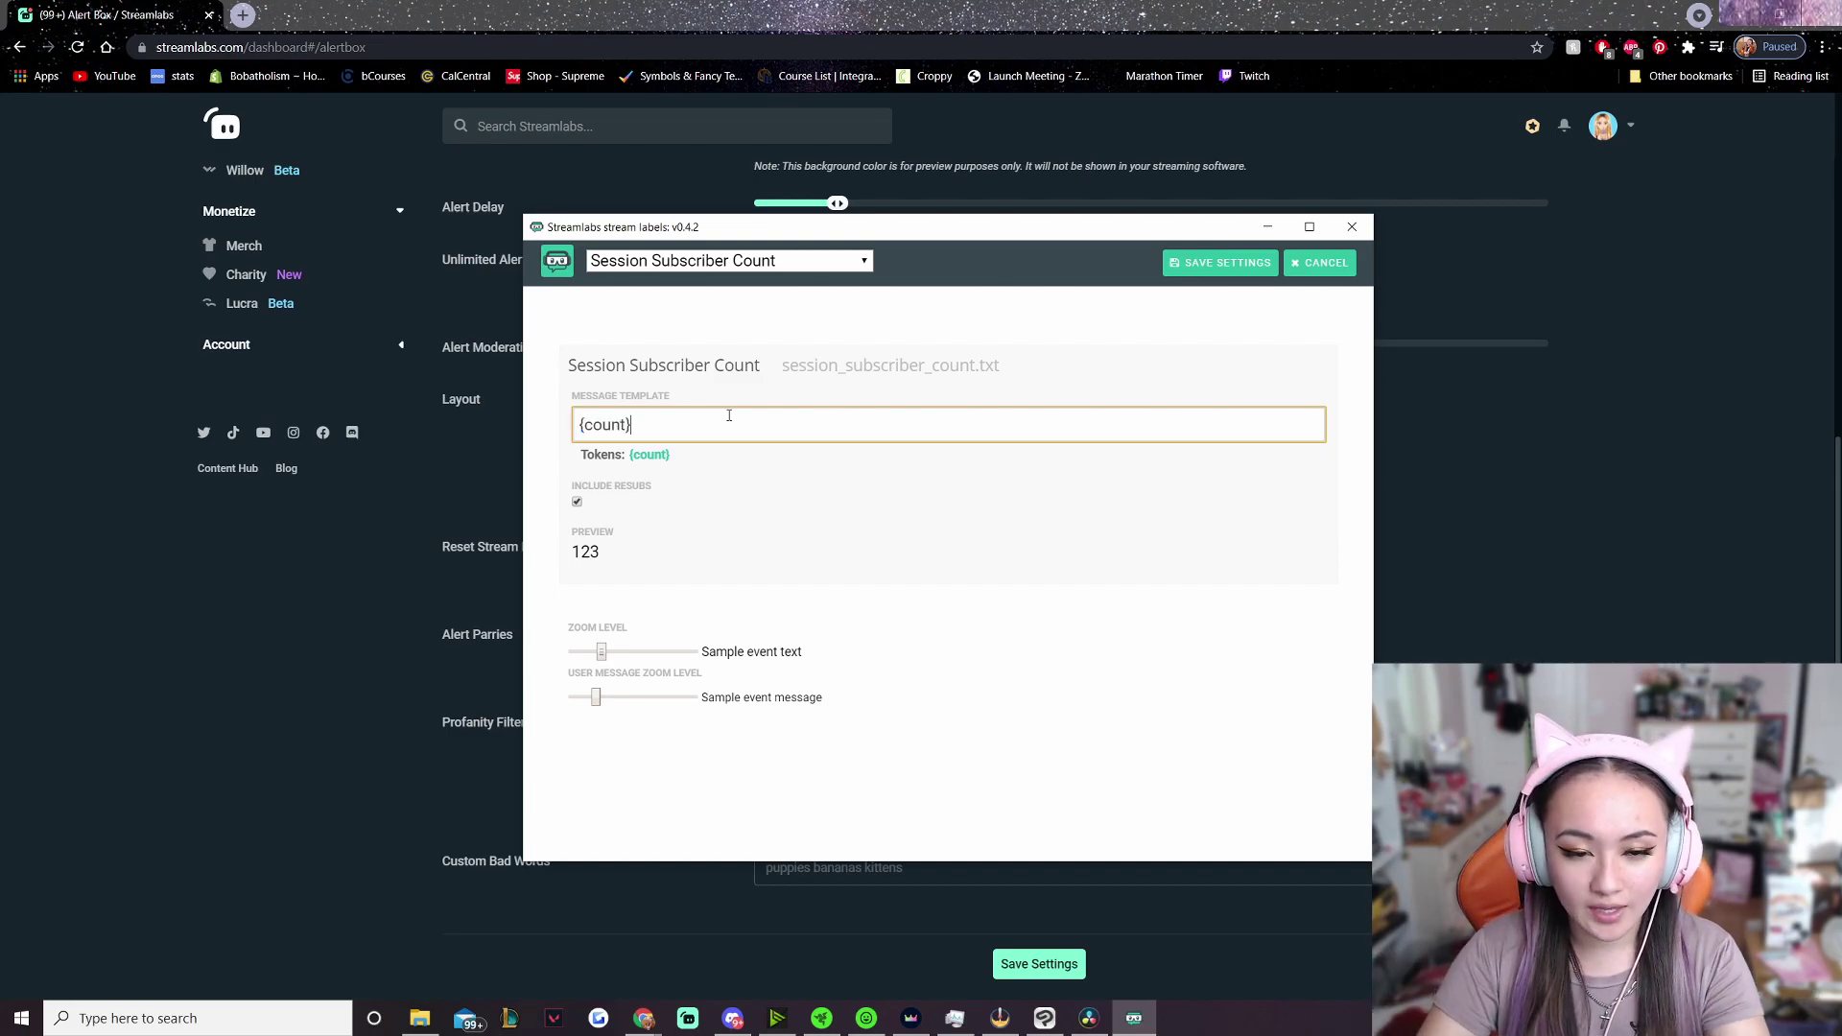
{"action": "left_click_drag", "start_coordinate": [683, 415], "coordinate": [480, 426]}
{"action": "left_click", "coordinate": [683, 427]}
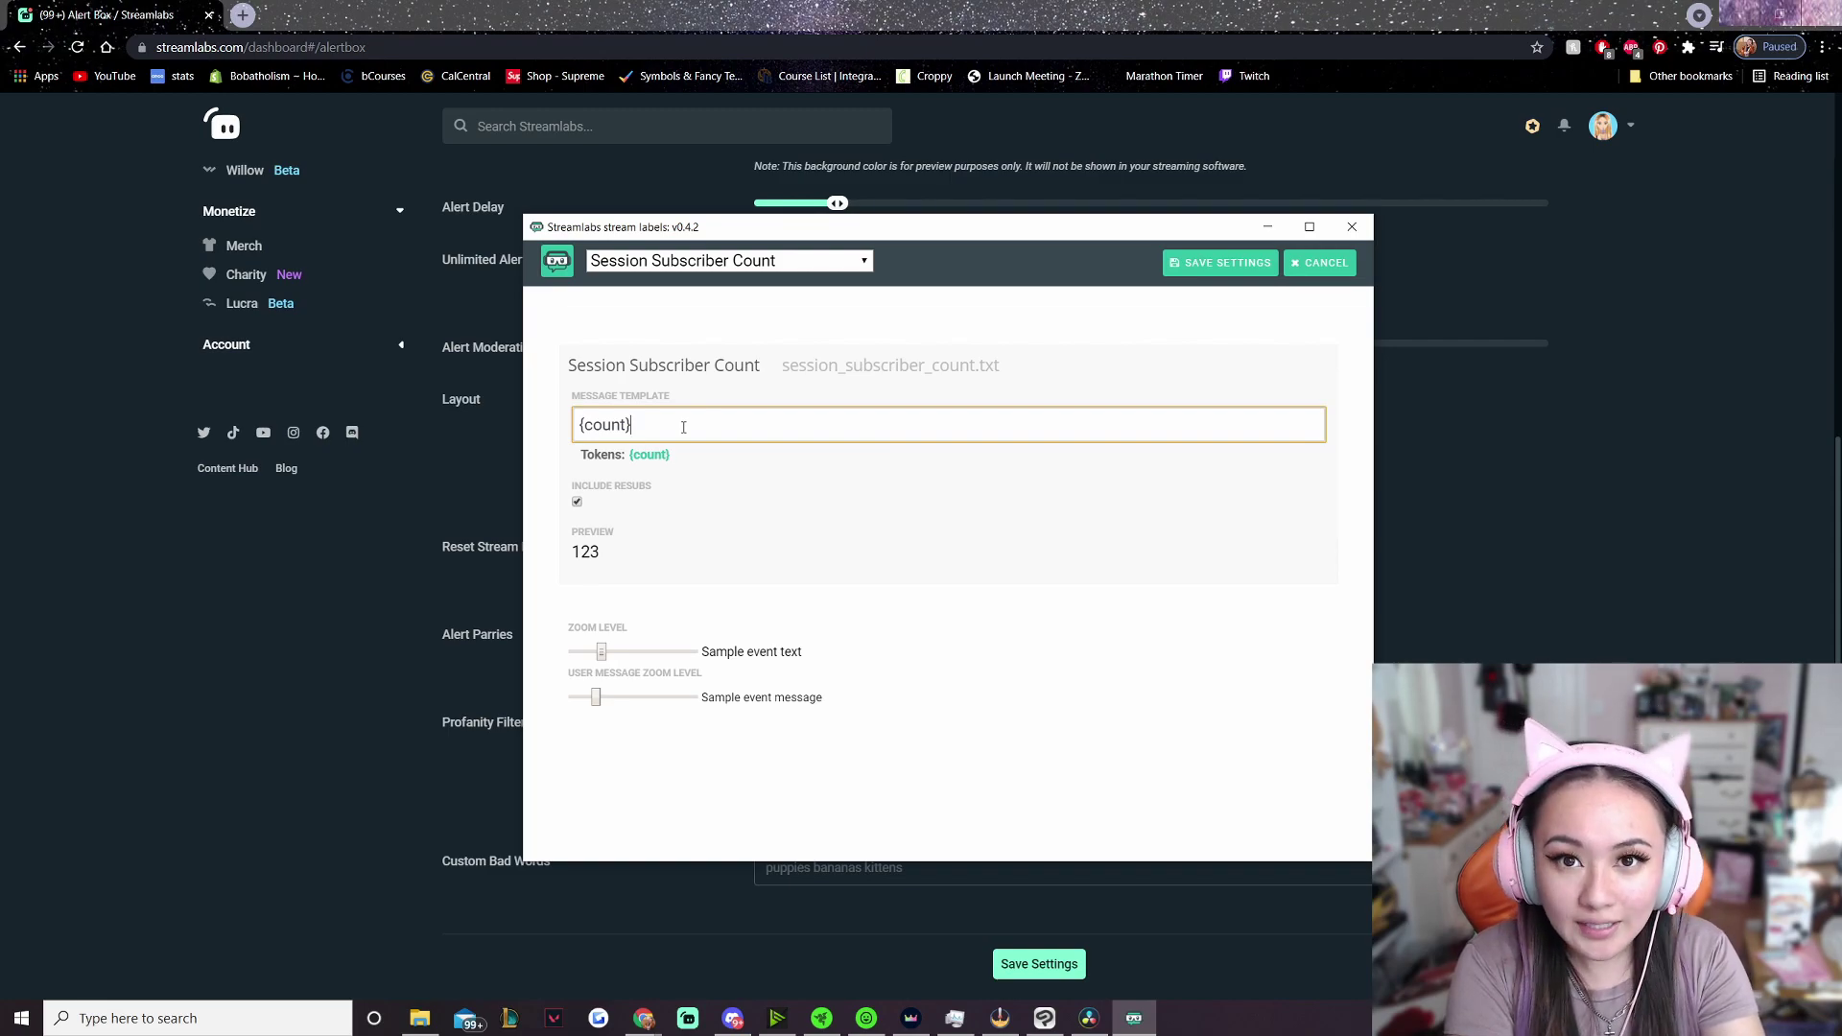
Append /20 after {count} in the Session Subscriber Count message template and save the settings
{"action": "type", "text": "/"}
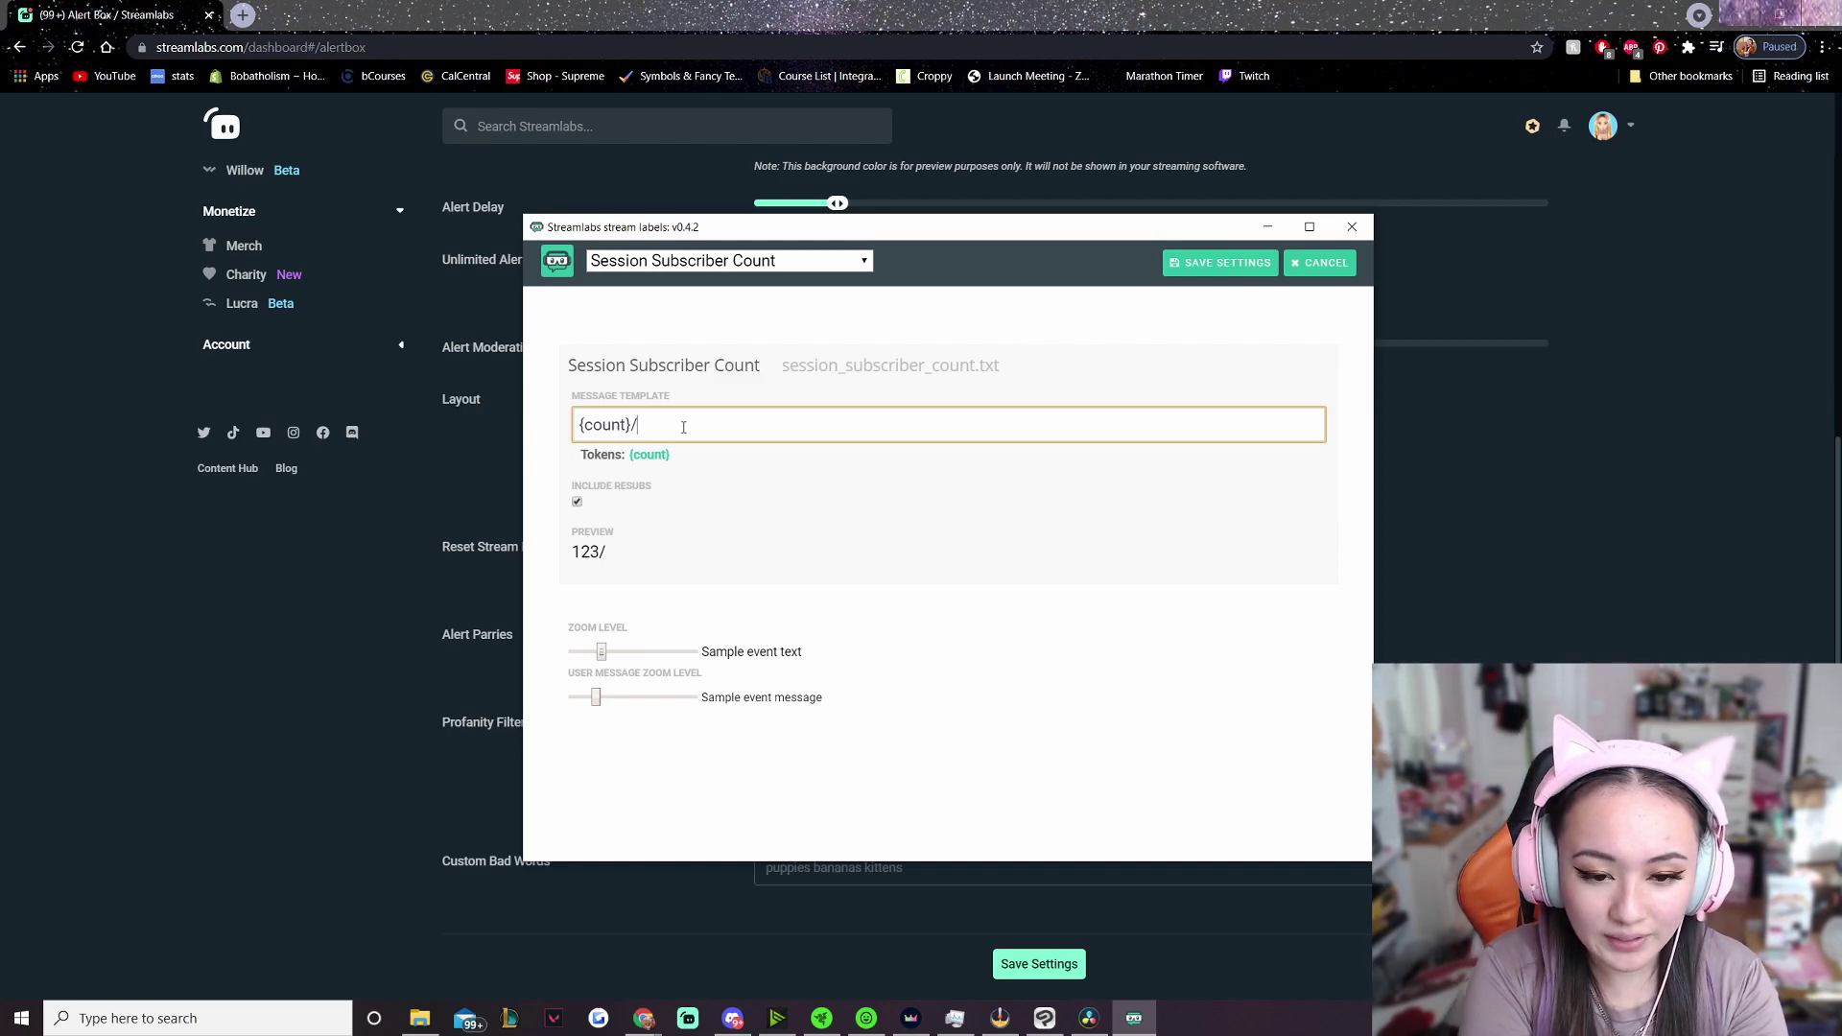
{"action": "type", "text": "20"}
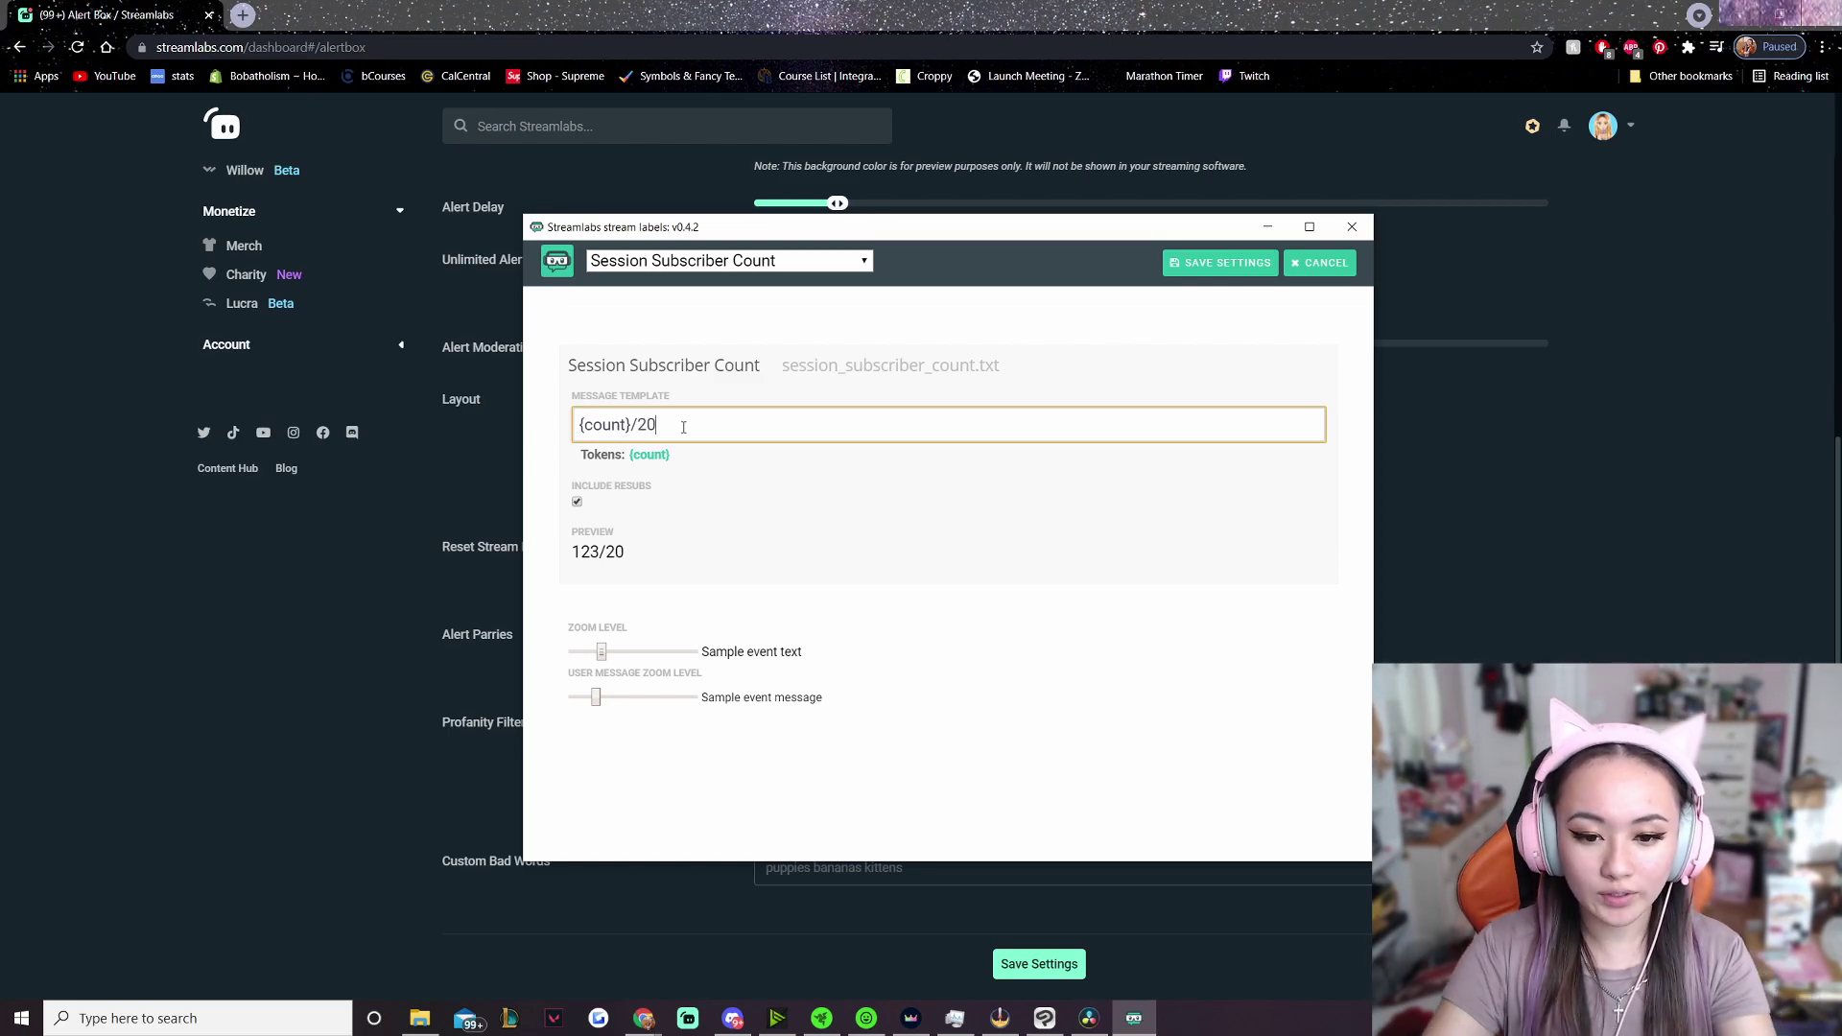
{"action": "left_click_drag", "start_coordinate": [662, 425], "coordinate": [628, 427]}
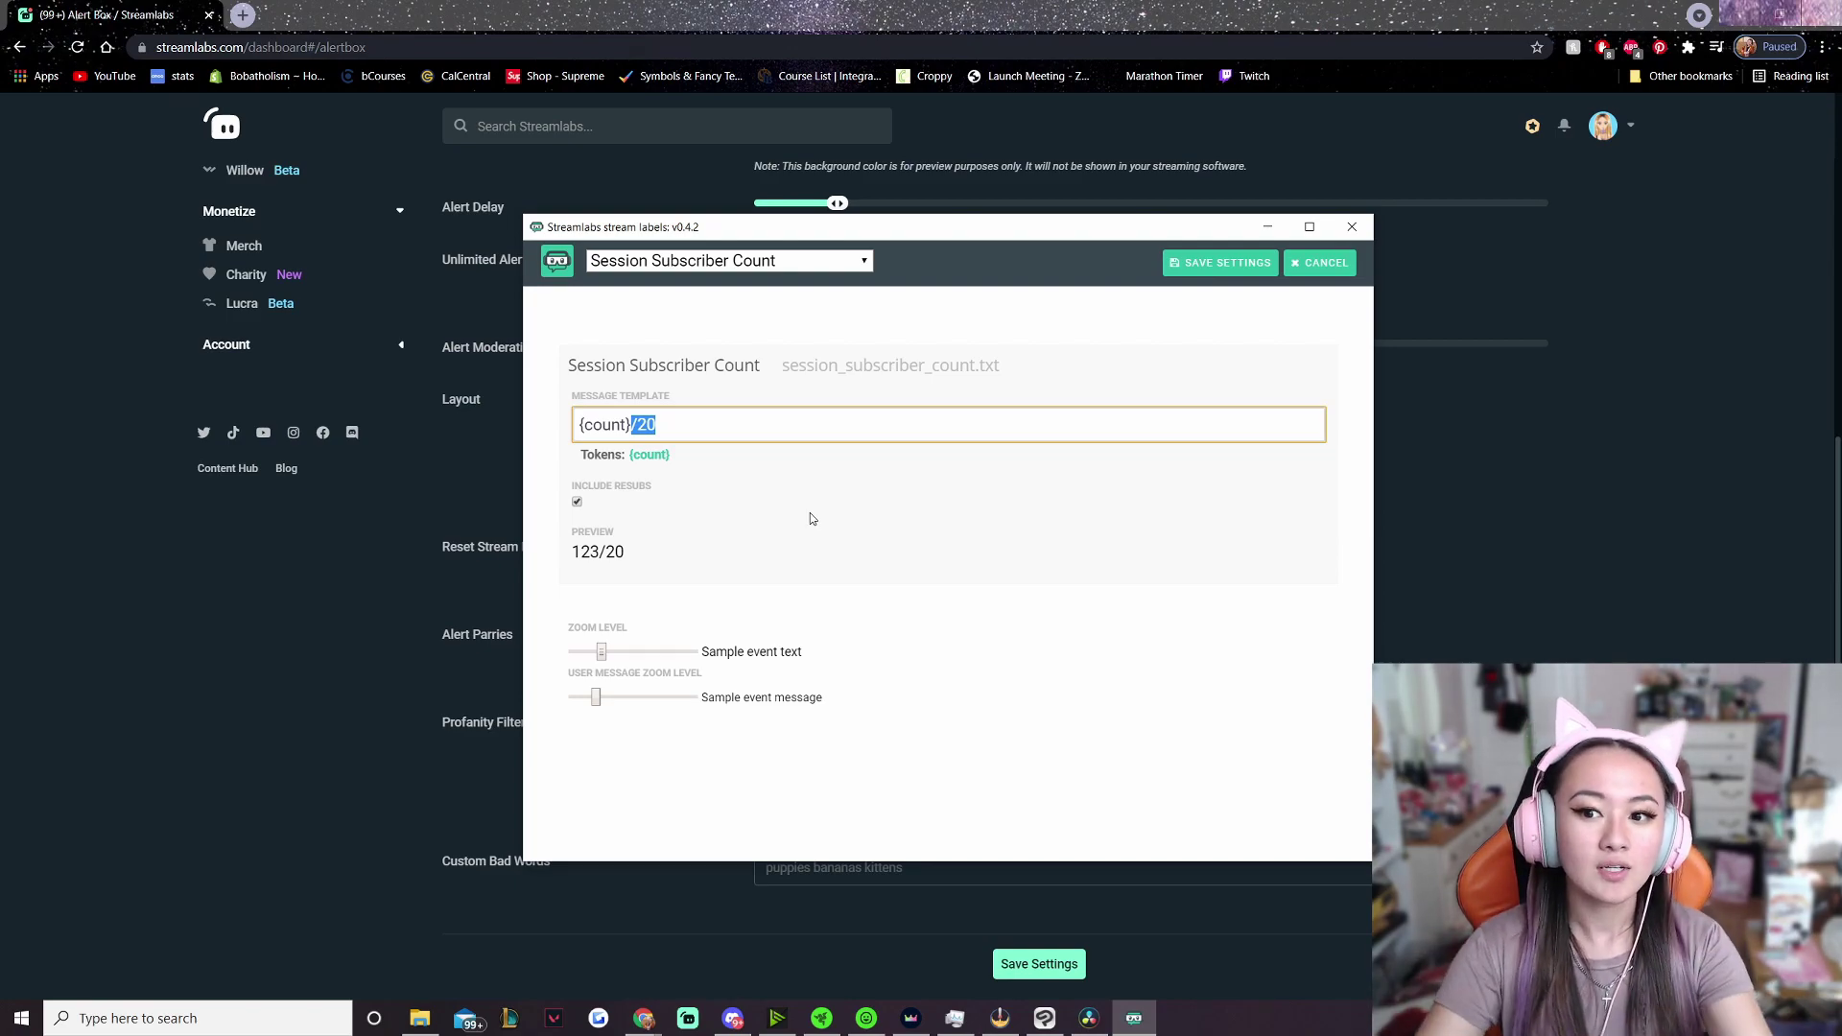
{"action": "left_click", "coordinate": [826, 439]}
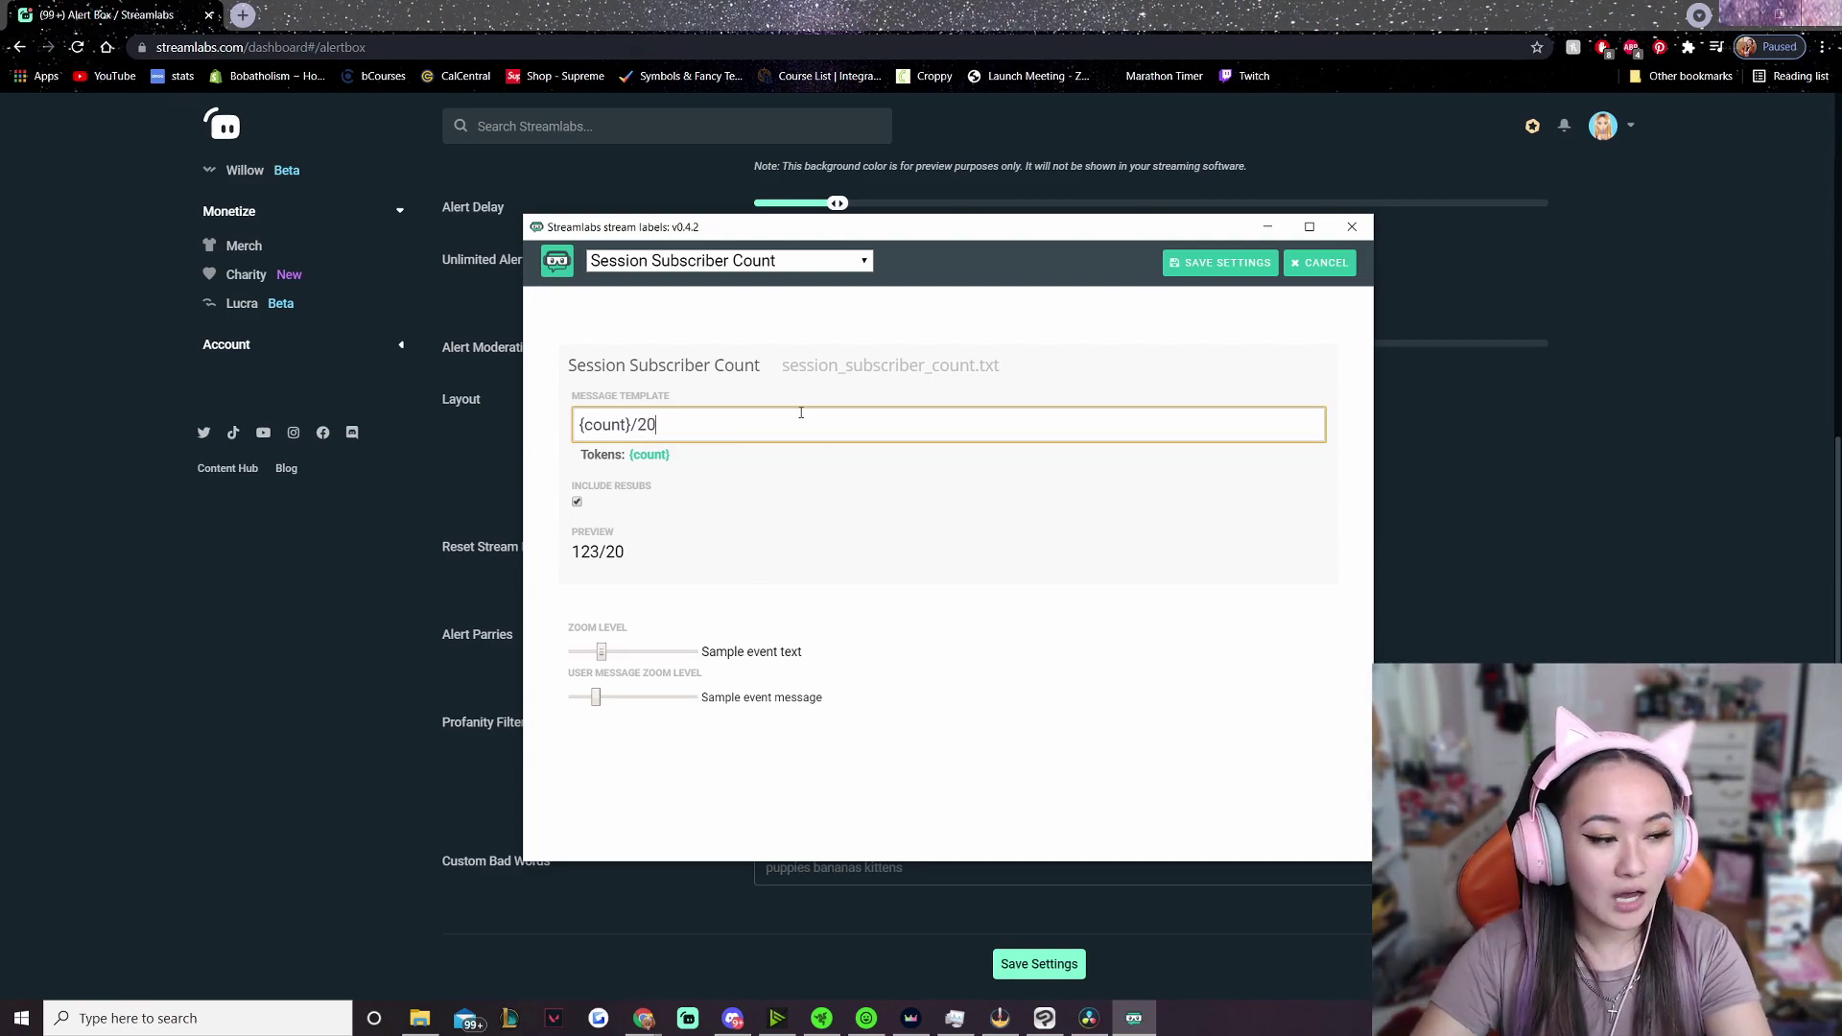
{"action": "left_click", "coordinate": [1229, 268]}
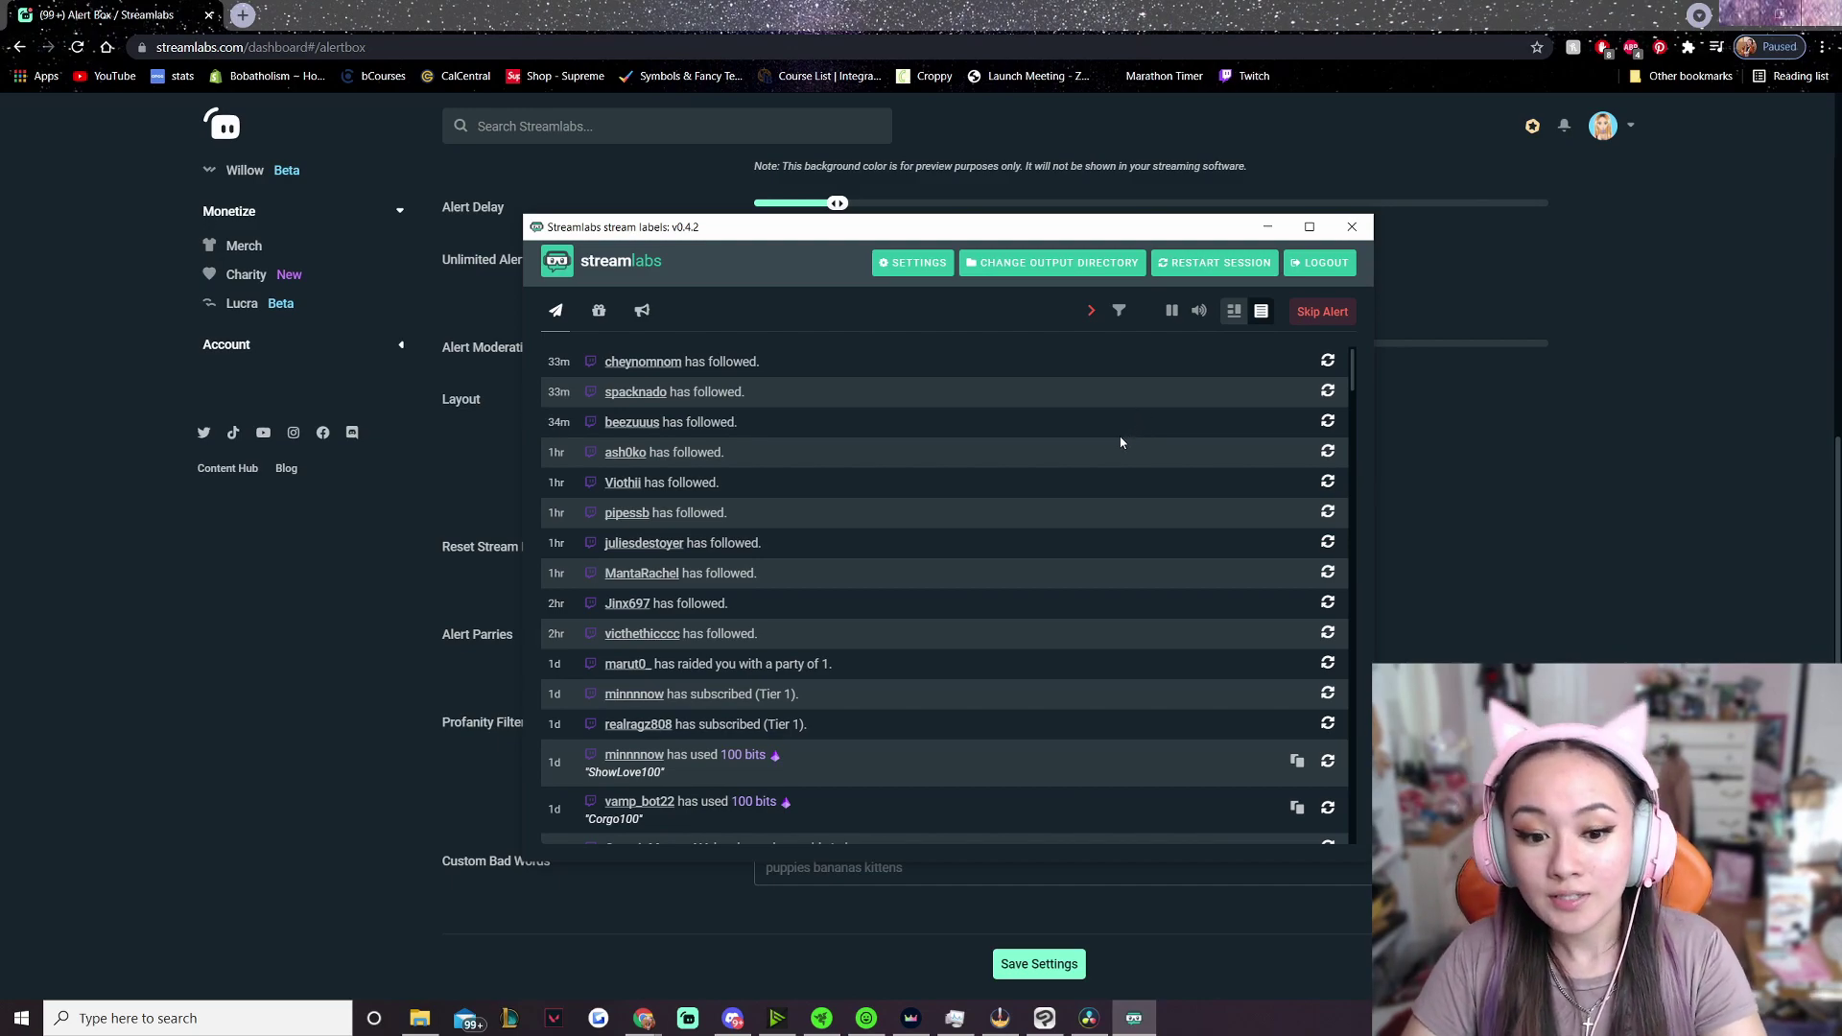
Minimize the stream labels app, switch to OBS, and create a Text (GDI+) source named "daily sub goal 300000" in the youtube desktop capture scene
{"action": "left_click", "coordinate": [1267, 231]}
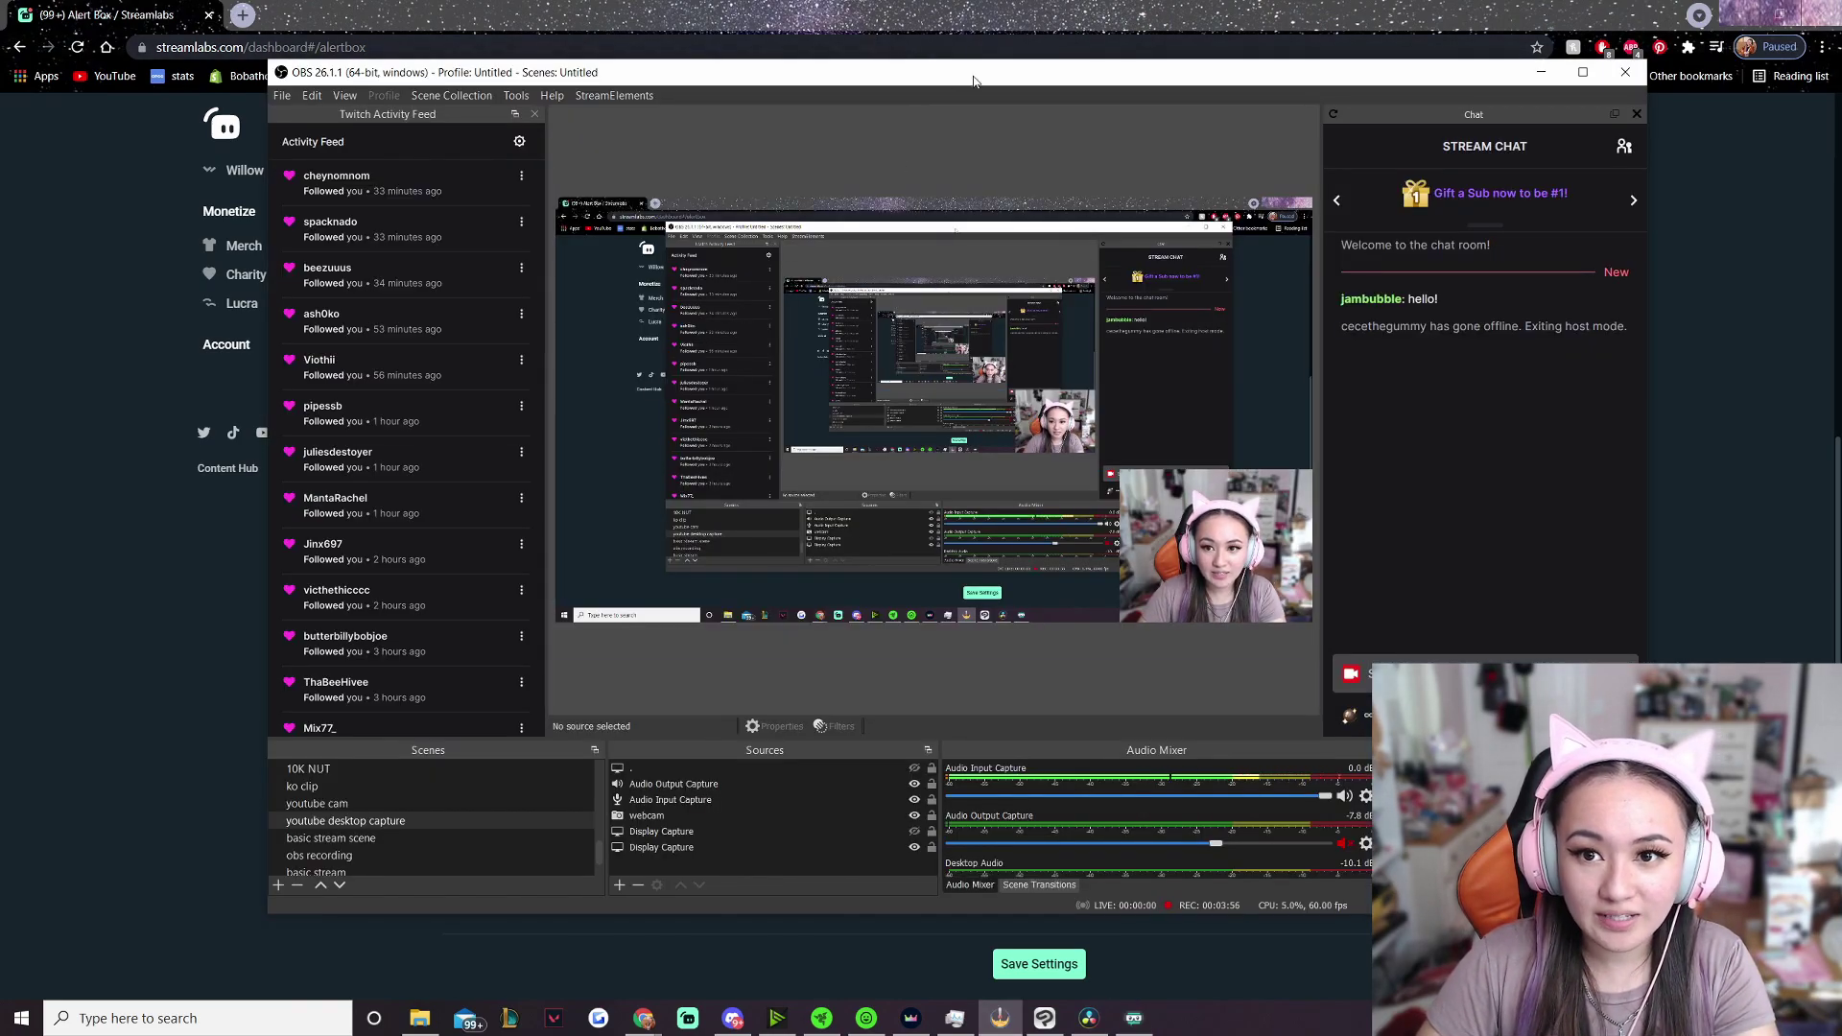
{"action": "left_click_drag", "start_coordinate": [973, 81], "coordinate": [987, 50]}
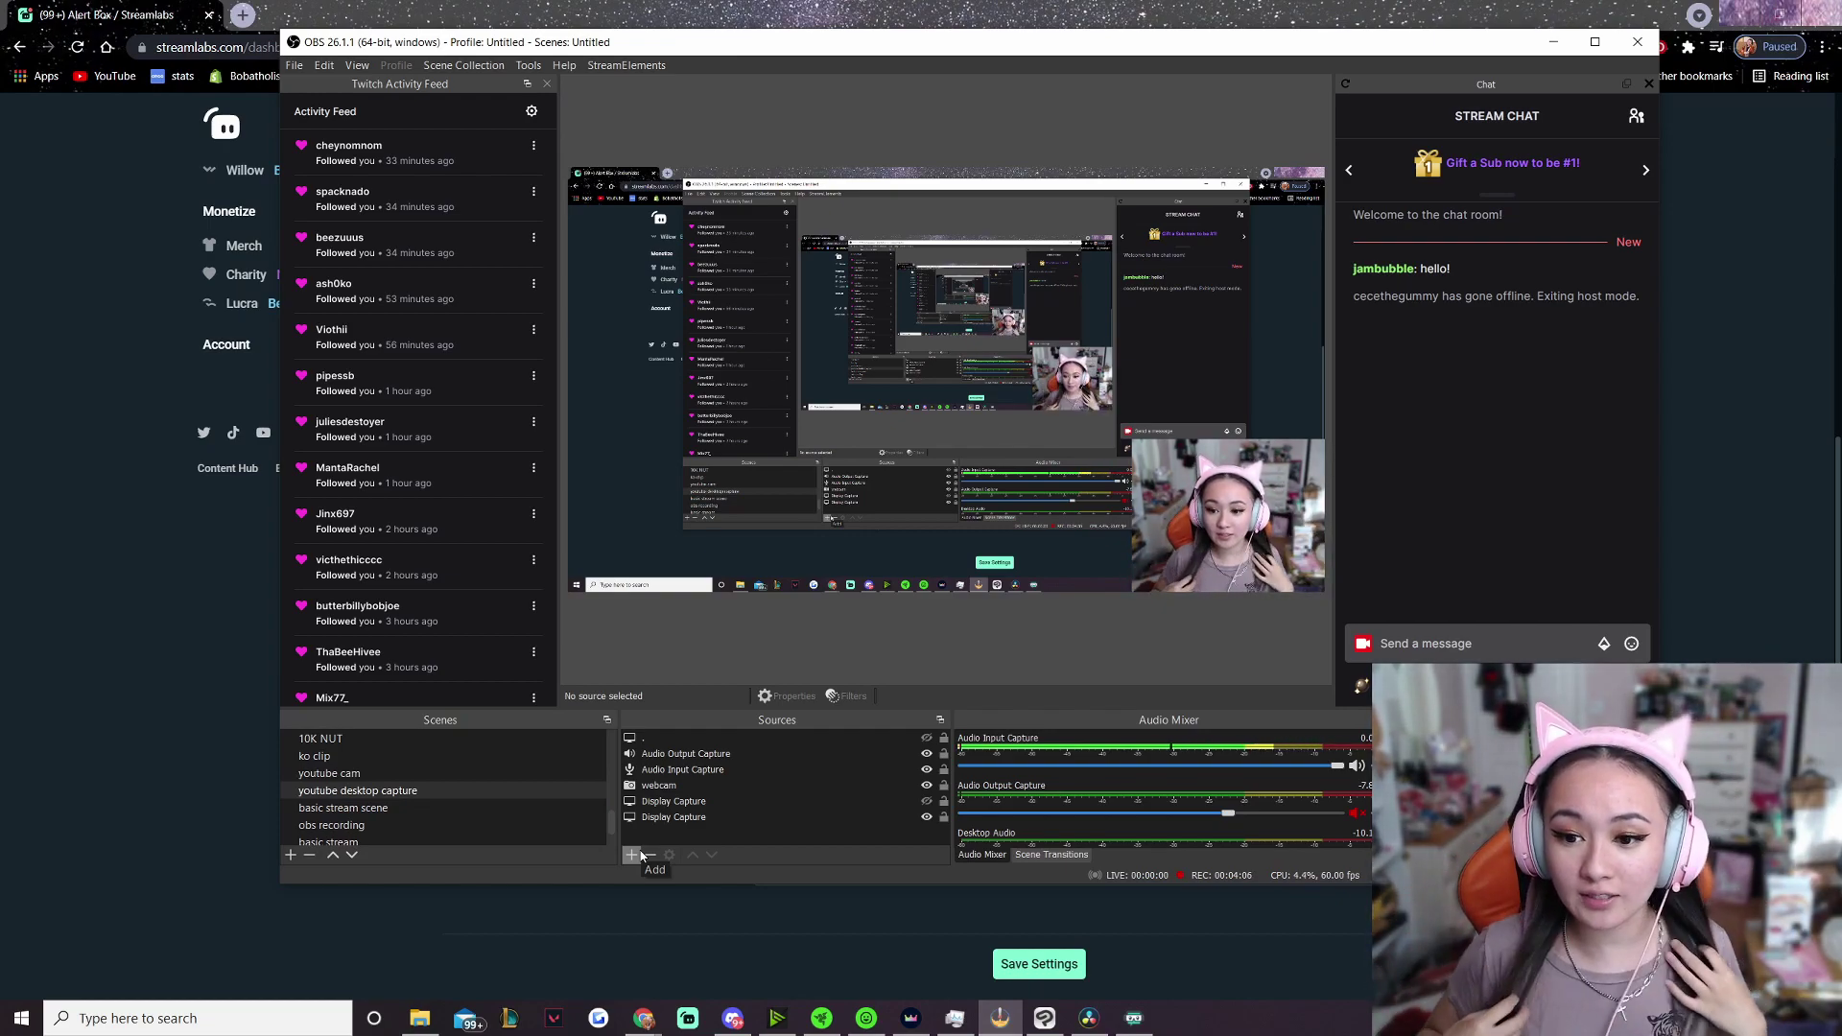
{"action": "left_click", "coordinate": [703, 842]}
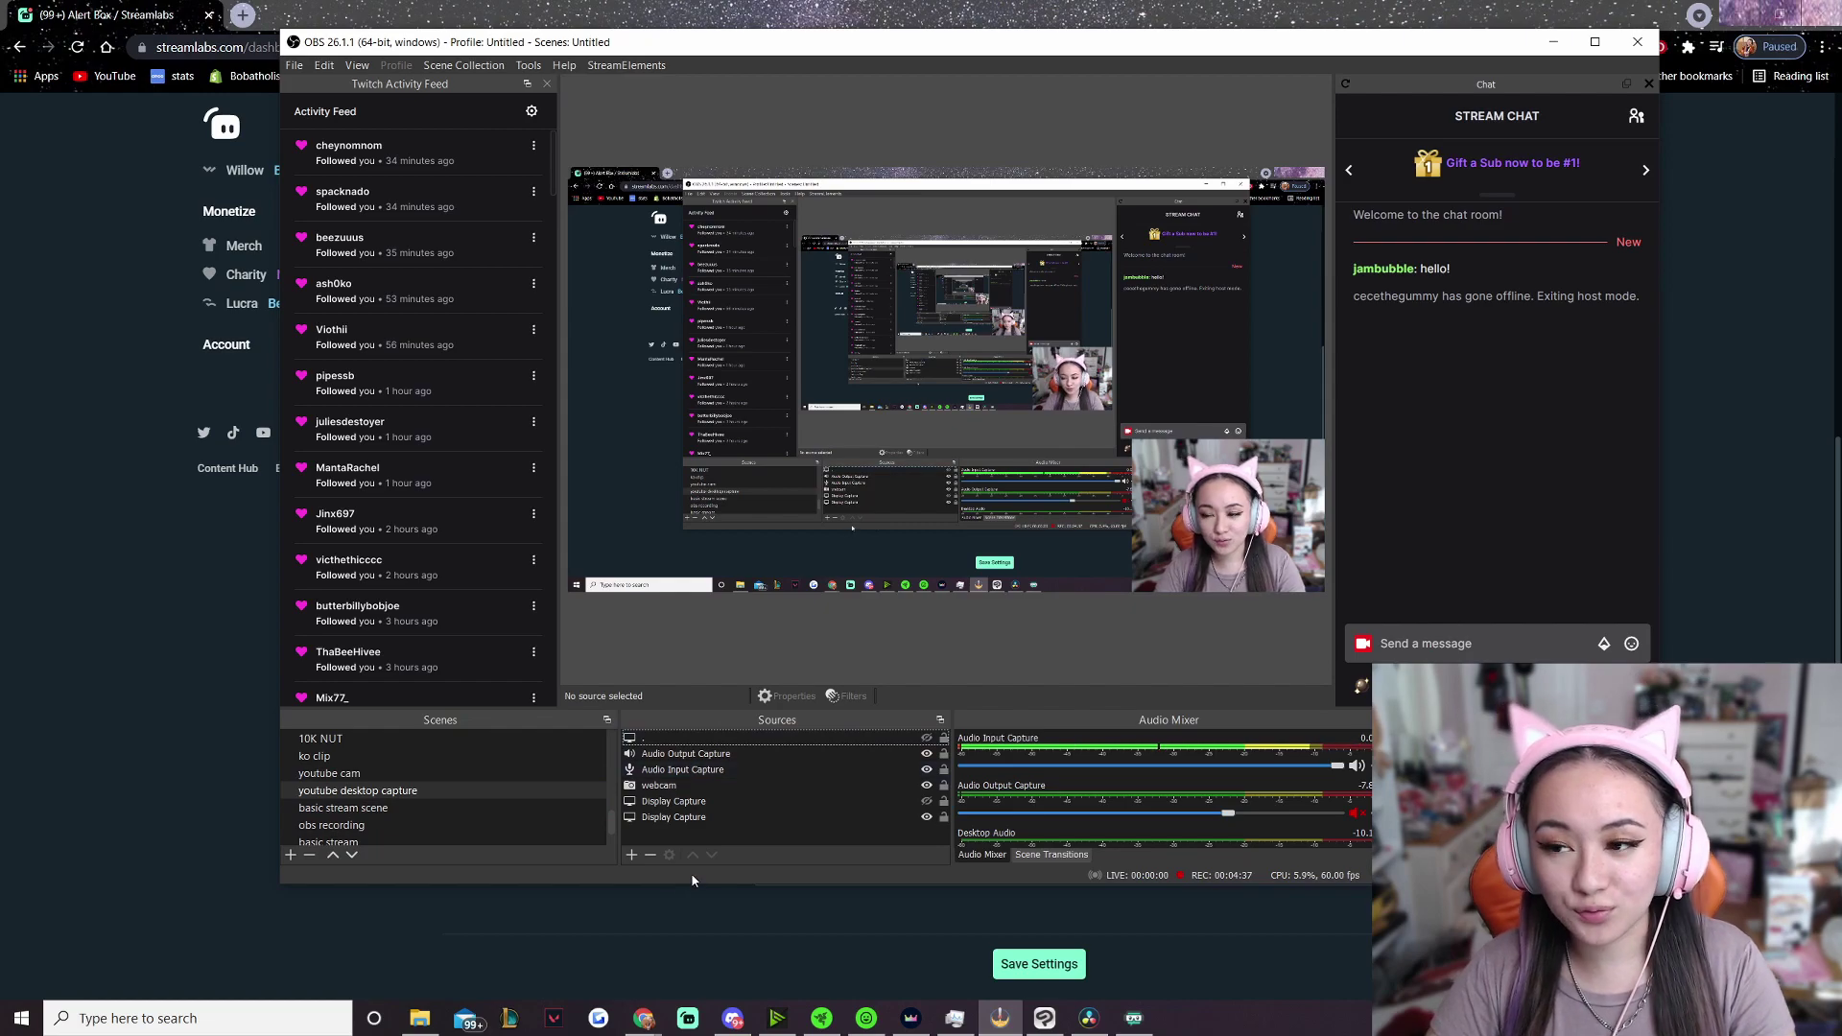
{"action": "left_click", "coordinate": [633, 854]}
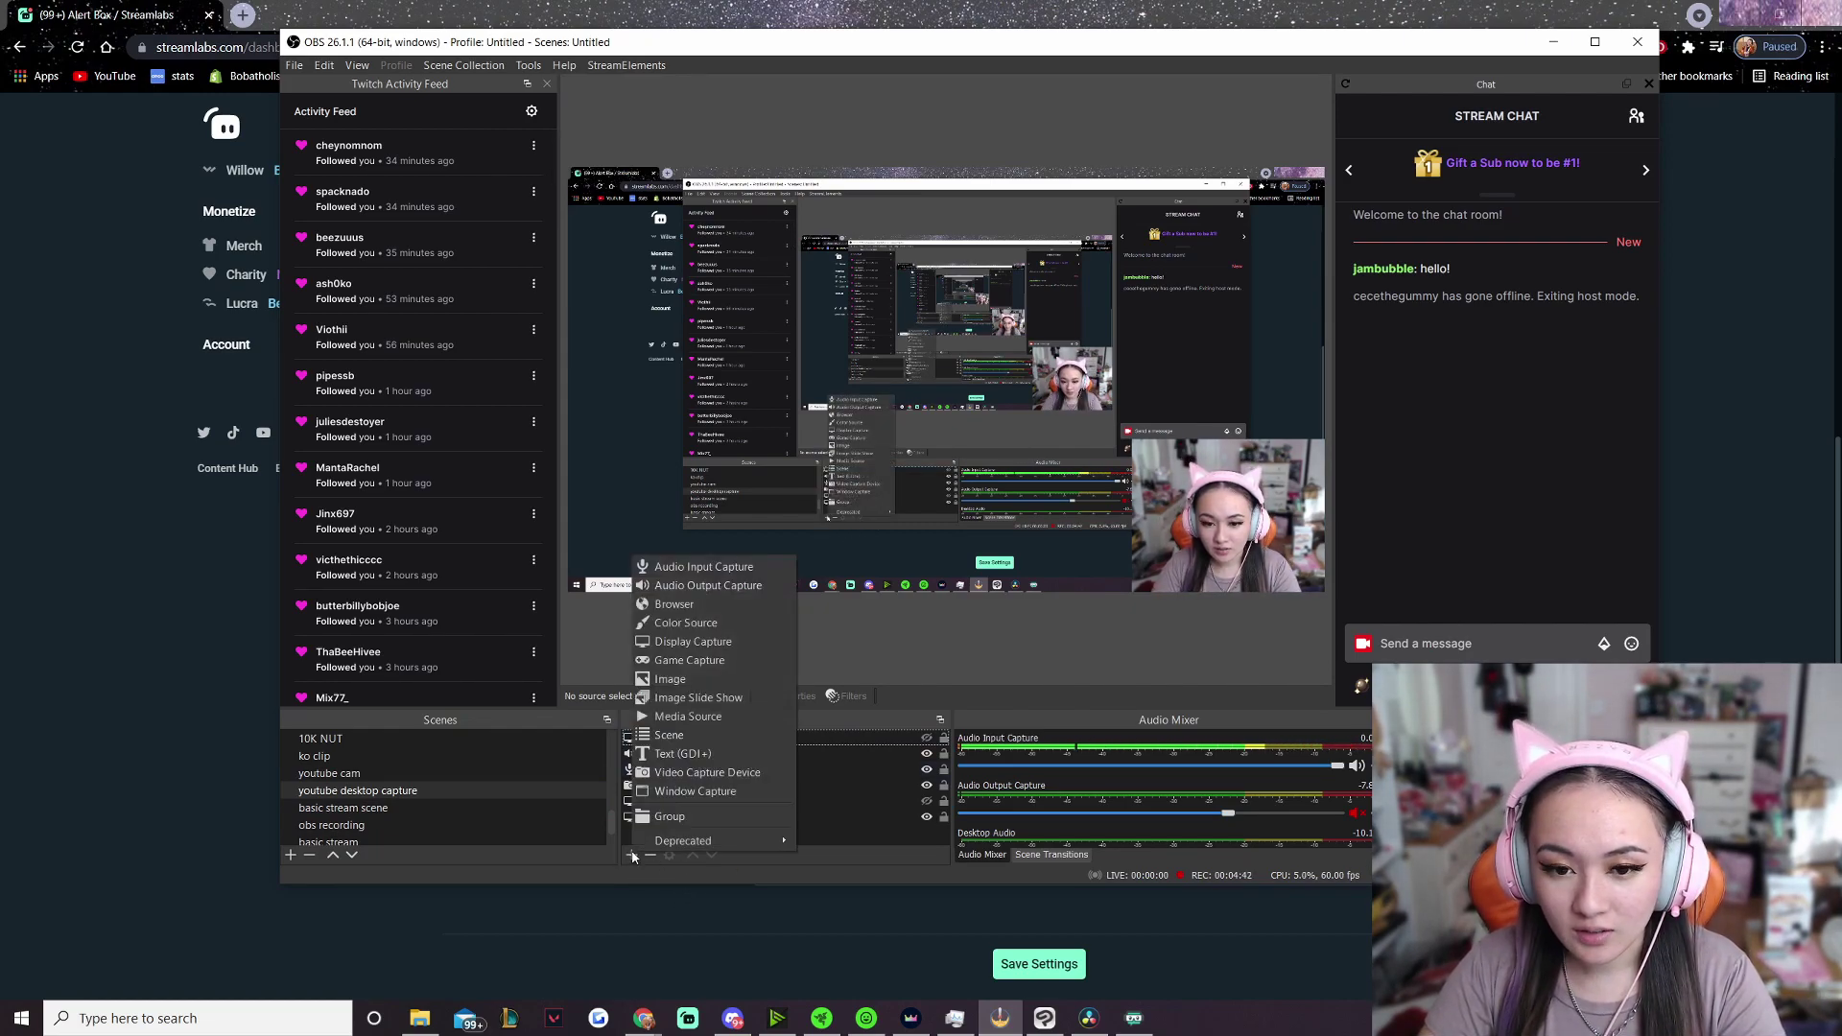
{"action": "left_click", "coordinate": [735, 756]}
{"action": "type", "text": "daily sub goal 300000"}
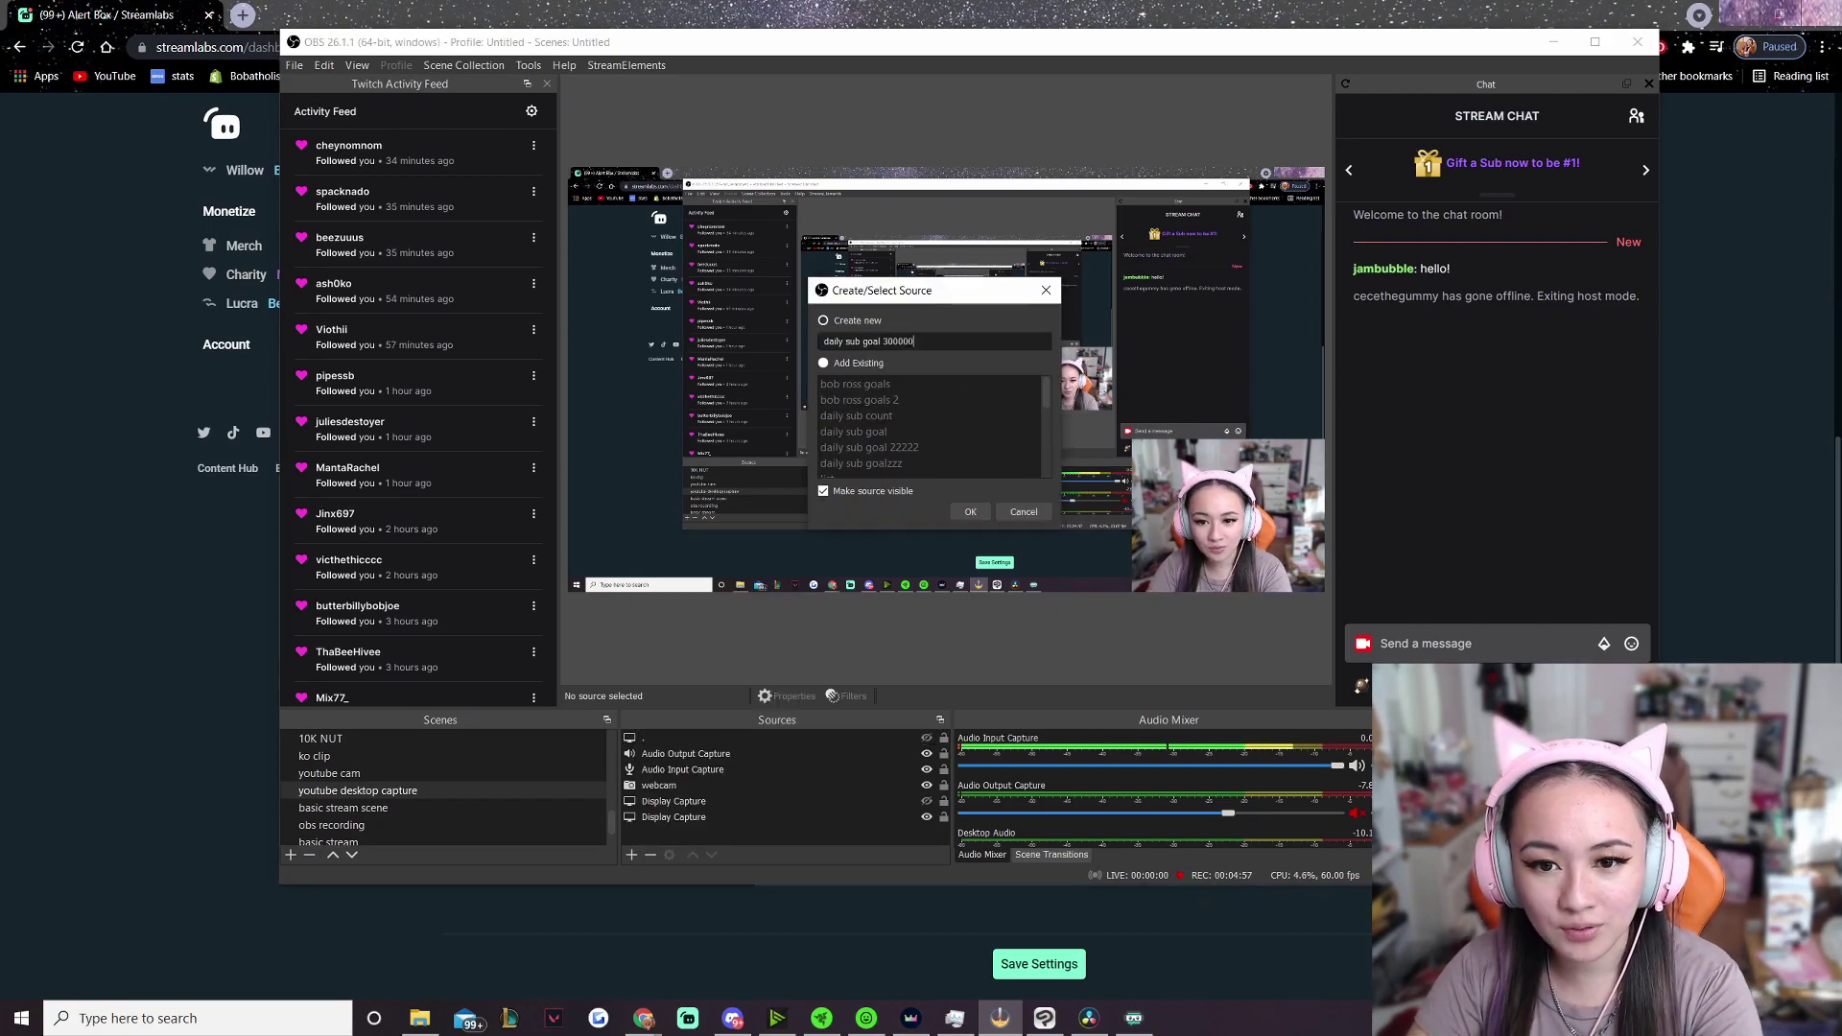
{"action": "left_click", "coordinate": [970, 511]}
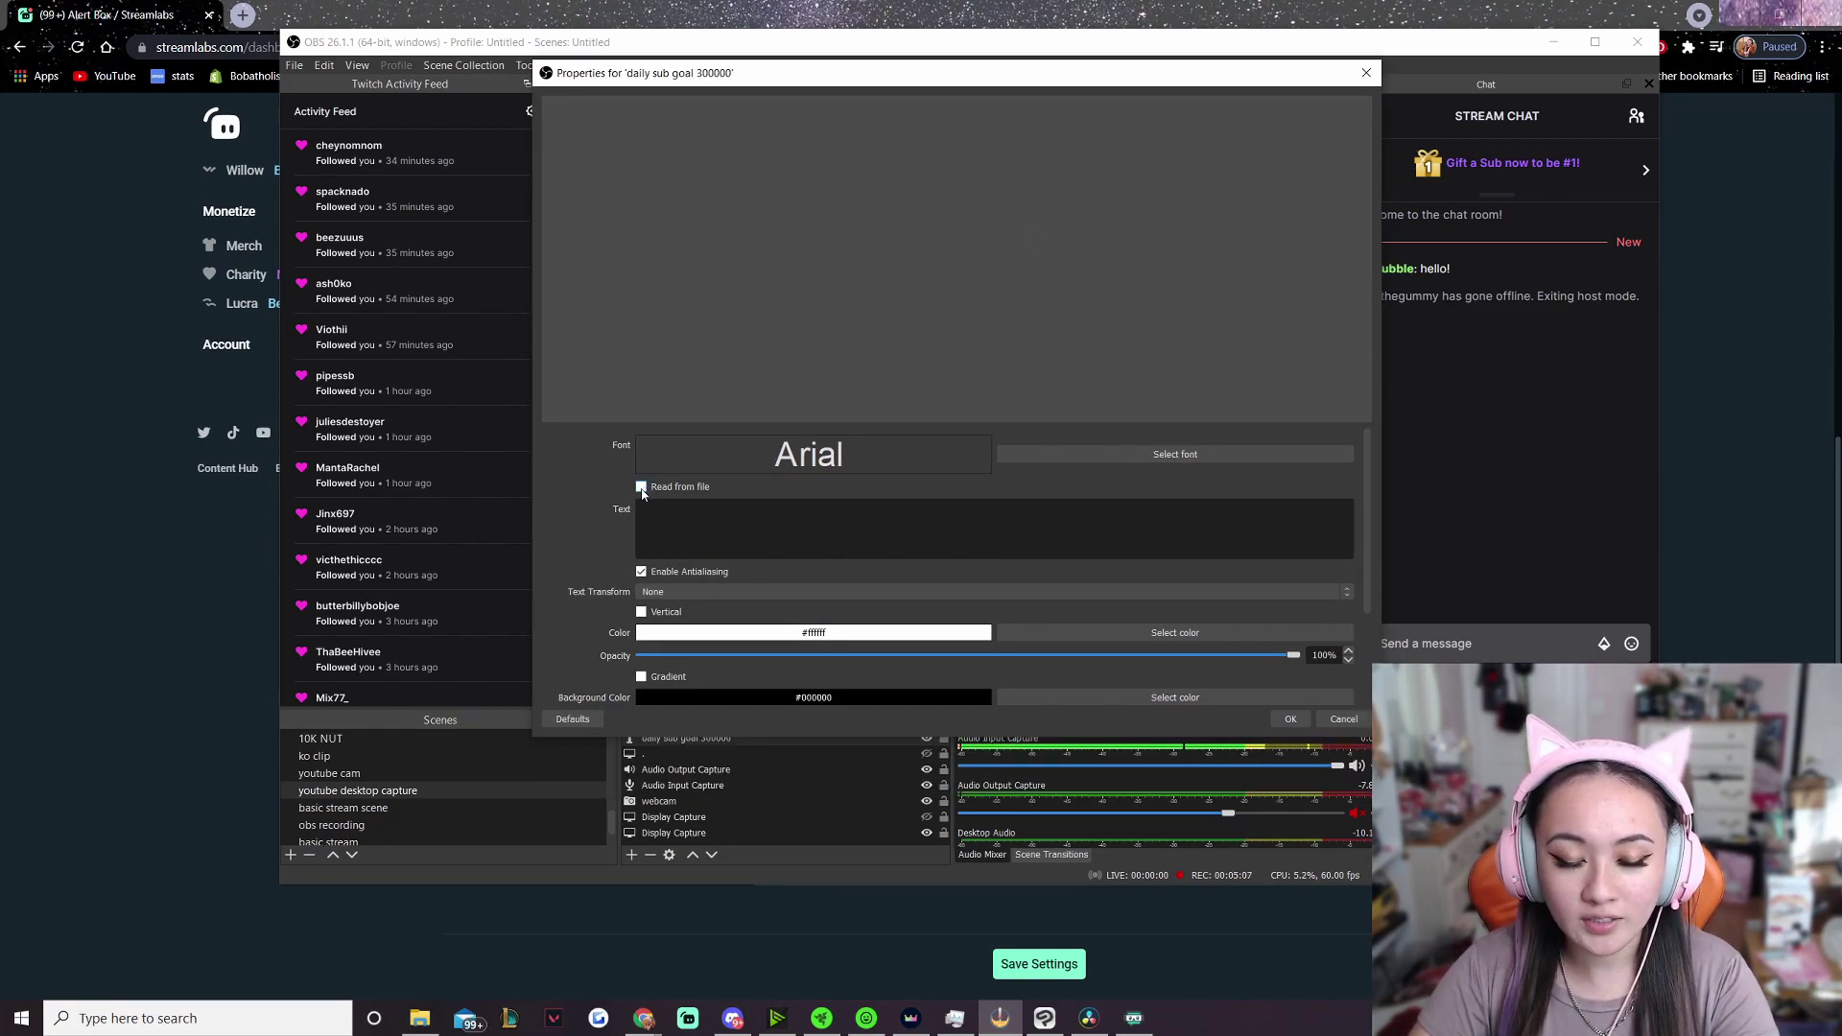
Make the text source read from the session_subscriber_count file in the streamlabels output folder
{"action": "left_click", "coordinate": [641, 488]}
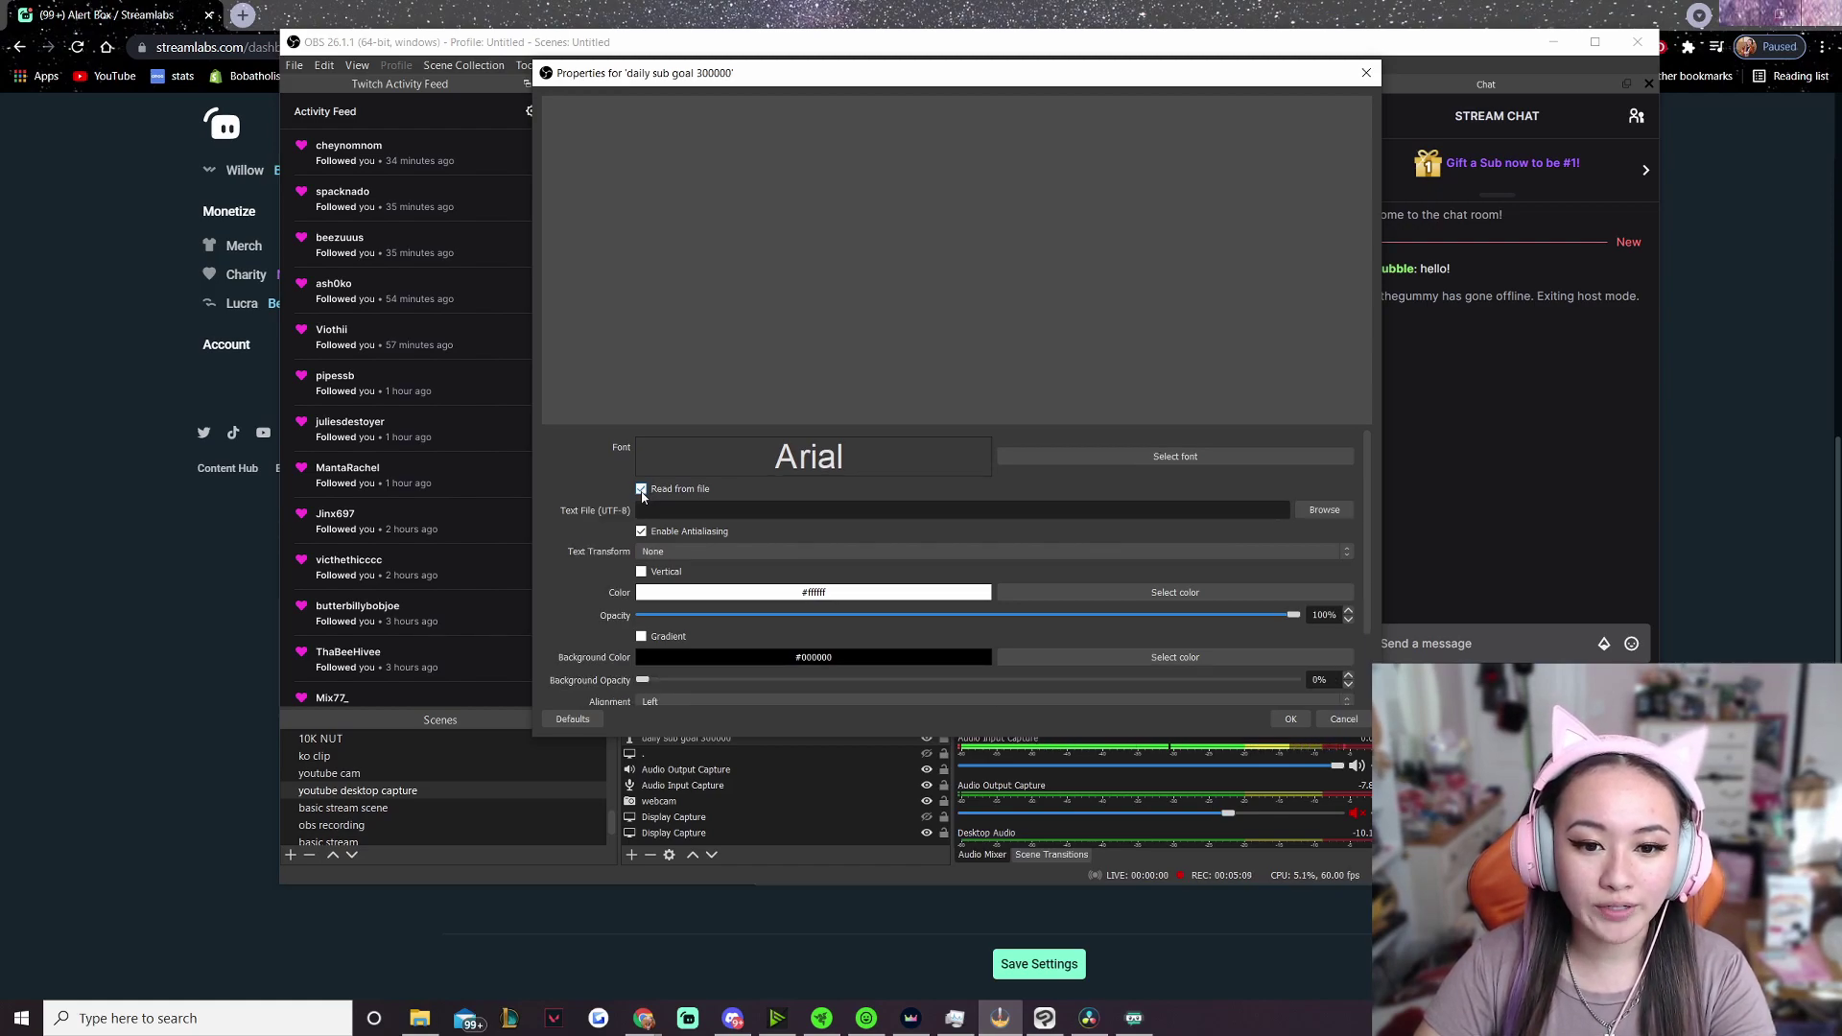
{"action": "left_click", "coordinate": [1327, 511]}
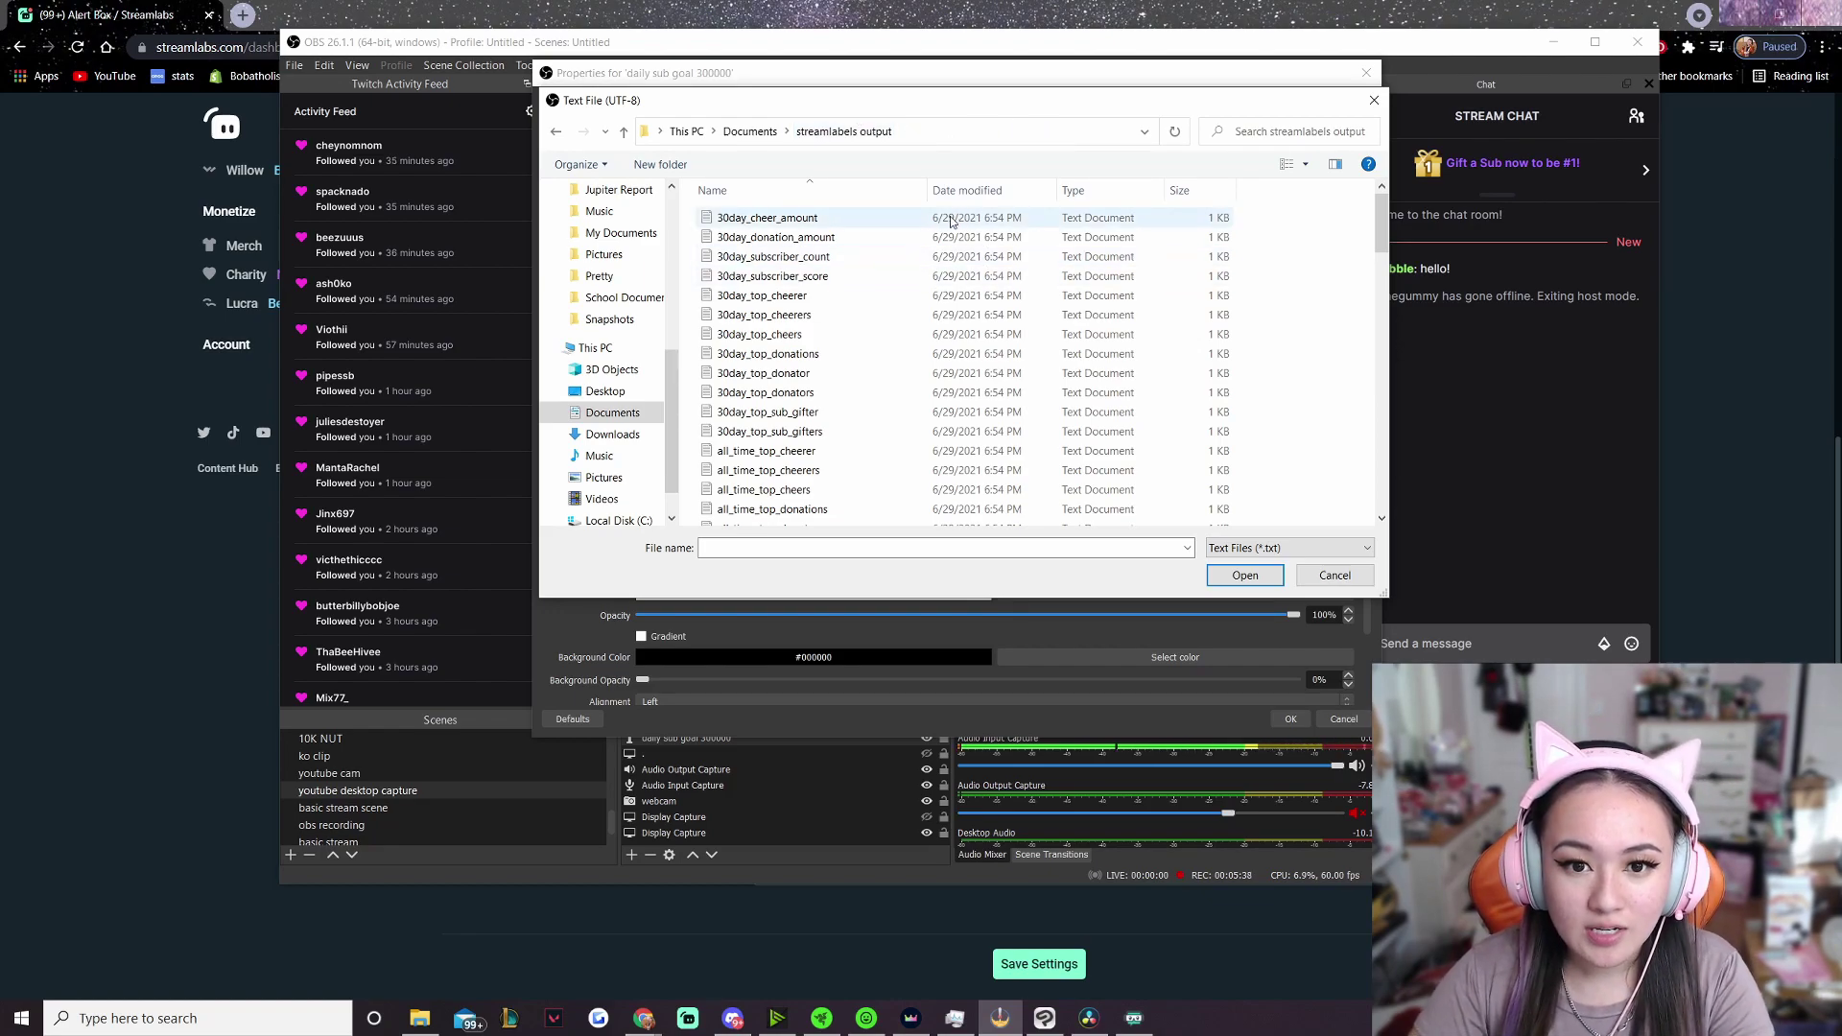
{"action": "scroll", "coordinate": [916, 249], "scroll_direction": "down", "scroll_amount": 12}
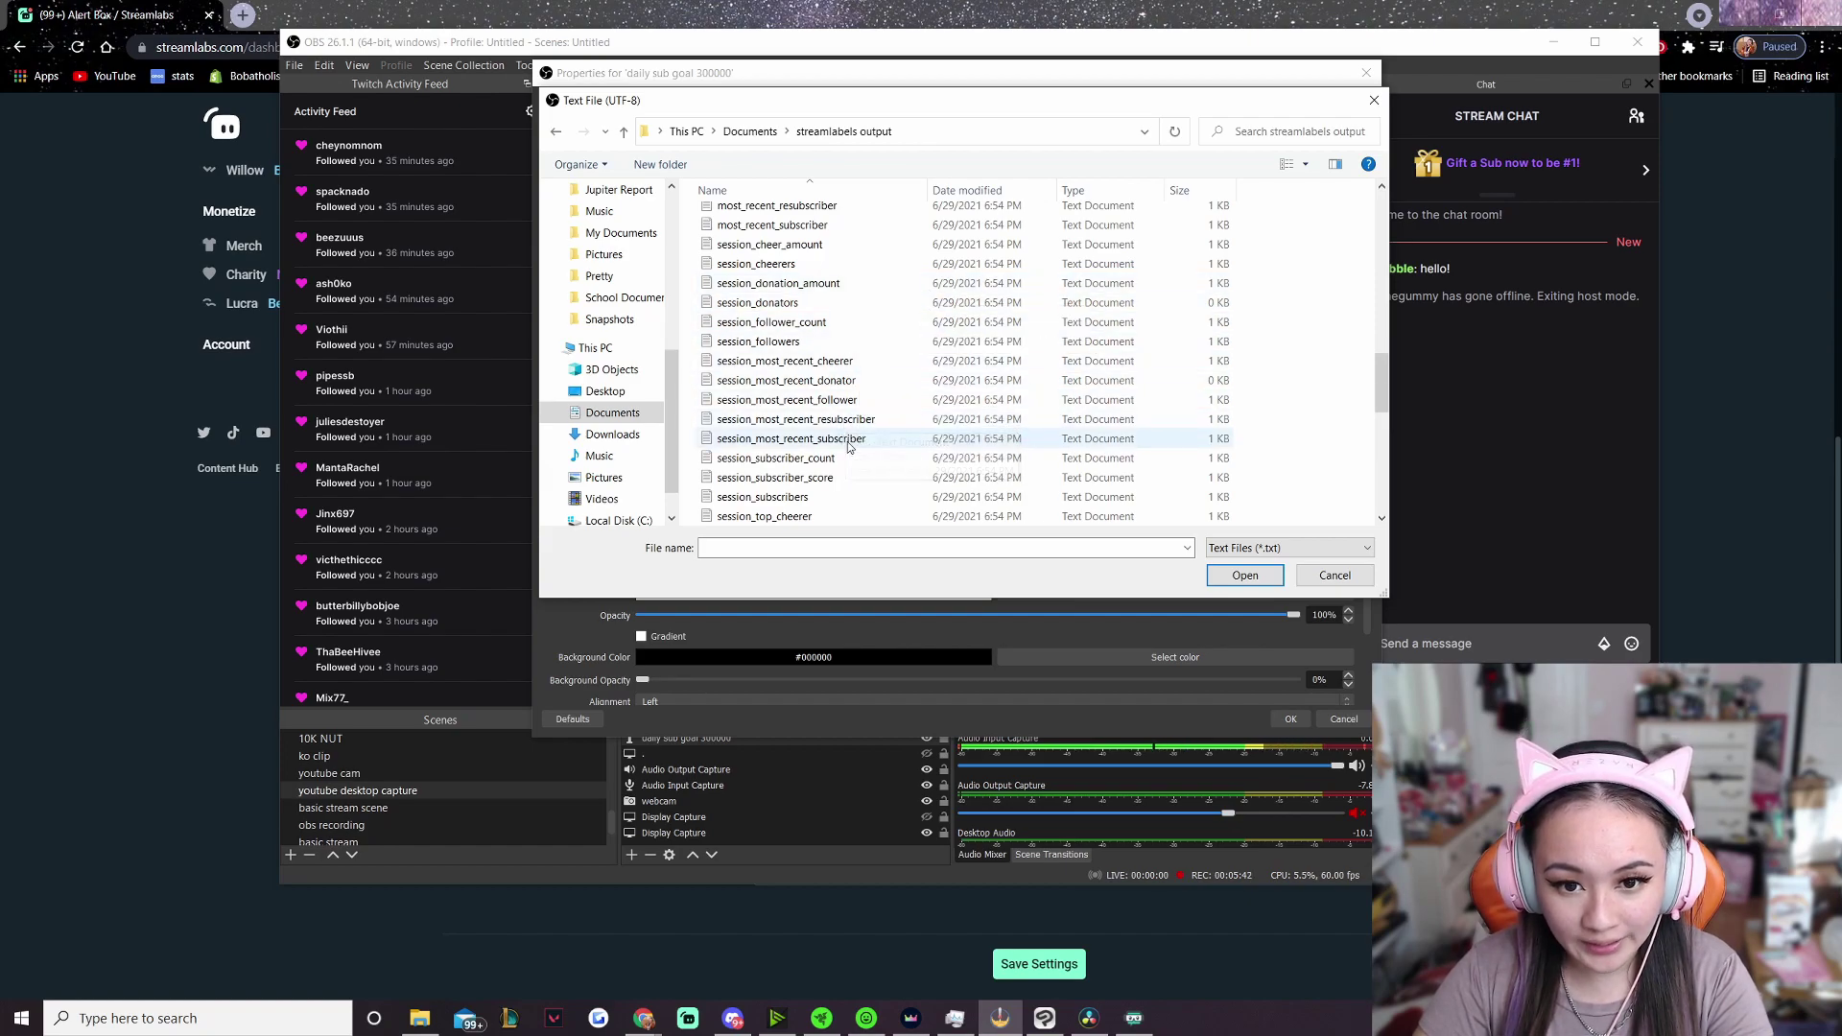
{"action": "left_click", "coordinate": [860, 463]}
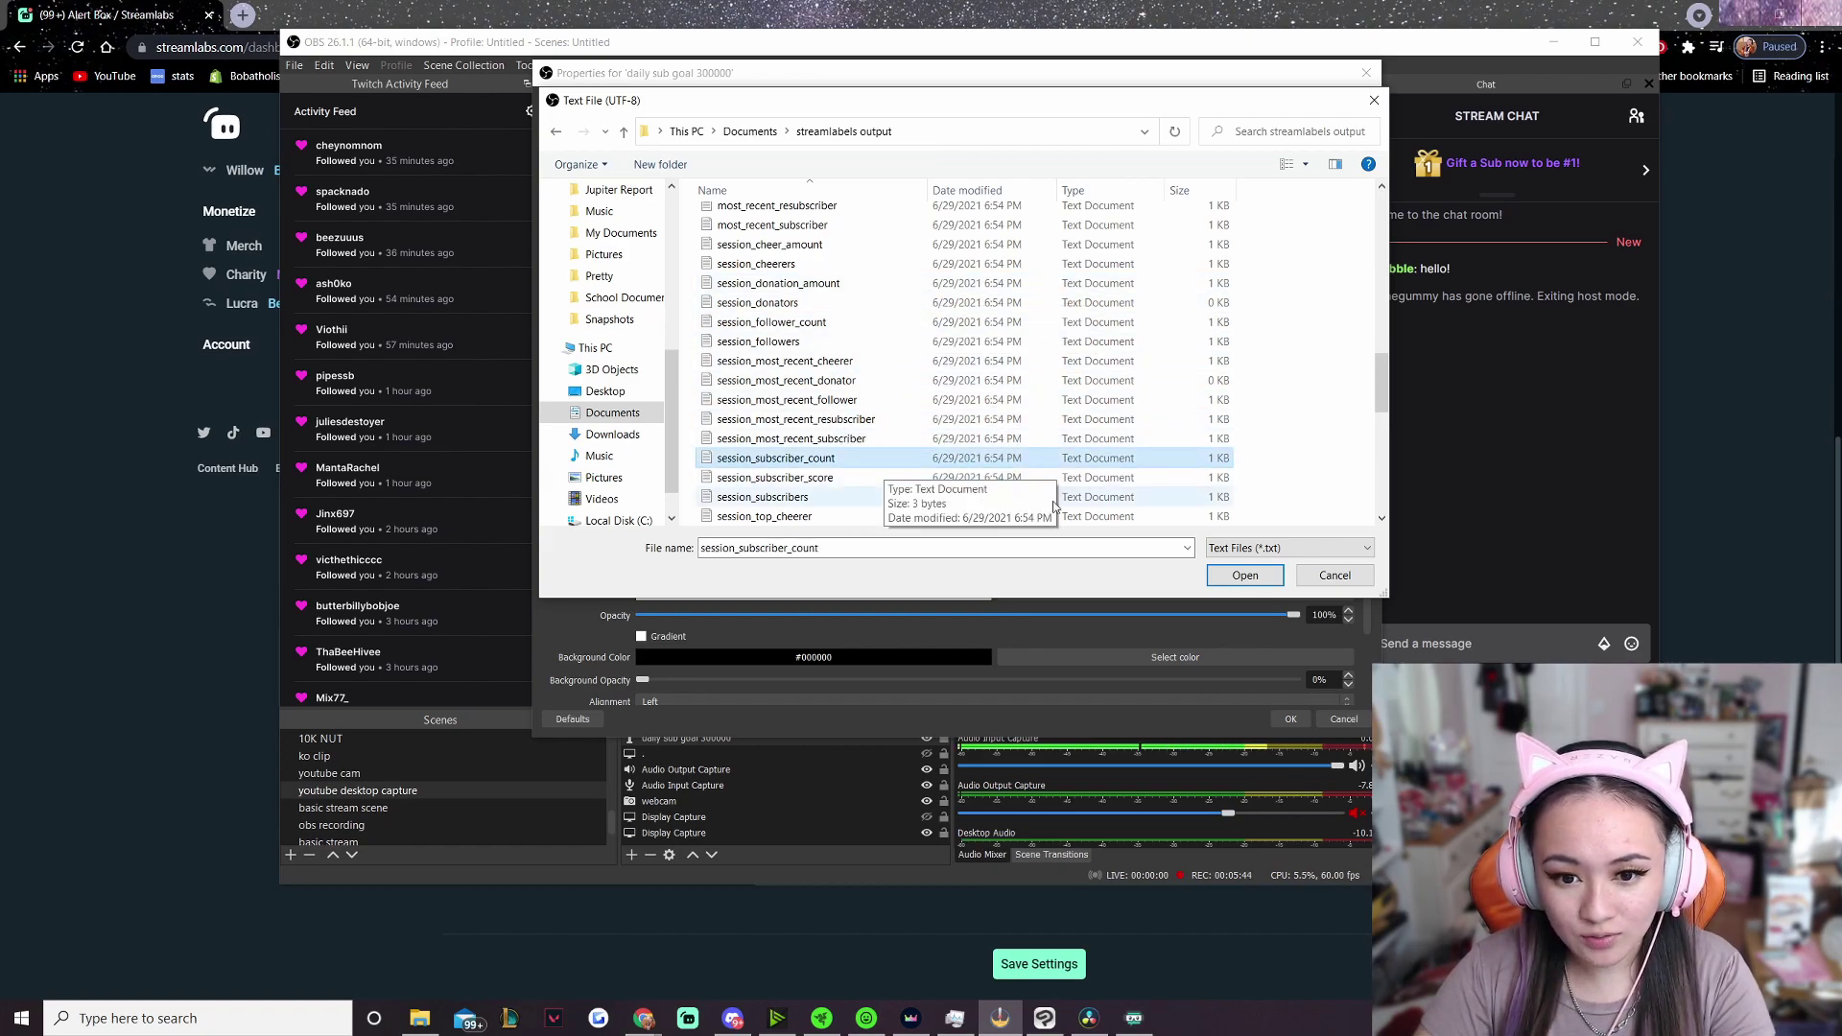
{"action": "left_click", "coordinate": [1247, 581]}
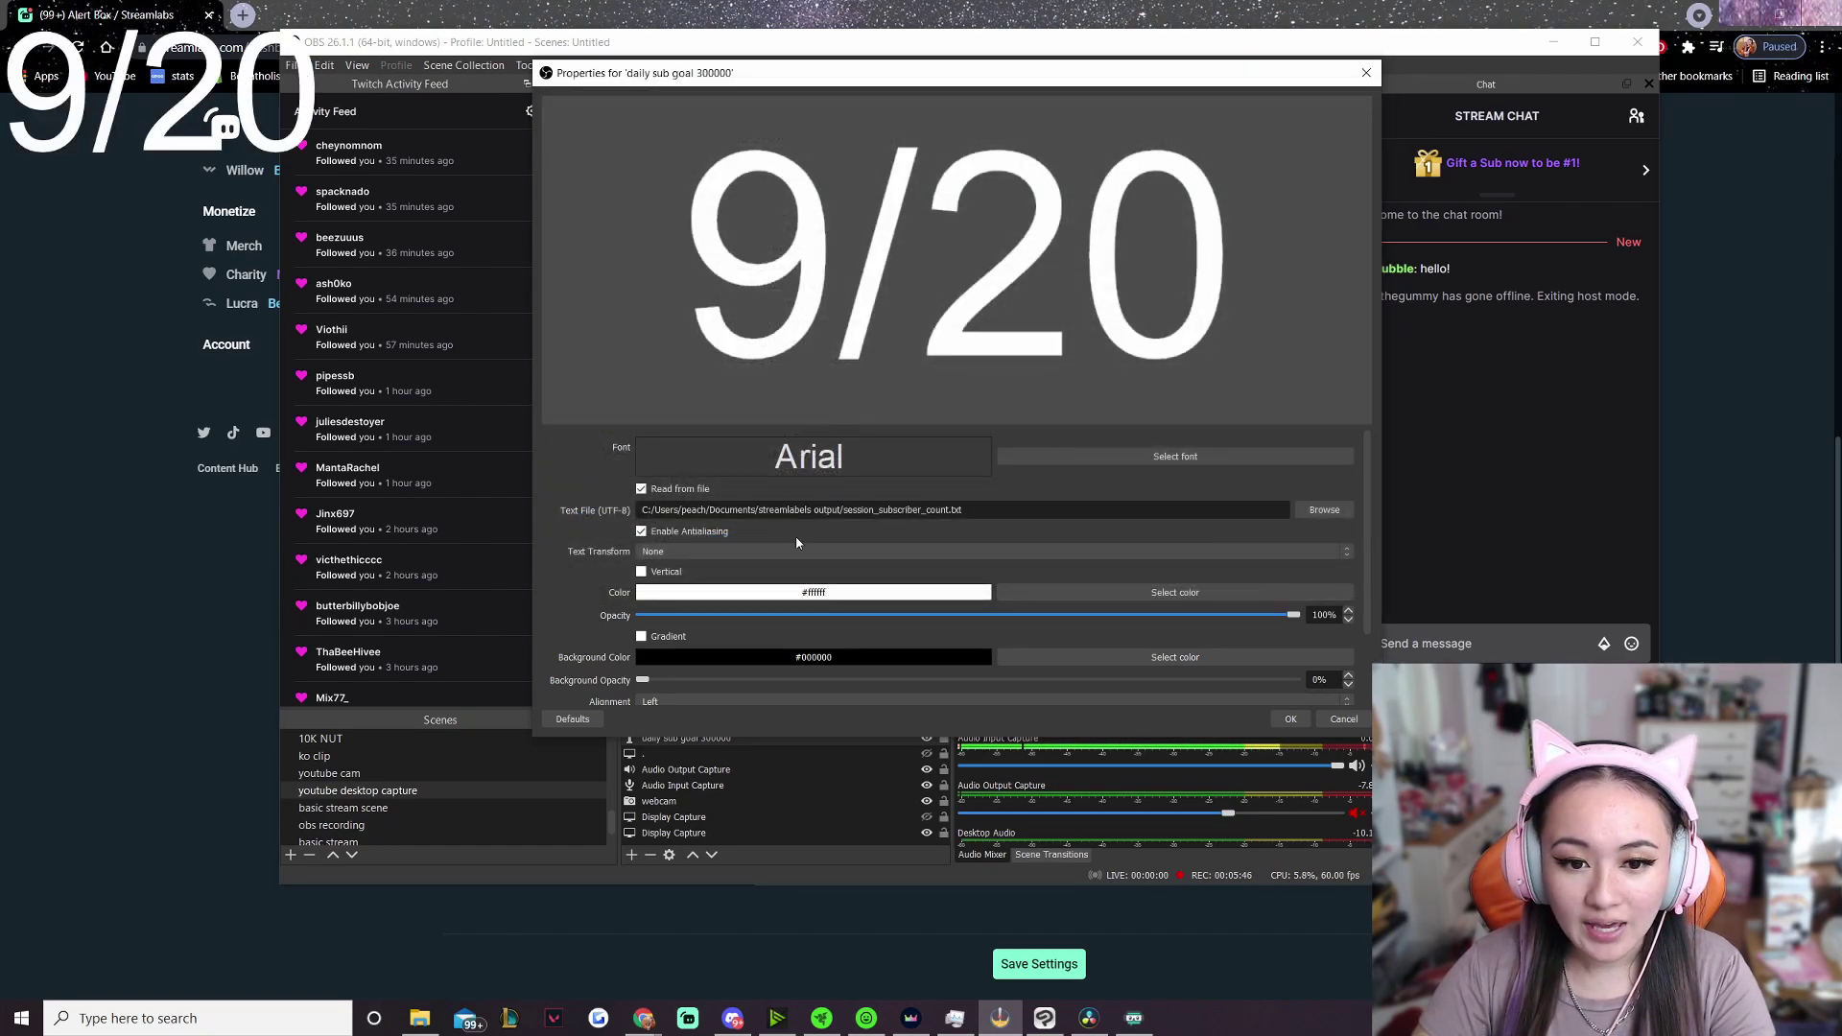
Change the counter text's font to Katahdin Round Regular
{"action": "left_click_drag", "start_coordinate": [1001, 79], "coordinate": [1022, 134]}
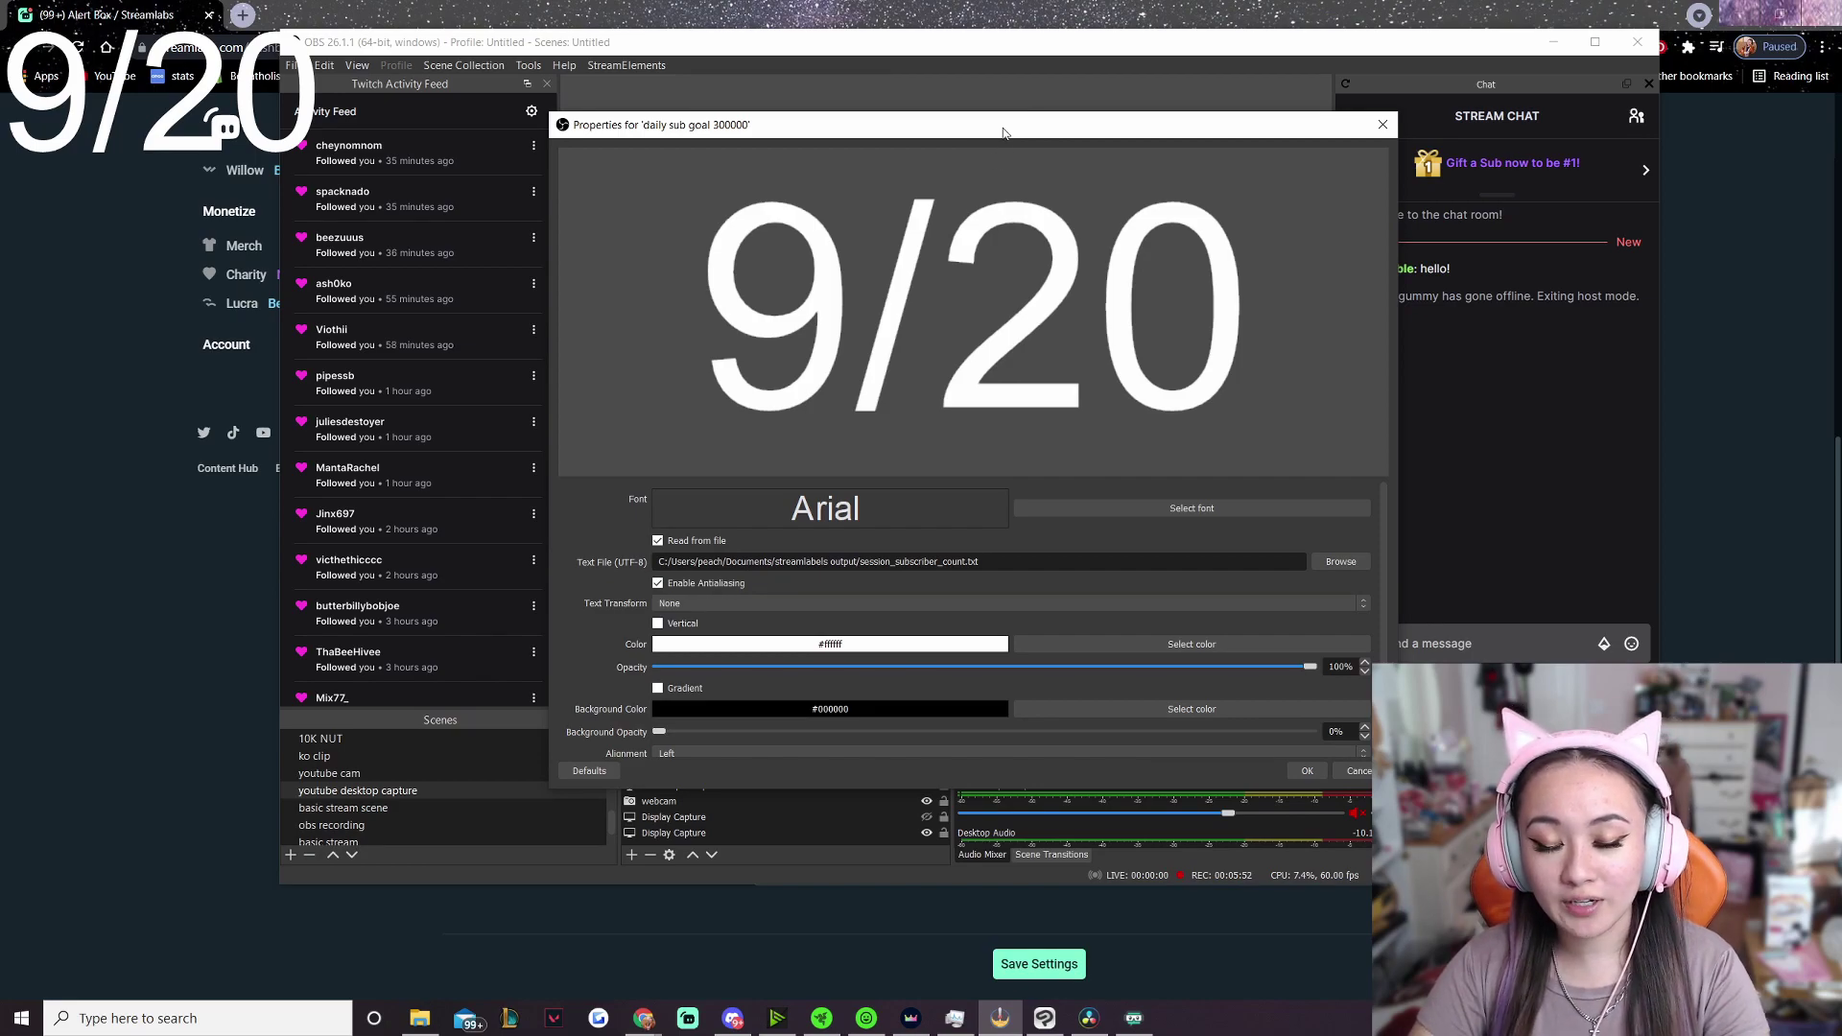
{"action": "left_click_drag", "start_coordinate": [1007, 144], "coordinate": [999, 137]}
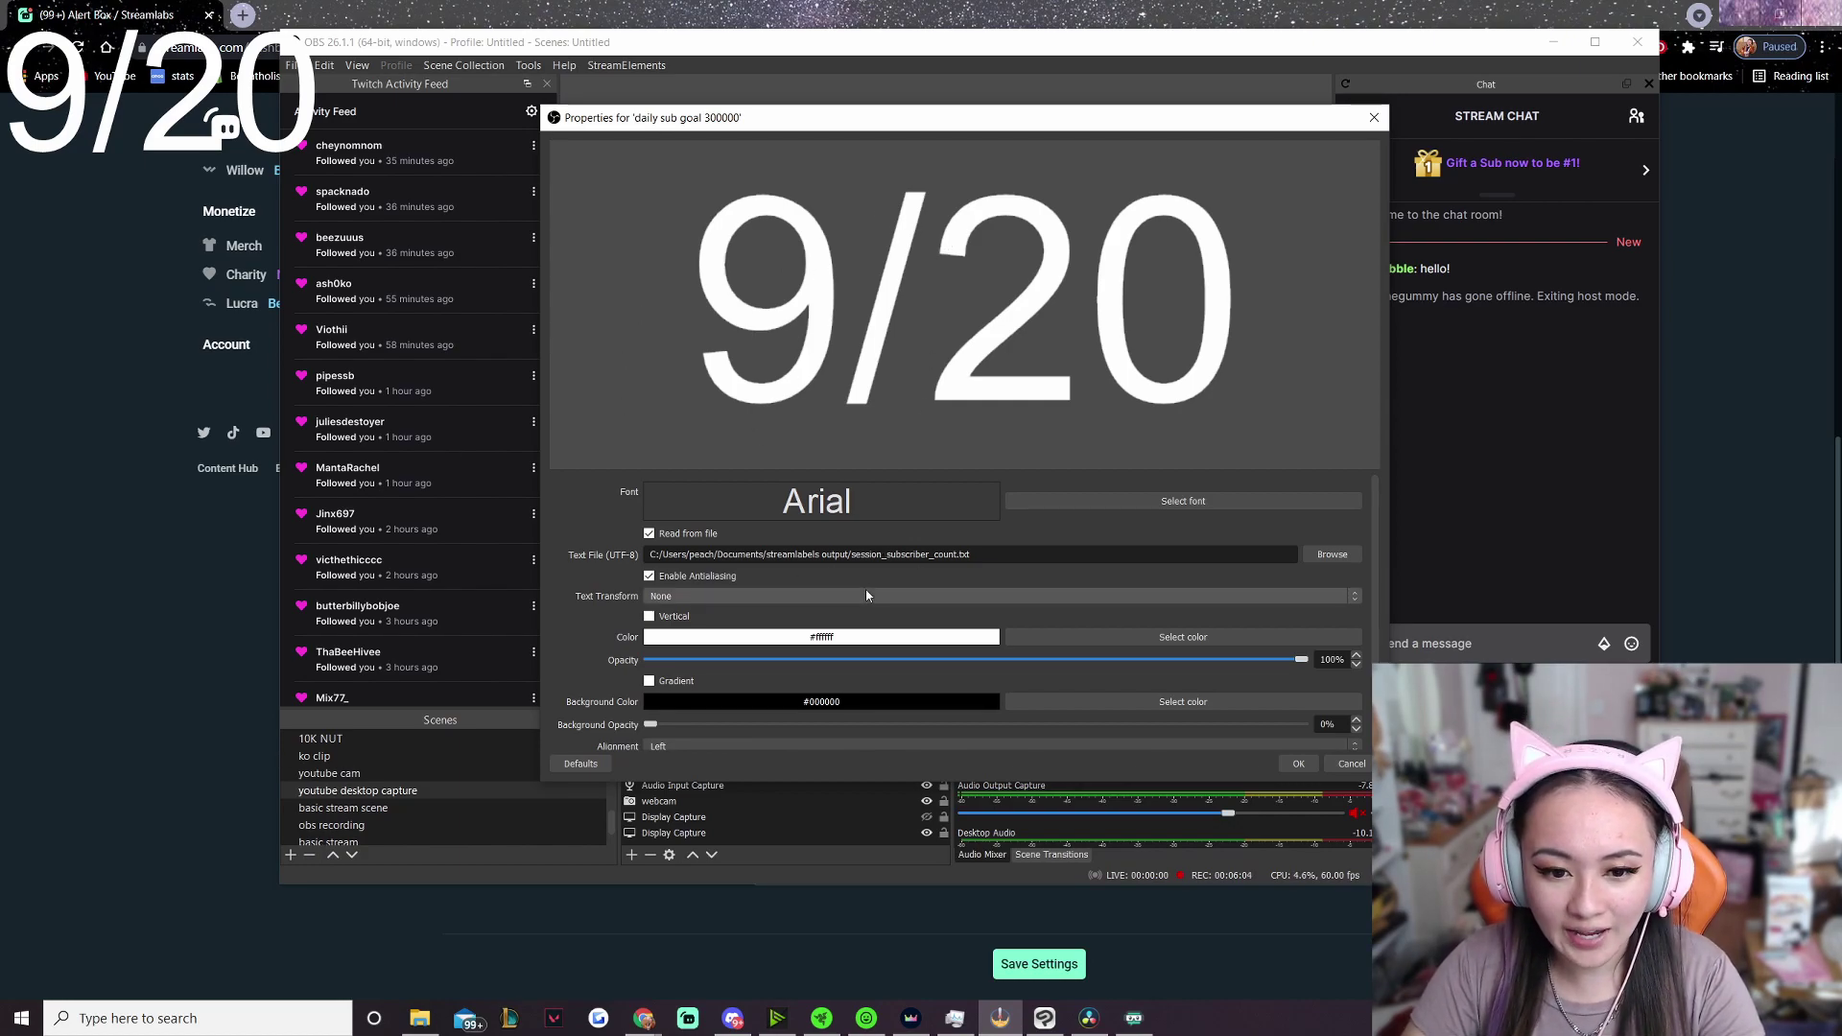
{"action": "left_click", "coordinate": [1156, 509]}
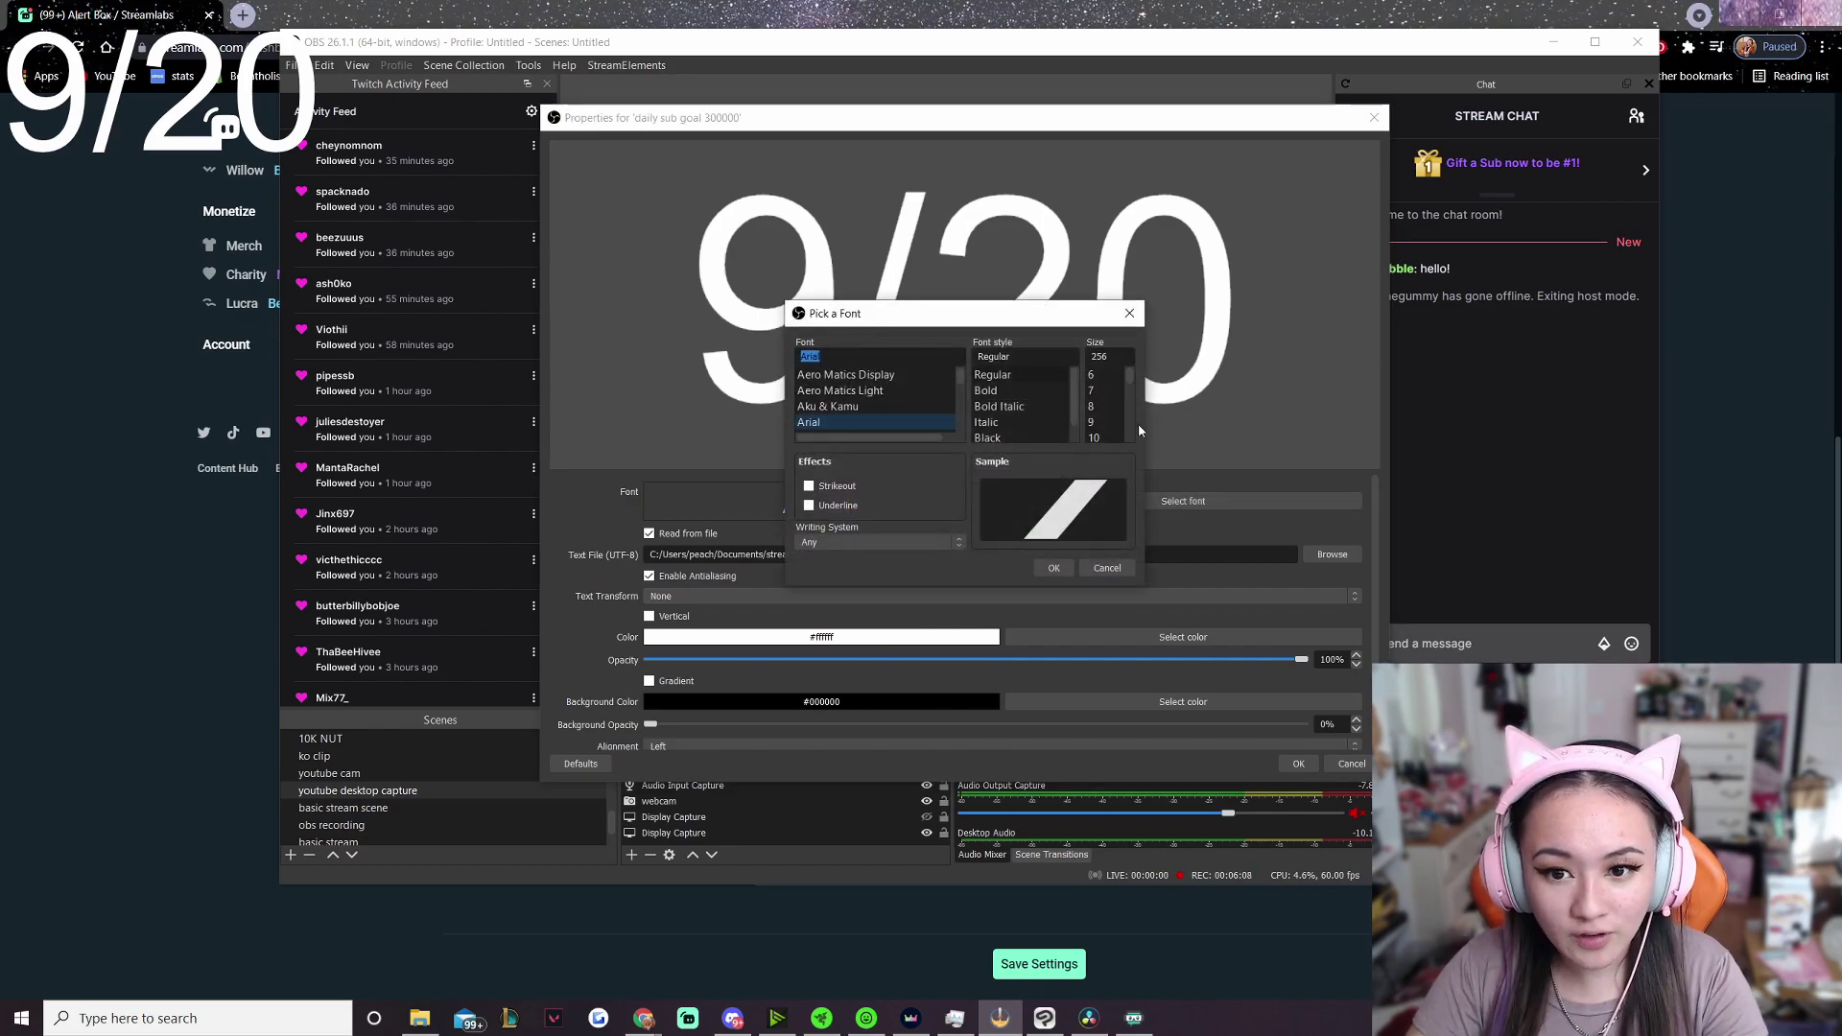
{"action": "scroll", "coordinate": [878, 388], "scroll_direction": "down", "scroll_amount": 10}
{"action": "scroll", "coordinate": [883, 389], "scroll_direction": "down", "scroll_amount": 5}
{"action": "scroll", "coordinate": [891, 404], "scroll_direction": "up", "scroll_amount": 2}
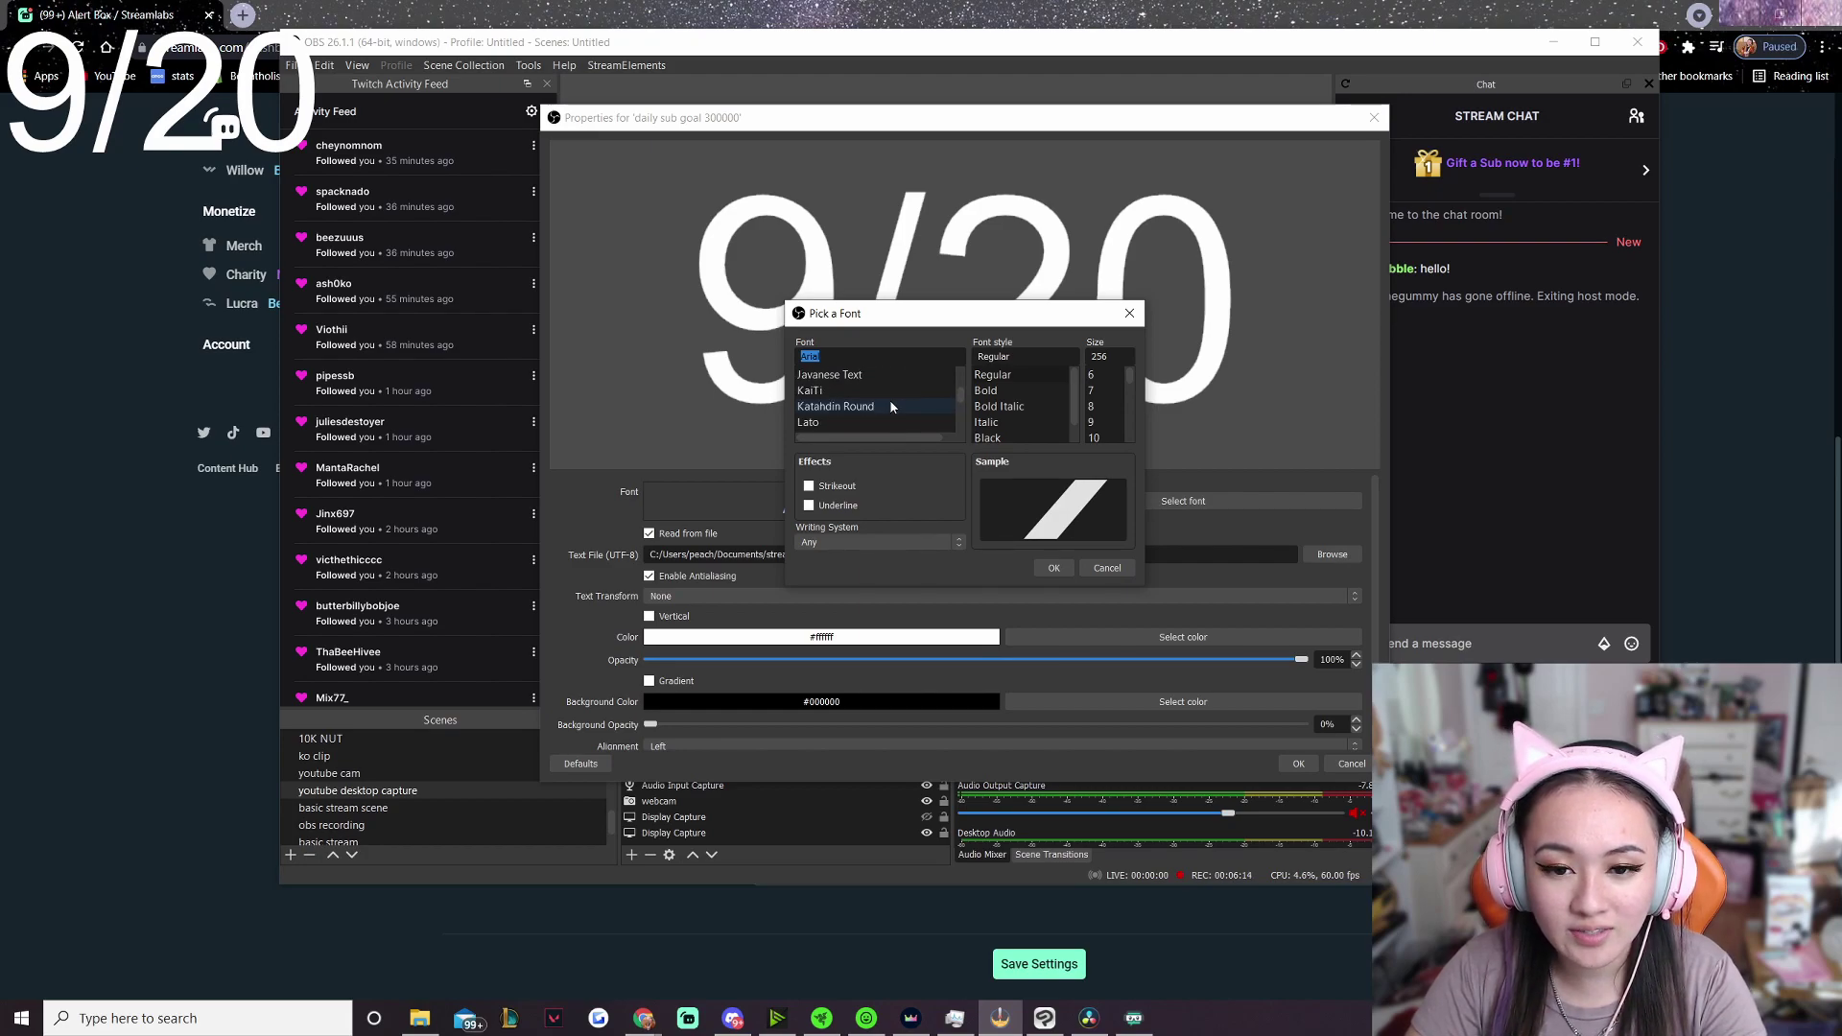
{"action": "left_click", "coordinate": [891, 407]}
{"action": "scroll", "coordinate": [1093, 429], "scroll_direction": "down", "scroll_amount": 5}
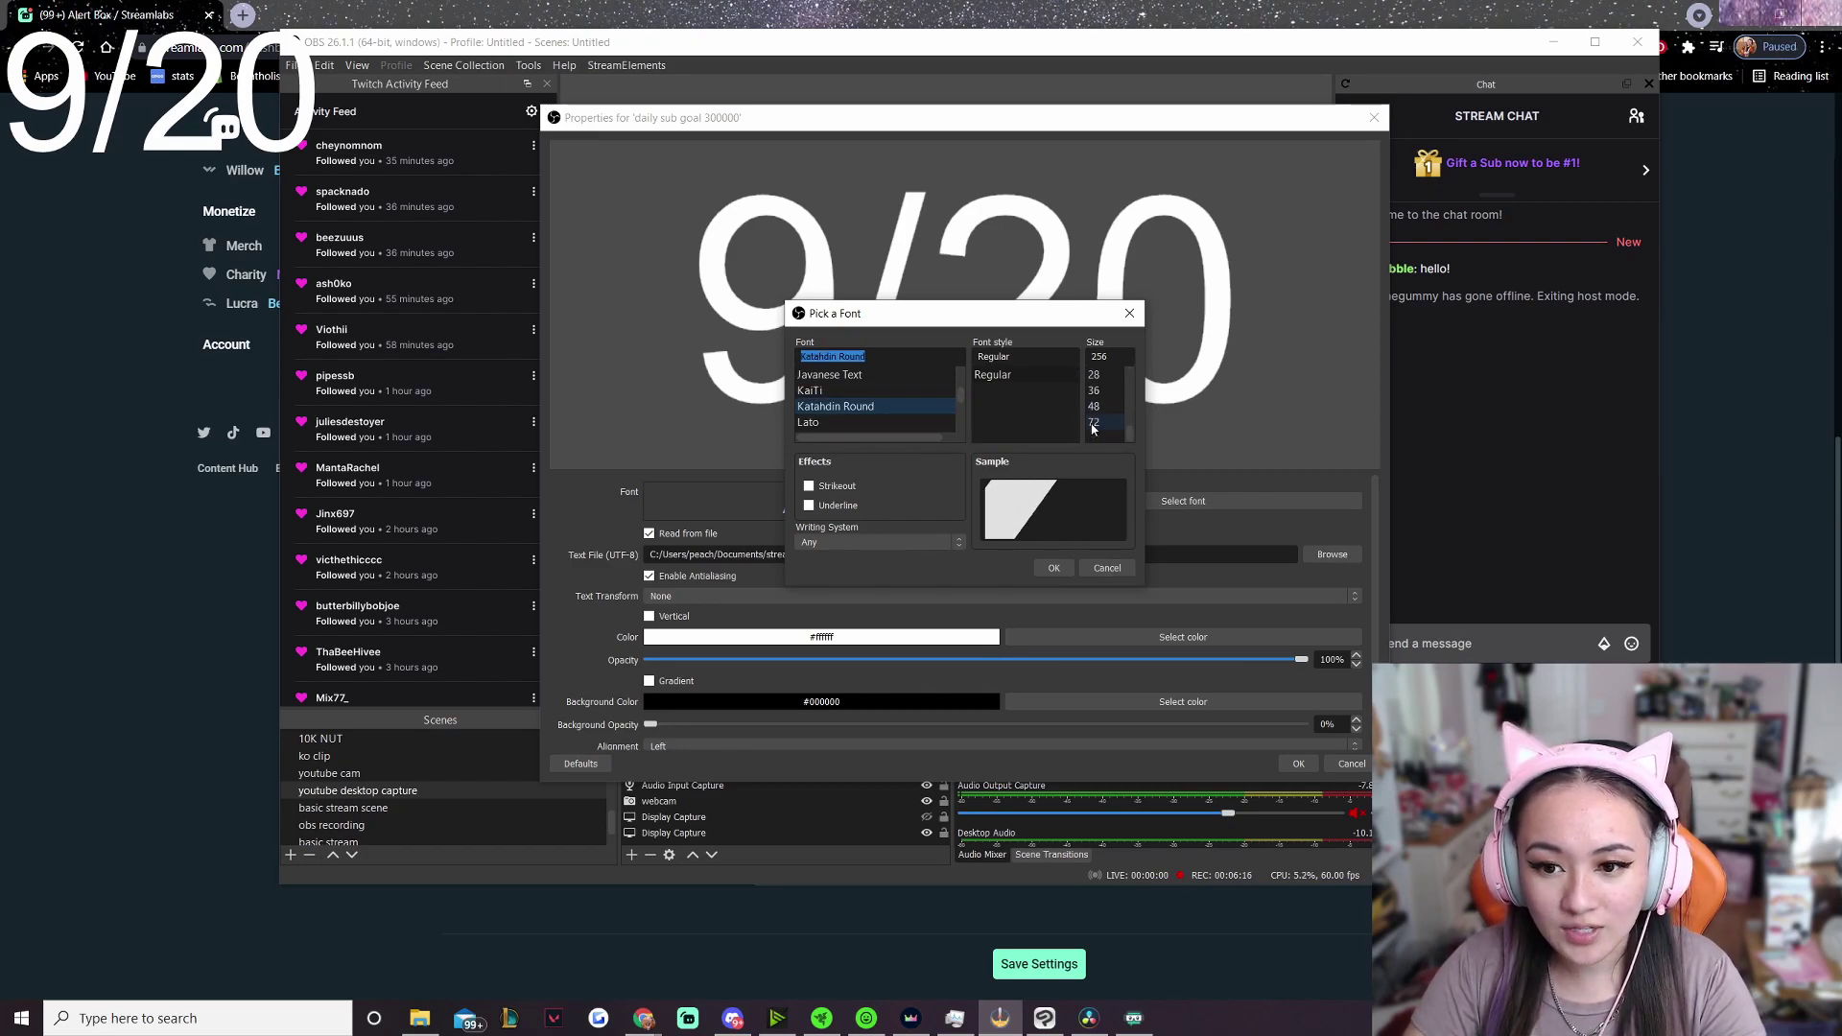
{"action": "left_click", "coordinate": [1053, 567]}
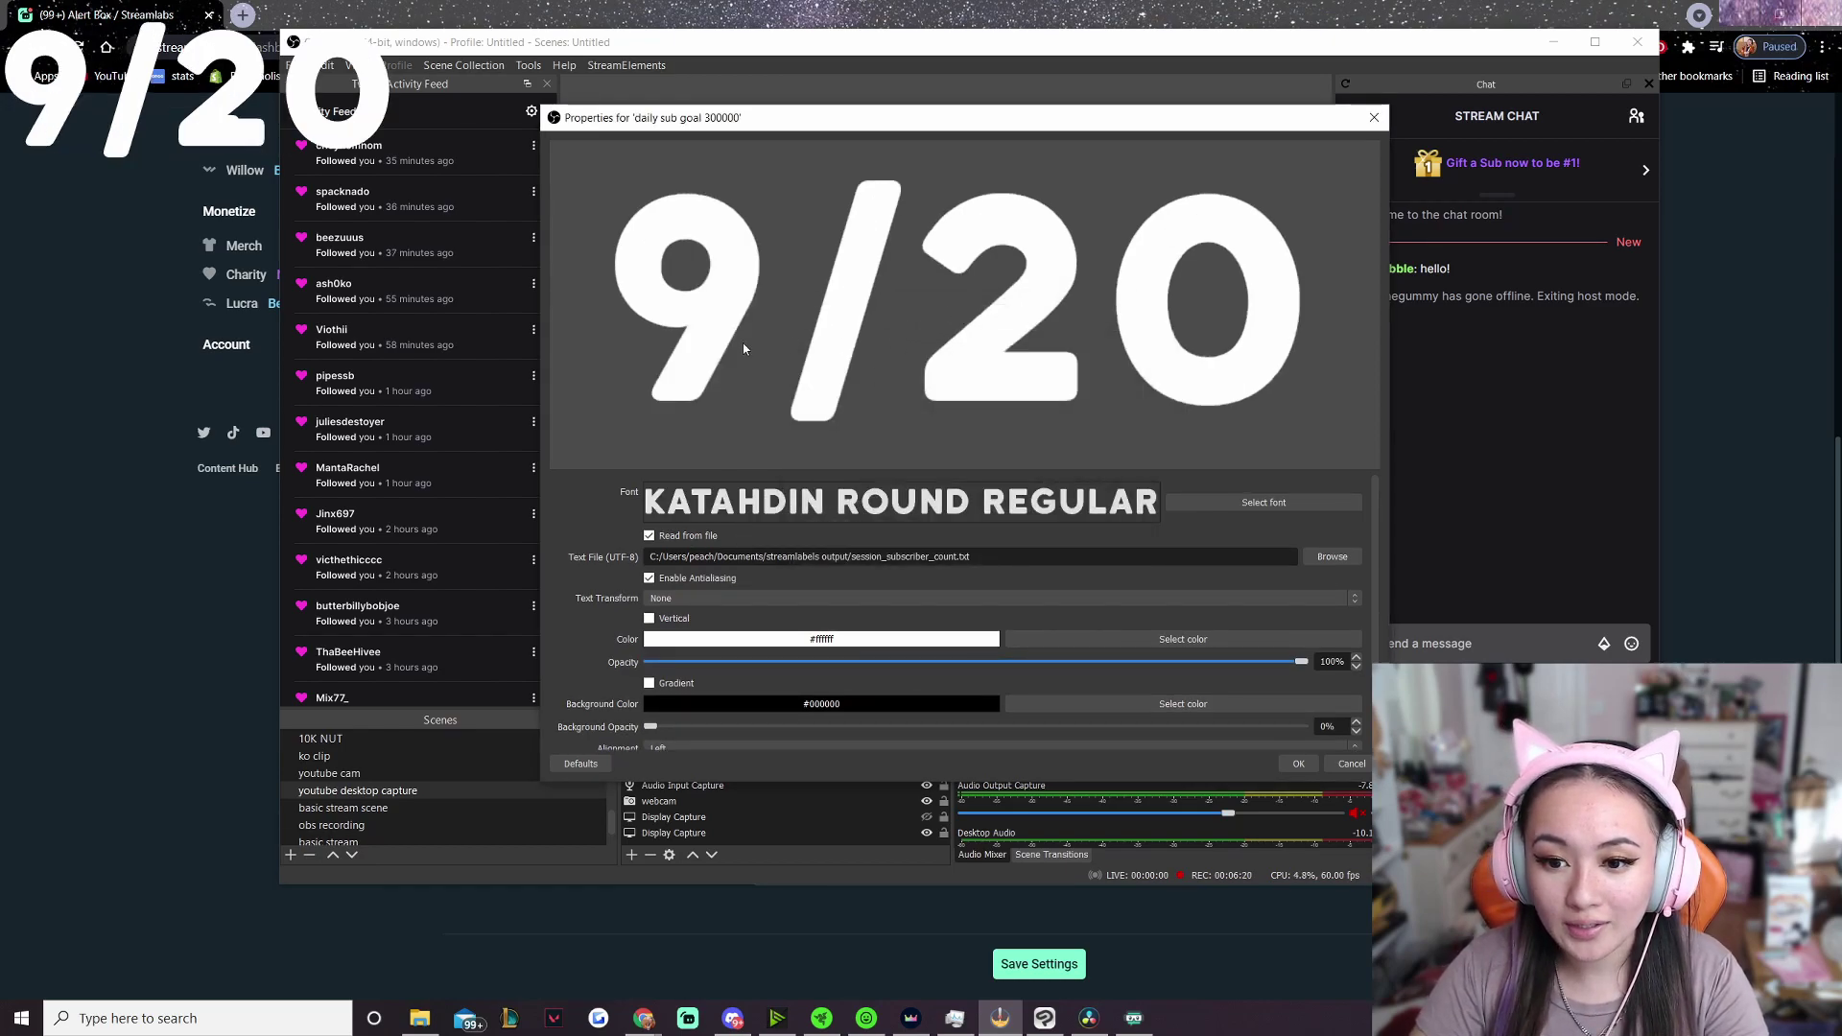
Set the counter text's colour to a bright pink
{"action": "left_click", "coordinate": [1183, 639]}
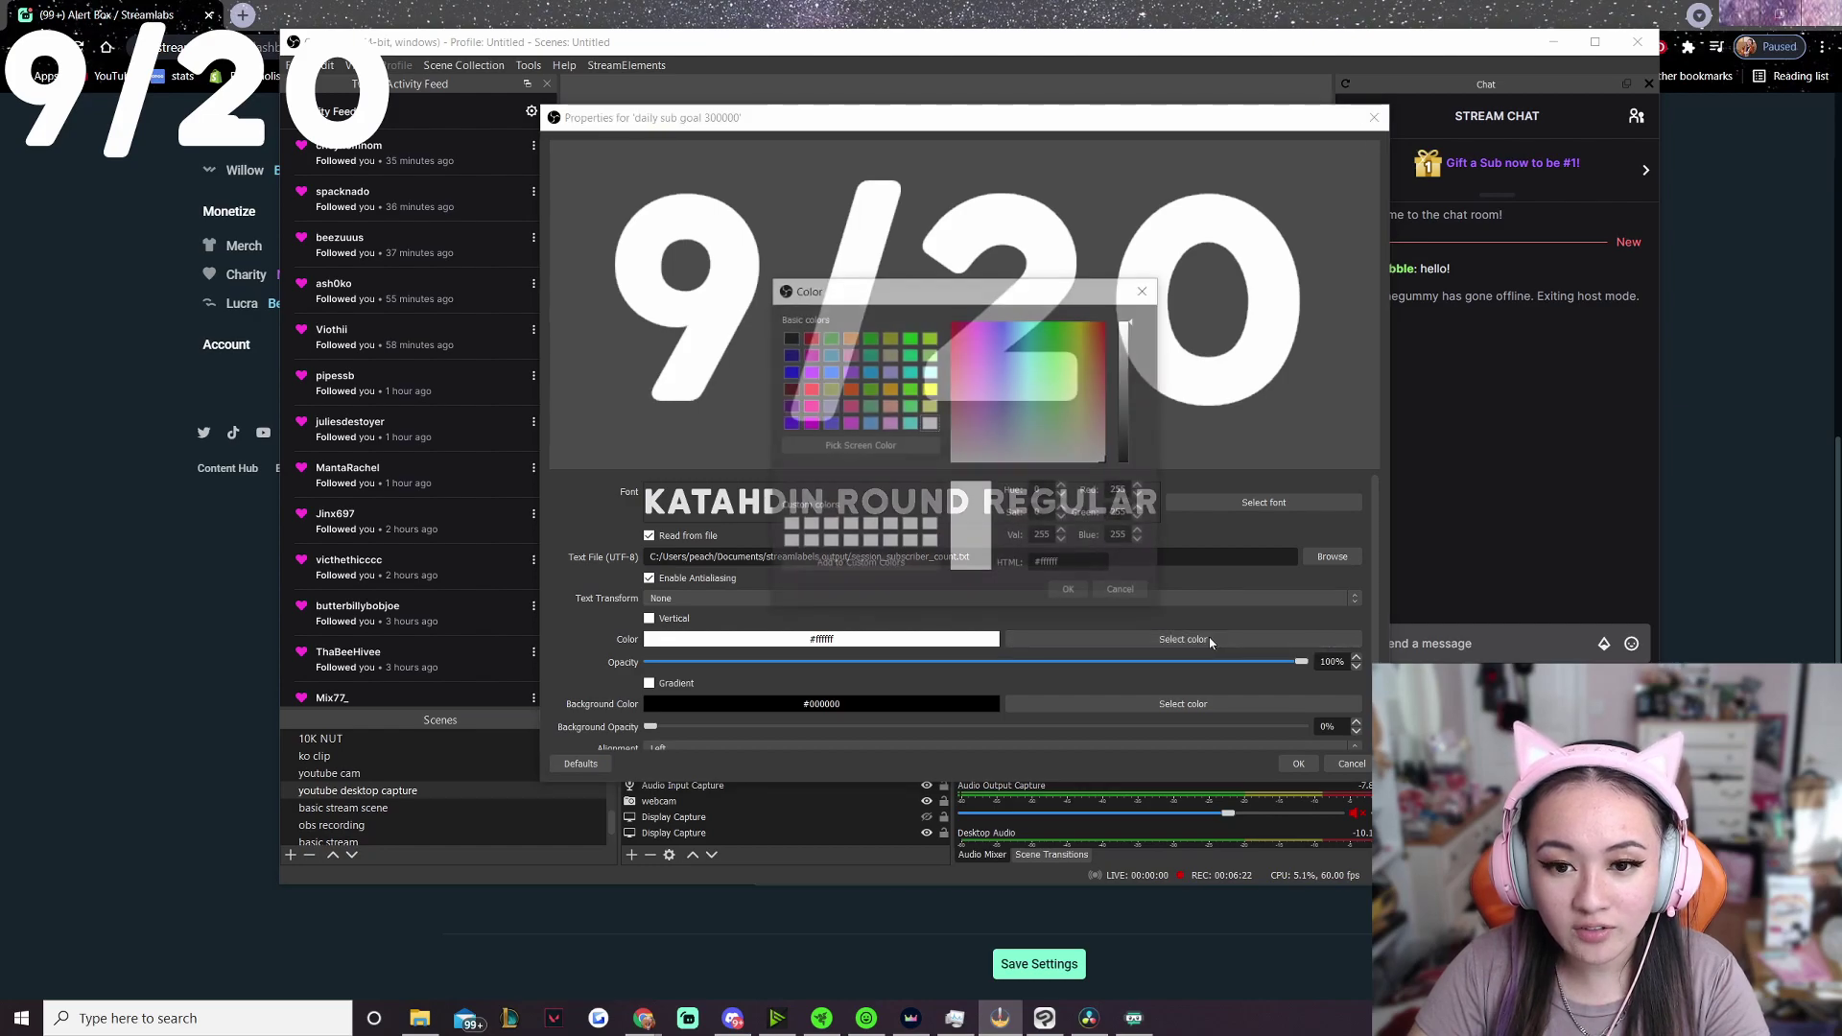
{"action": "left_click", "coordinate": [966, 331]}
{"action": "left_click_drag", "start_coordinate": [965, 332], "coordinate": [969, 377]}
{"action": "left_click", "coordinate": [1134, 366]}
{"action": "key", "text": "Return"}
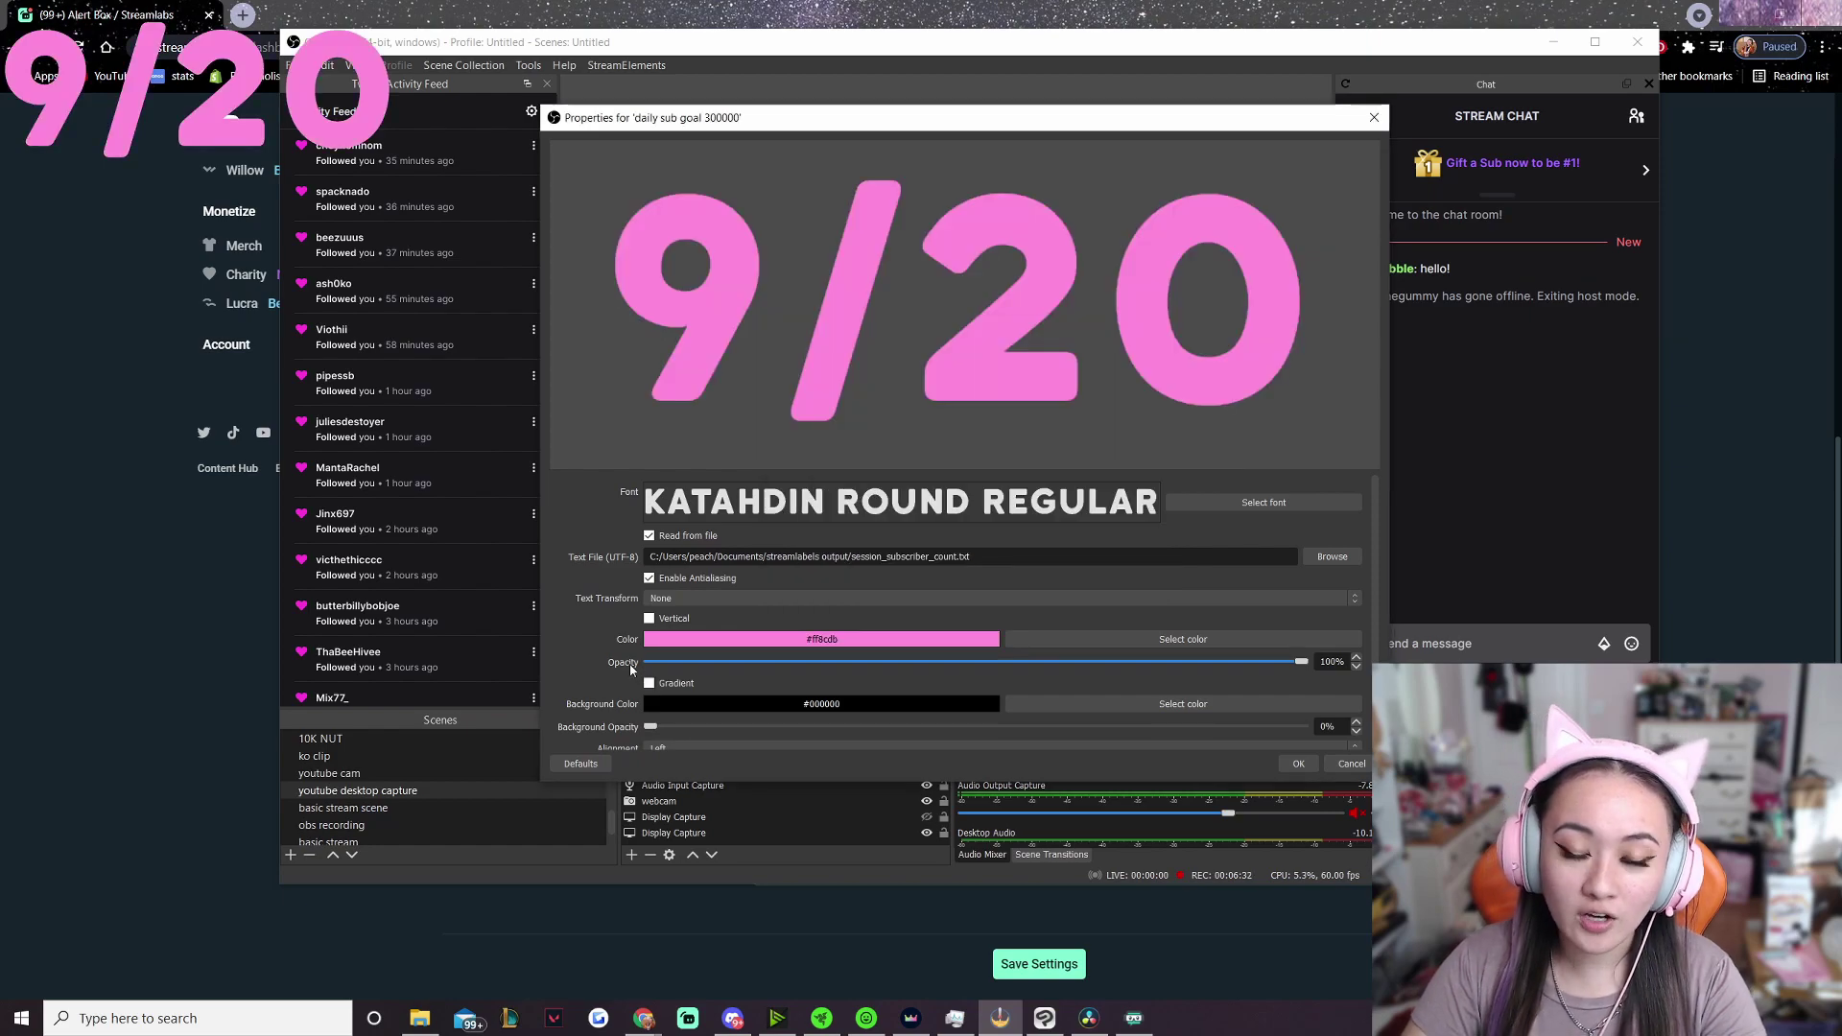
Add a gradient to the counter text with the orange gradient colour #ffa62a
{"action": "left_click", "coordinate": [648, 683]}
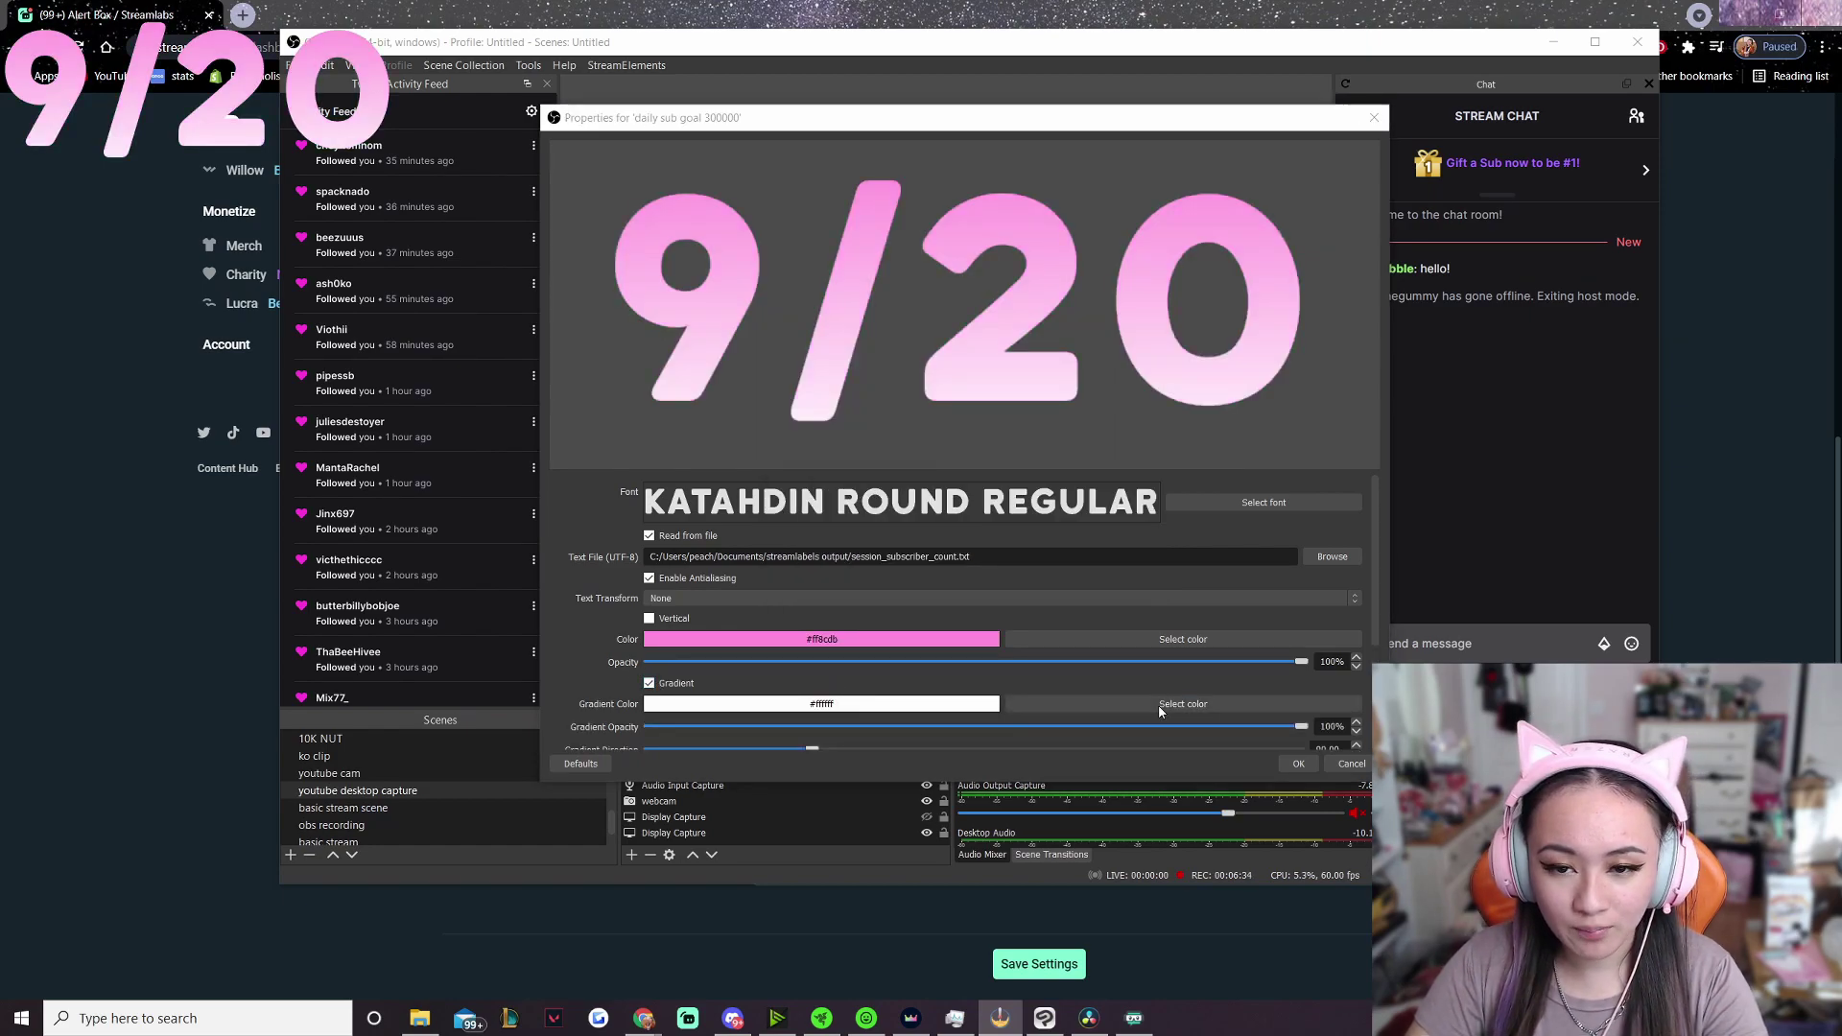
{"action": "left_click", "coordinate": [1159, 705]}
{"action": "left_click", "coordinate": [1092, 345]}
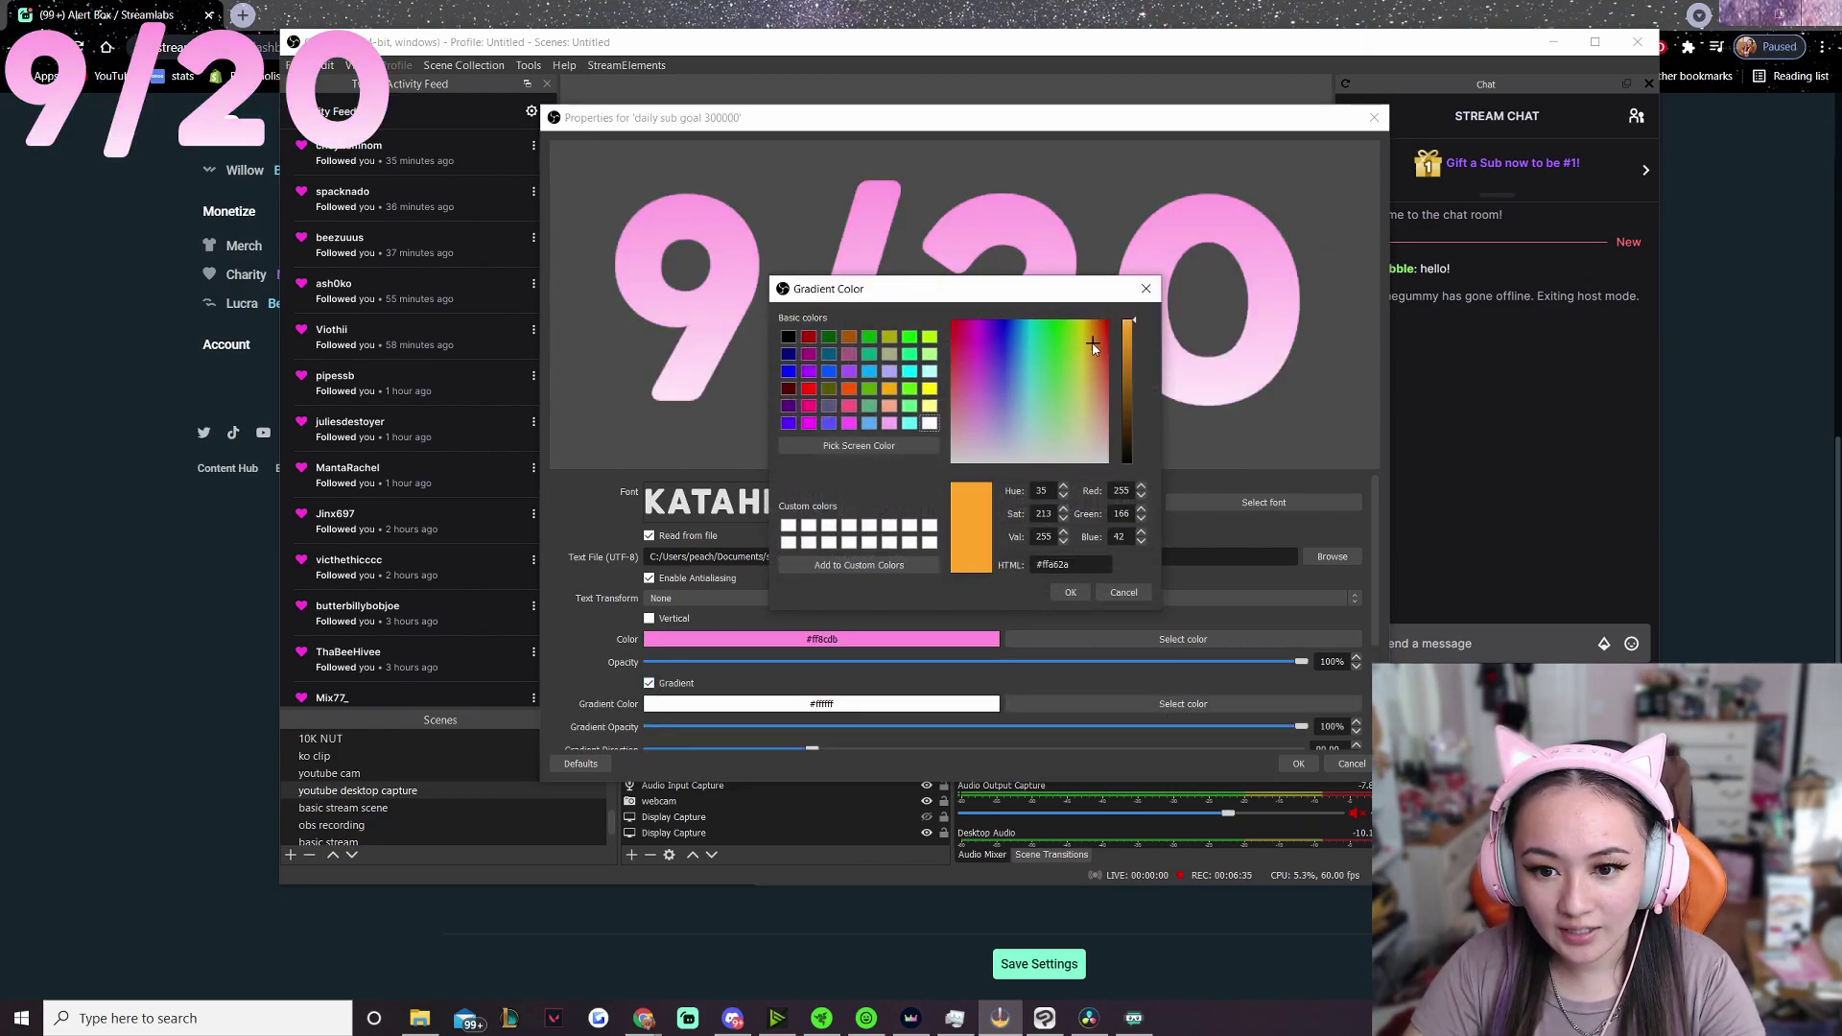
{"action": "left_click", "coordinate": [1070, 592]}
Give the counter text a white outline of size 10 and accept the source properties
{"action": "scroll", "coordinate": [940, 695], "scroll_direction": "down", "scroll_amount": 1}
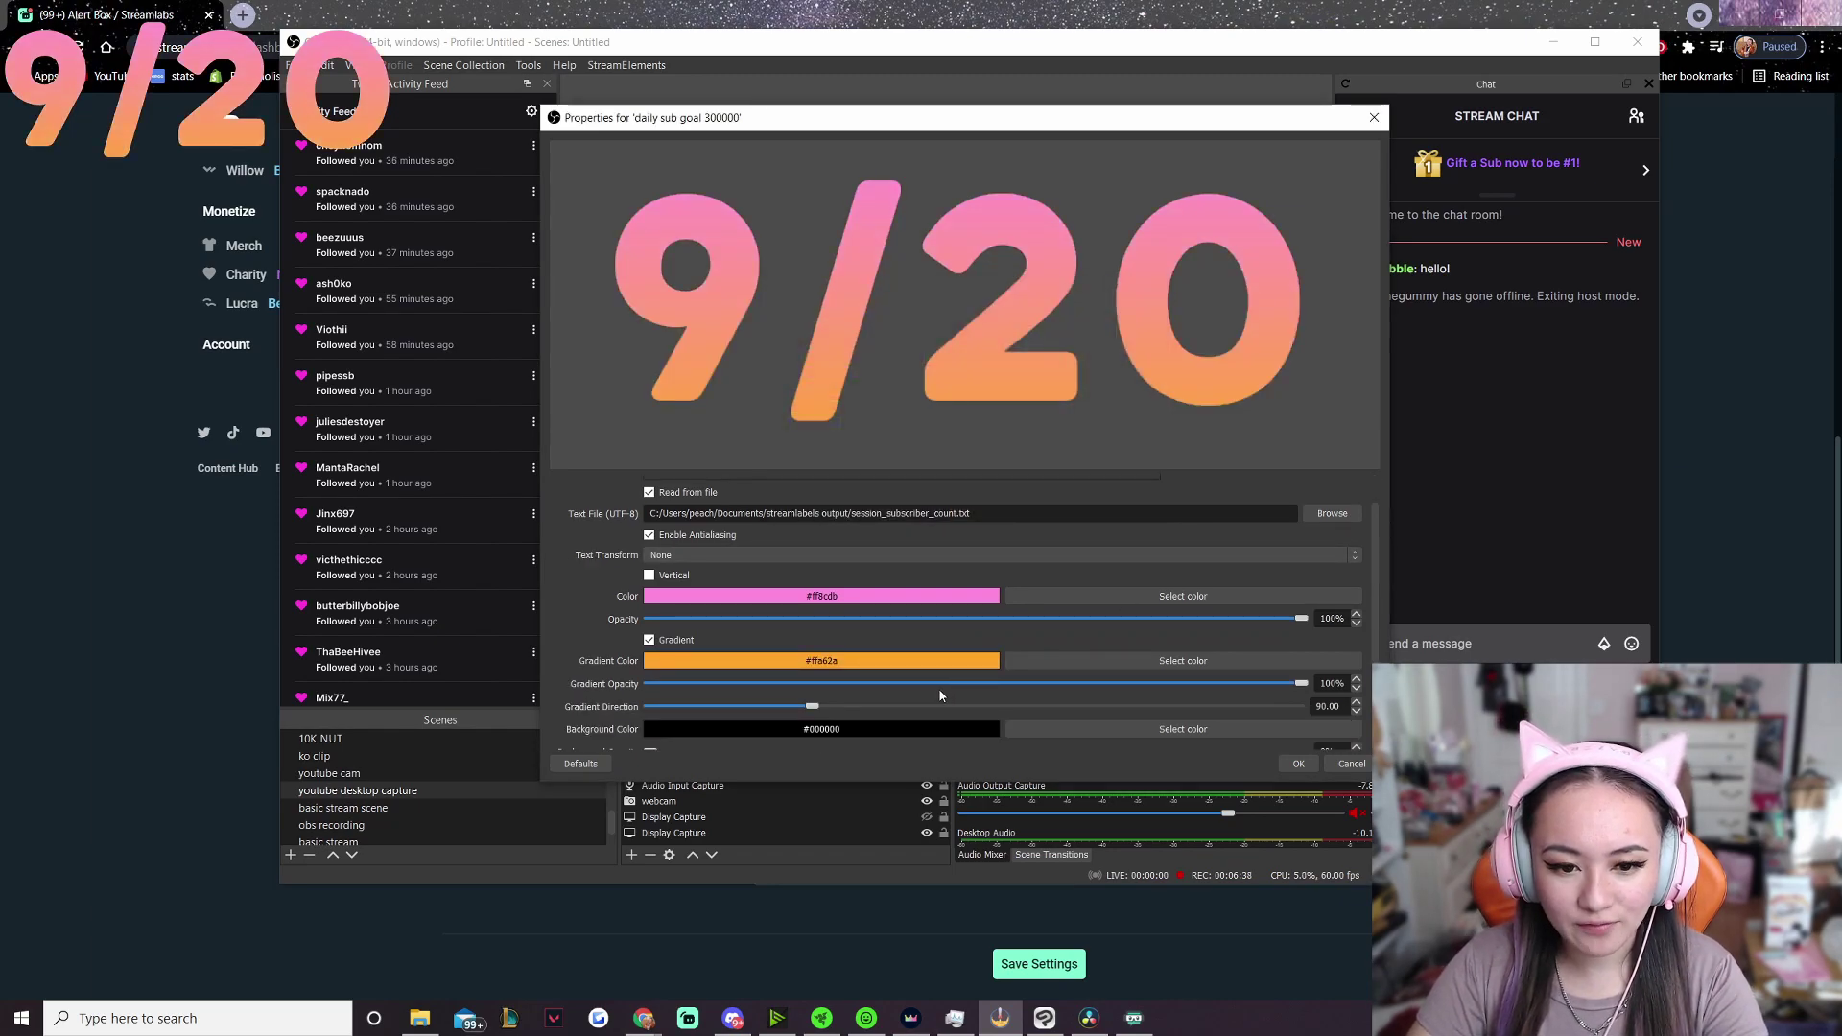
{"action": "scroll", "coordinate": [941, 695], "scroll_direction": "down", "scroll_amount": 1}
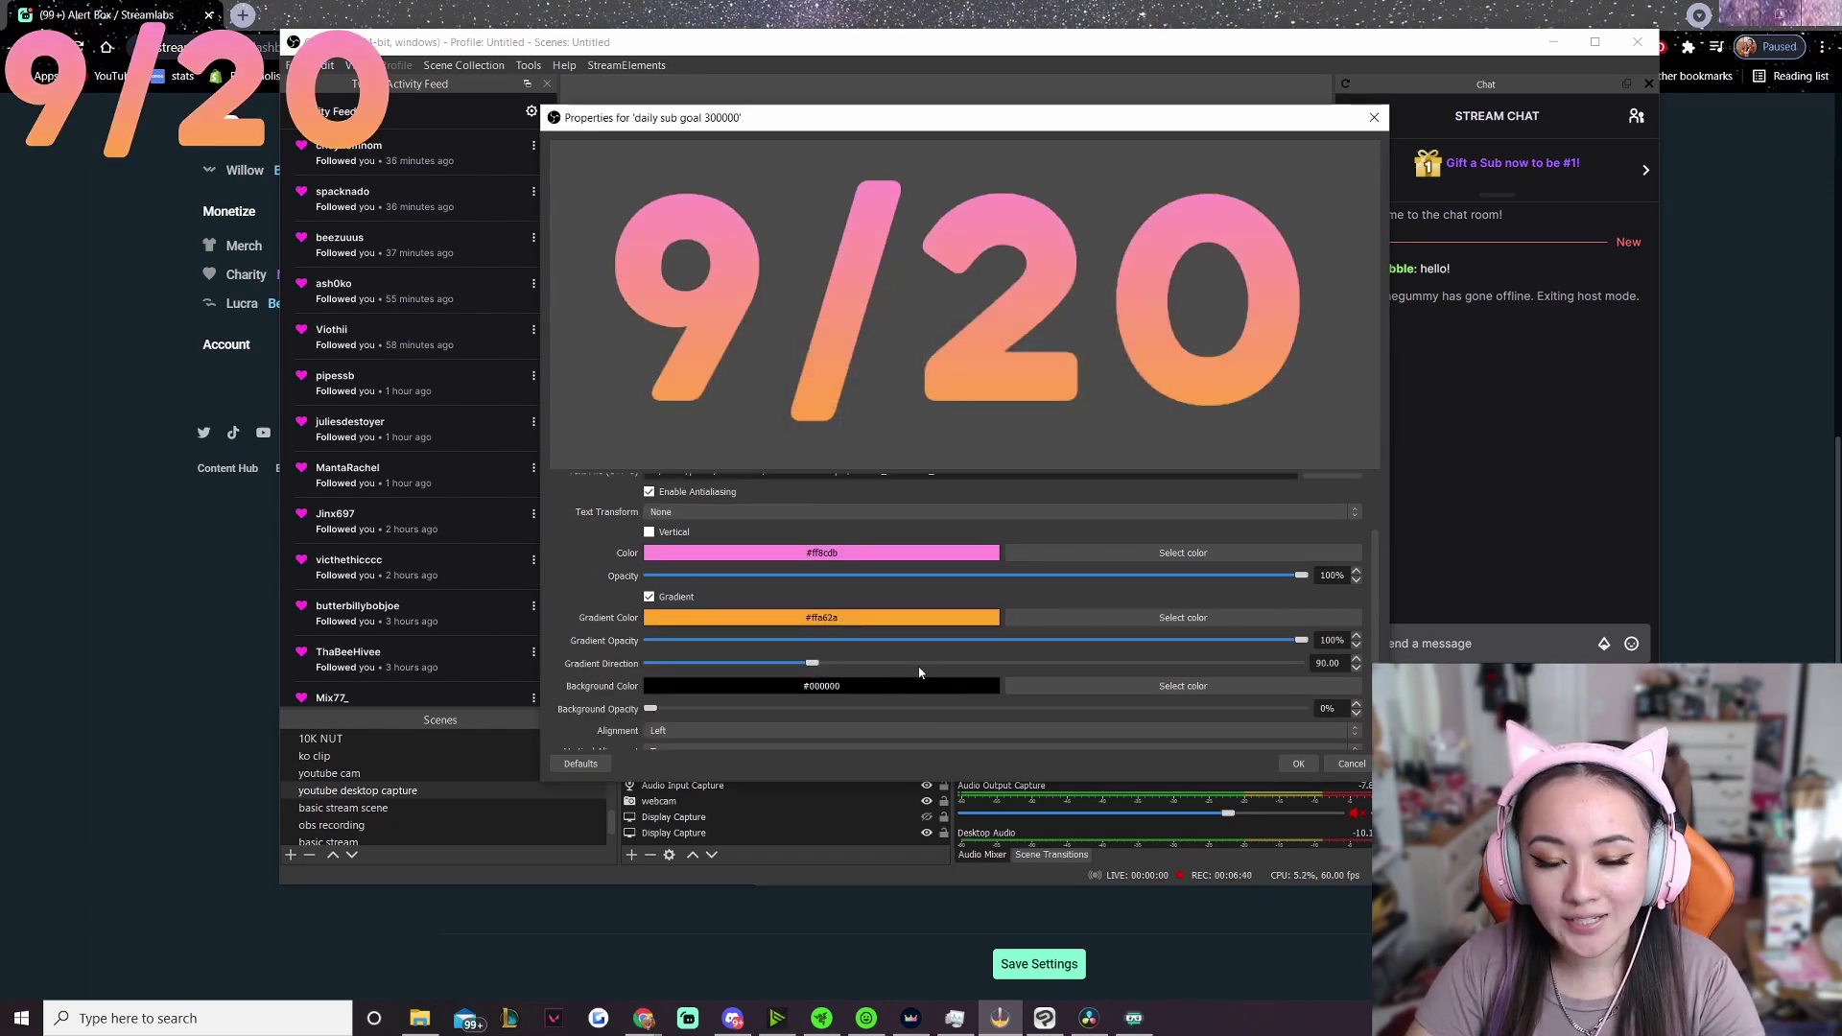
{"action": "scroll", "coordinate": [1000, 661], "scroll_direction": "down", "scroll_amount": 2}
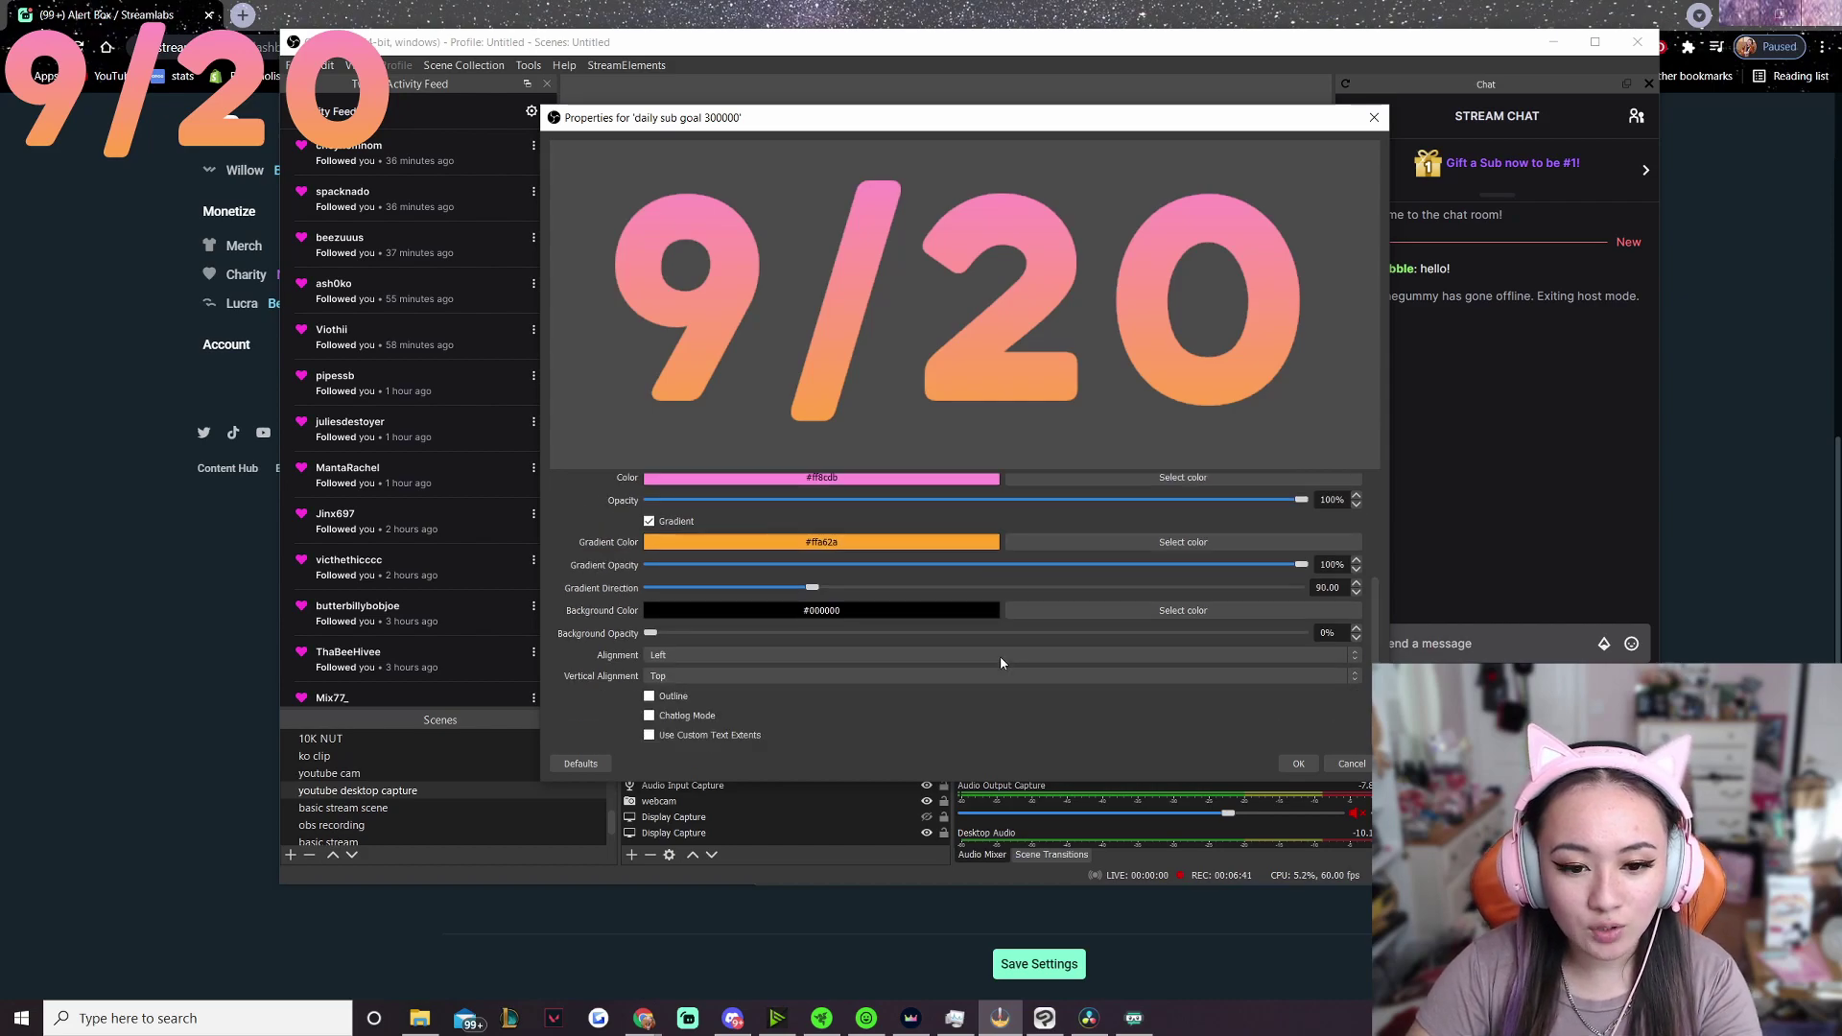
{"action": "left_click", "coordinate": [649, 697]}
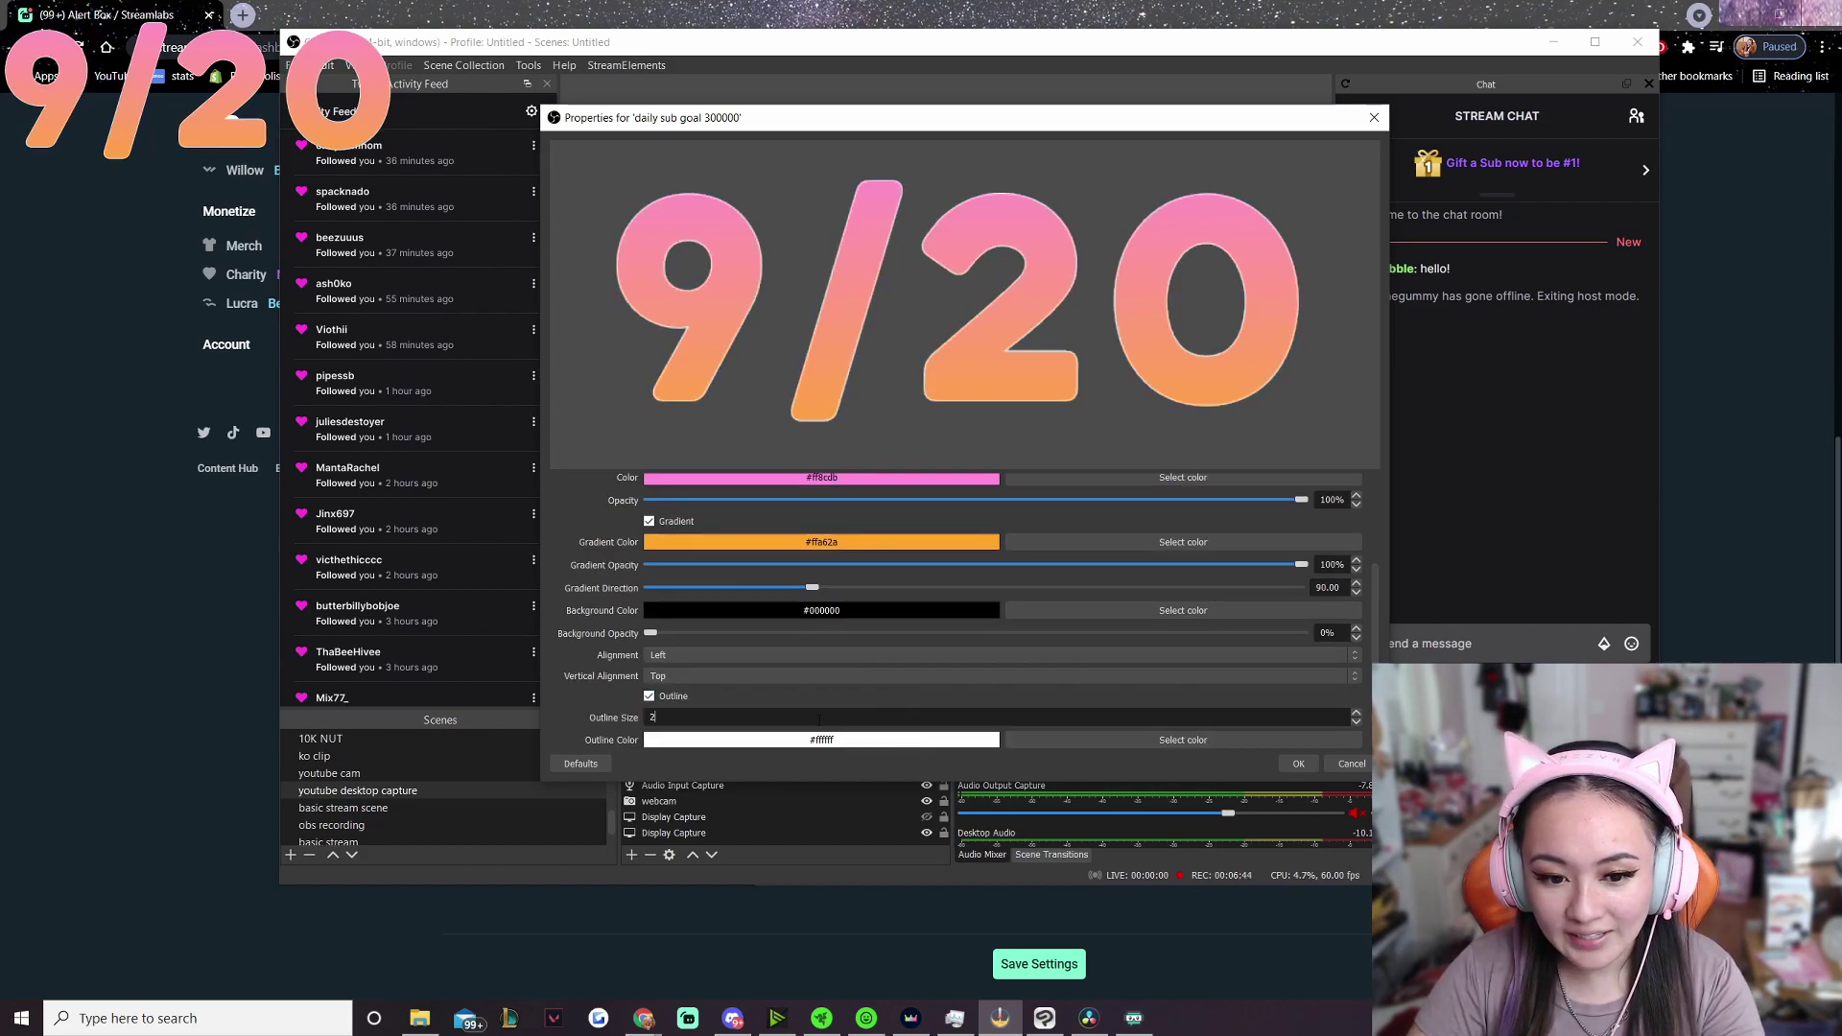
{"action": "type", "text": "10"}
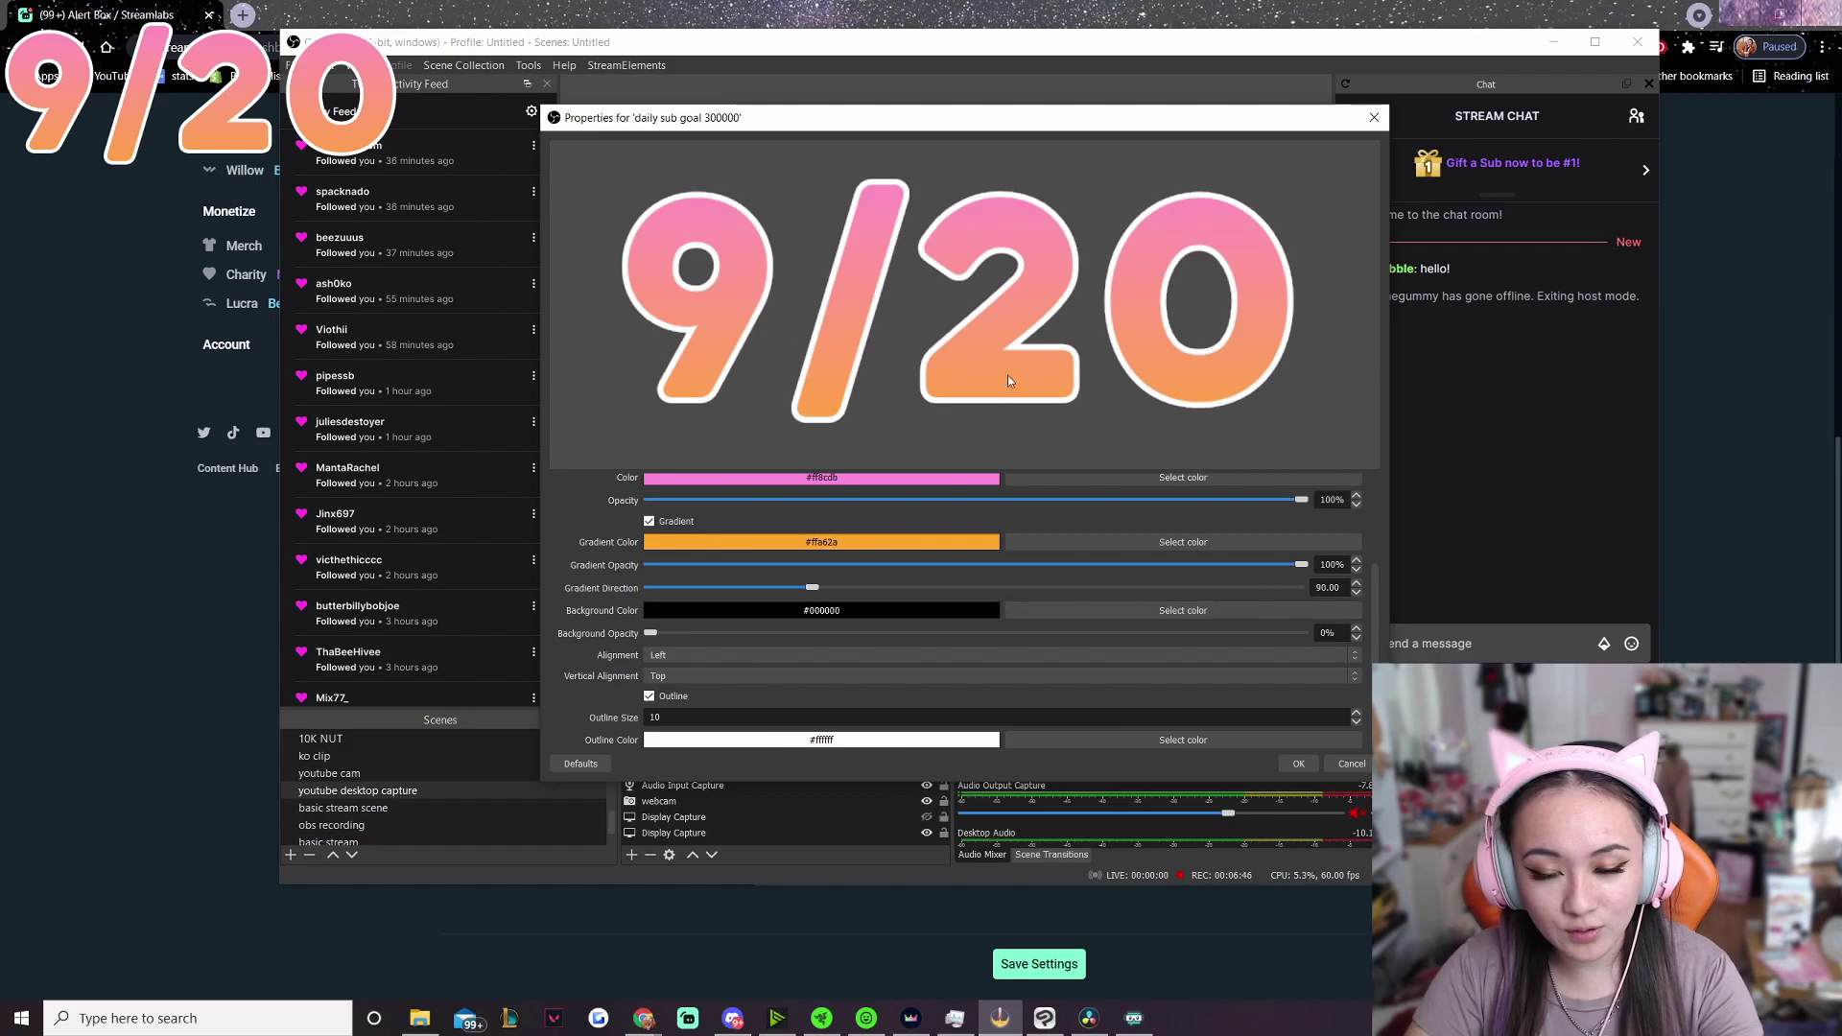
{"action": "left_click", "coordinate": [1301, 769]}
Move the counter to the upper-right corner of the preview canvas and keep its source selected
{"action": "left_click_drag", "start_coordinate": [652, 203], "coordinate": [1250, 204]}
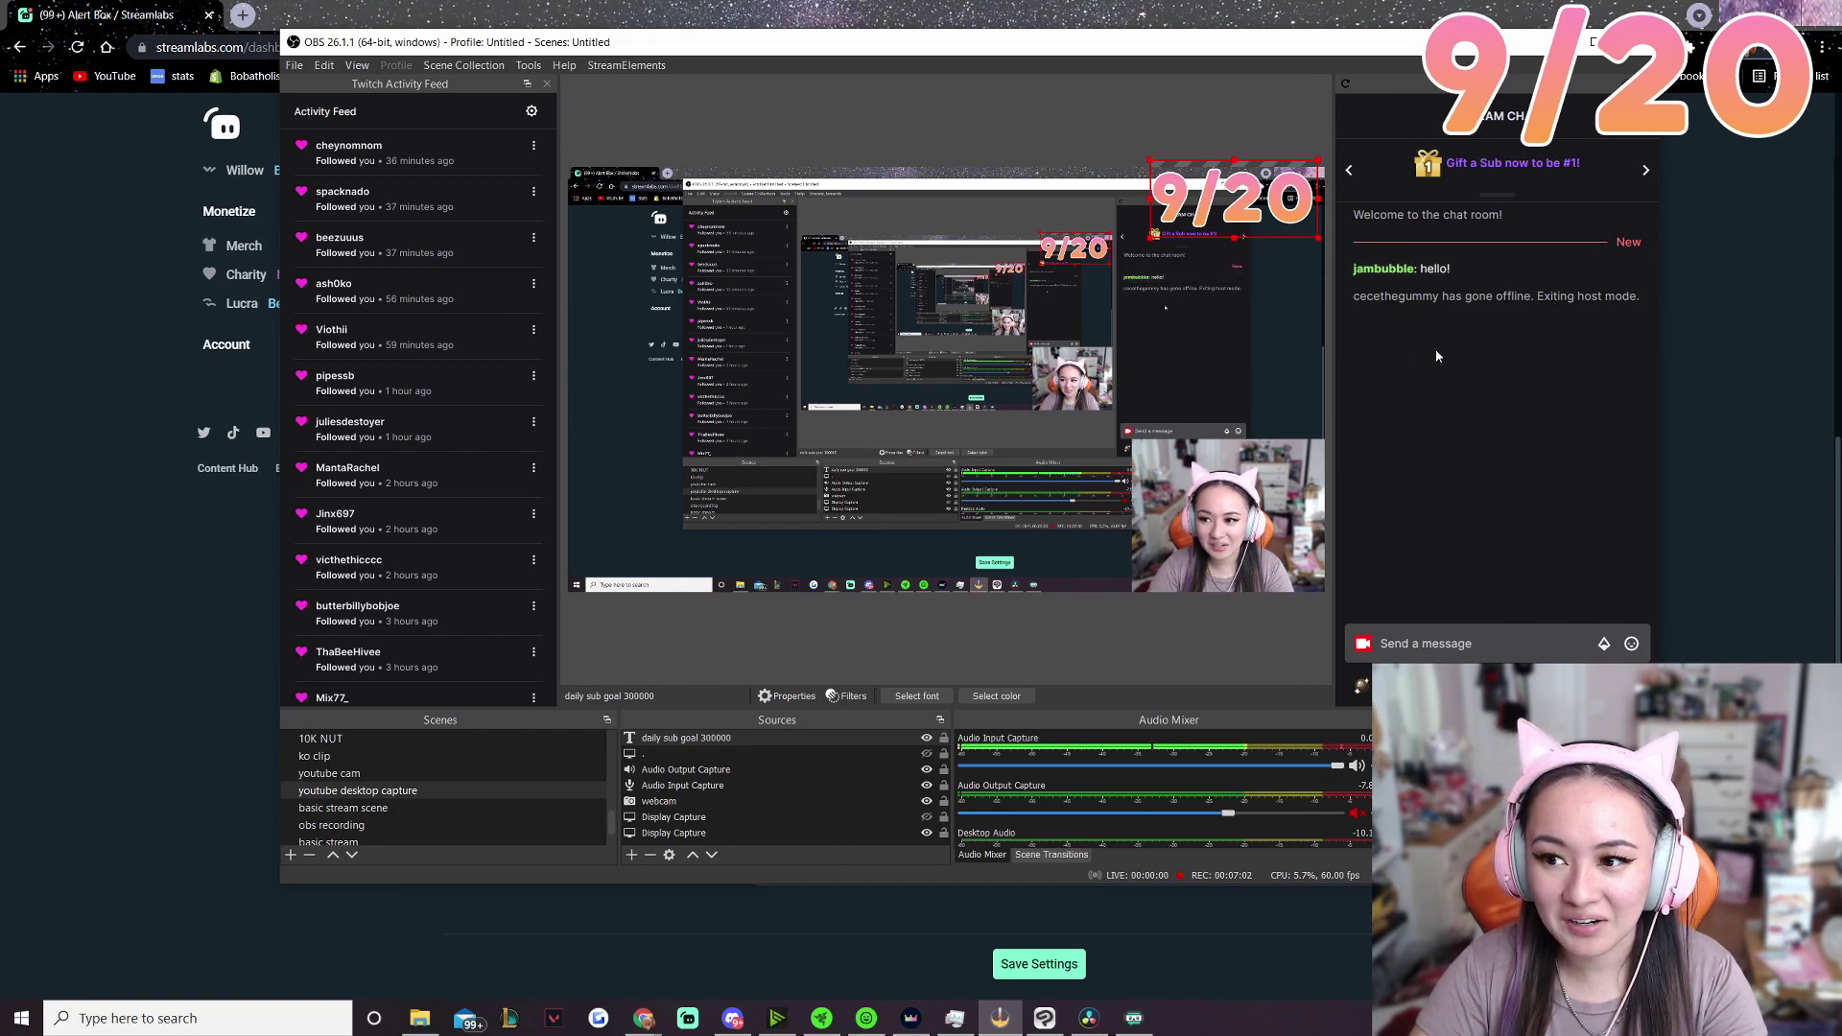
{"action": "left_click", "coordinate": [758, 817]}
{"action": "left_click", "coordinate": [777, 833]}
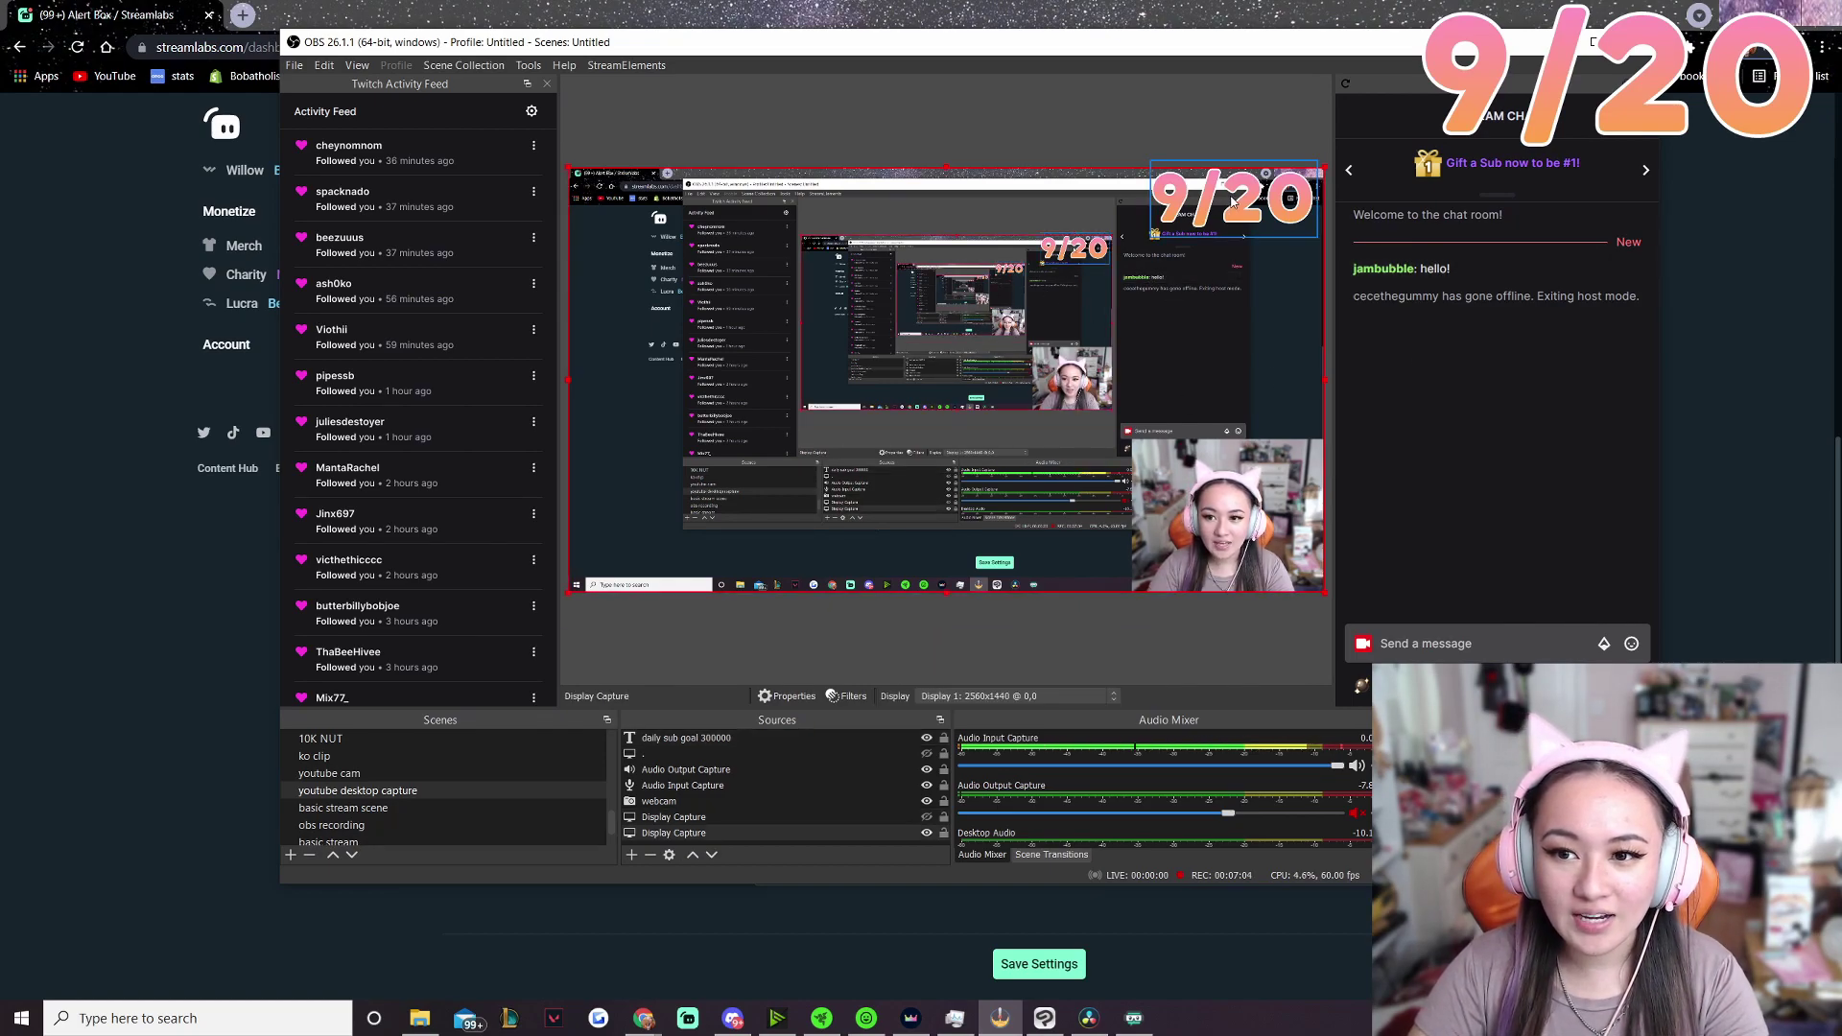
{"action": "left_click", "coordinate": [775, 740]}
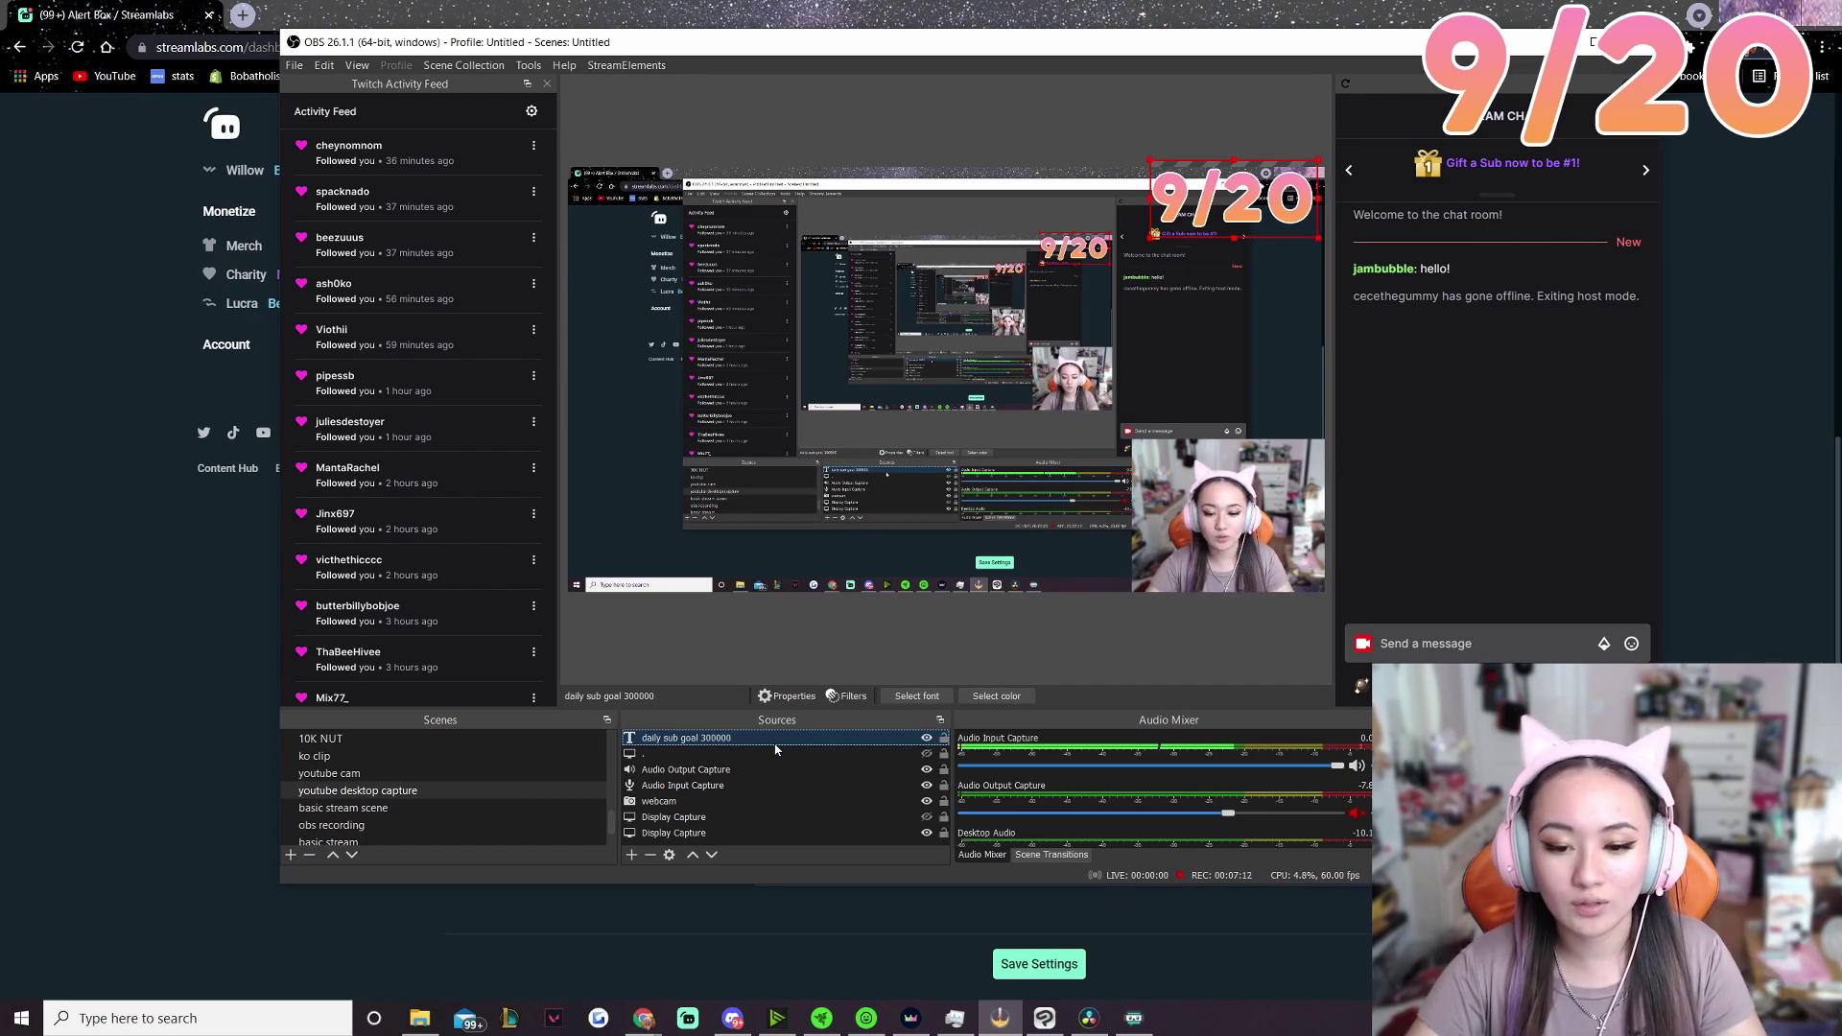
Create a second Text (GDI+) source named "daily sub goal text 300000000" in the youtube desktop capture scene
{"action": "left_click", "coordinate": [632, 855]}
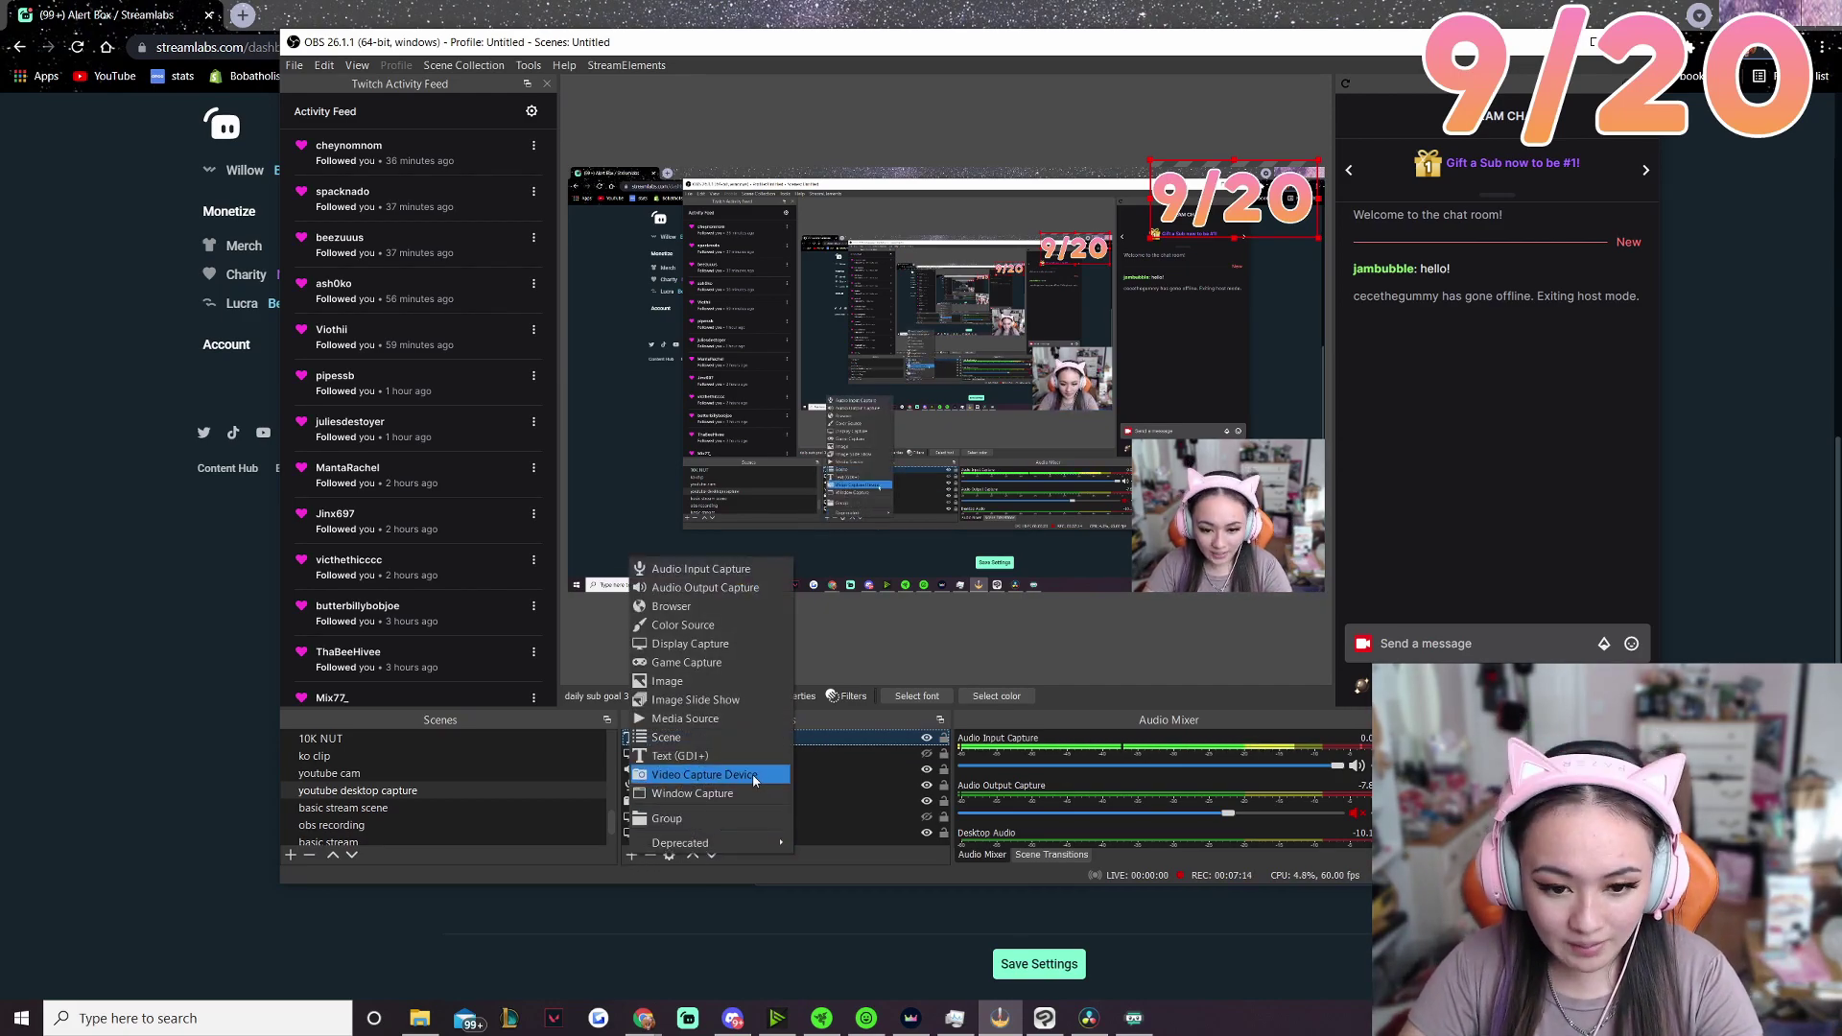
{"action": "left_click", "coordinate": [728, 757]}
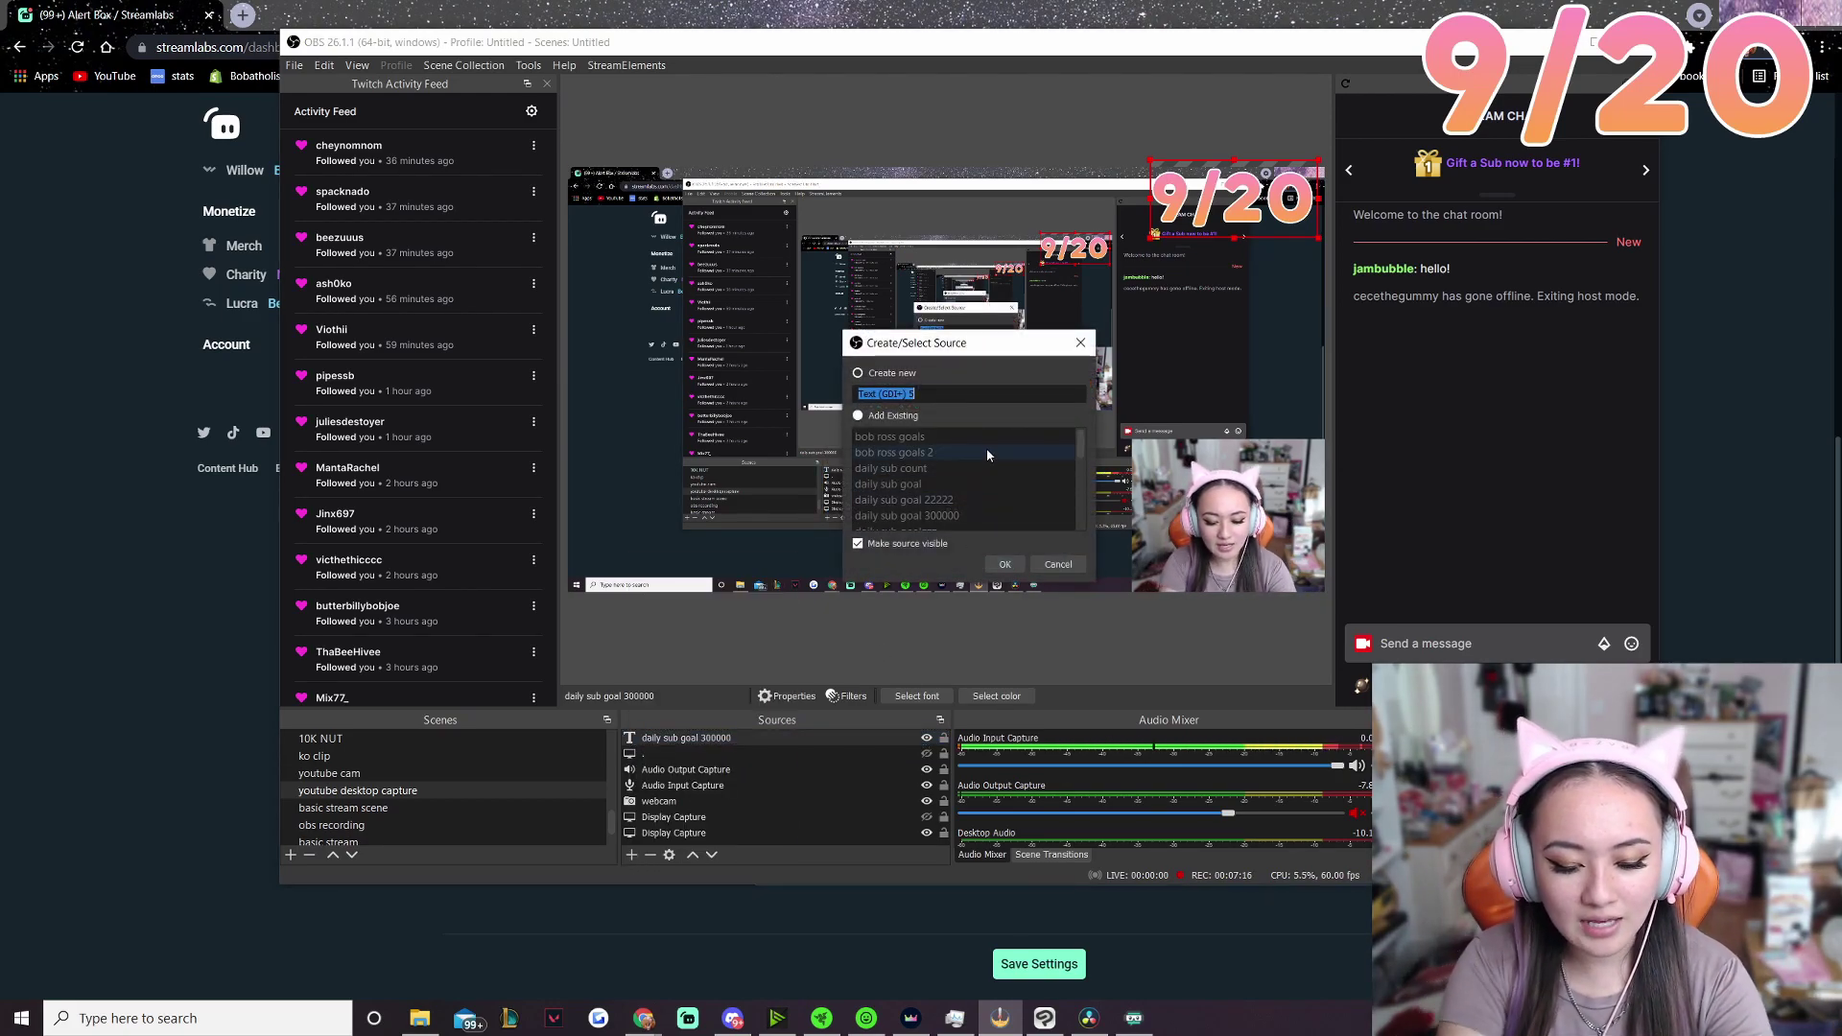
{"action": "type", "text": "daily sub g"}
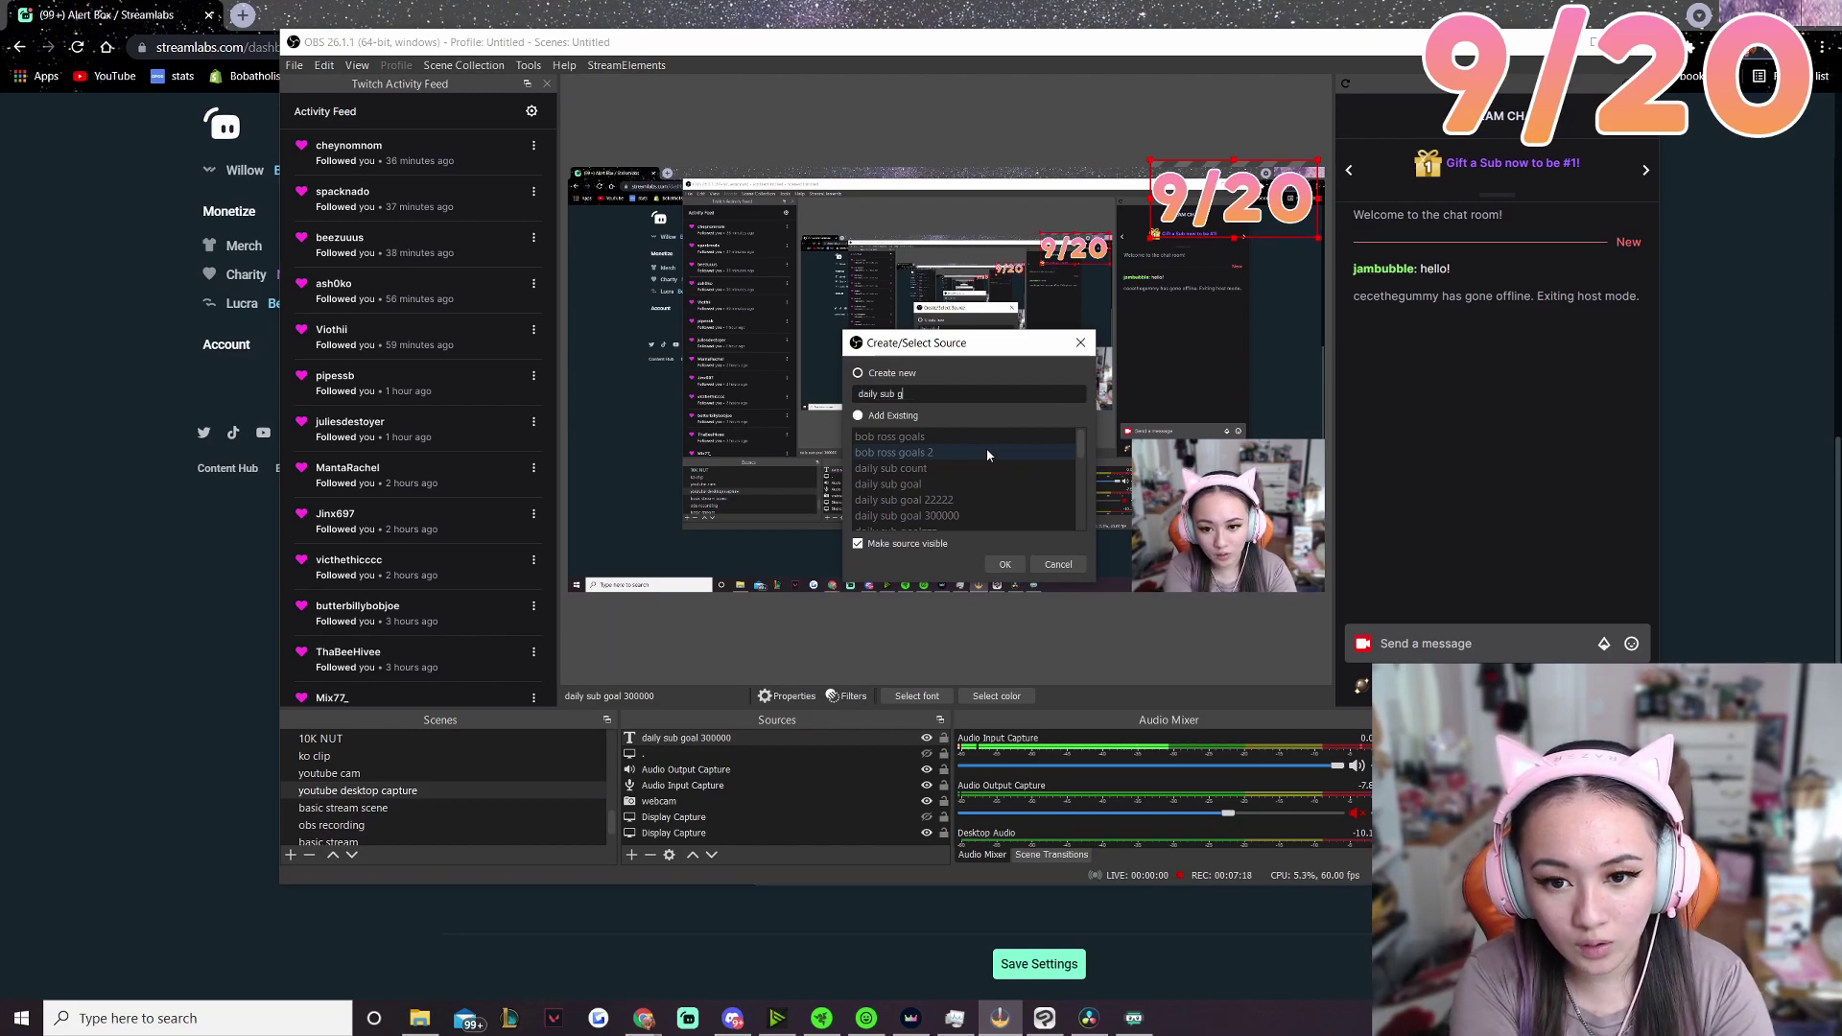
{"action": "type", "text": "oal text 300000000"}
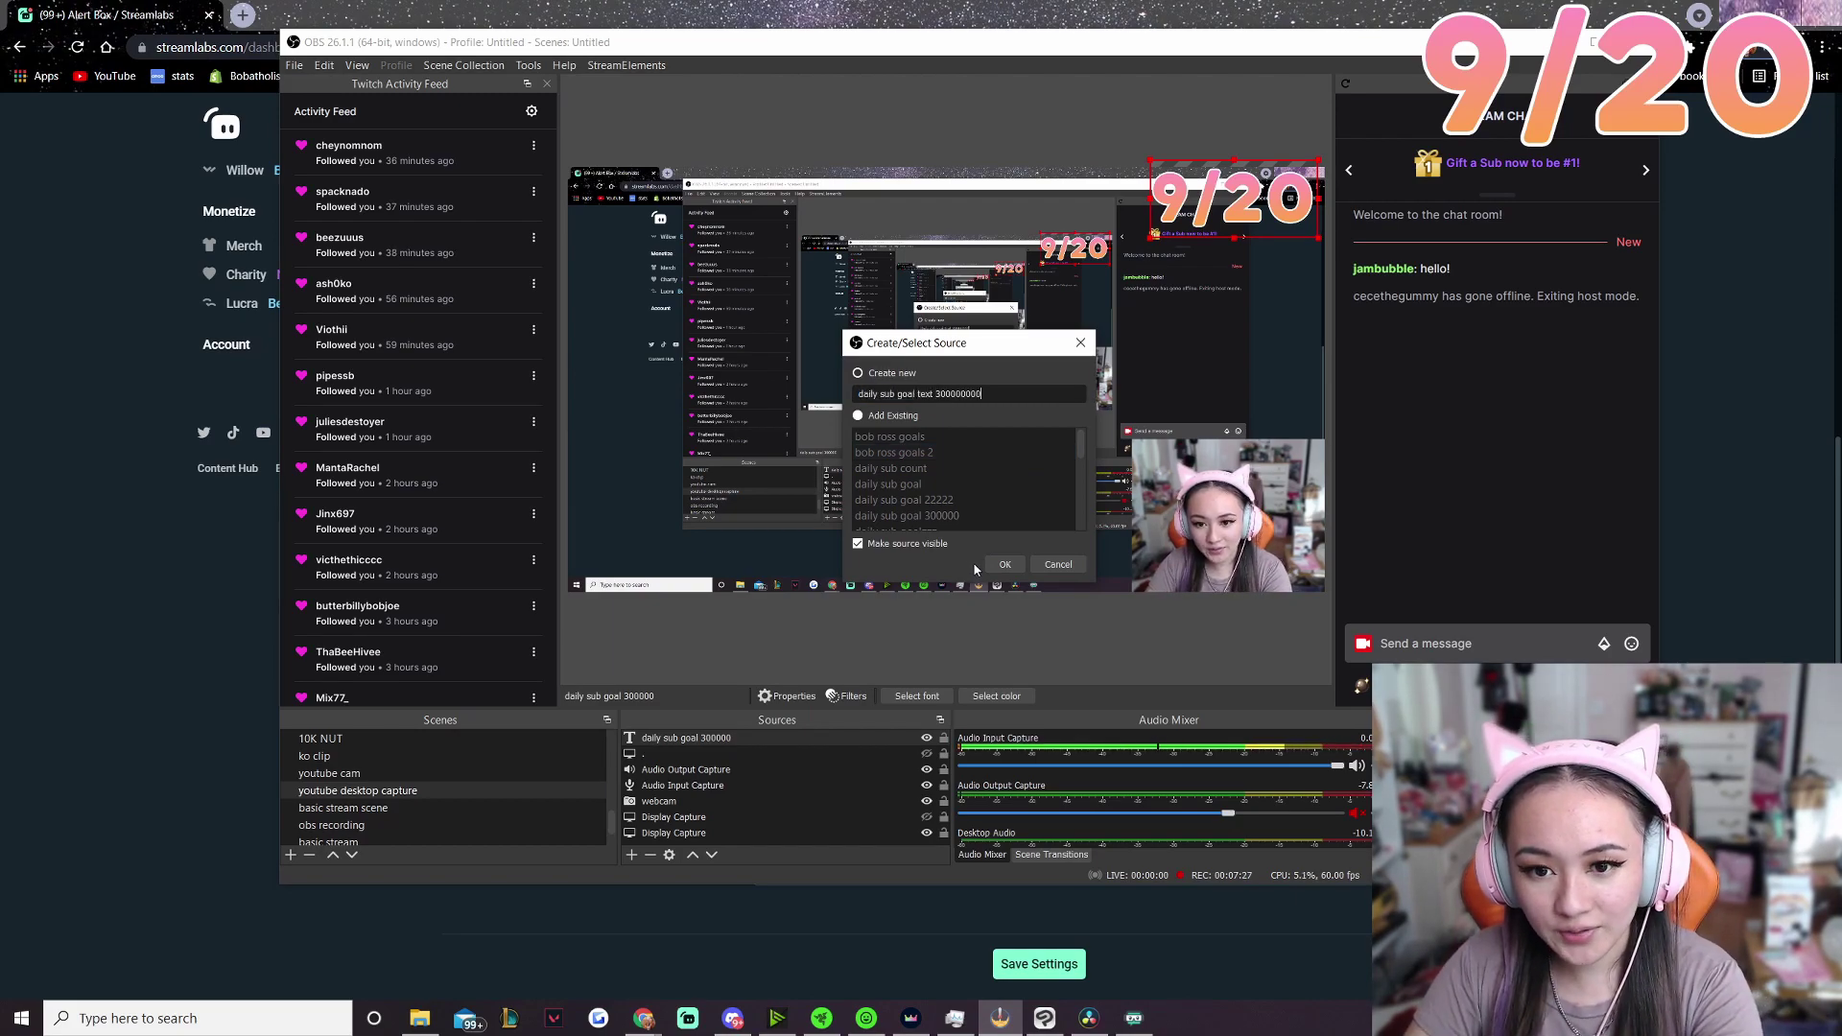
{"action": "left_click", "coordinate": [998, 565]}
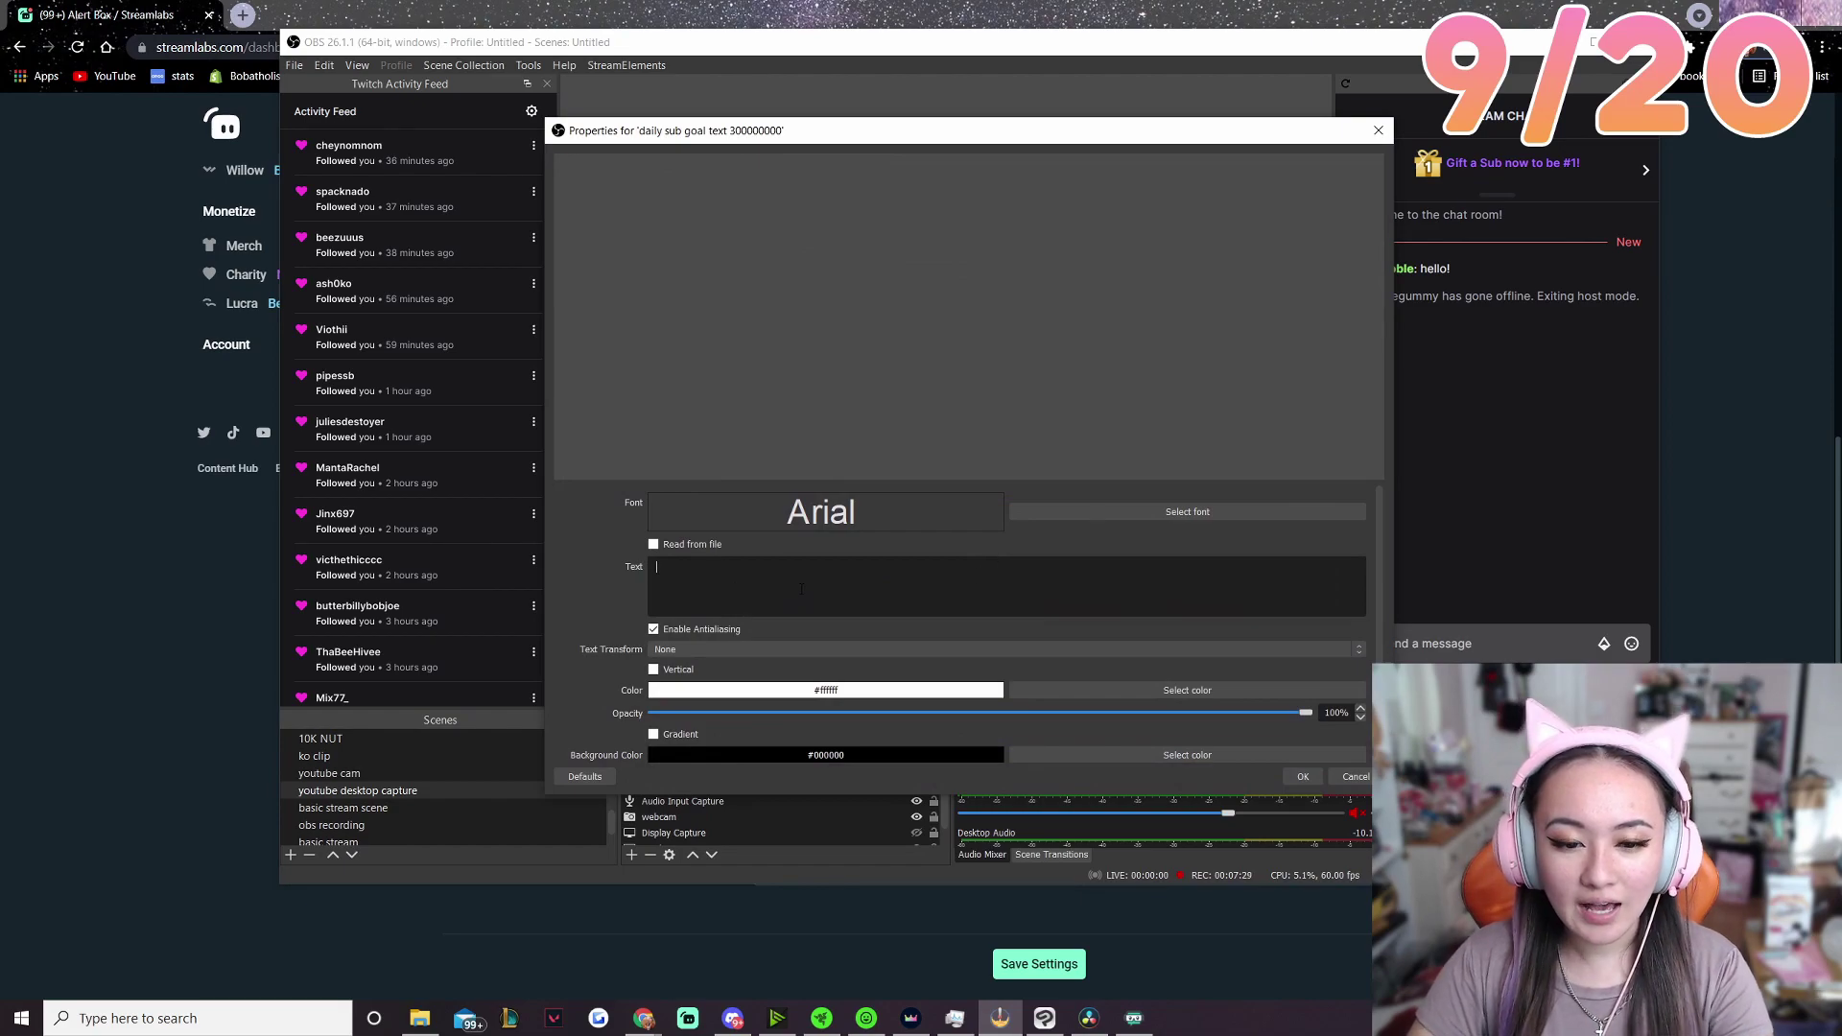
Enter "daily sub goal" as the new source's text and choose the Katahdin Round font for it
{"action": "left_click", "coordinate": [801, 589]}
{"action": "type", "text": "d"}
{"action": "type", "text": "sub goal"}
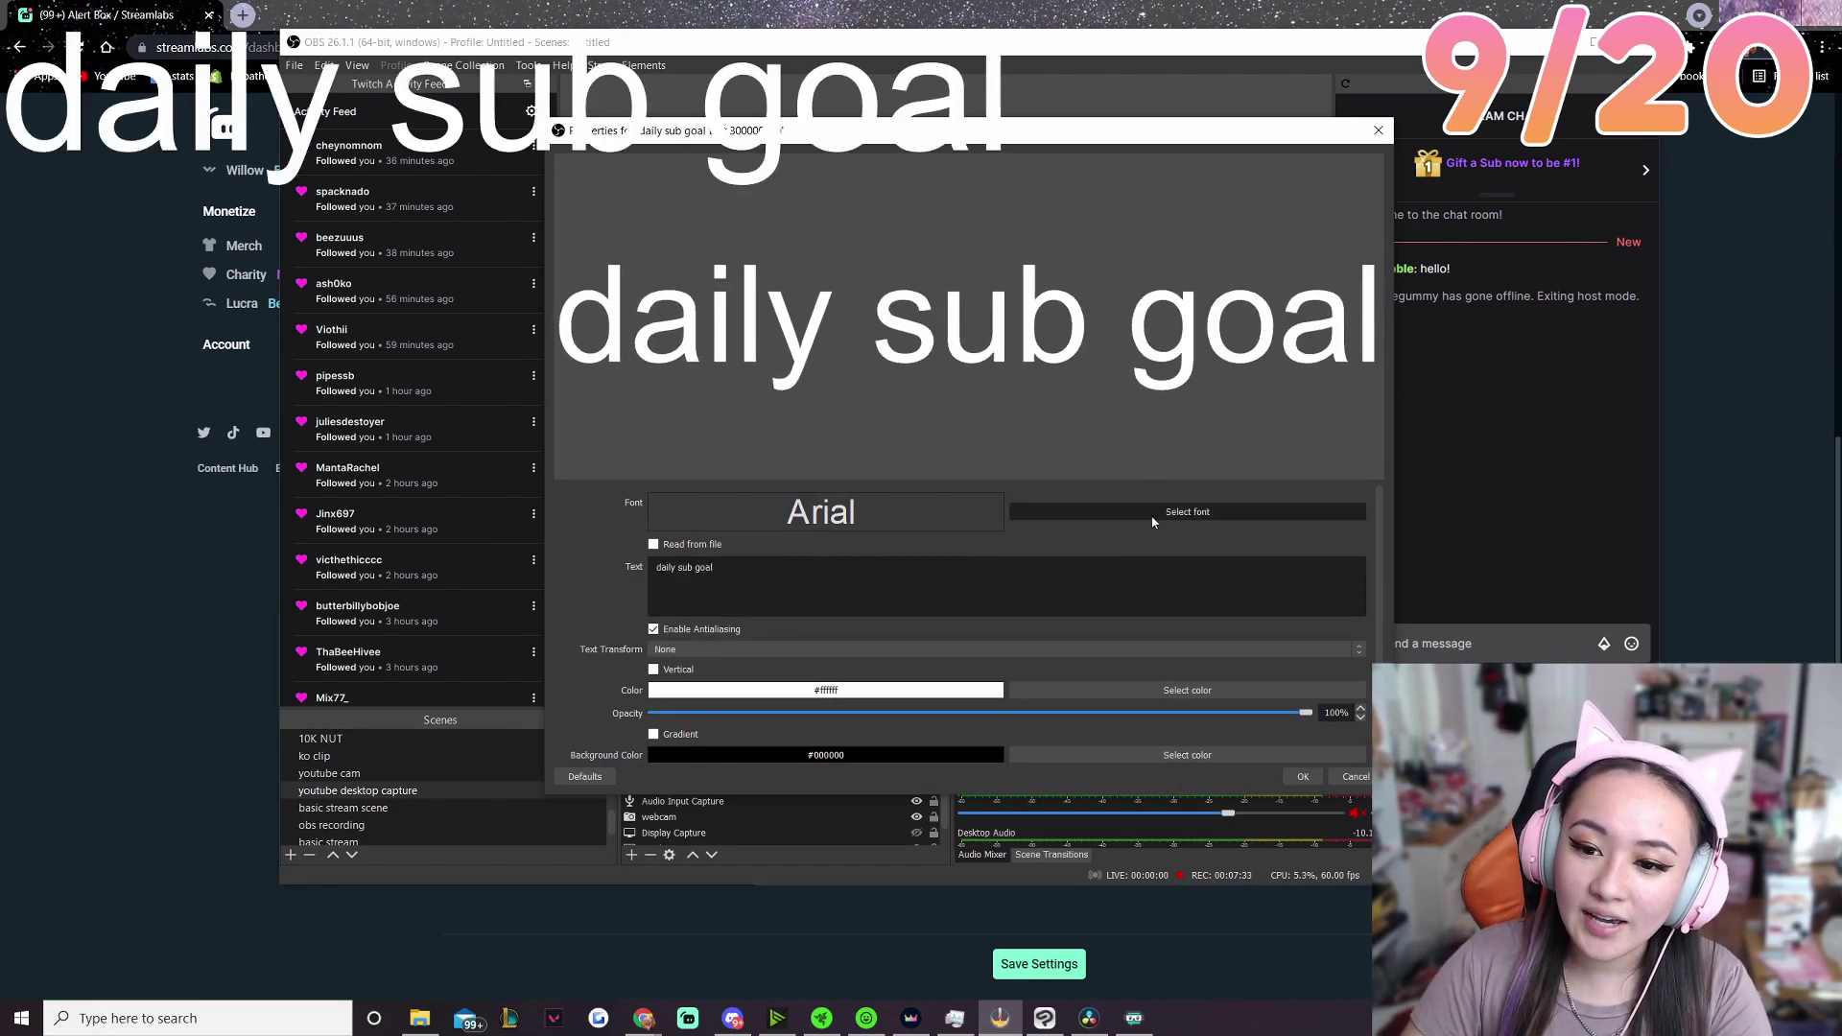
{"action": "left_click", "coordinate": [1084, 511]}
{"action": "type", "text": "k"}
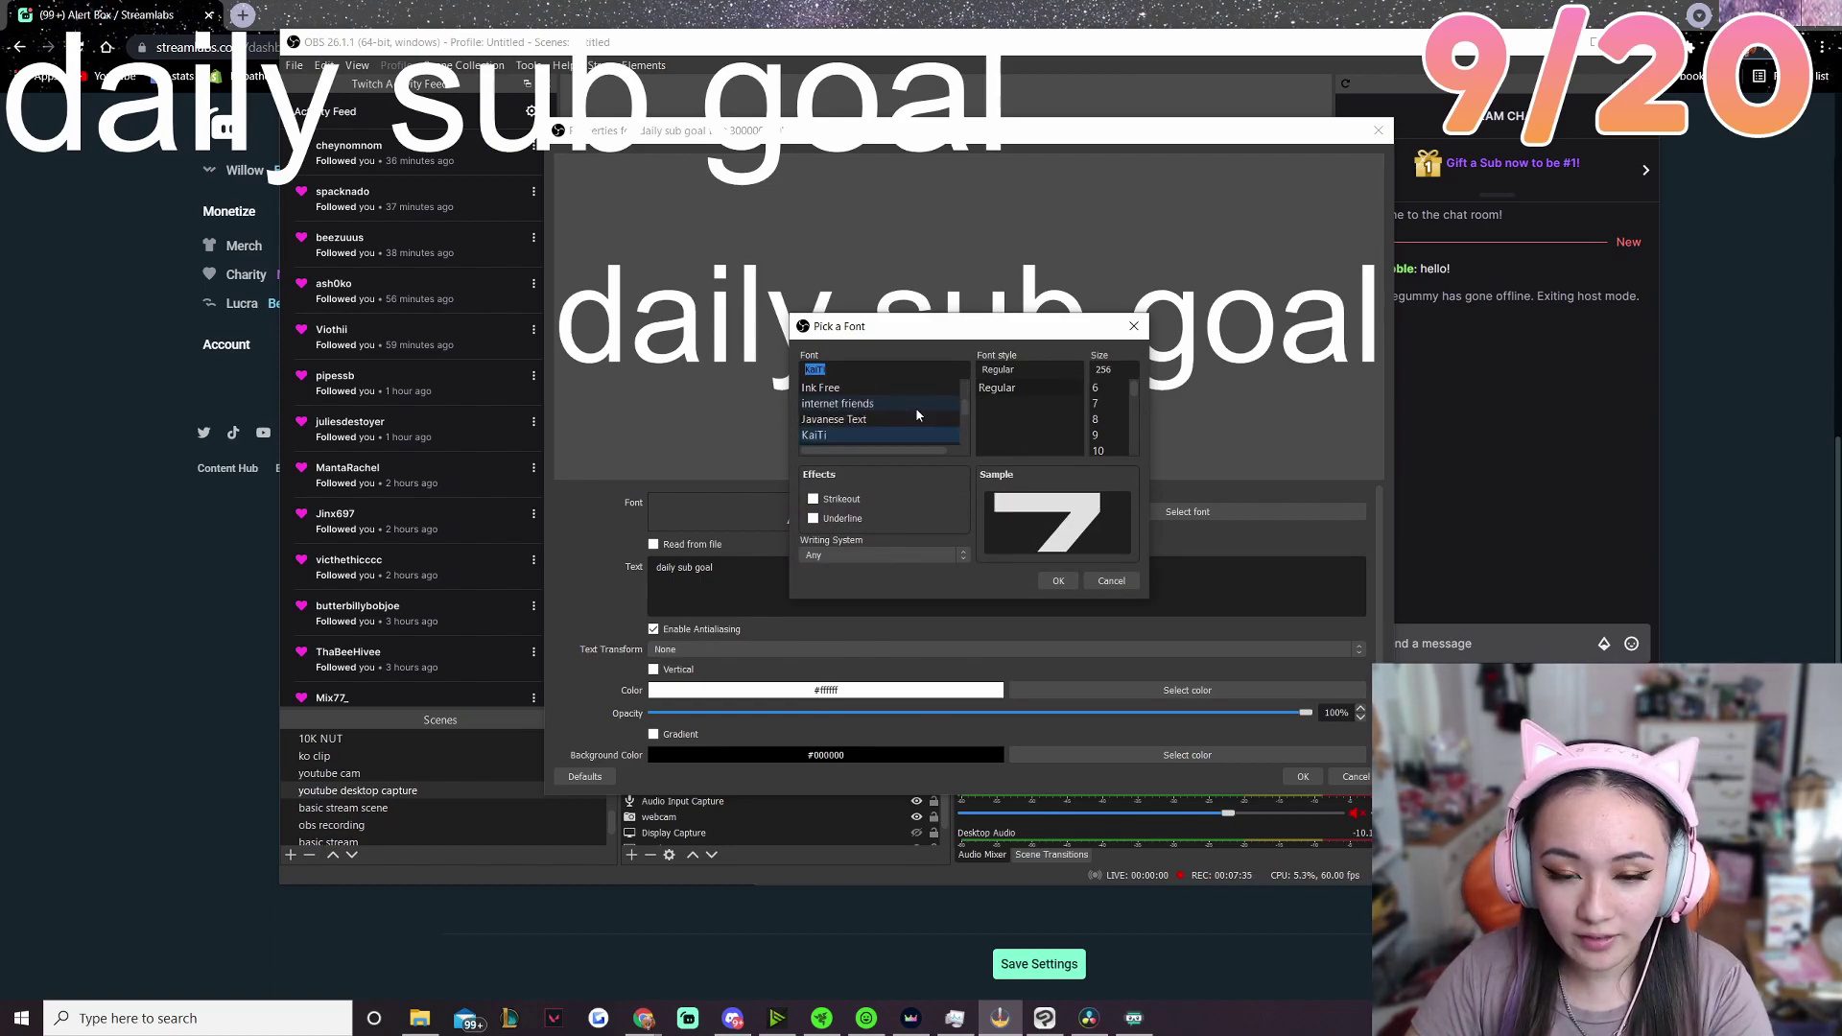
{"action": "scroll", "coordinate": [882, 434], "scroll_direction": "down", "scroll_amount": 1}
{"action": "left_click", "coordinate": [839, 404]}
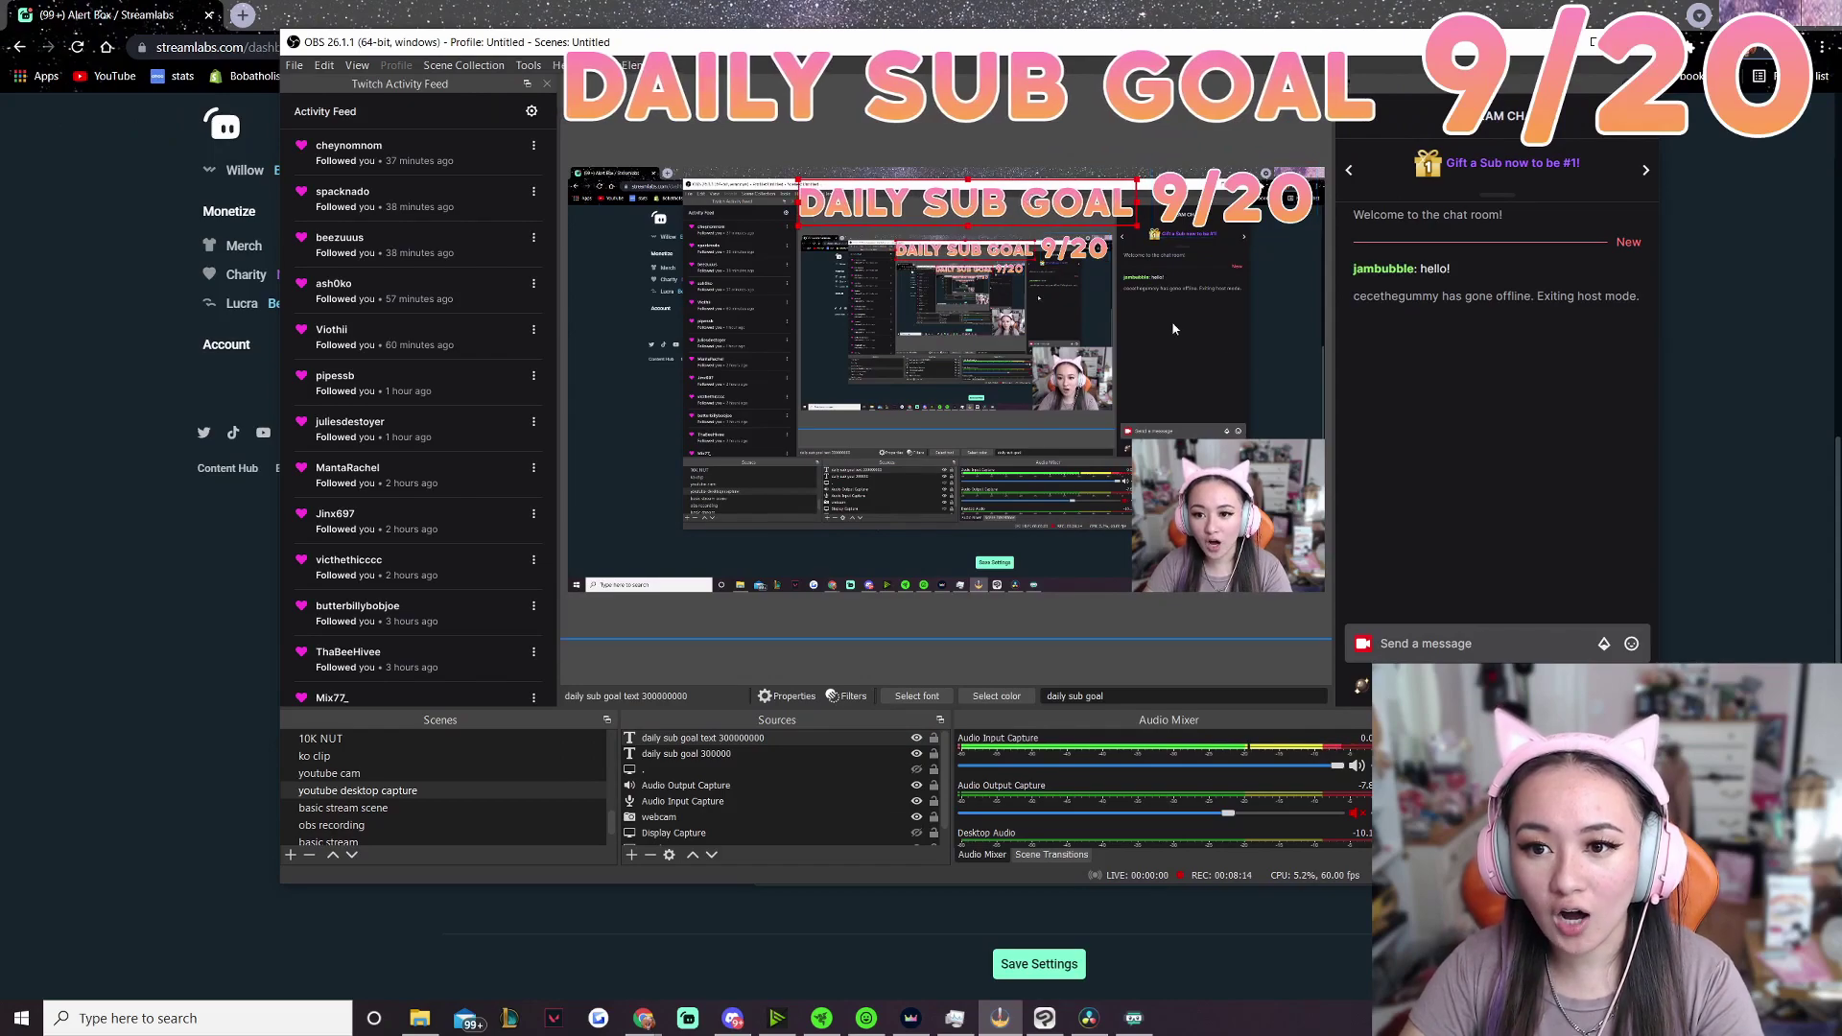
Nudge the "daily sub goal" label into place directly beside the counter on the canvas
{"action": "left_click_drag", "start_coordinate": [1071, 210], "coordinate": [1062, 209]}
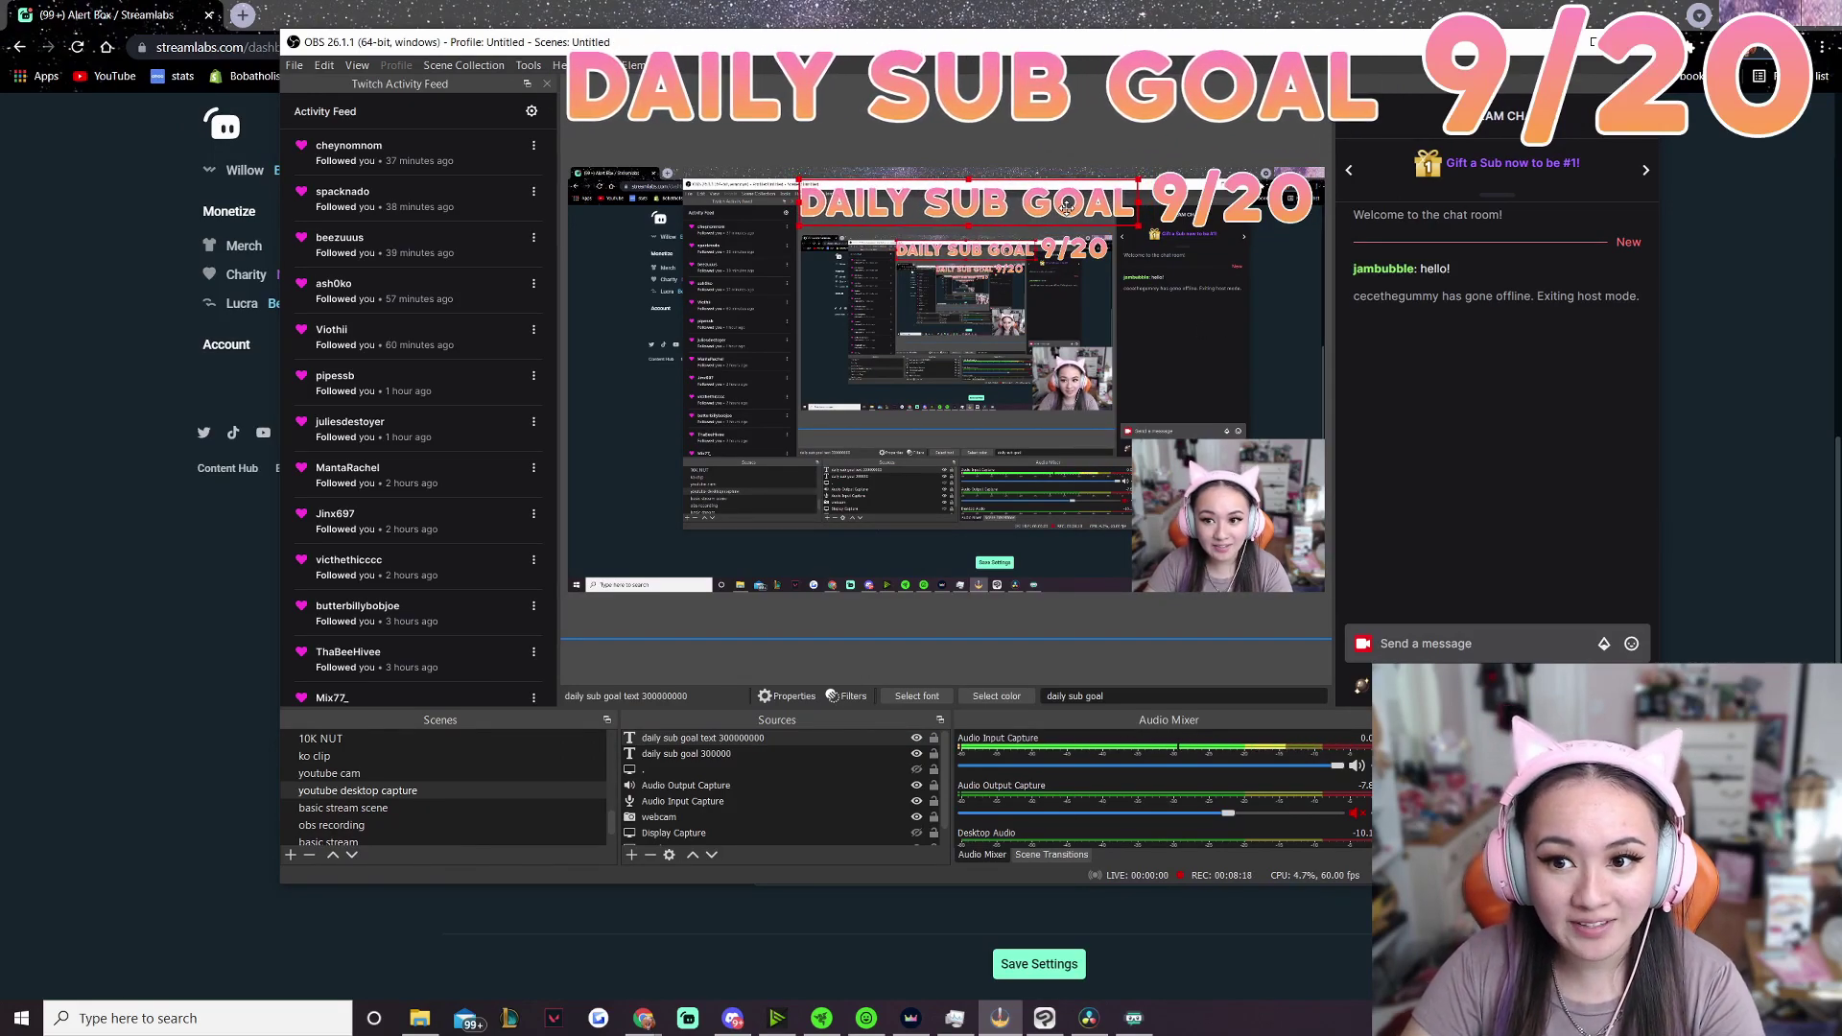
{"action": "left_click", "coordinate": [1268, 337]}
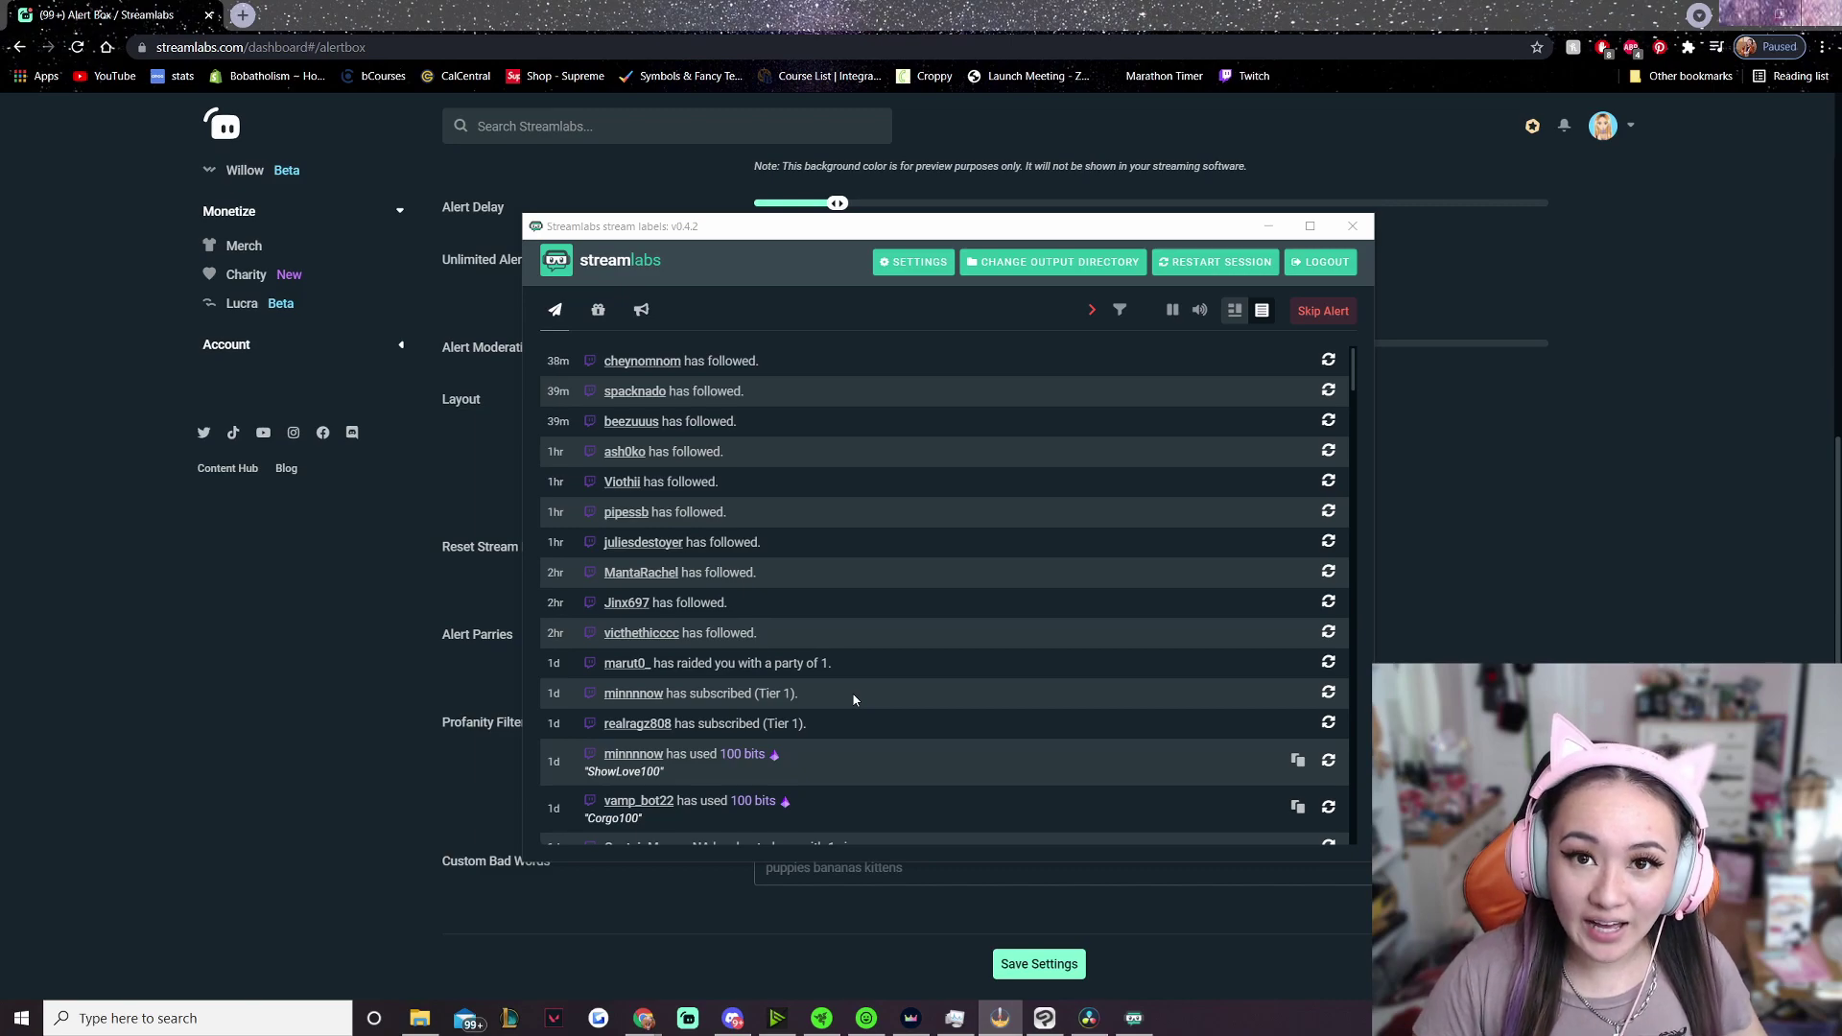
Restart the session in the Streamlabs stream labels app
{"action": "left_click", "coordinate": [1215, 264]}
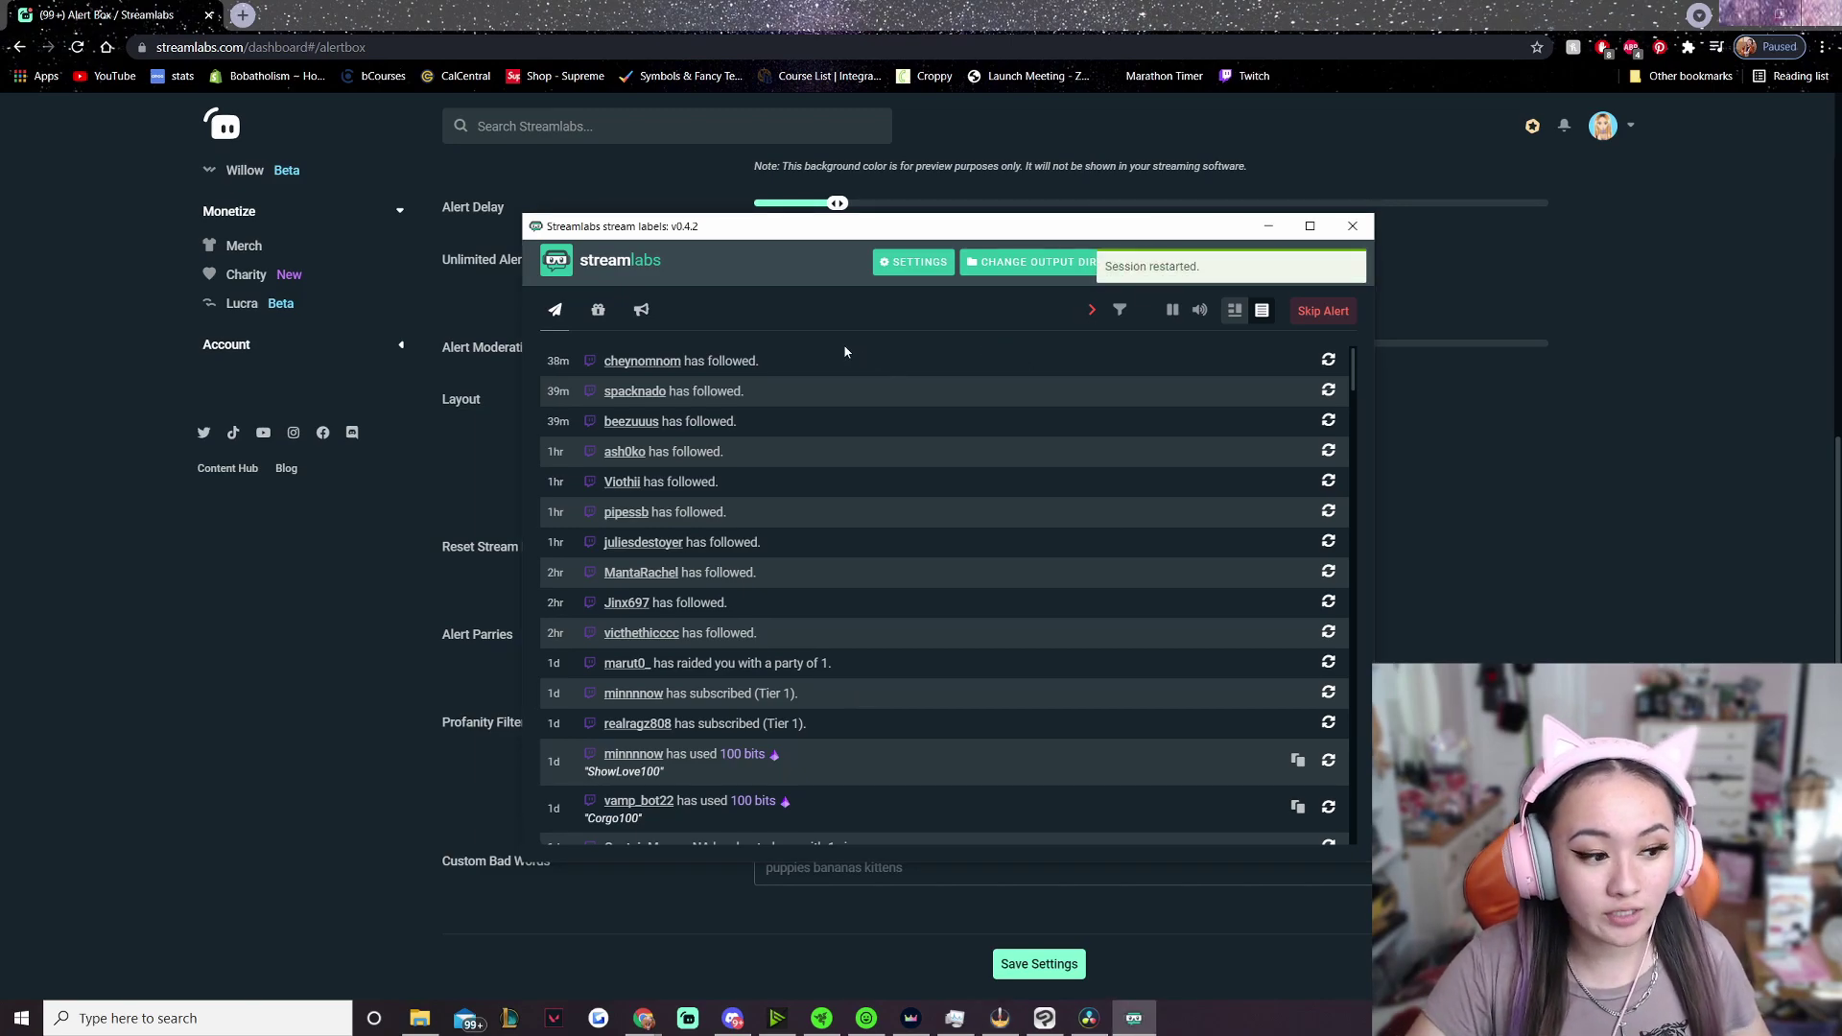